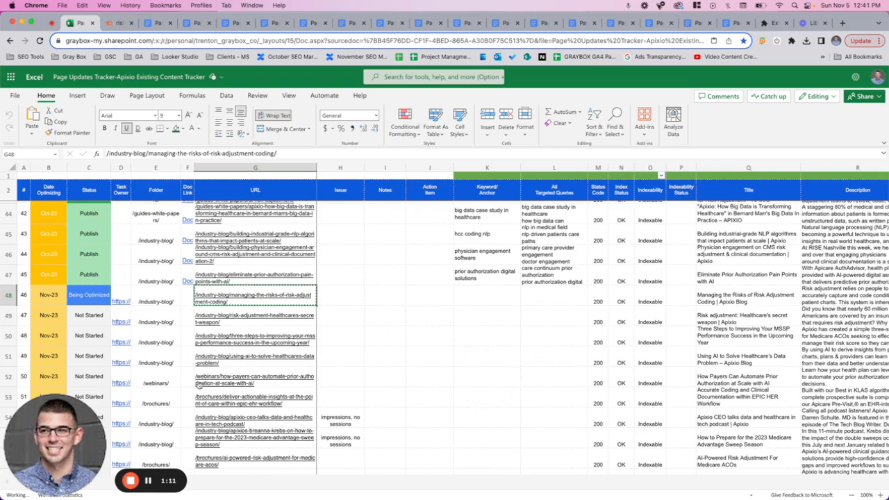
pyautogui.moveTo(55, 484)
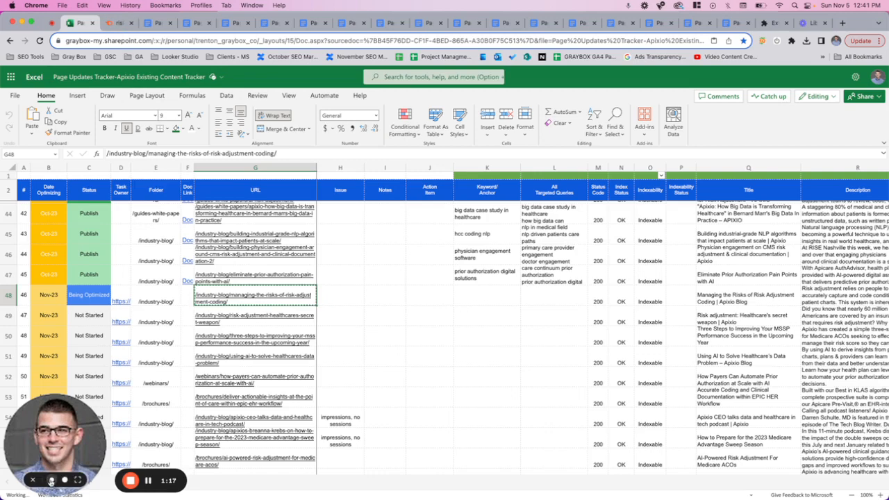
pyautogui.click(32, 480)
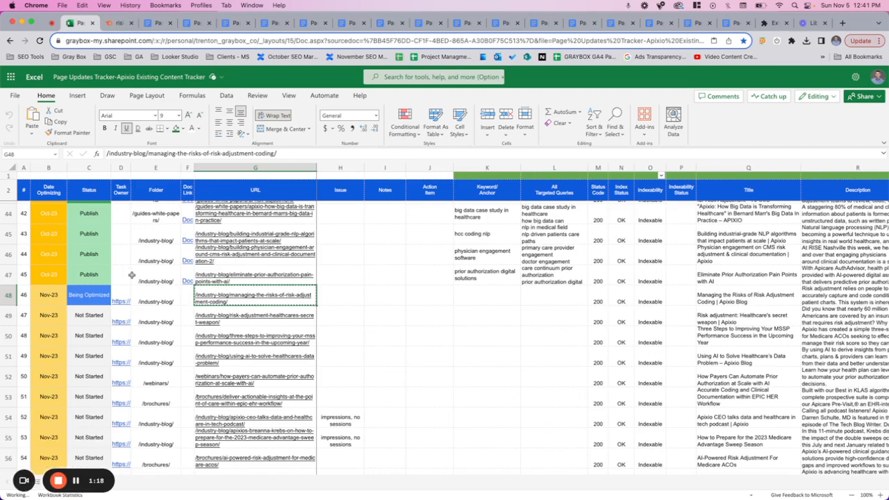
# - Switch from the tracker to the page-update document for managing-the-risks-of-risk-adjustment-coding and view the header fields at its beginning
pyautogui.click(159, 23)
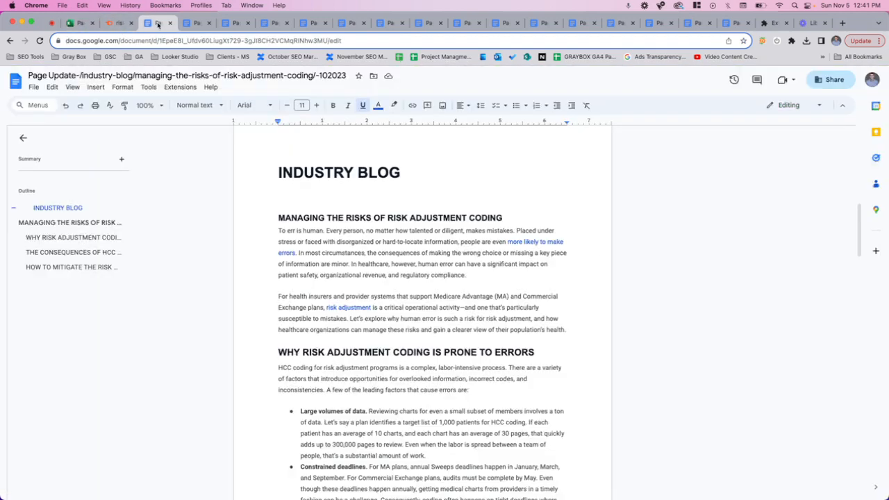
pyautogui.click(87, 23)
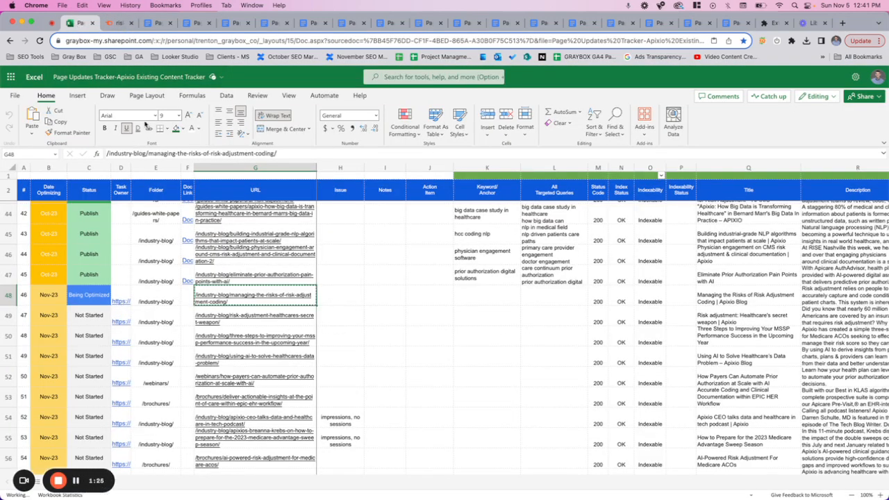
pyautogui.click(159, 23)
pyautogui.scroll(5, 393, 319)
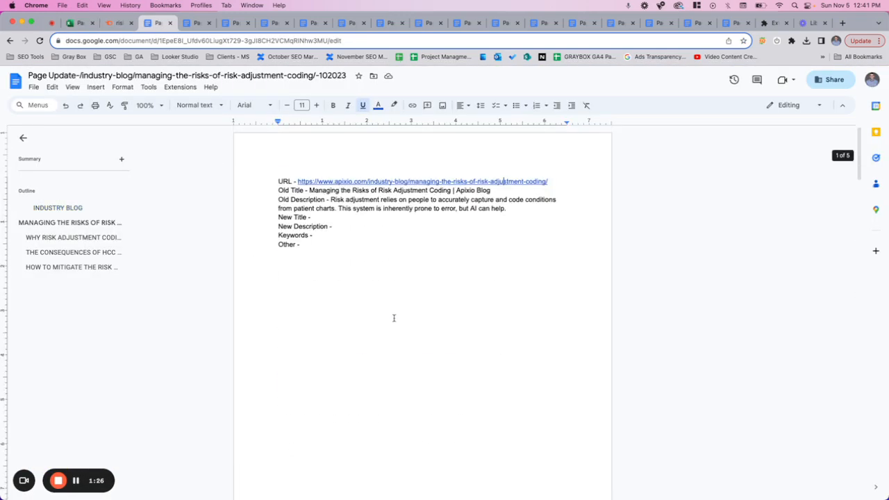
# - Rename the document as "Page Update-_industry-blog/managing-the-risks-of-risk-adjustment-coding_-102023", replacing the first and last slash of the path with underscores
pyautogui.click(42, 75)
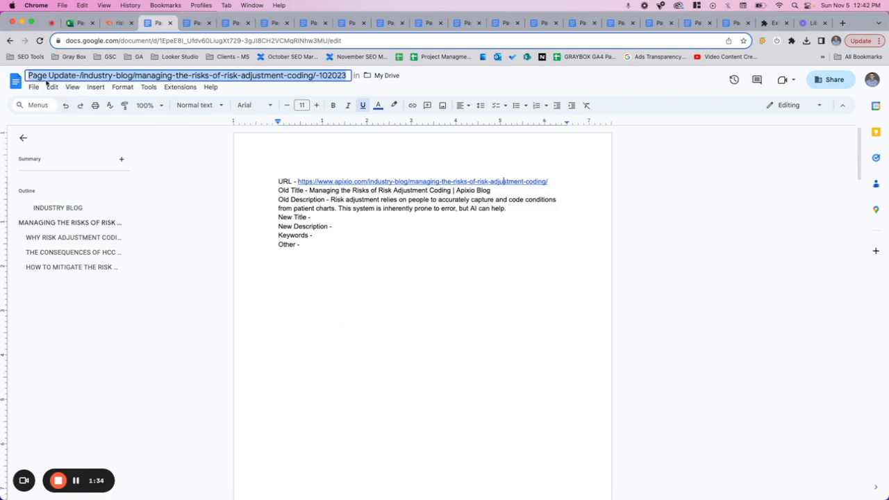
pyautogui.click(273, 275)
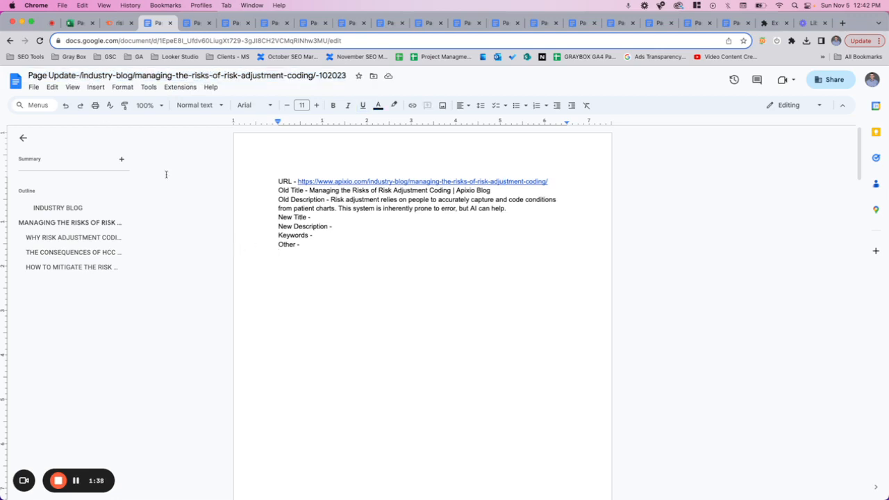
pyautogui.click(78, 75)
pyautogui.moveTo(79, 75); pyautogui.dragTo(316, 78)
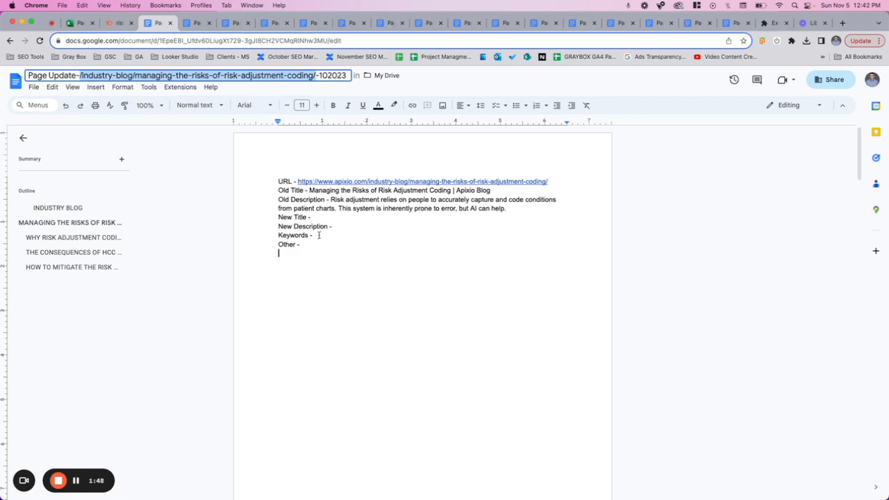
pyautogui.click(315, 75)
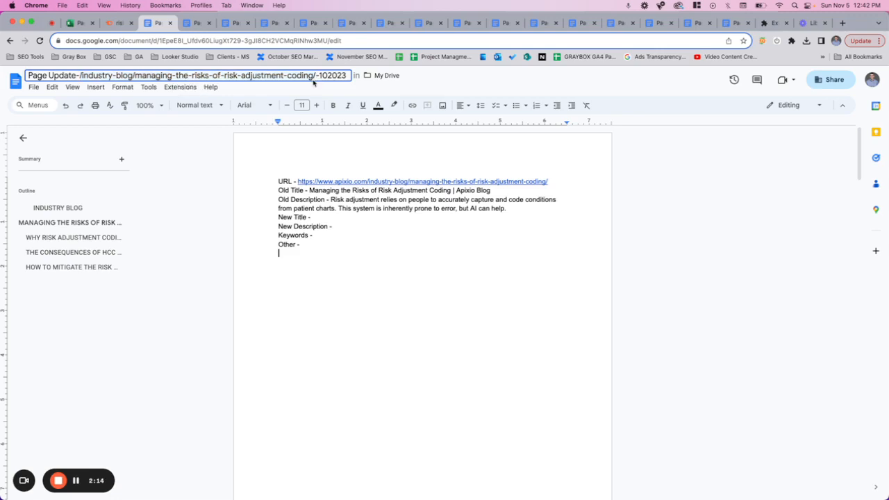
pyautogui.press('BackSpace')
pyautogui.write('_')
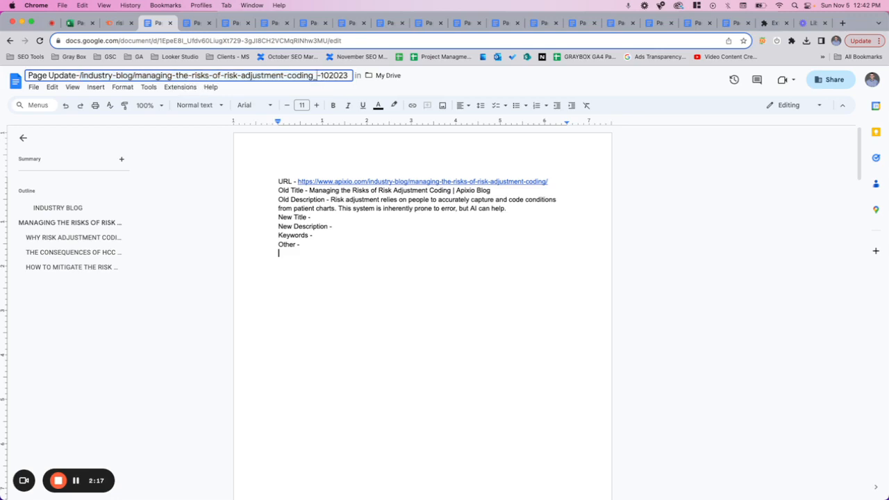
pyautogui.click(82, 75)
pyautogui.press('BackSpace')
pyautogui.write('_')
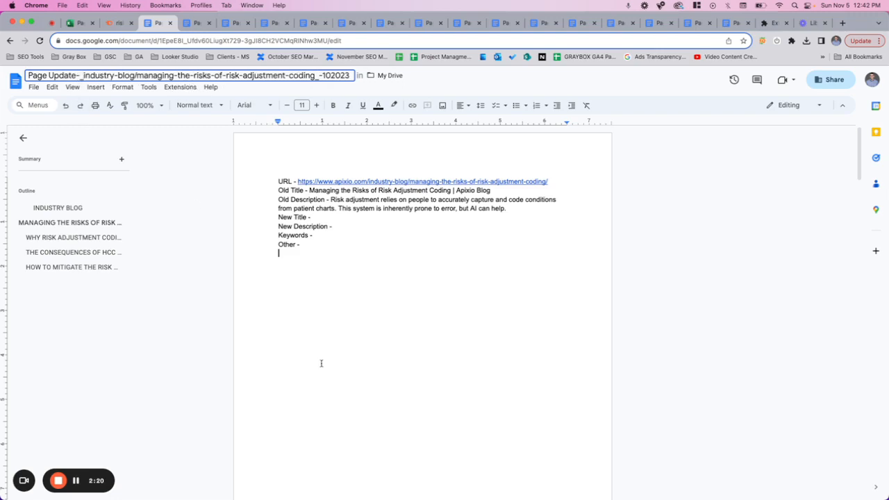
pyautogui.click(351, 296)
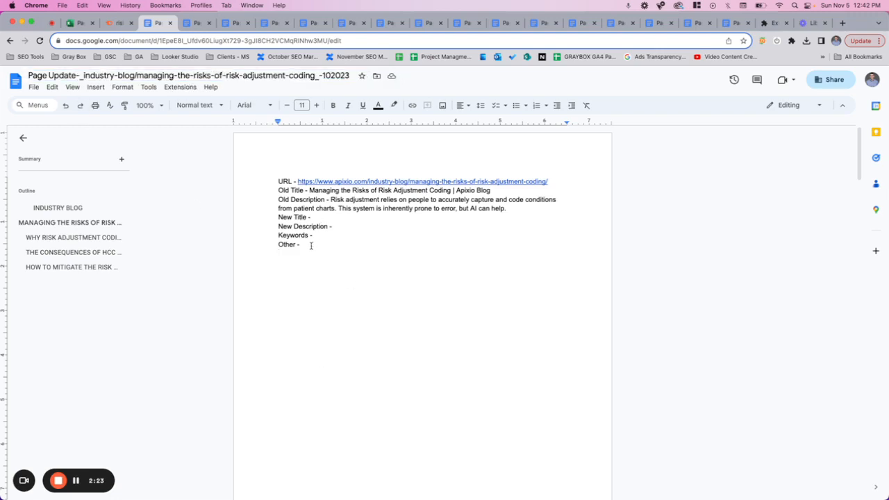
# - Review the document's header fields, including the URL, old title and old description, and look at the Excel tracker
pyautogui.moveTo(301, 244); pyautogui.dragTo(281, 182)
pyautogui.click(282, 181)
pyautogui.moveTo(279, 190); pyautogui.dragTo(310, 191)
pyautogui.click(279, 201)
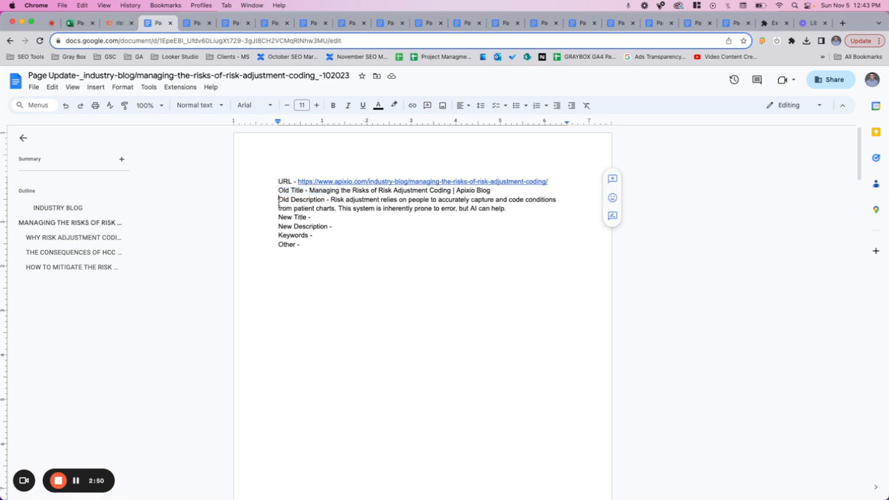
pyautogui.click(78, 23)
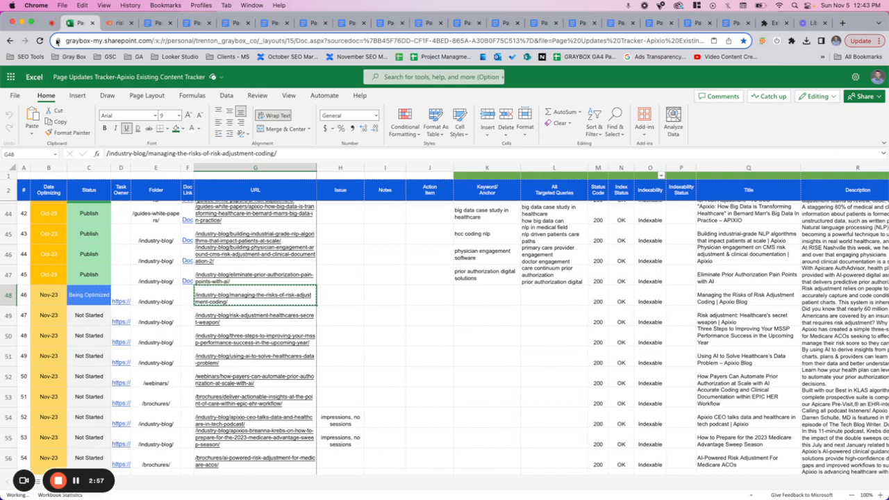
# - Return to the page-update document in Google Docs and open the live Apixio page from its URL line
pyautogui.click(159, 23)
pyautogui.click(312, 182)
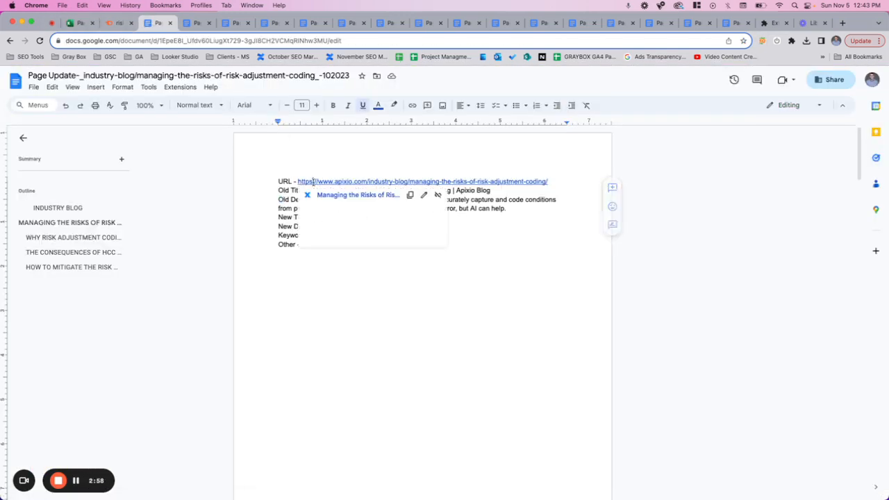
pyautogui.click(380, 195)
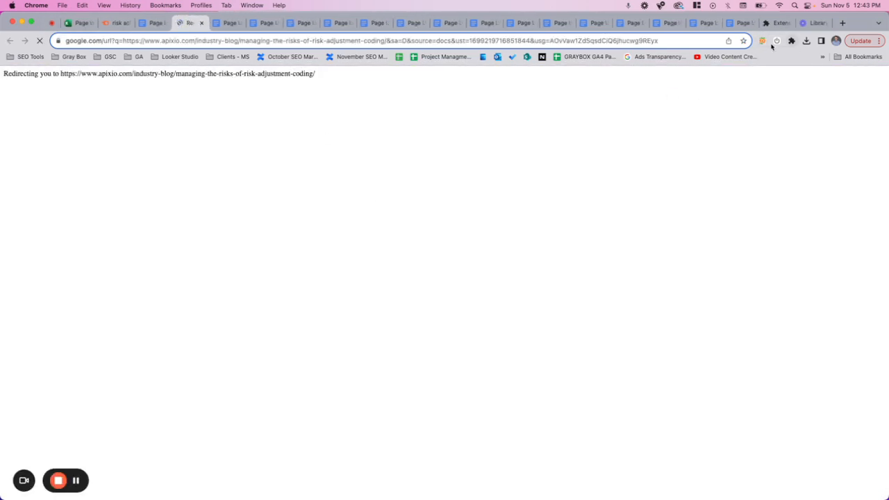
# - Open the SEOquake diagnosis of the blog page and check its title and meta description
pyautogui.click(762, 40)
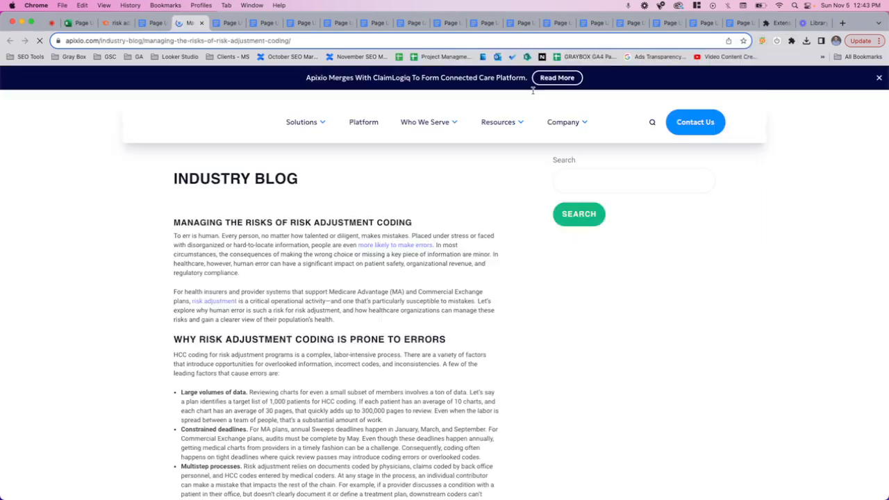
pyautogui.click(763, 41)
pyautogui.click(476, 72)
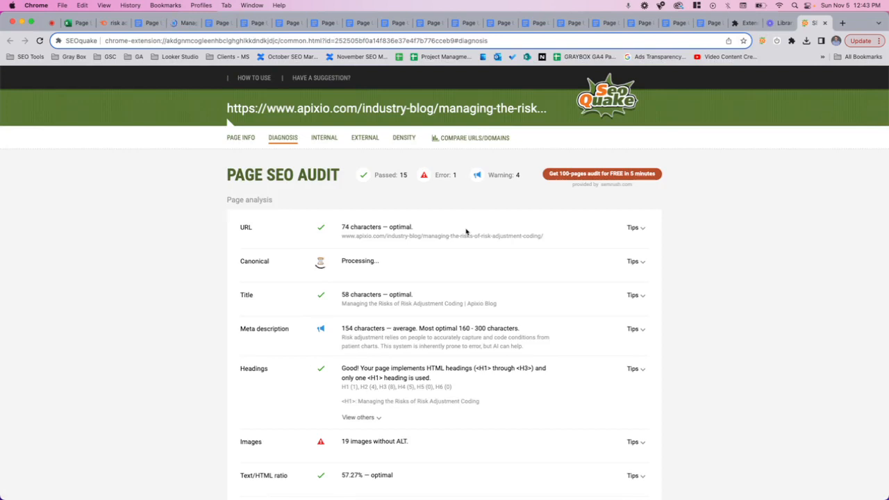
pyautogui.tripleClick(375, 310)
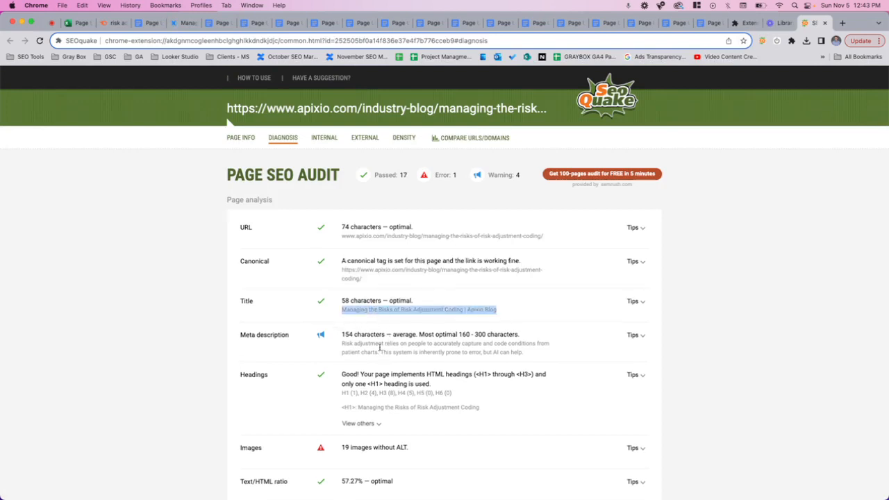
# - Close the SEOquake audit and the live Apixio blog page
pyautogui.click(825, 23)
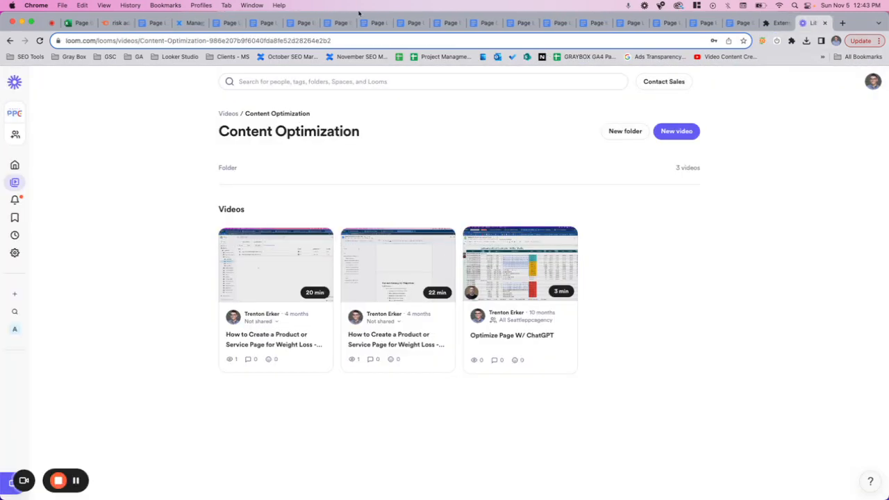
pyautogui.click(197, 23)
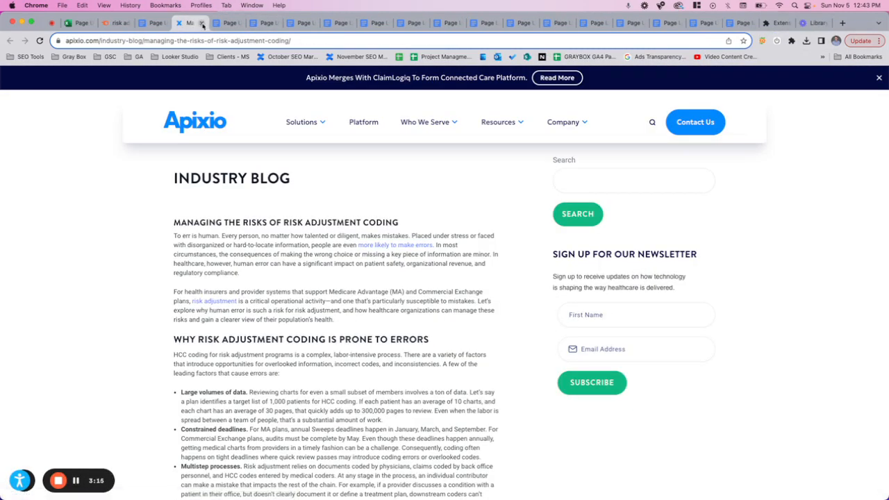
pyautogui.click(202, 24)
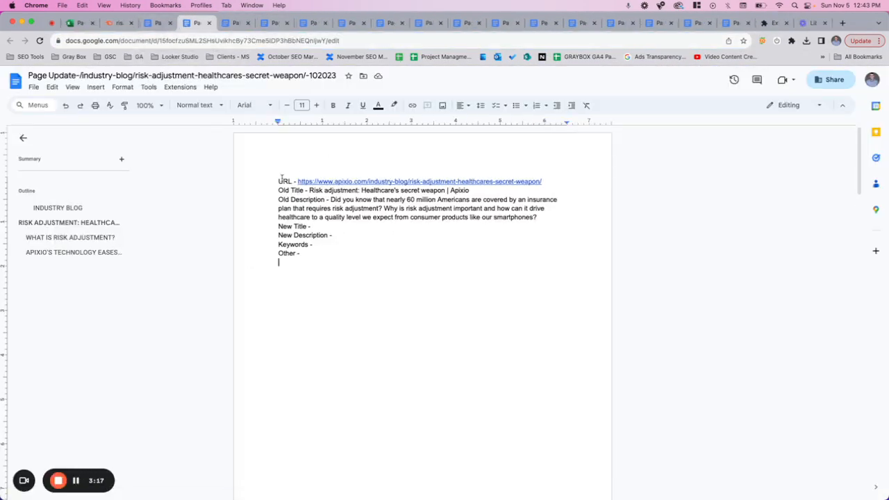
# - Review the old details and the empty New Title, New Description, Keywords and Other fields in the risk-adjustment-healthcares-secret-weapon document
pyautogui.moveTo(279, 182); pyautogui.dragTo(308, 209)
pyautogui.moveTo(307, 254); pyautogui.dragTo(273, 229)
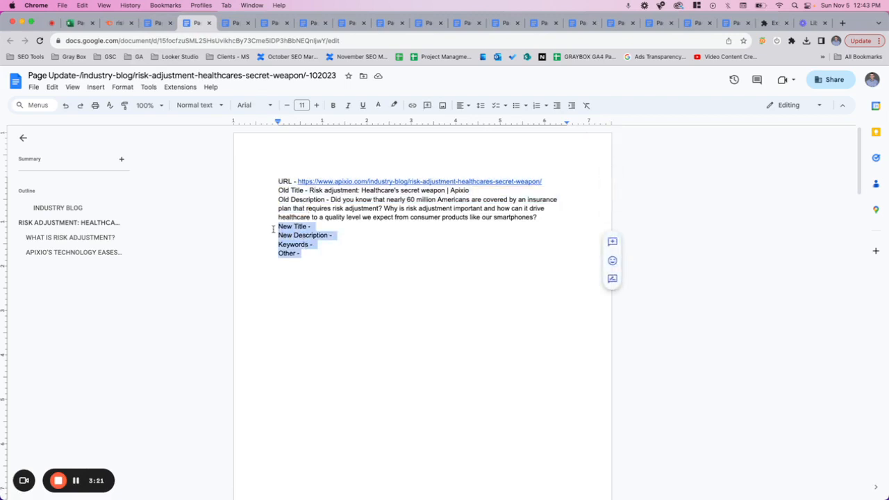
pyautogui.click(310, 252)
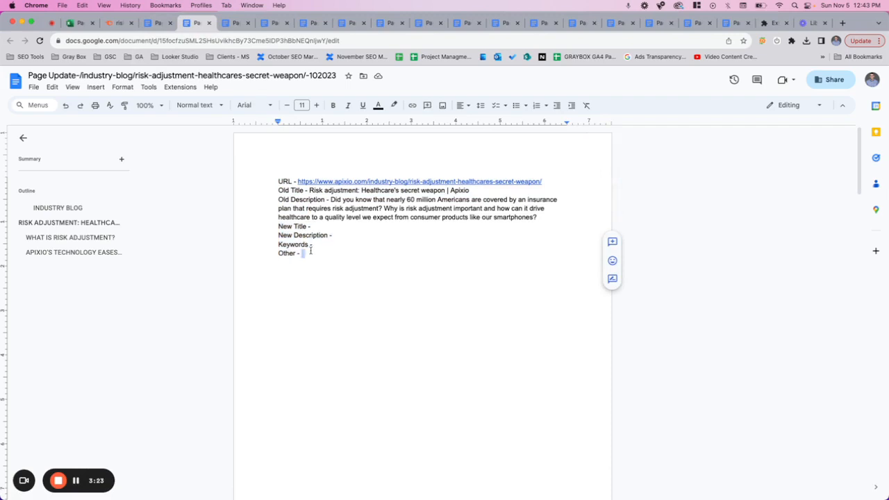
# - Add an empty bulleted line under Keywords in the risk-adjustment-healthcares-secret-weapon document
pyautogui.click(315, 244)
pyautogui.press('Return')
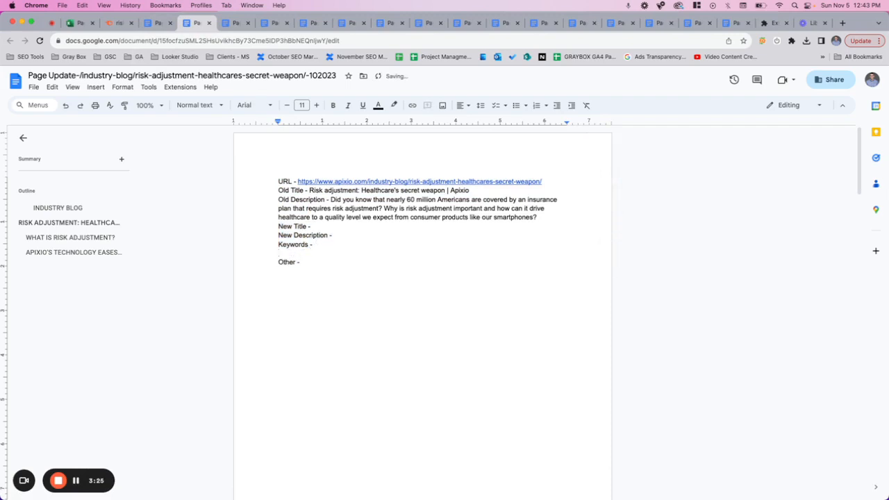
pyautogui.click(517, 106)
# - Add an empty bulleted line under Keywords in the managing-the-risks-of-risk-adjustment-coding document
pyautogui.click(159, 23)
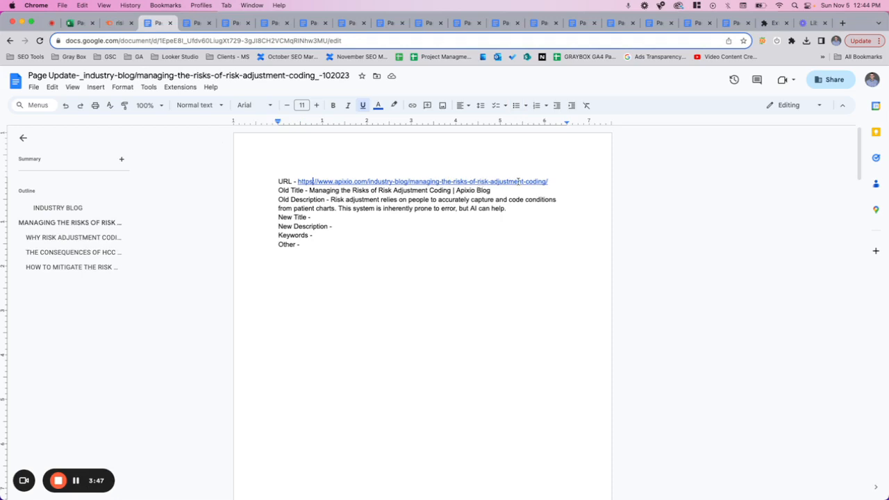
pyautogui.click(323, 235)
pyautogui.press('Return')
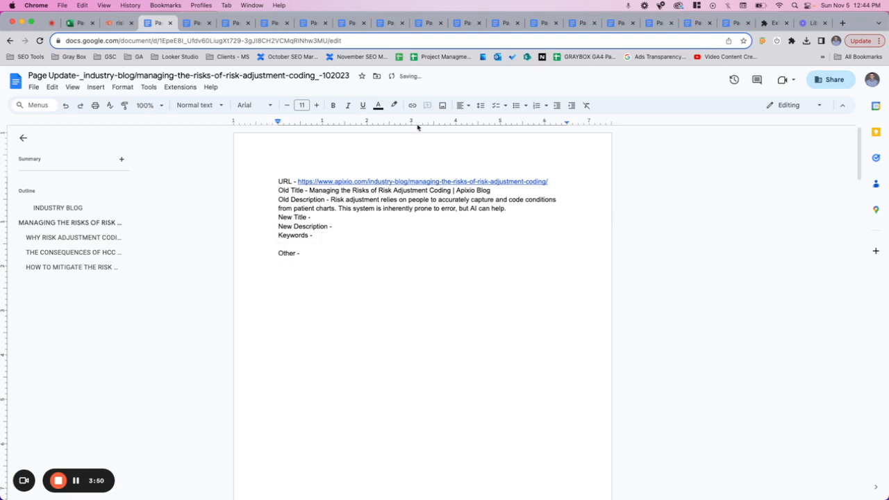
pyautogui.click(517, 106)
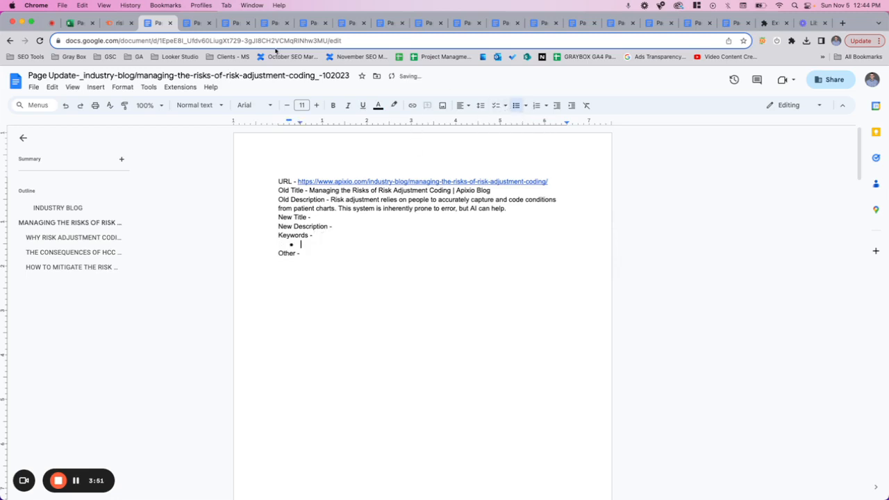
# - Go to the Google Search Console performance report for this blog page and check its page filter
pyautogui.click(409, 181)
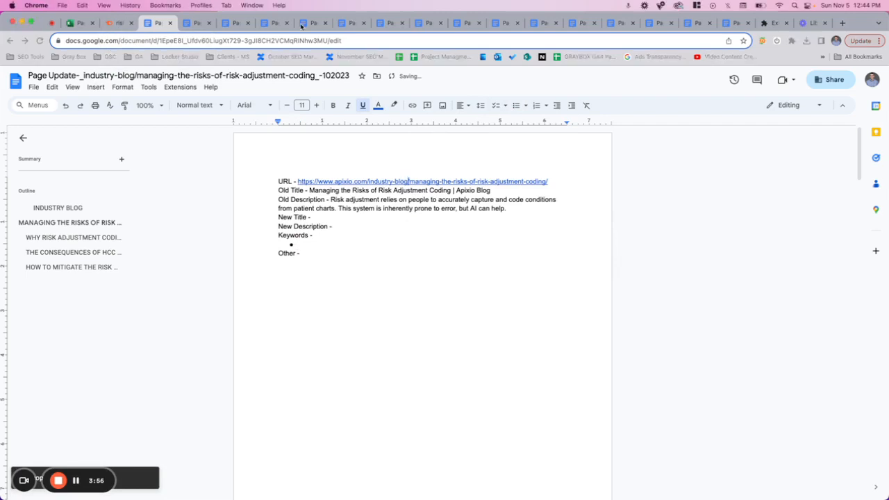
pyautogui.click(142, 25)
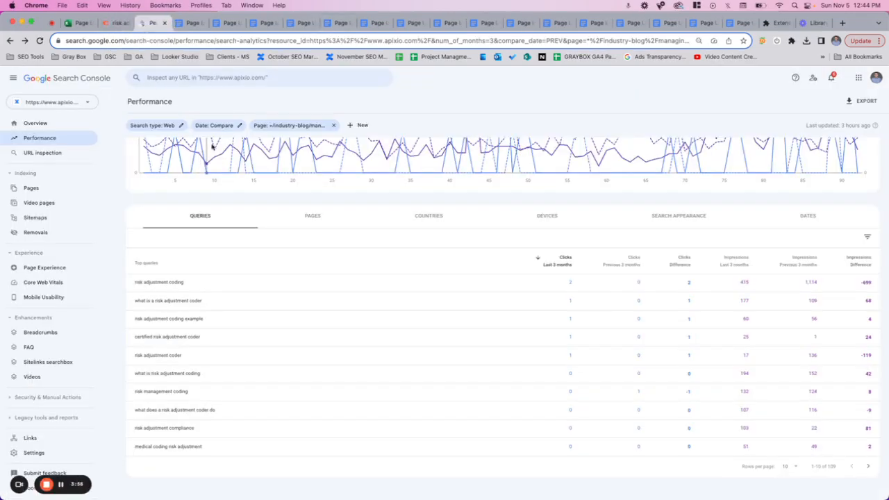
pyautogui.click(289, 125)
pyautogui.click(511, 331)
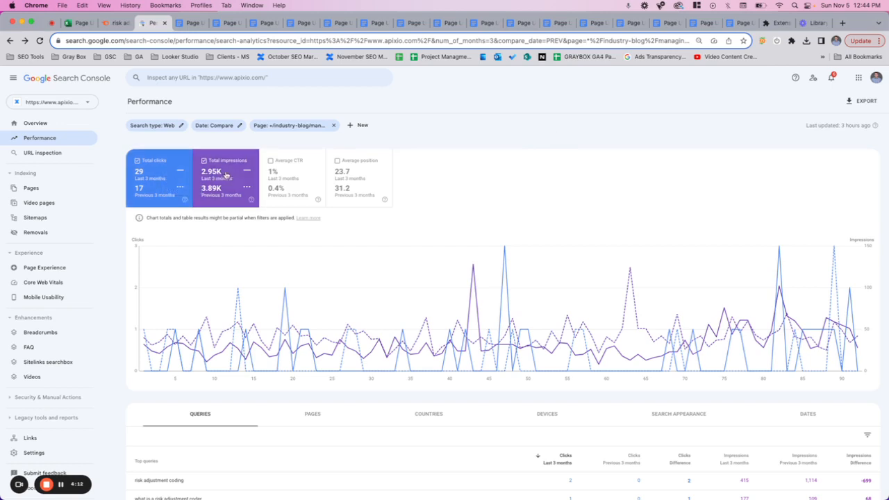
# - Sort the top queries table by clicks difference in descending order
pyautogui.scroll(-4, 234, 175)
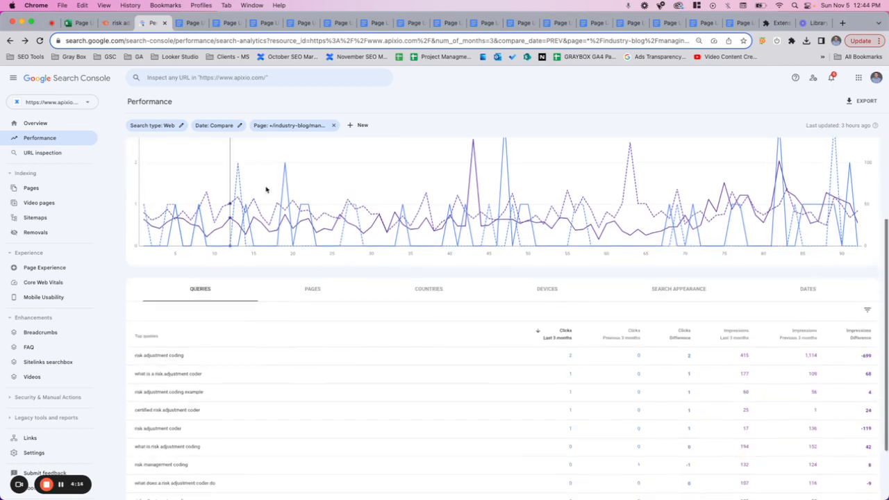
pyautogui.click(684, 337)
pyautogui.click(683, 341)
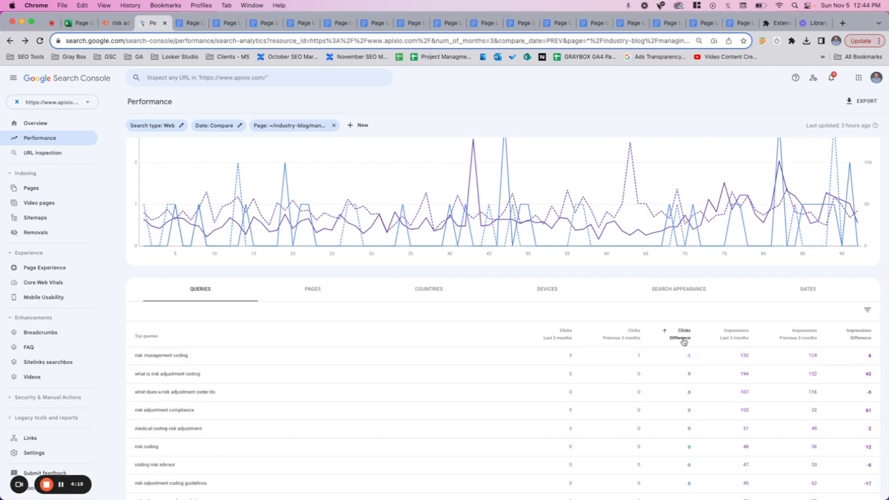
pyautogui.click(683, 341)
# - Check the filter and comparison options of the performance report's date range, then dismiss them without applying a change
pyautogui.scroll(4, 684, 340)
pyautogui.click(227, 125)
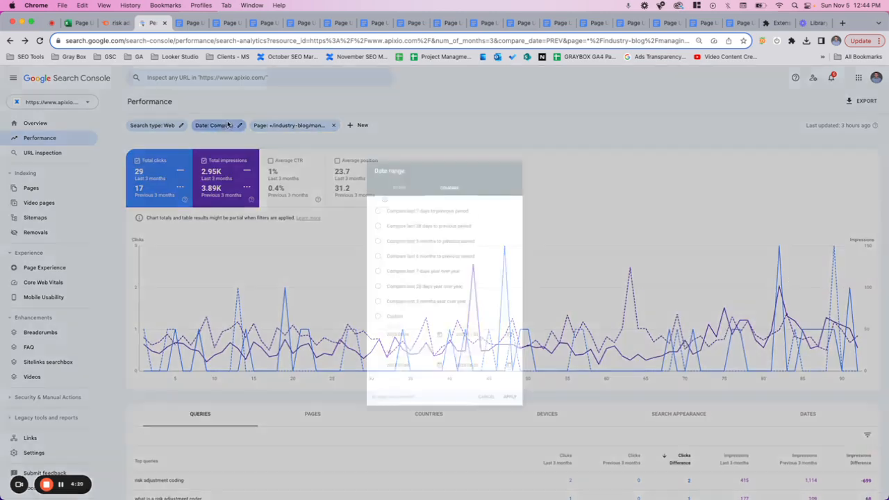
pyautogui.click(381, 170)
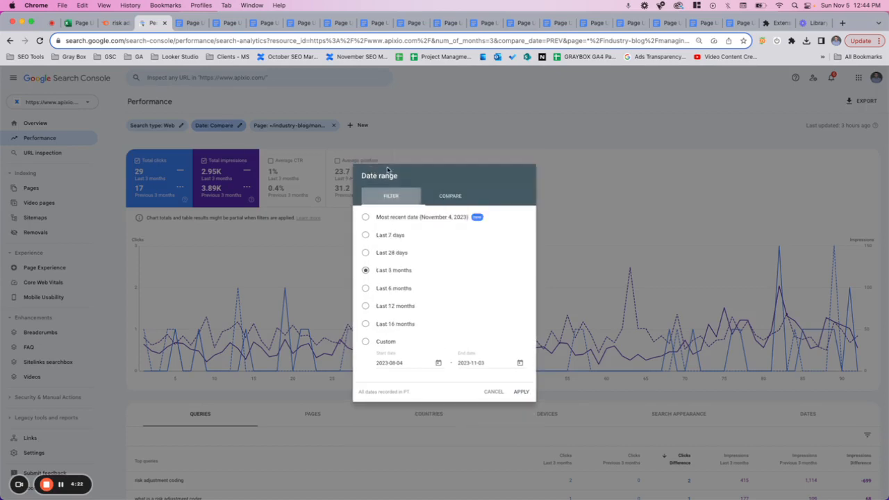
pyautogui.click(451, 196)
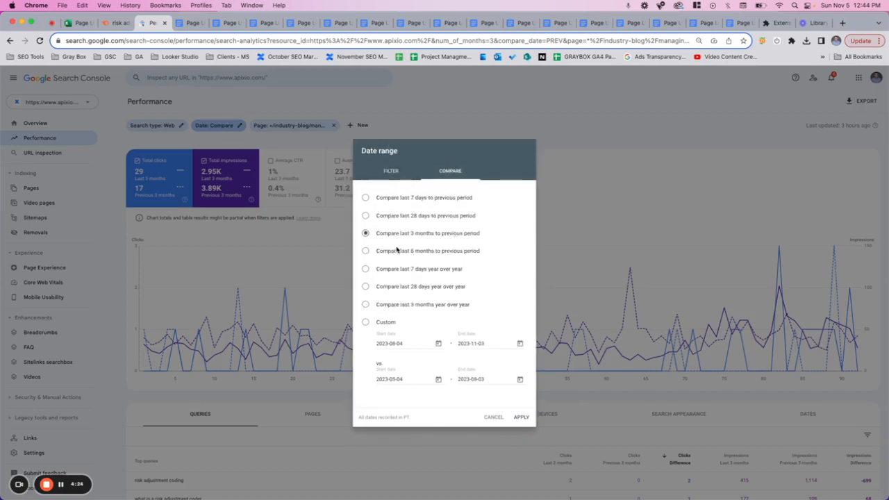
pyautogui.click(493, 417)
# - Review the top queries by clicks difference in ascending and descending order, and compare them with the page's click and impression totals
pyautogui.scroll(-5, 635, 377)
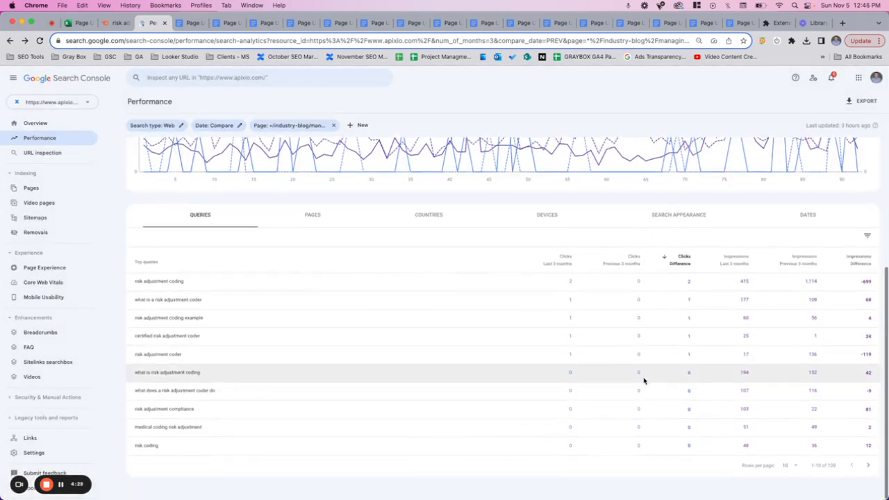
pyautogui.click(684, 264)
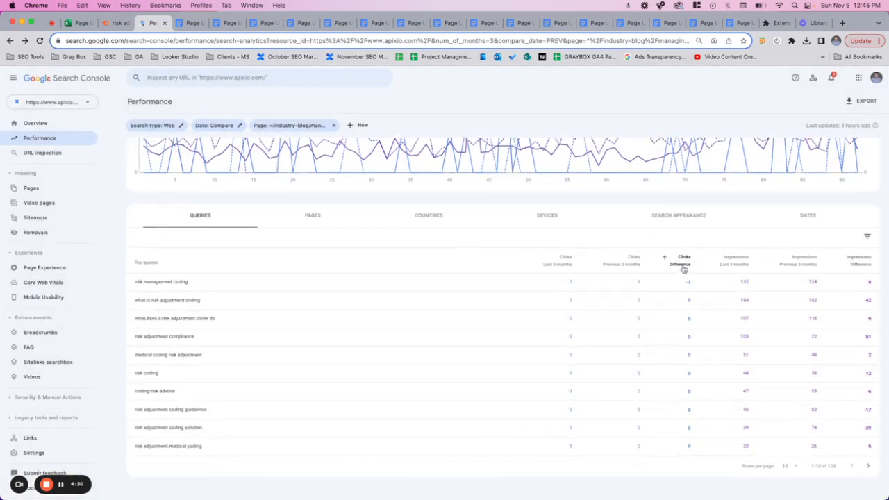
pyautogui.click(684, 267)
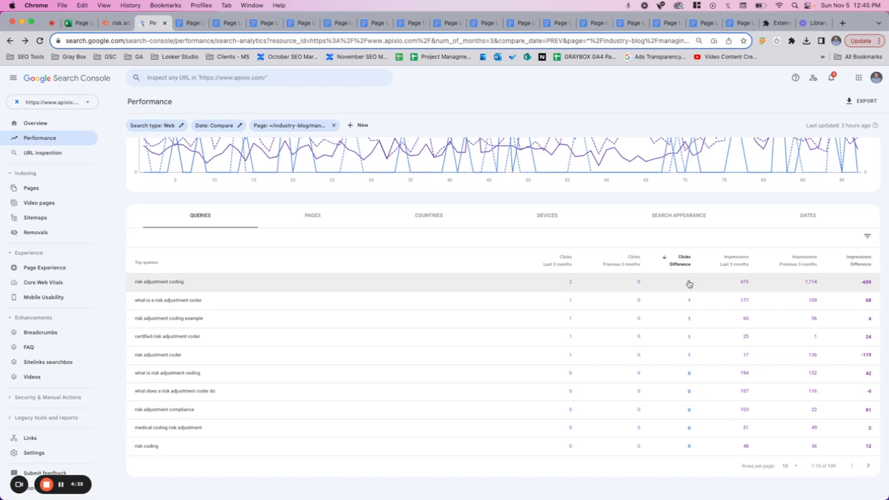
pyautogui.scroll(3, 689, 283)
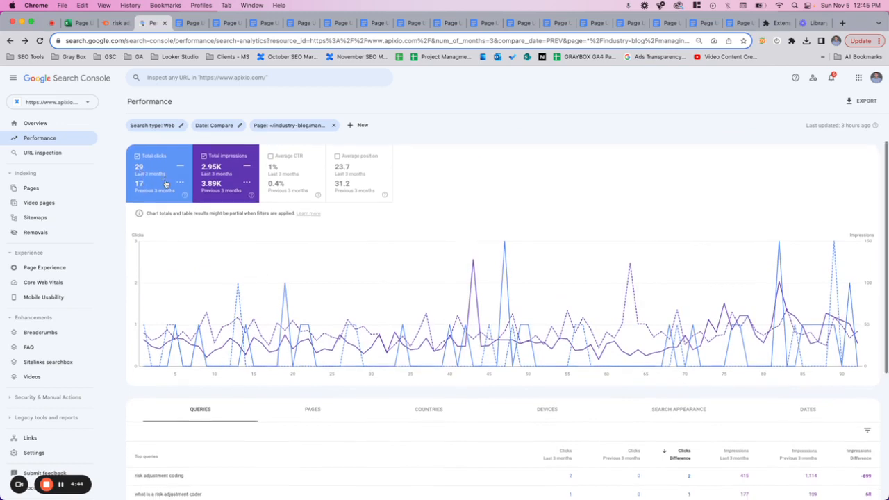
pyautogui.scroll(-3, 695, 287)
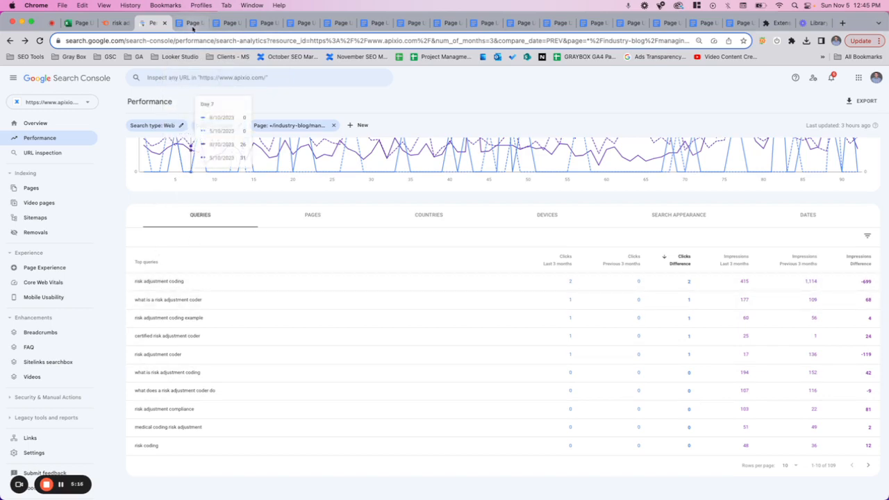
# - Copy the query "risk adjustment coding" and find all its occurrences in the Page Updates Tracker workbook in Excel
pyautogui.moveTo(189, 287); pyautogui.dragTo(137, 286)
pyautogui.press('super+c')
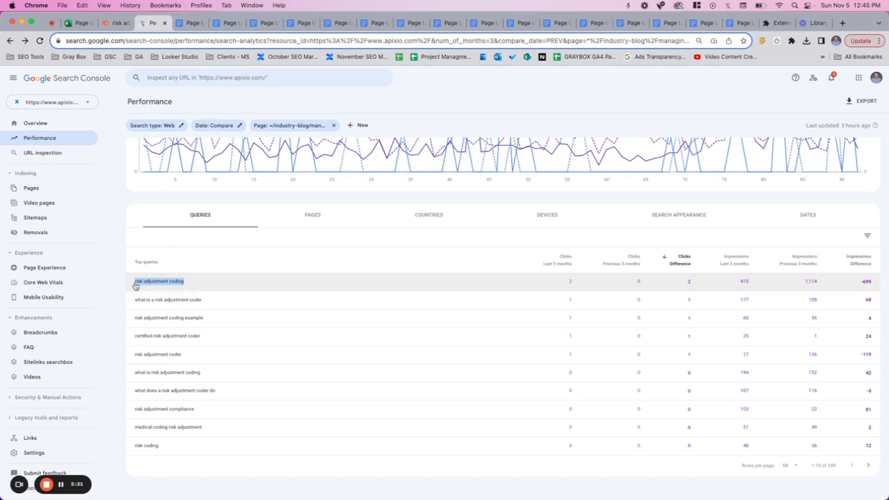
pyautogui.click(82, 23)
pyautogui.click(469, 318)
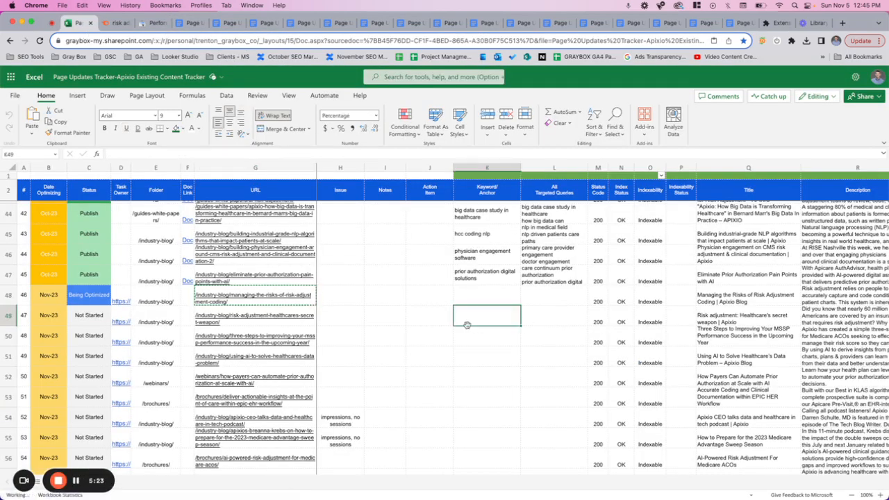
pyautogui.hotkey('ctrl', 'f')
pyautogui.press('super+v')
pyautogui.click(523, 336)
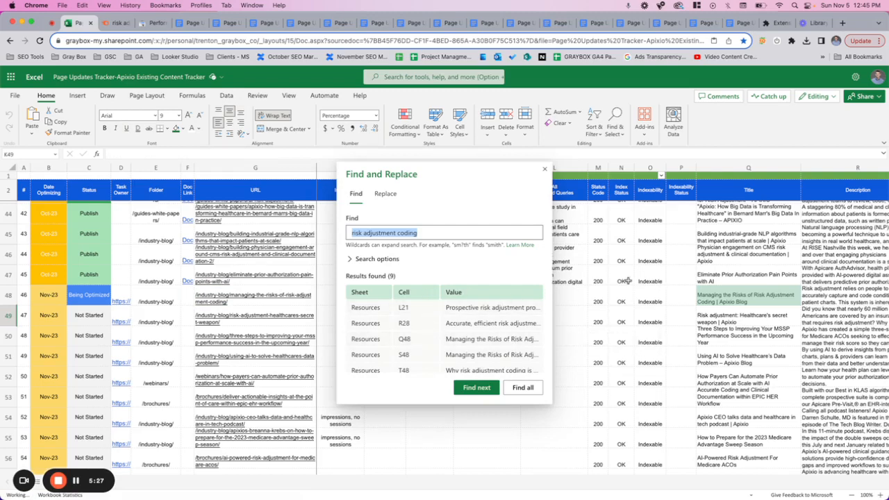
# - Inspect the found occurrences in cells R28, Q48, S48 and T48, and look through the rest of the results
pyautogui.click(479, 323)
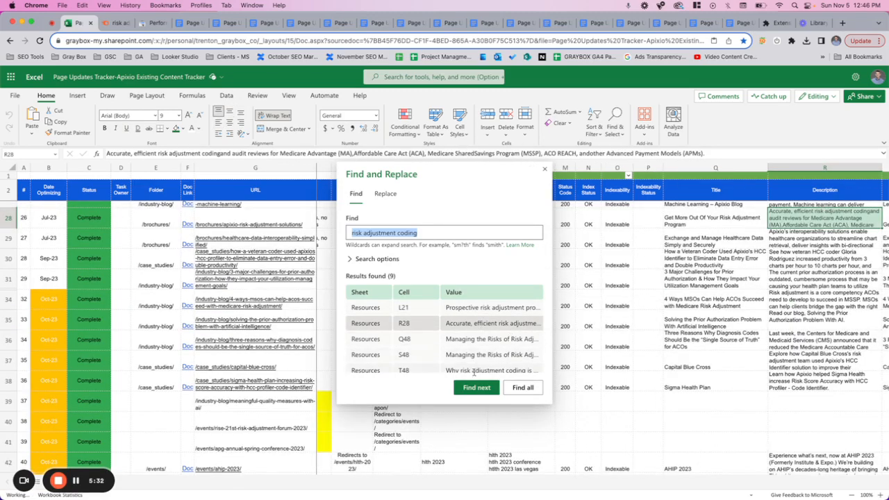
pyautogui.click(488, 341)
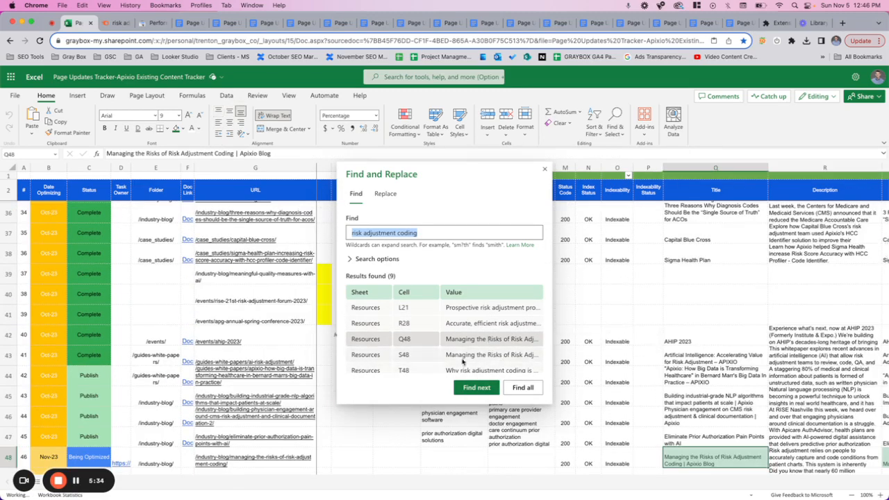
pyautogui.click(462, 353)
pyautogui.click(460, 368)
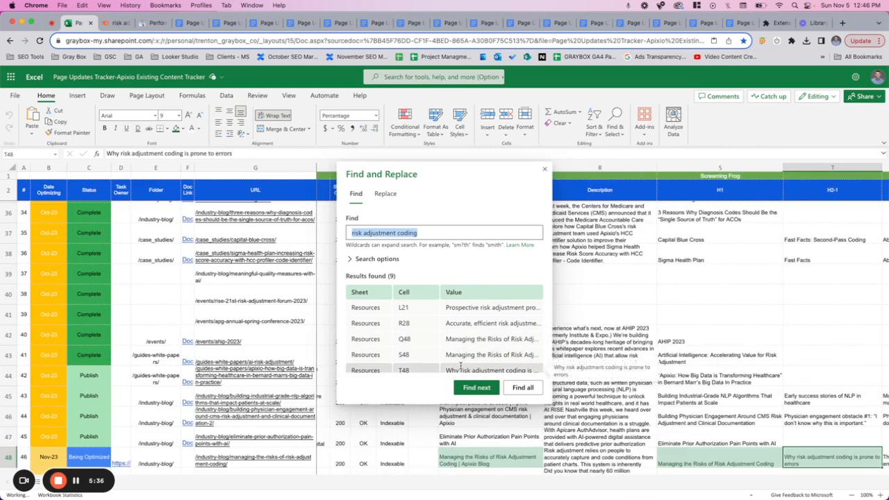
pyautogui.scroll(-3, 460, 347)
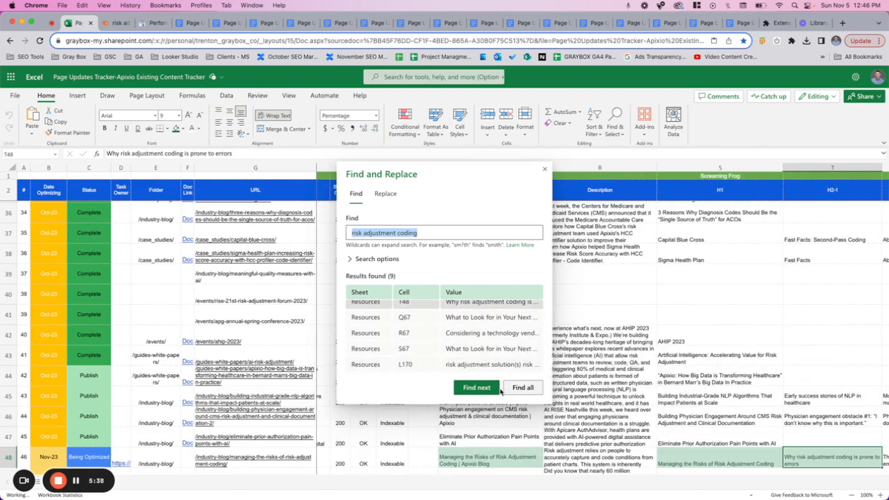
# - Step through the remaining "risk adjustment coding" matches up to cell L21, then clear the search term and end the search
pyautogui.click(477, 387)
pyautogui.click(486, 337)
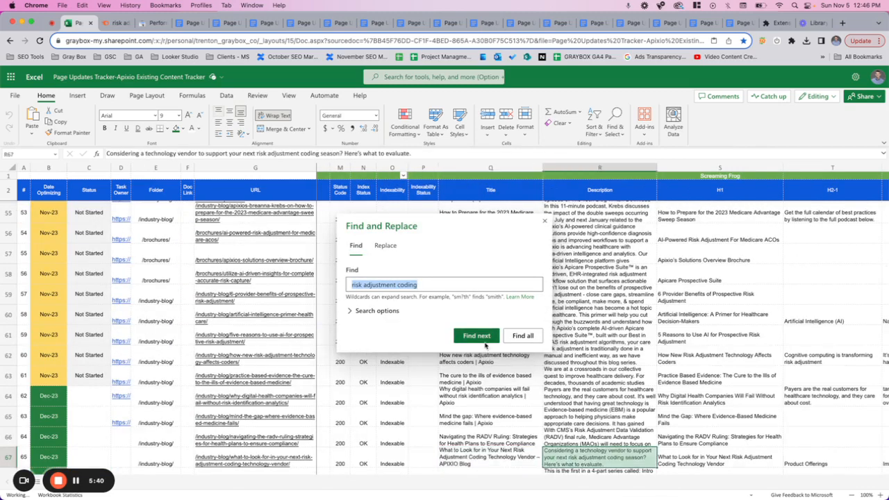
pyautogui.click(486, 338)
pyautogui.click(486, 338)
pyautogui.click(485, 338)
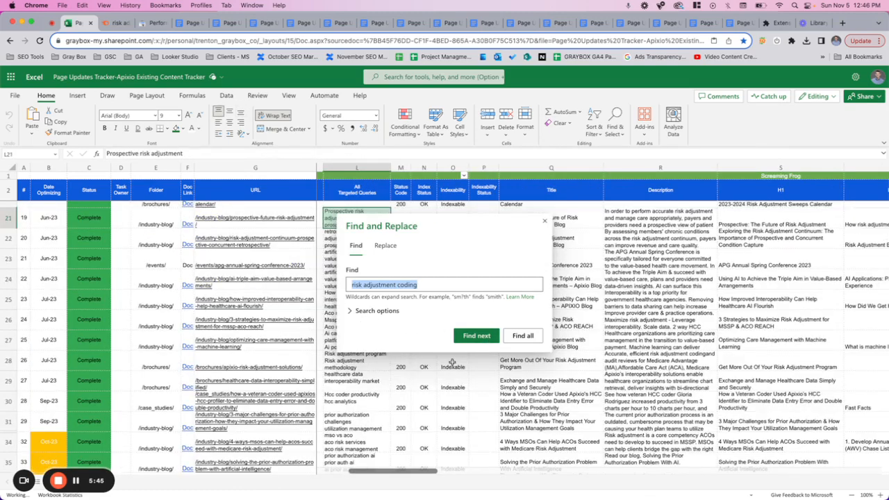
pyautogui.press('BackSpace')
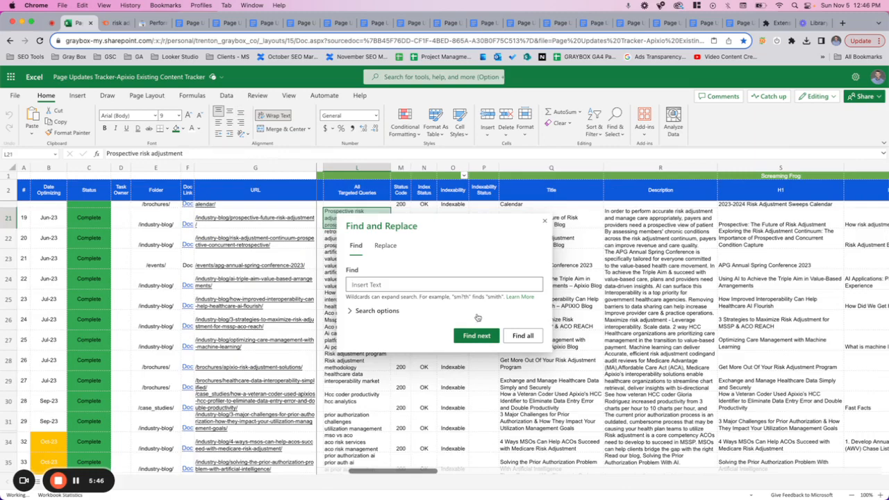
pyautogui.click(545, 221)
# - Examine the full list of targeted queries in cell L21 for the prospective-future-risk-adjustment page
pyautogui.scroll(3, 376, 251)
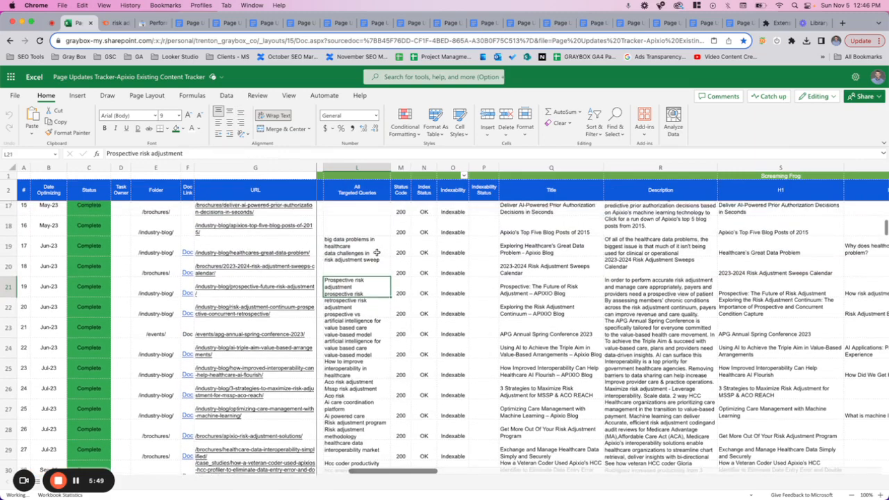
pyautogui.hscroll(-3, 376, 251)
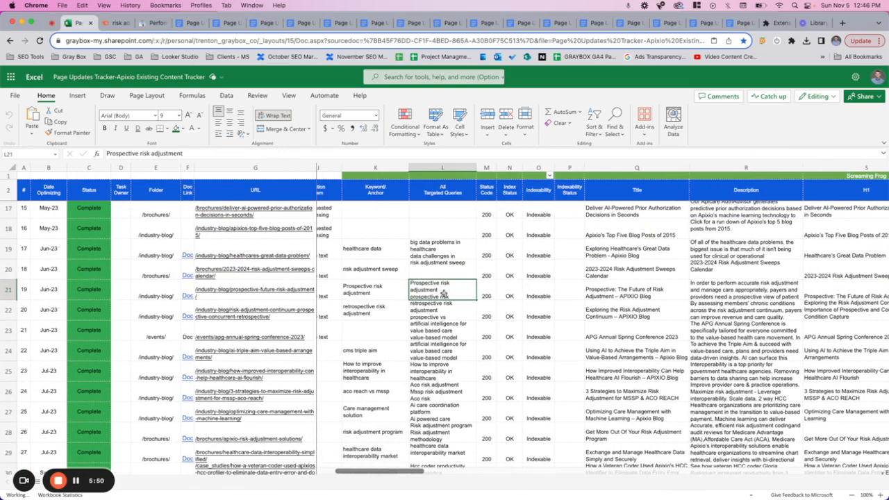
pyautogui.doubleClick(443, 293)
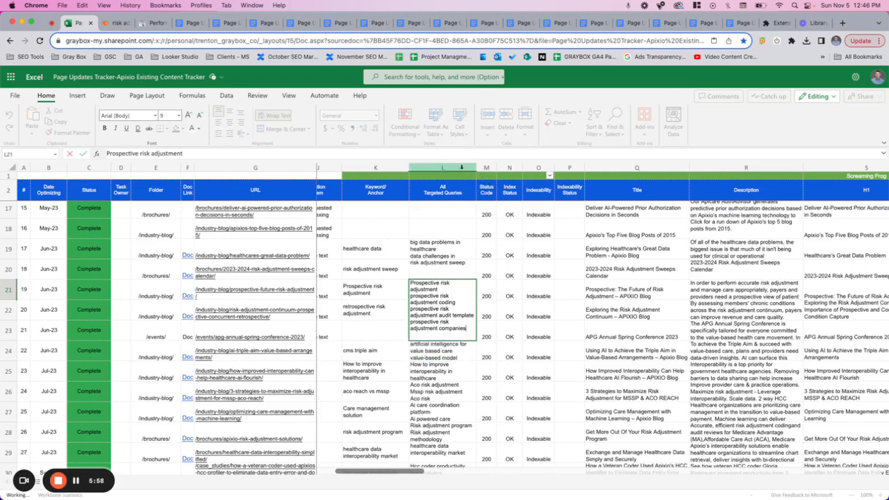
# - Remove the sheet's existing filter and add a filter to the All Targeted Queries column instead
pyautogui.click(460, 167)
pyautogui.click(594, 124)
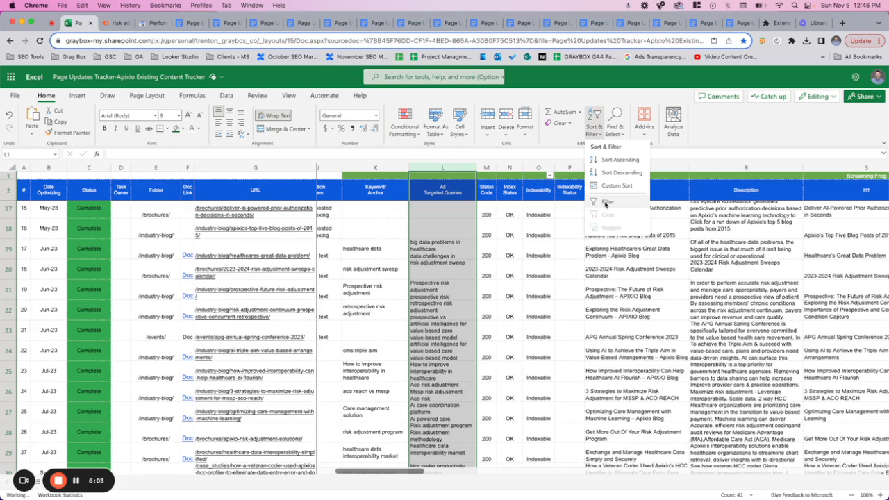
pyautogui.click(607, 203)
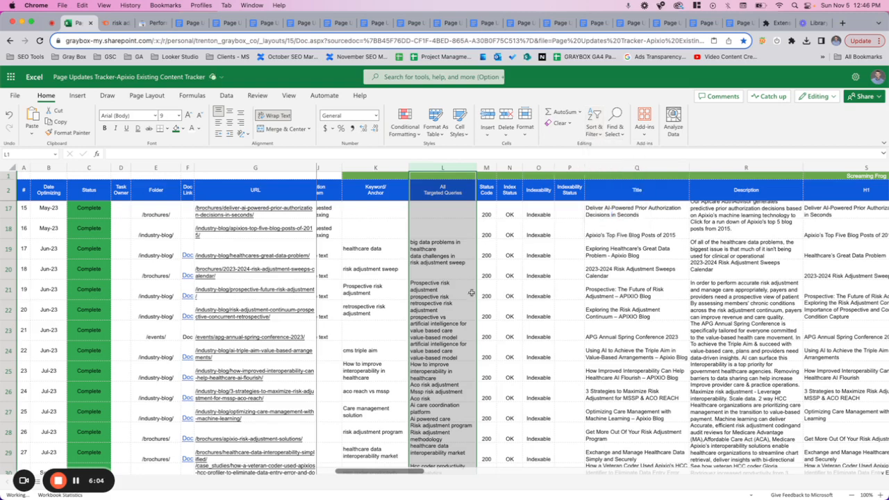
pyautogui.click(456, 167)
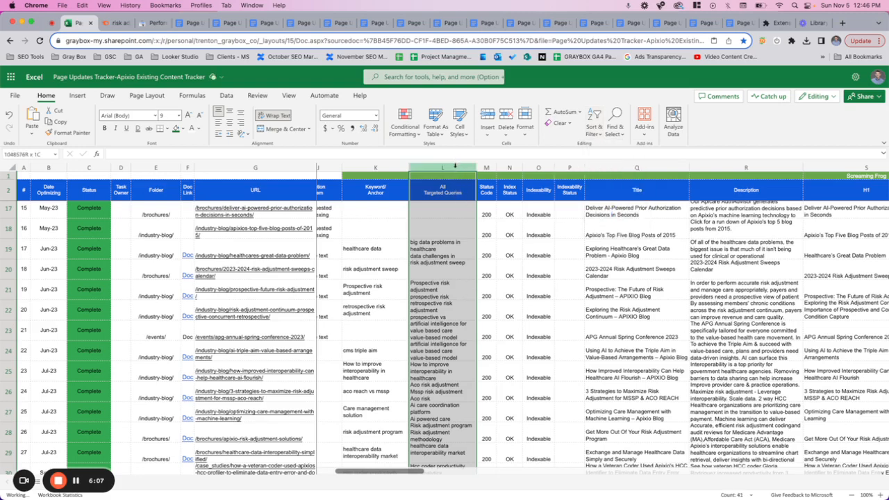
pyautogui.click(596, 125)
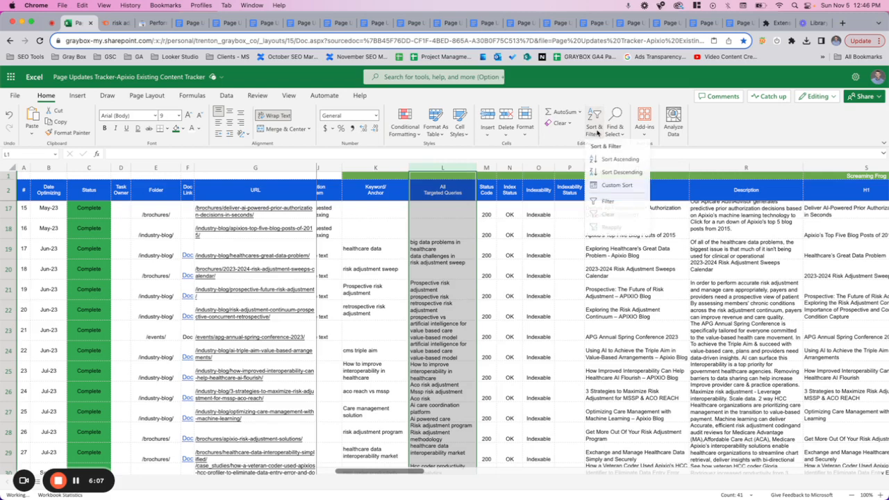
pyautogui.click(609, 204)
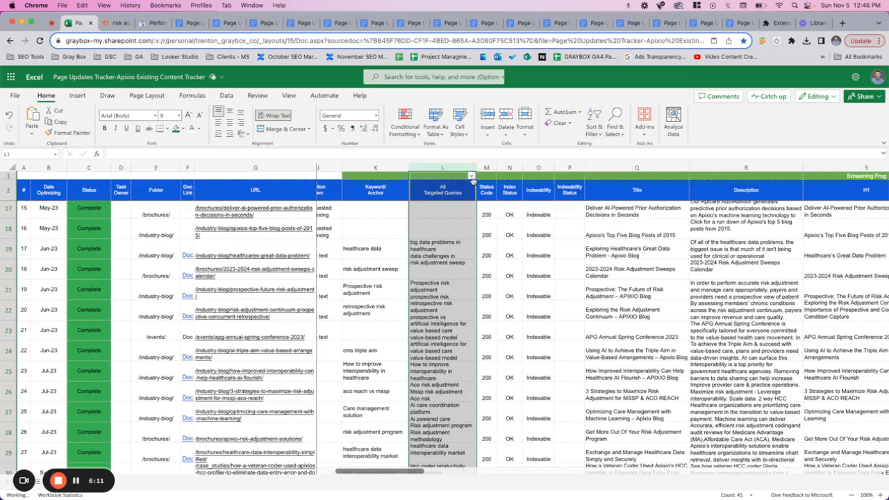
# - Filter the All Targeted Queries column to the entries containing "risk adjustment coding"
pyautogui.click(472, 176)
pyautogui.click(517, 312)
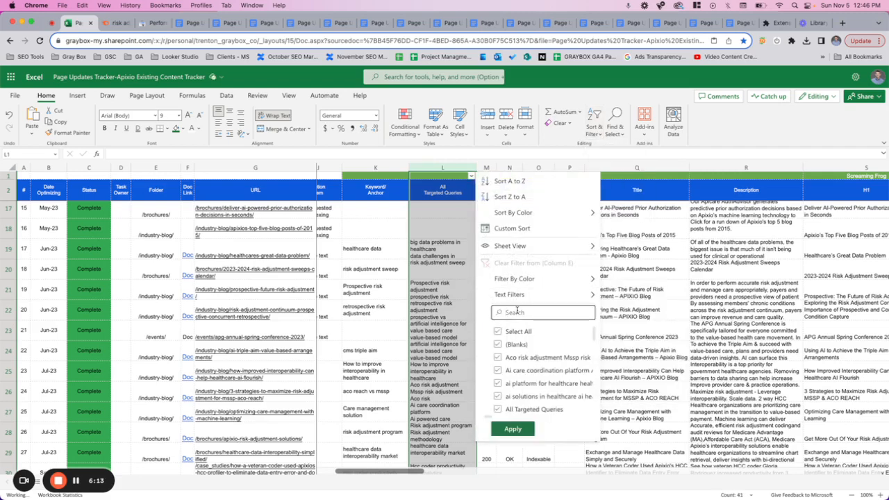
pyautogui.write('risk adjustment')
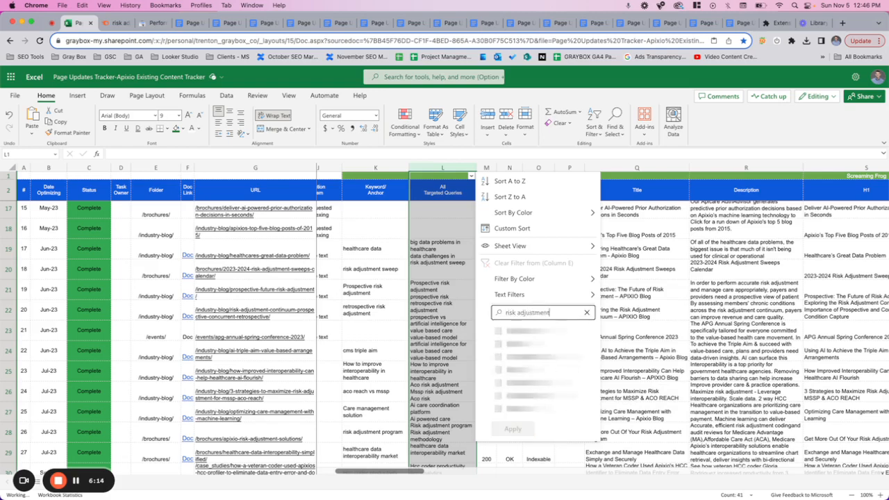
pyautogui.write(' coding')
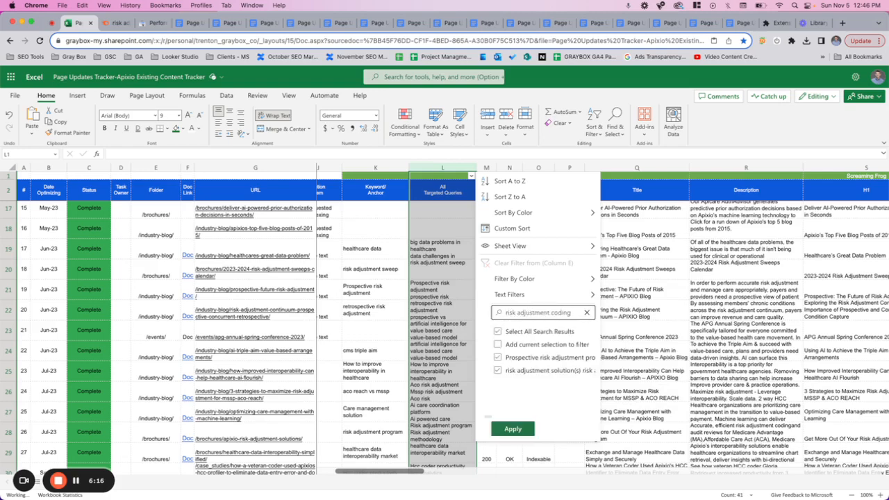
pyautogui.hscroll(3, 523, 365)
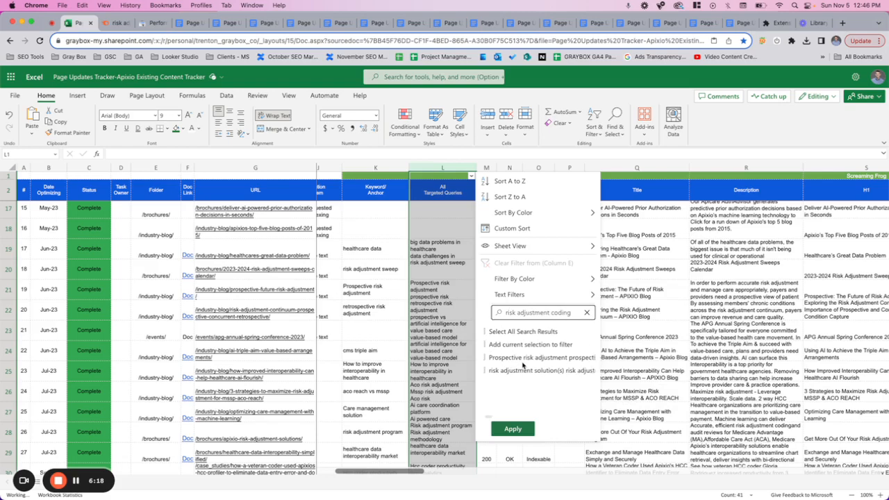
pyautogui.hscroll(3, 523, 364)
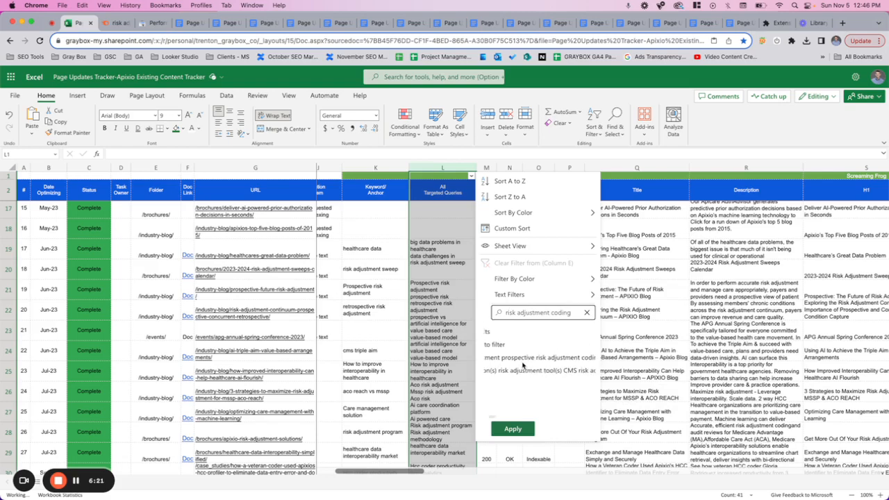
pyautogui.click(519, 430)
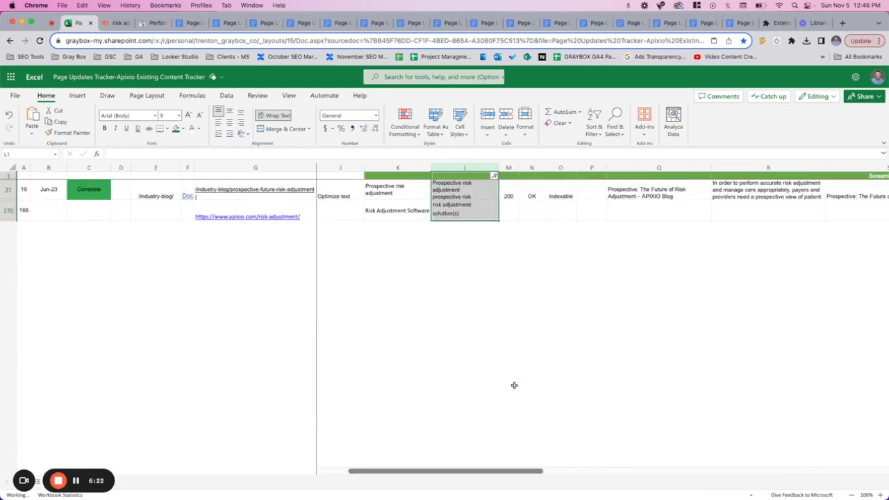
# - Examine the targeted queries in cell L21 and highlight the "prospective risk adjustment coding" entry
pyautogui.click(450, 191)
pyautogui.doubleClick(450, 191)
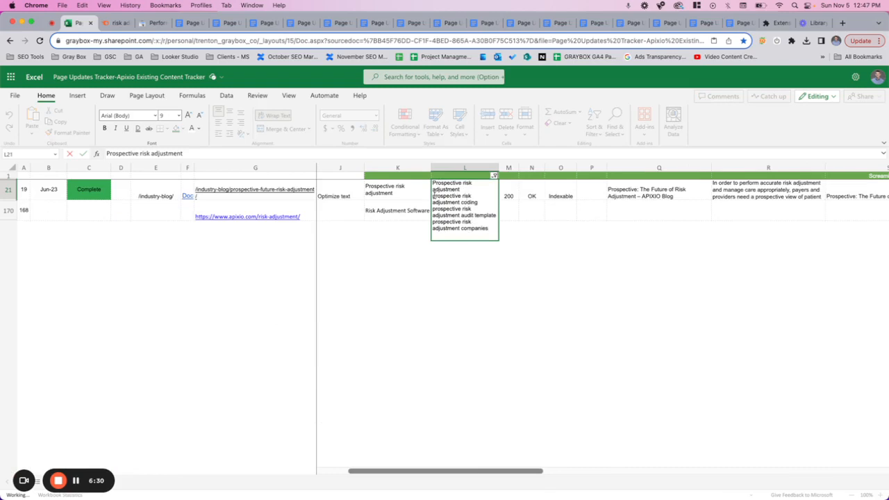
pyautogui.moveTo(433, 196); pyautogui.dragTo(480, 203)
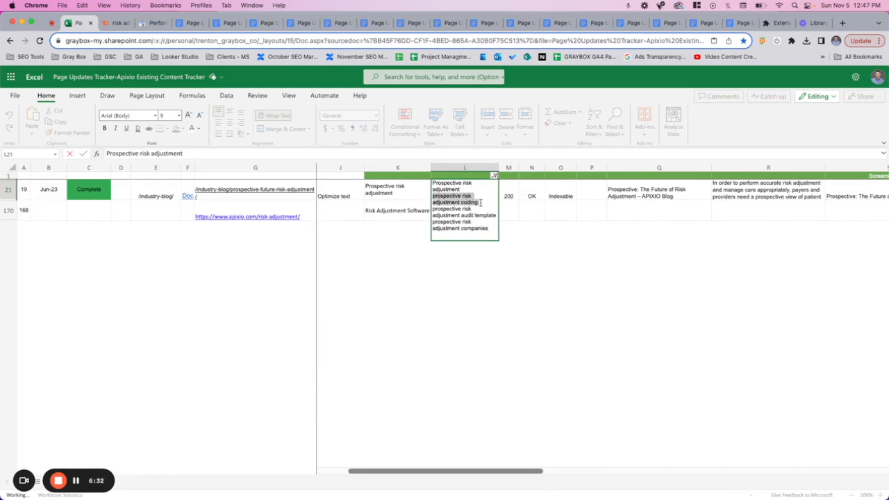
pyautogui.click(430, 276)
# - Read through the targeted queries in cell L170 for the risk-adjustment page, checking for variants of risk adjustment coding
pyautogui.doubleClick(448, 208)
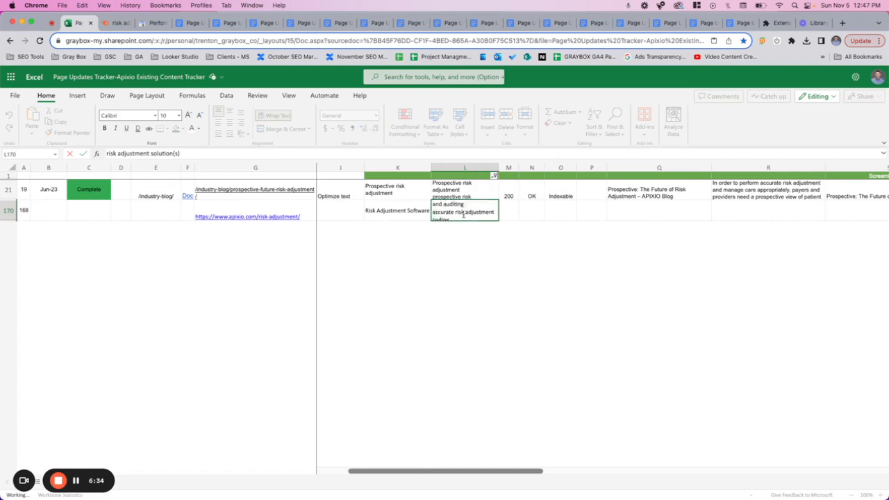
pyautogui.scroll(-3, 464, 214)
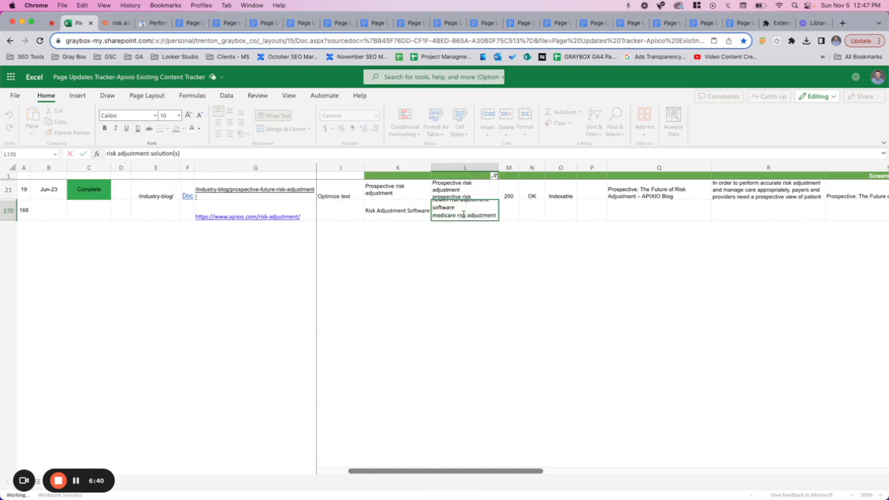
pyautogui.scroll(-1, 463, 214)
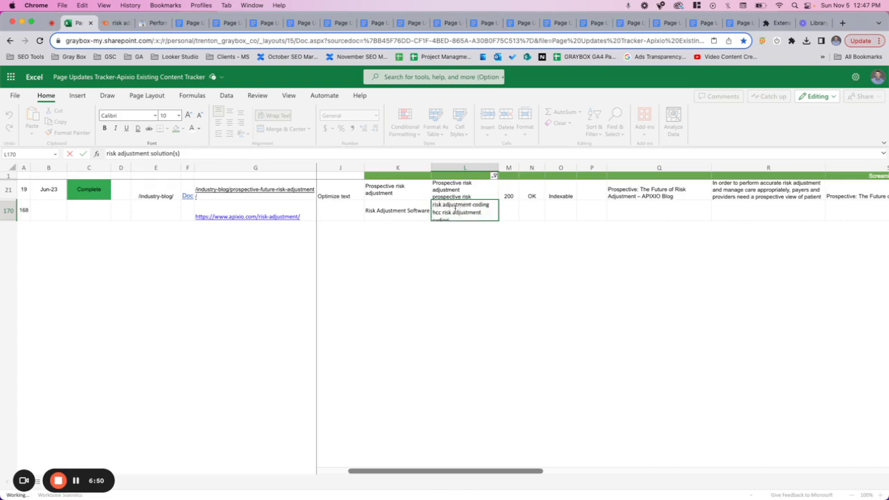
pyautogui.scroll(-1, 456, 208)
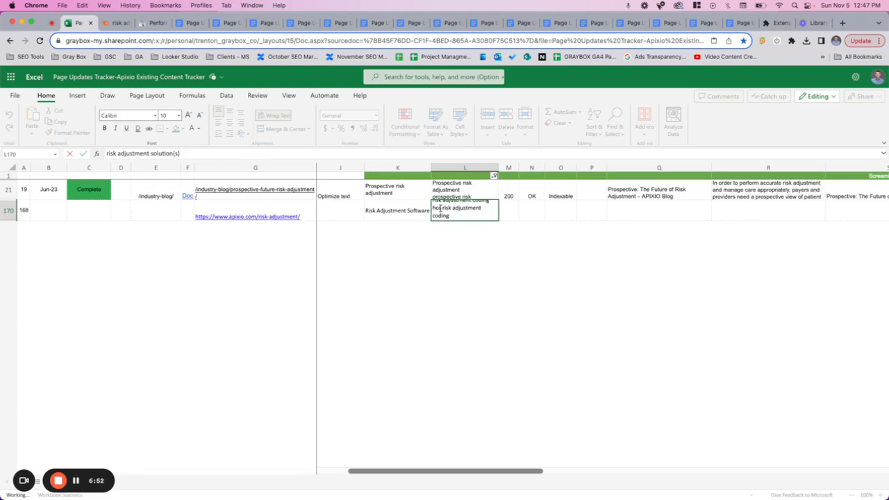
pyautogui.scroll(2, 459, 207)
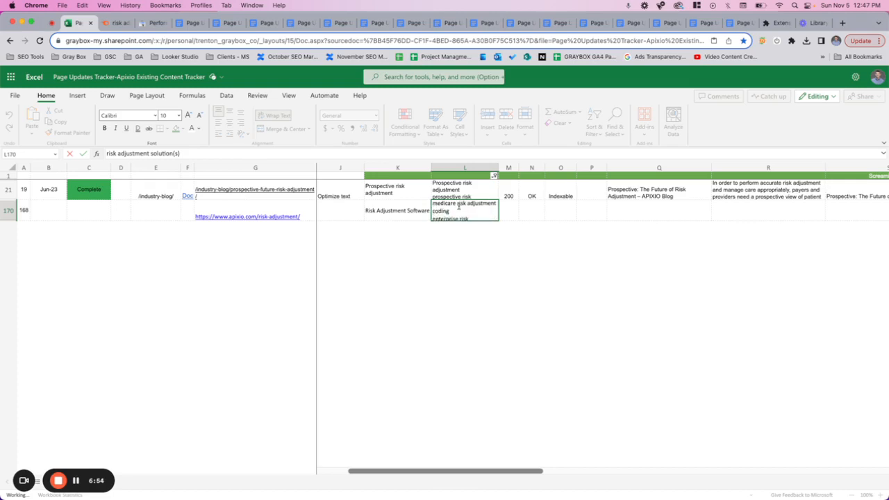
pyautogui.scroll(-4, 458, 207)
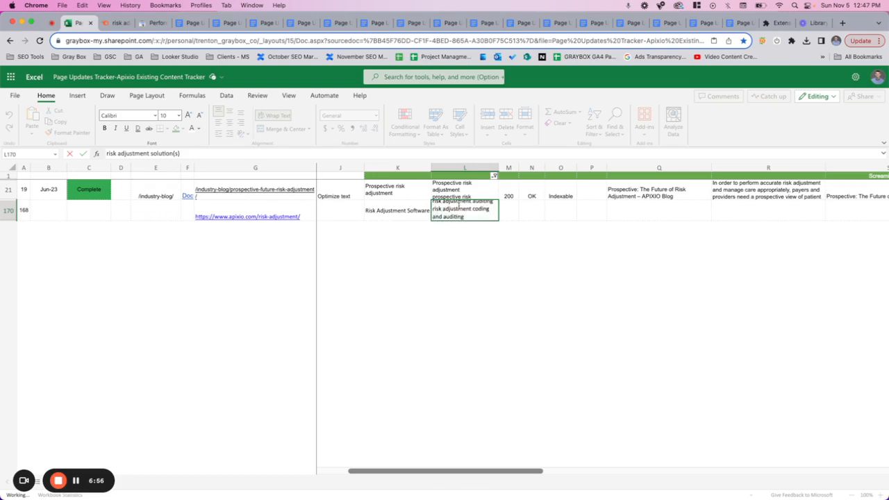
pyautogui.scroll(2, 460, 208)
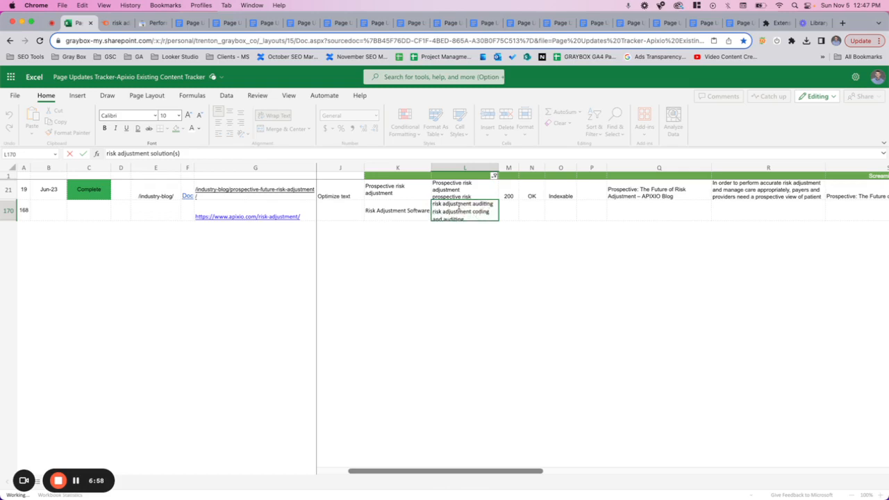
pyautogui.scroll(-2, 449, 212)
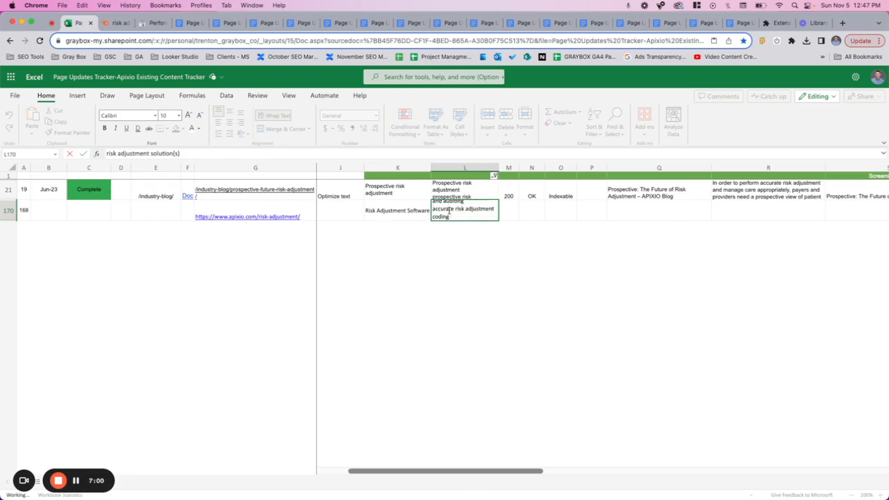
pyautogui.press('Escape')
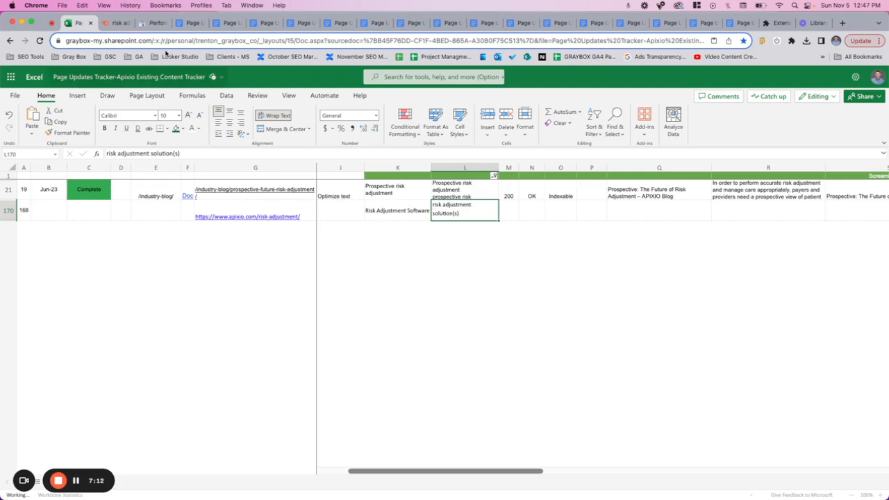
# - Switch to Google Search Console and add average position to the page's performance report for its top queries
pyautogui.click(154, 22)
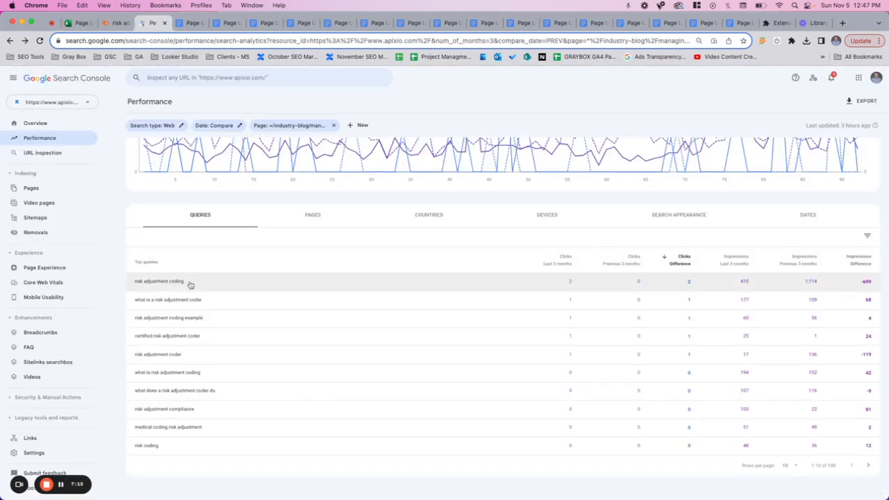
pyautogui.hscroll(3, 682, 300)
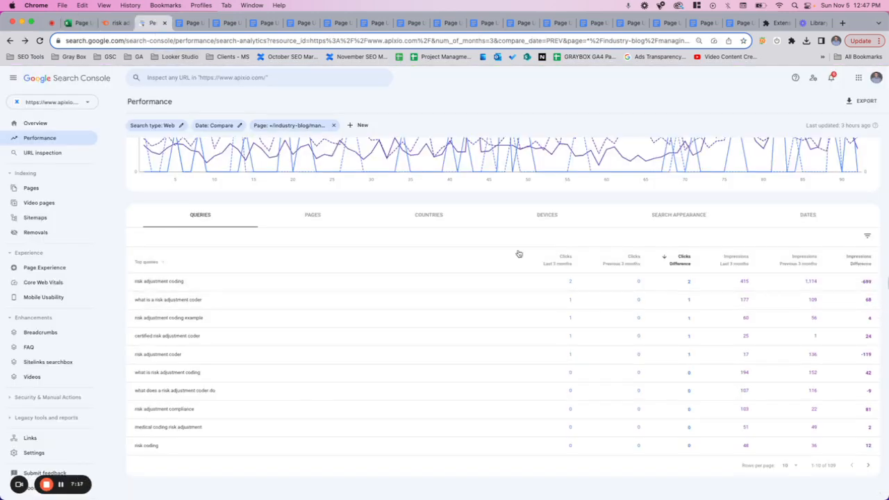
pyautogui.scroll(5, 519, 254)
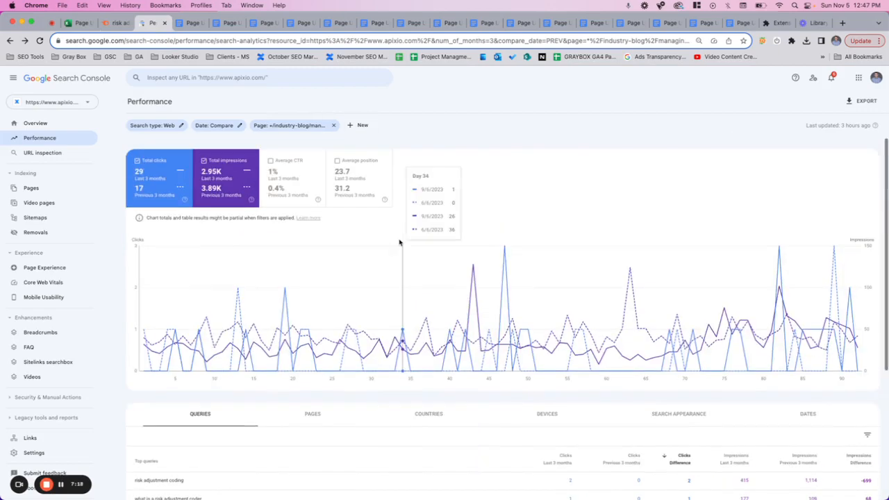
pyautogui.click(373, 195)
pyautogui.scroll(-2, 594, 322)
pyautogui.scroll(-4, 595, 322)
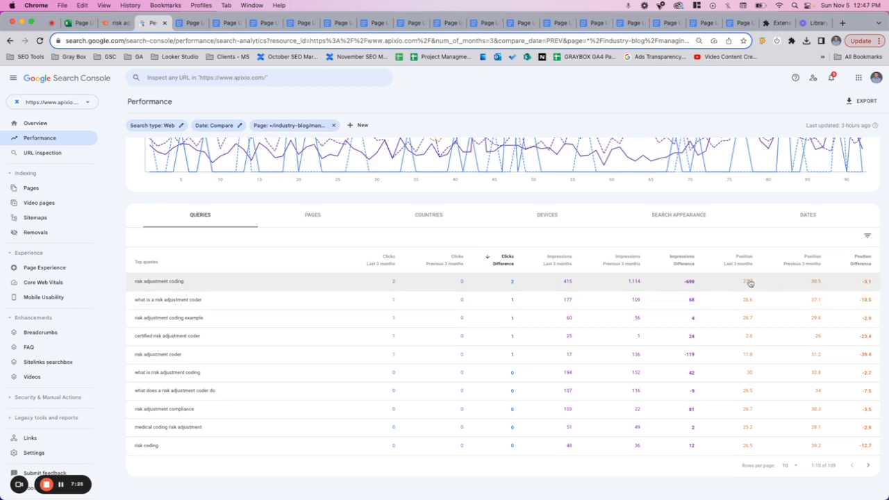
# - Narrow the performance report to the query "risk adjustment coding" and list its pages
pyautogui.click(185, 283)
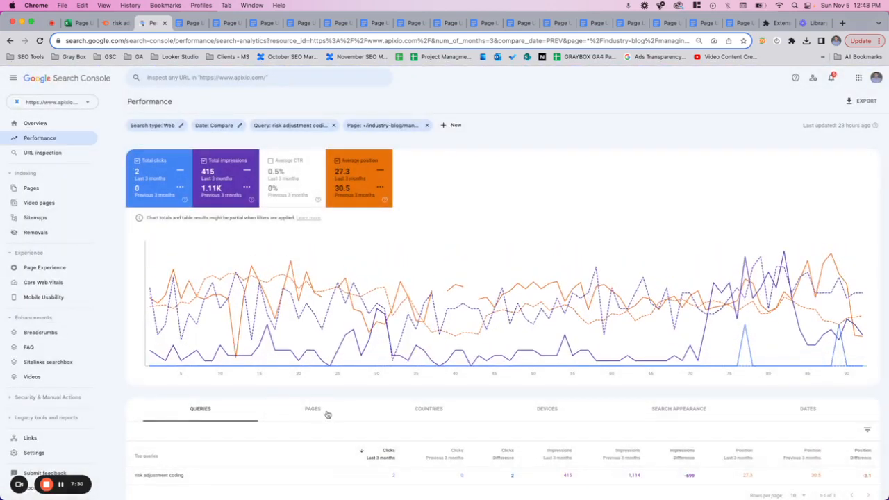
pyautogui.click(325, 408)
pyautogui.scroll(-1, 324, 415)
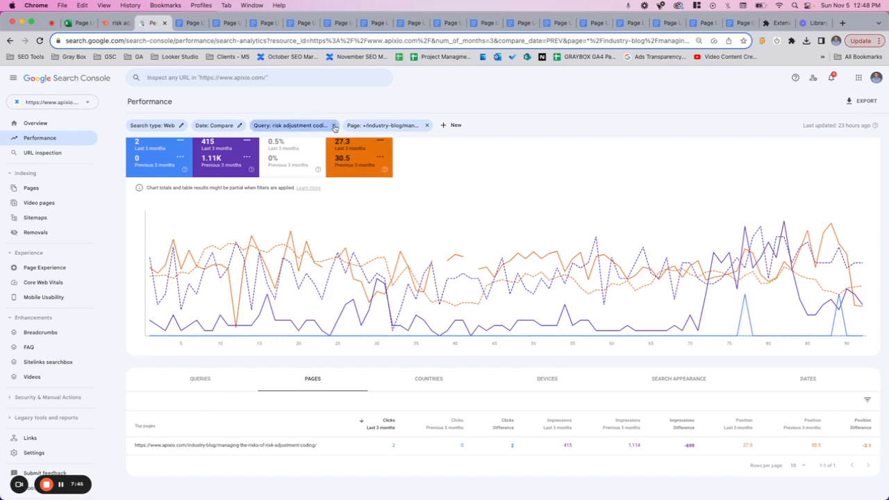
pyautogui.click(429, 126)
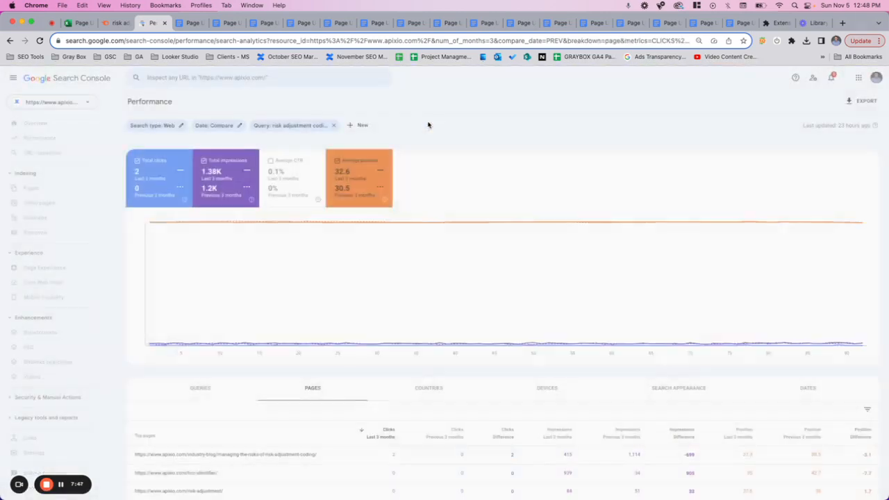
pyautogui.scroll(-1, 341, 335)
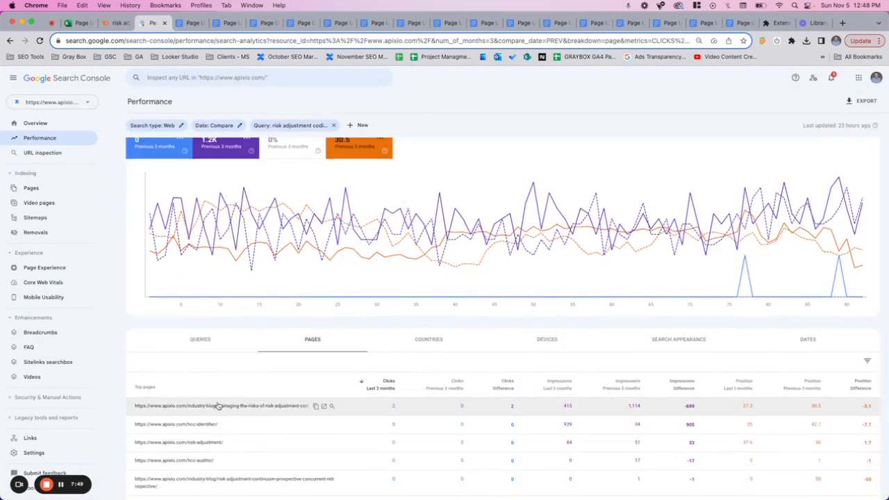
pyautogui.scroll(-1, 314, 417)
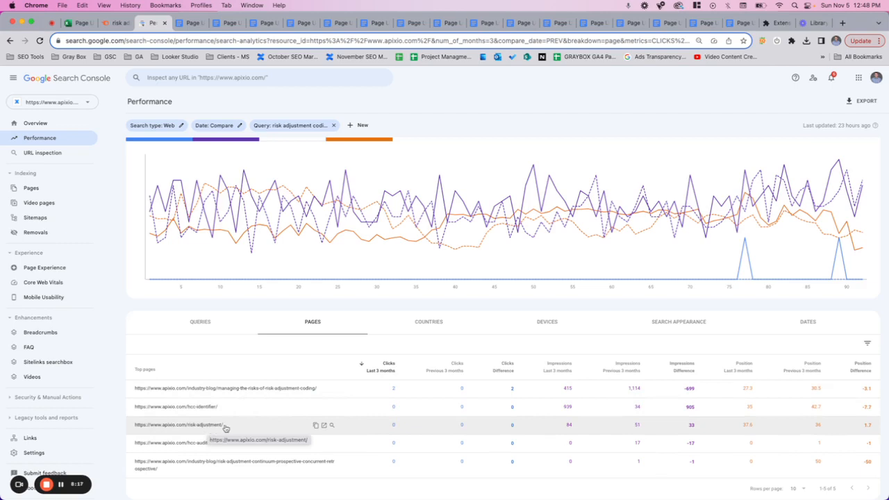
pyautogui.moveTo(225, 429); pyautogui.dragTo(136, 430)
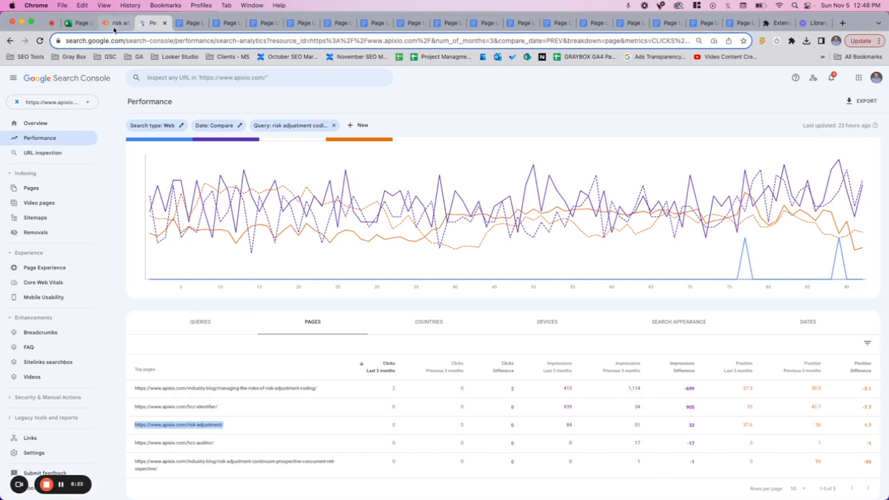
# - Switch back to the Excel tracker and clear the filter on the All Targeted Queries column
pyautogui.click(82, 24)
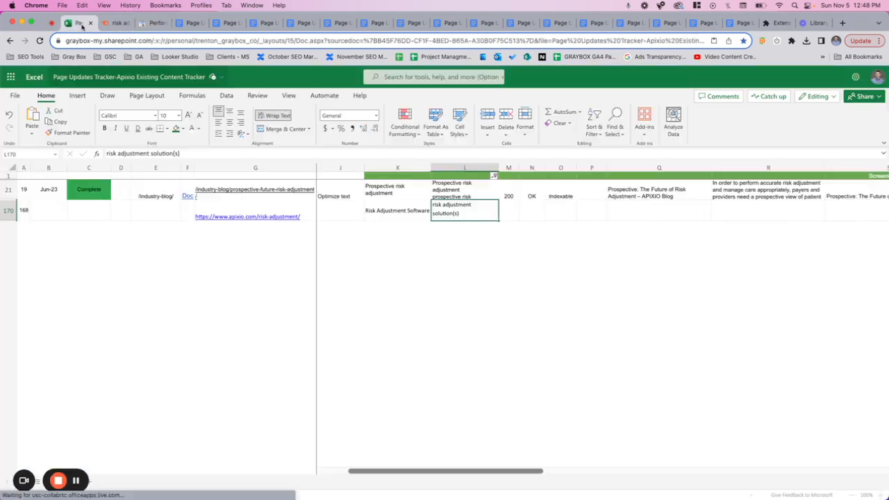
pyautogui.click(594, 128)
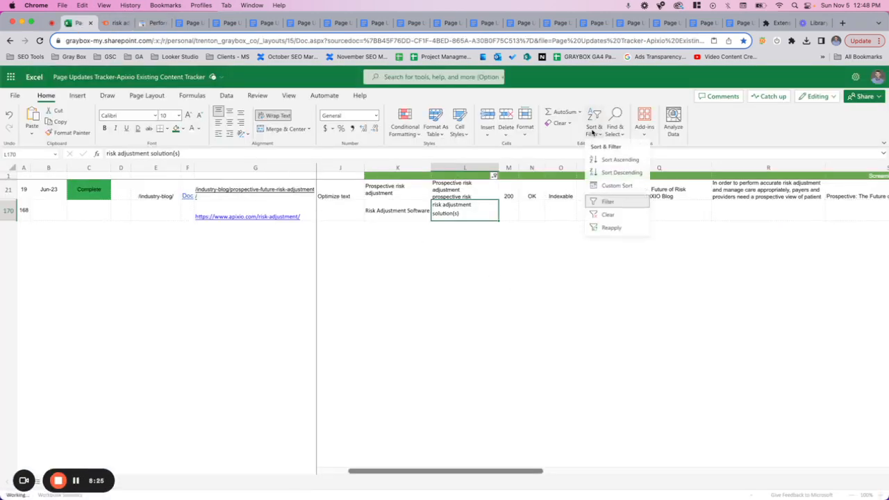
pyautogui.click(608, 214)
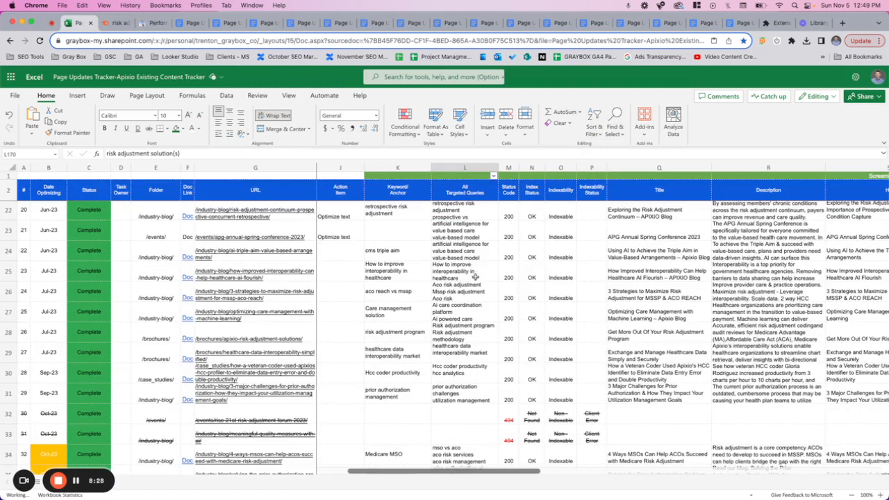
pyautogui.press('super+f')
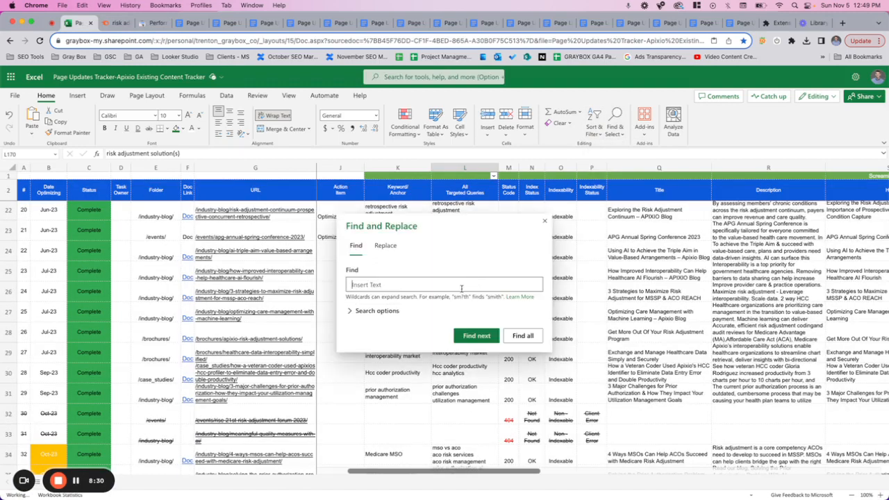
pyautogui.click(153, 23)
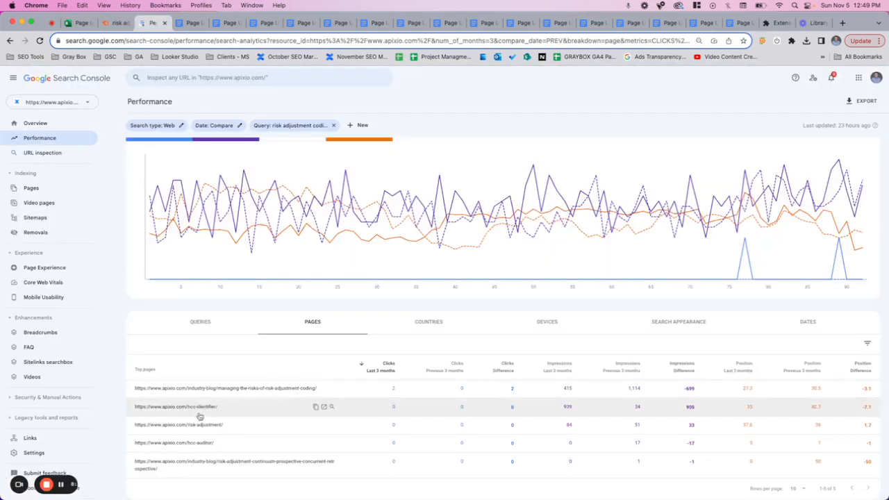
pyautogui.moveTo(223, 425); pyautogui.dragTo(135, 428)
pyautogui.press('cmd+c')
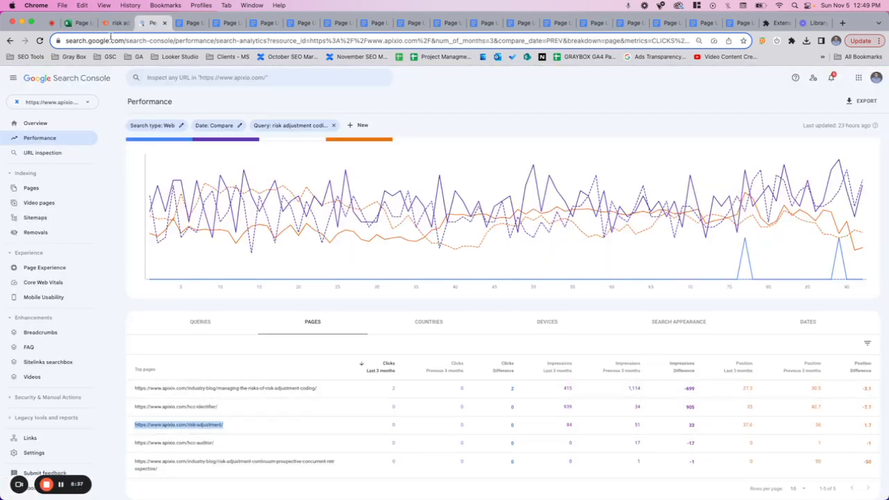
pyautogui.click(80, 23)
pyautogui.click(397, 284)
pyautogui.press('cmd+v')
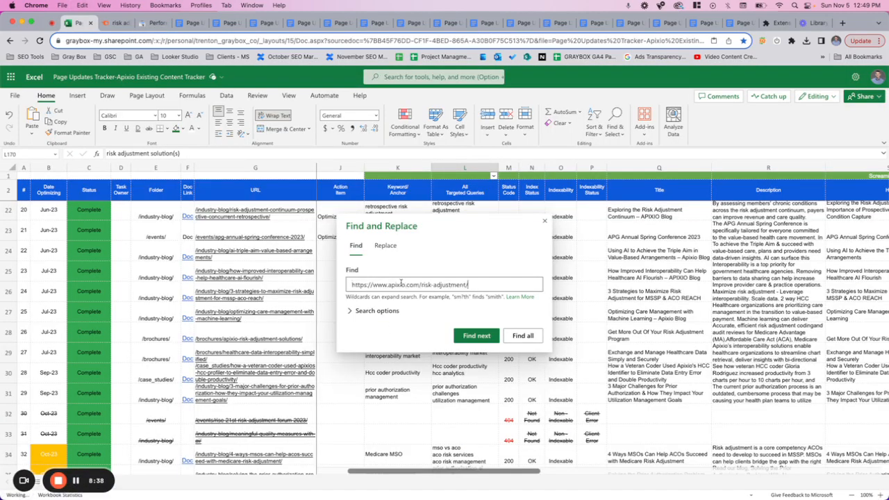
pyautogui.click(476, 336)
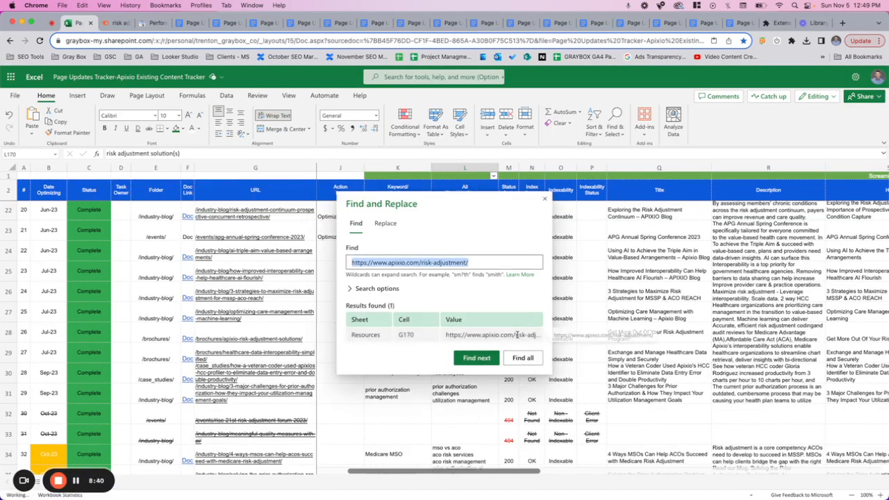
pyautogui.click(456, 335)
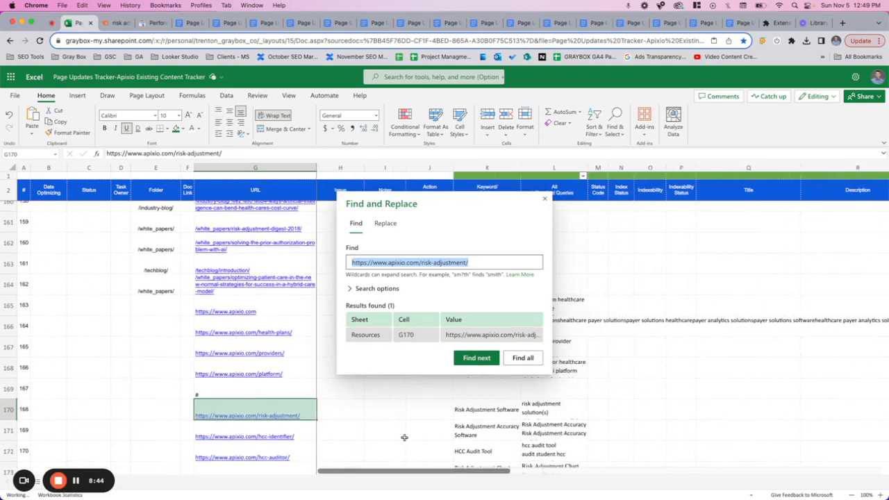
pyautogui.click(545, 200)
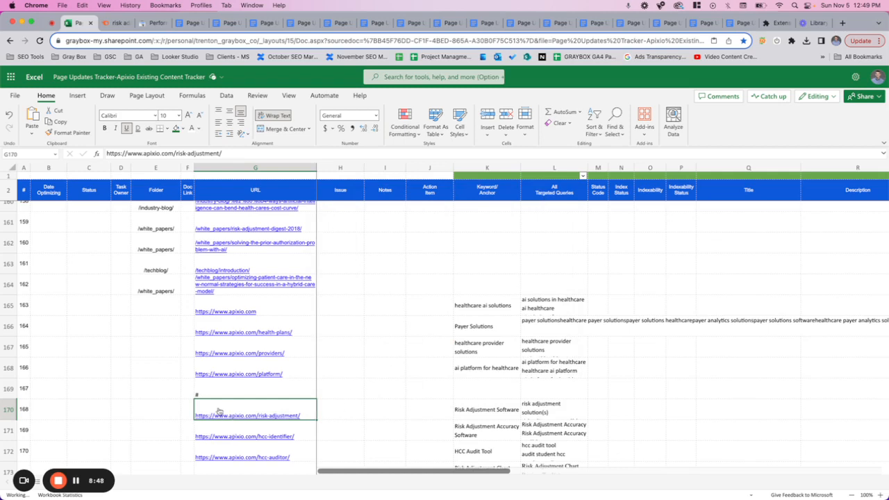
# - Examine the risk-adjustment page's targeted queries in cell L170 and its main keyword in cell K170
pyautogui.doubleClick(555, 409)
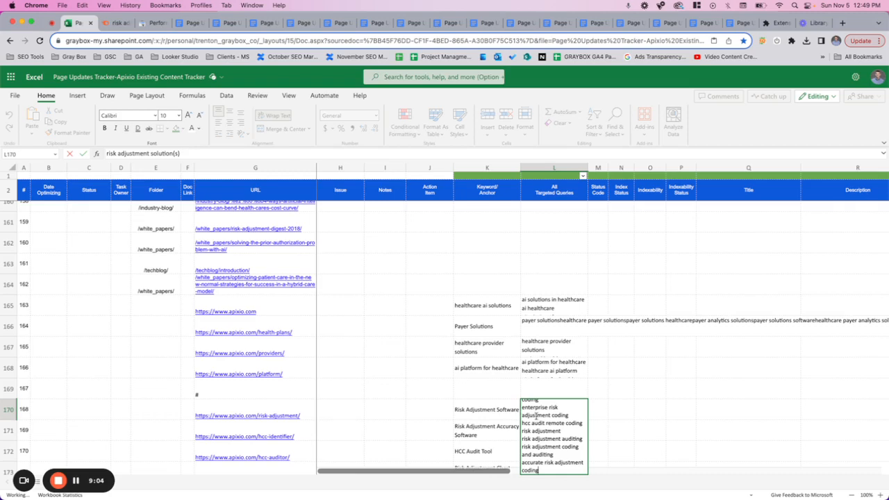
pyautogui.click(502, 418)
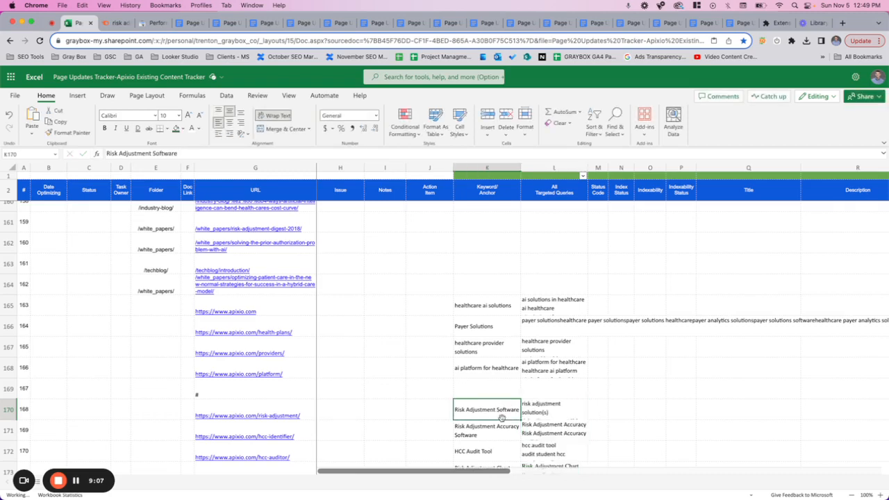
# - Switch to the Google Docs page-update document for managing-the-risks-of-risk-adjustment-coding
pyautogui.click(116, 23)
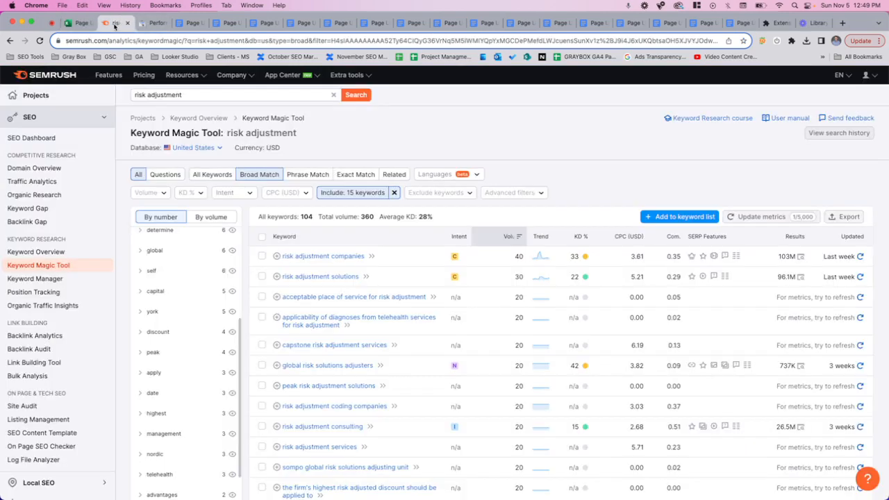
pyautogui.click(157, 23)
pyautogui.click(189, 23)
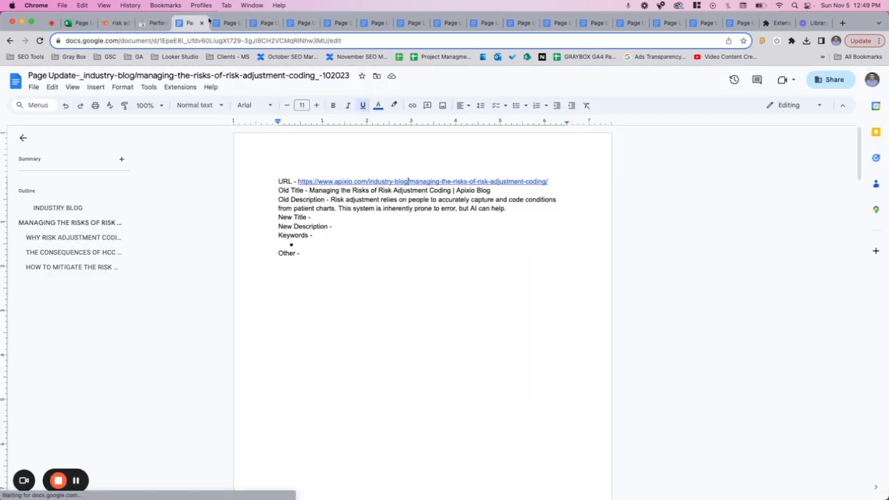
# - Enter "Risk adjustment coding" as the first Keywords bullet and start a second empty bullet
pyautogui.click(312, 244)
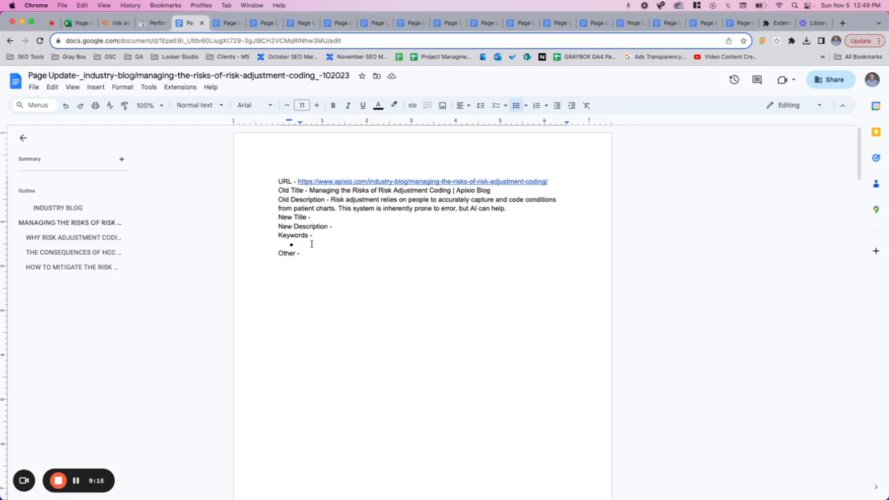
pyautogui.write('risk adjustment cod')
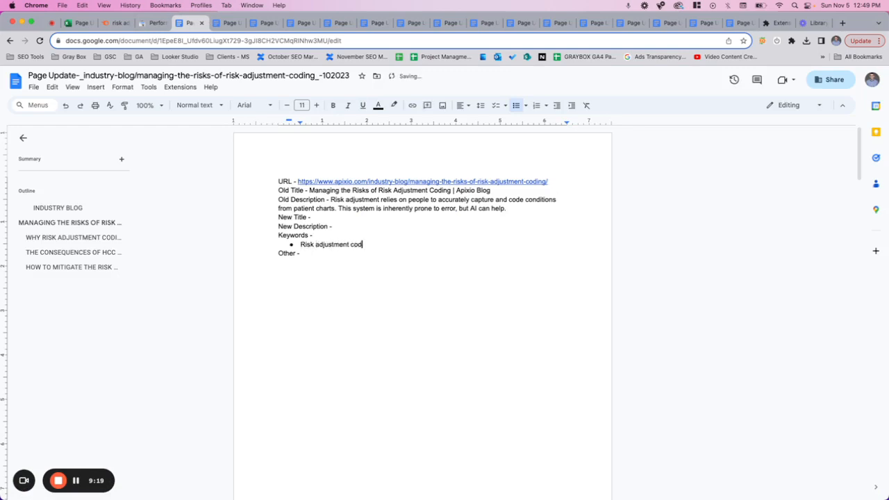
pyautogui.write('ing')
pyautogui.press('Return')
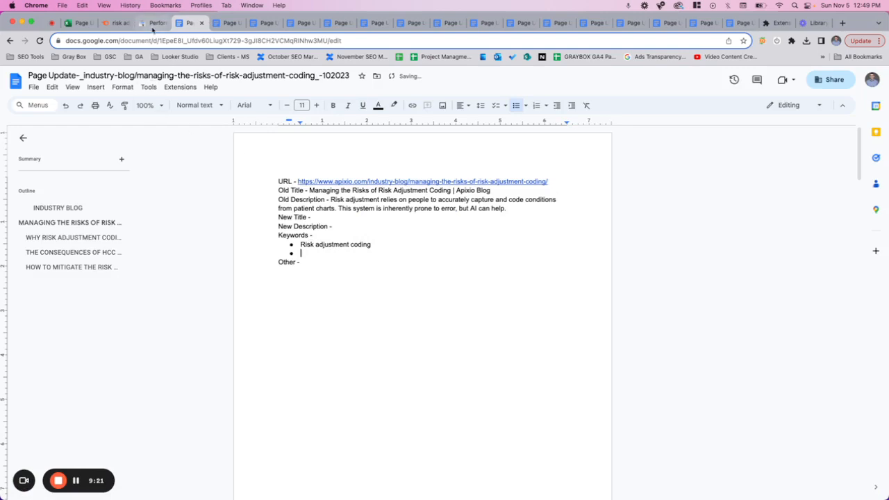
# - Switch to Search Console and remove the risk adjustment coding query filter from the performance report
pyautogui.click(153, 25)
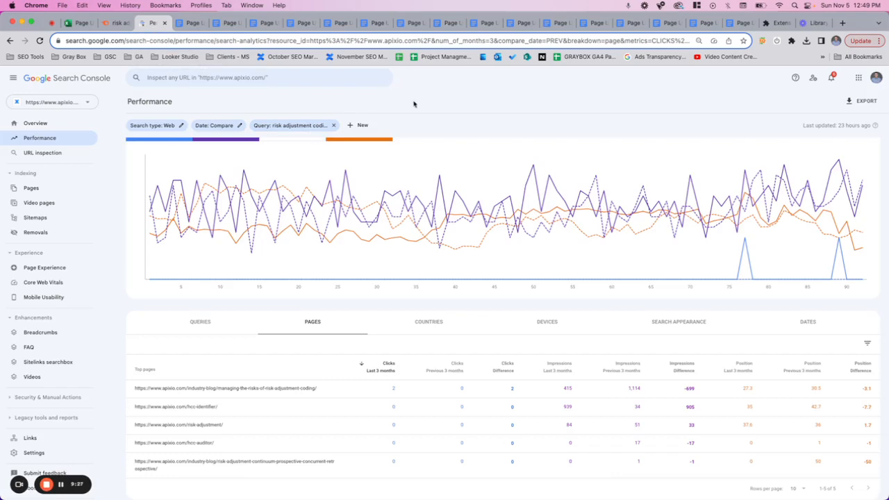
pyautogui.click(362, 125)
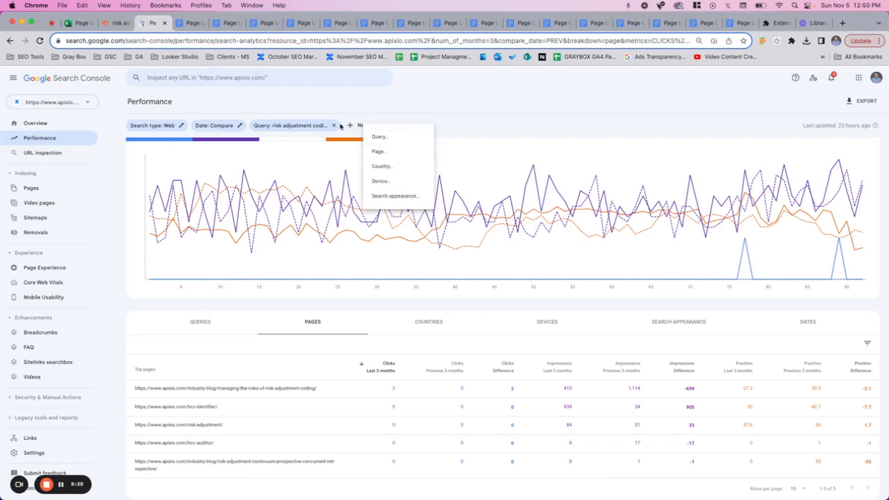
pyautogui.click(335, 127)
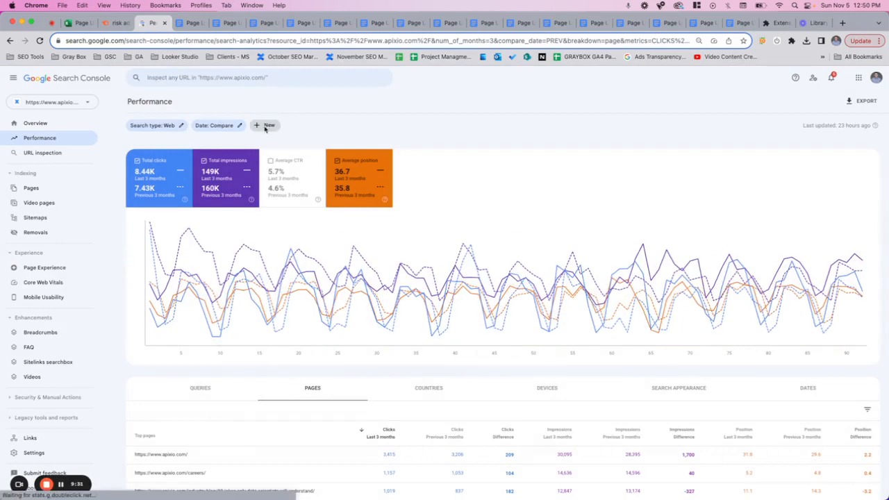
pyautogui.click(266, 125)
pyautogui.click(277, 155)
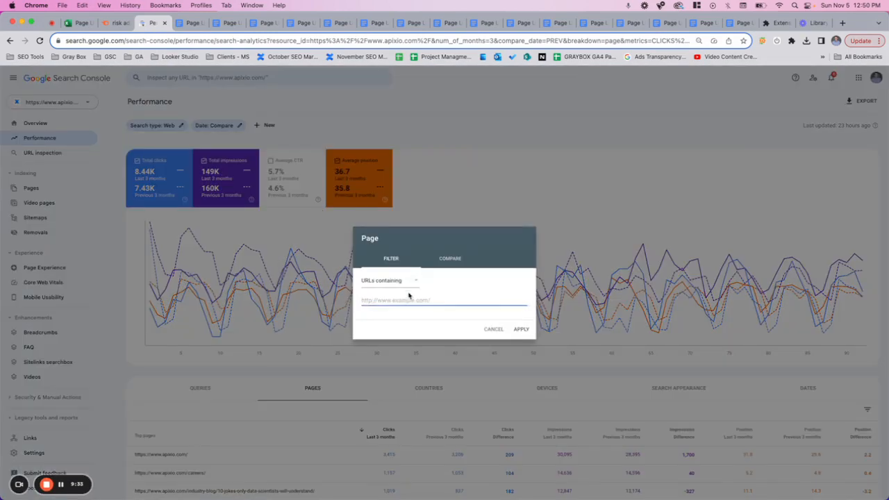
pyautogui.press('super+v')
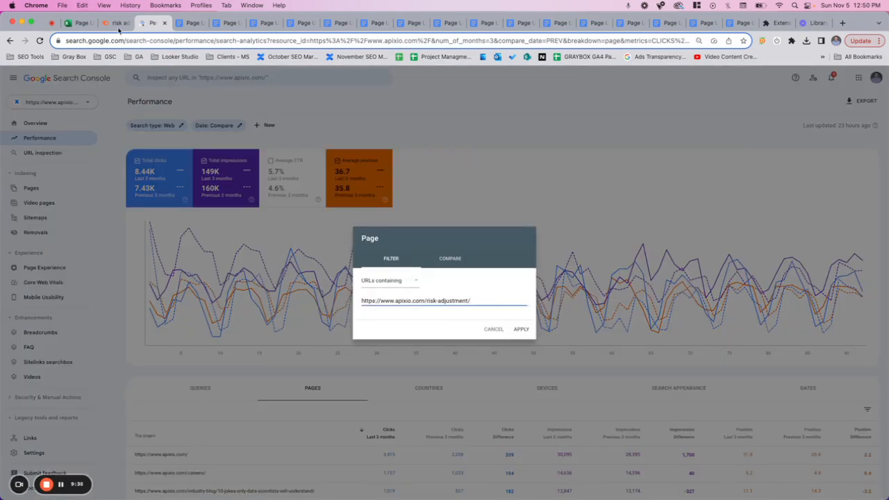
pyautogui.click(187, 23)
pyautogui.click(369, 182)
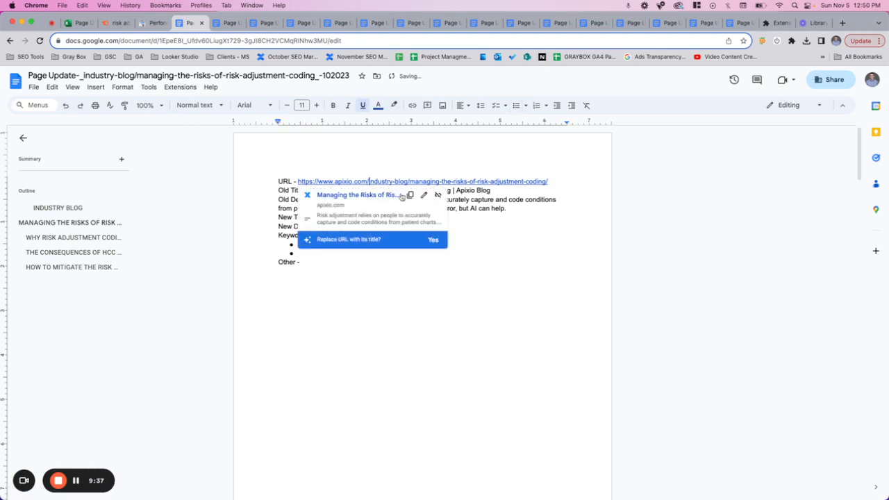
pyautogui.click(149, 23)
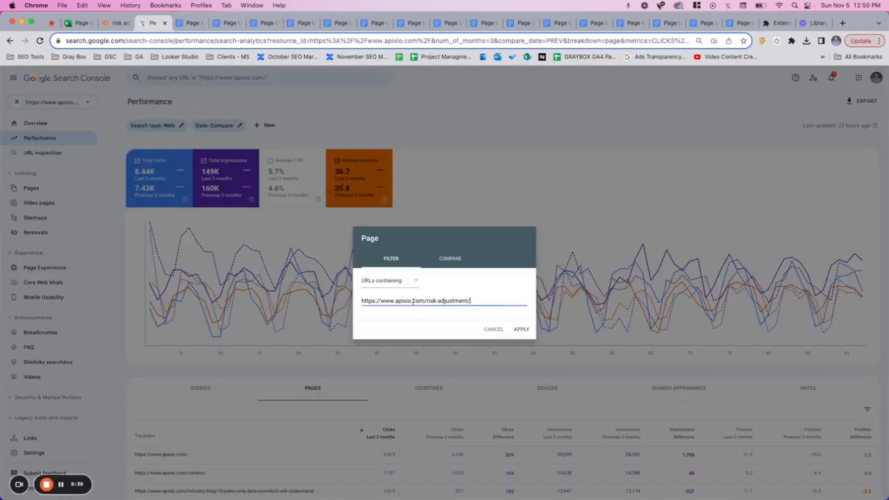
pyautogui.press('super+a')
pyautogui.press('super+v')
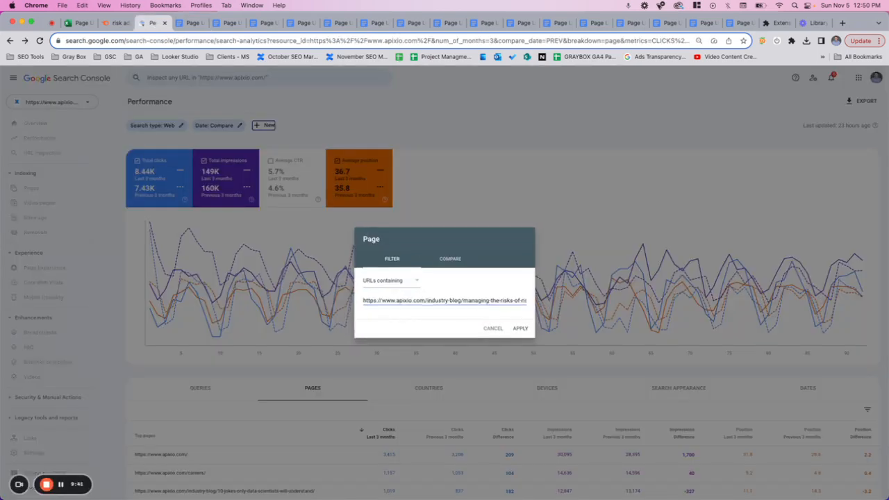
pyautogui.press('Return')
# - Show the queries for the filtered blog page and examine the top ones for keyword candidates, enlarging the page view
pyautogui.scroll(-1, 413, 304)
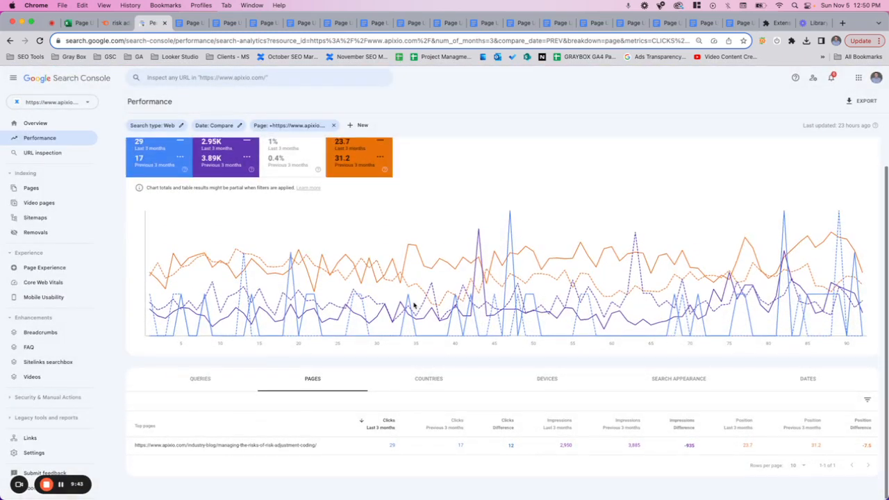
pyautogui.click(201, 380)
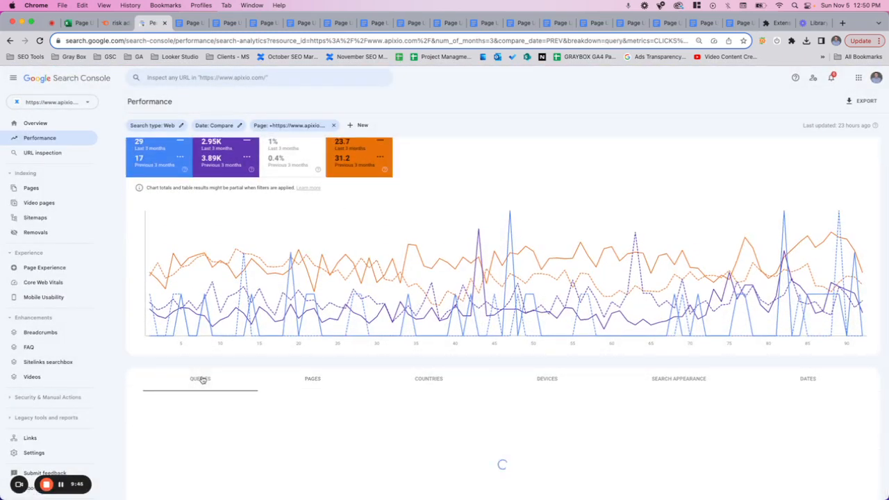
pyautogui.scroll(-2, 202, 379)
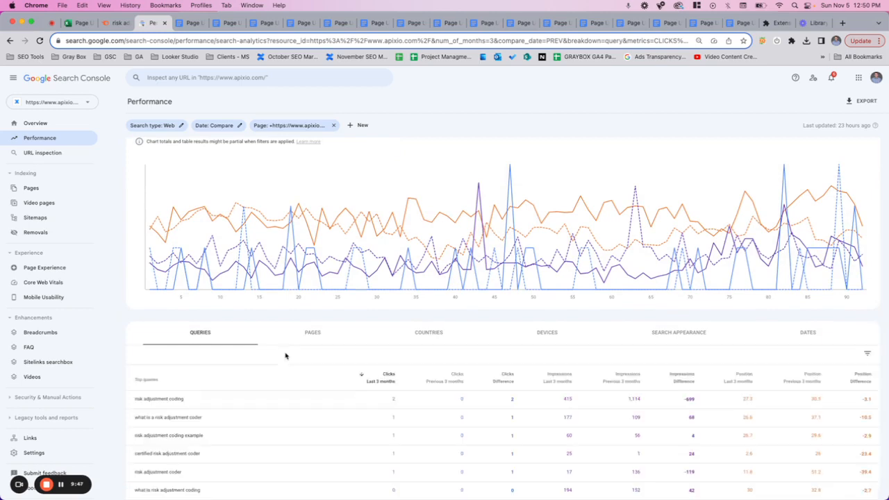
pyautogui.scroll(-2, 285, 356)
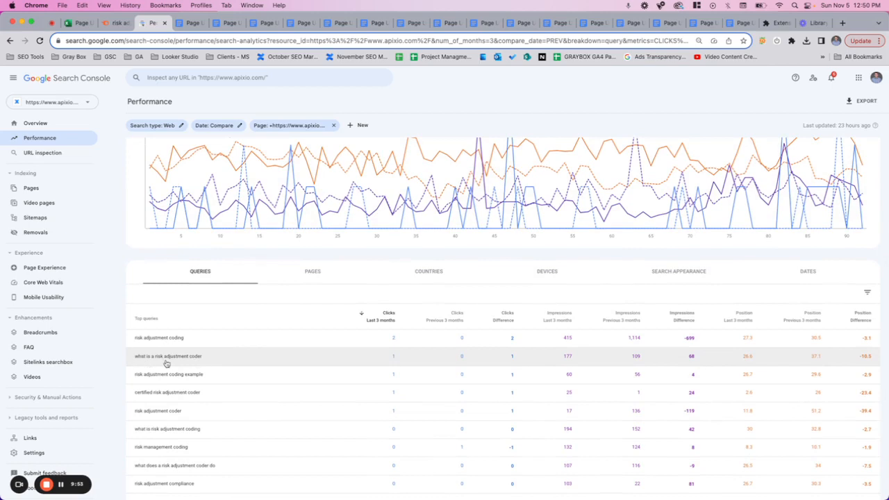
pyautogui.scroll(-1, 201, 362)
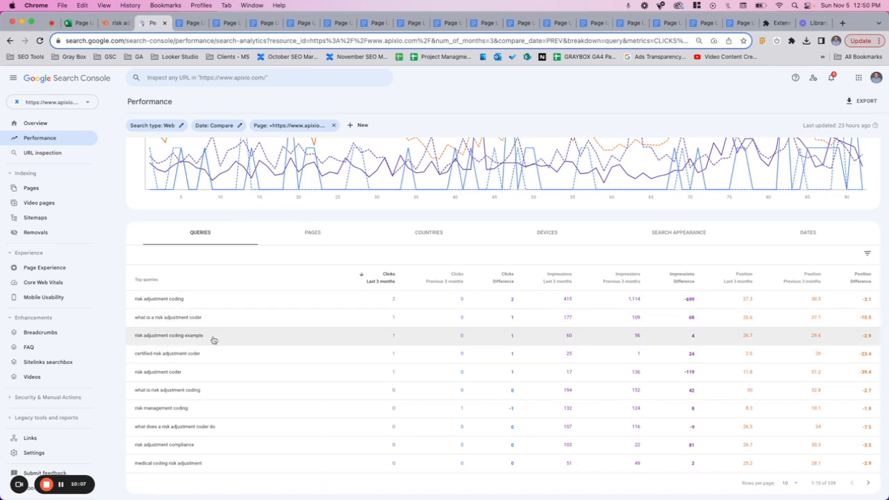
pyautogui.press('super+equal')
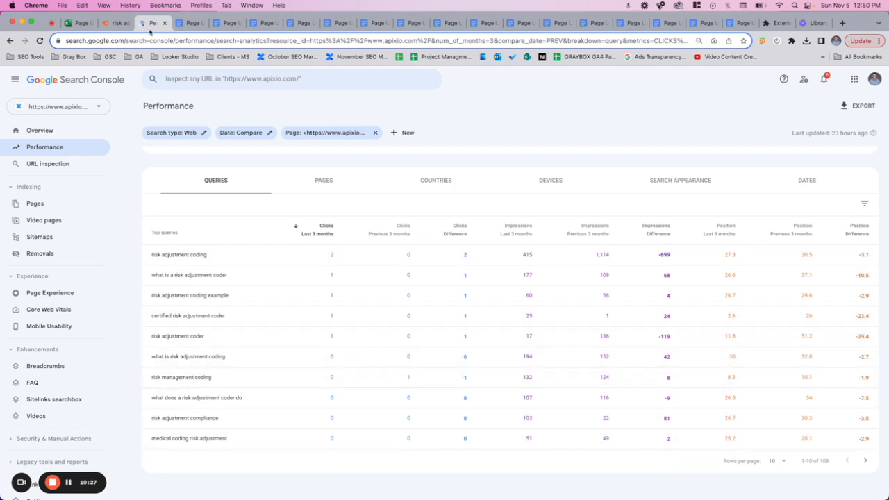
# - Switch to the managing-the-risks page-update document, search it for "coder", and go through the occurrences in the article
pyautogui.click(185, 23)
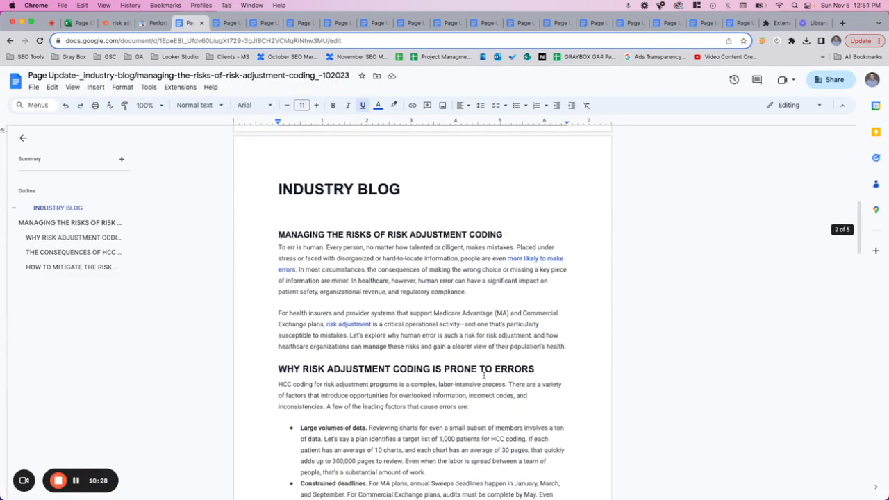
pyautogui.press('super+f')
pyautogui.write('coder')
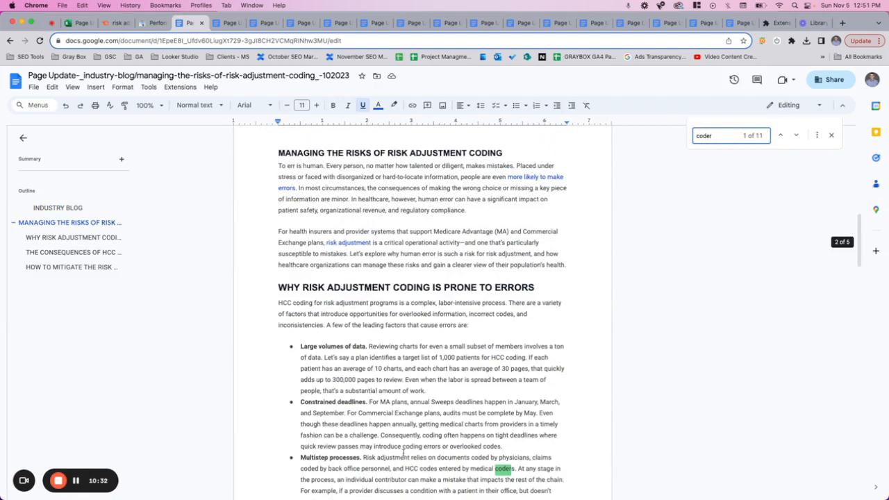
pyautogui.scroll(-3, 402, 453)
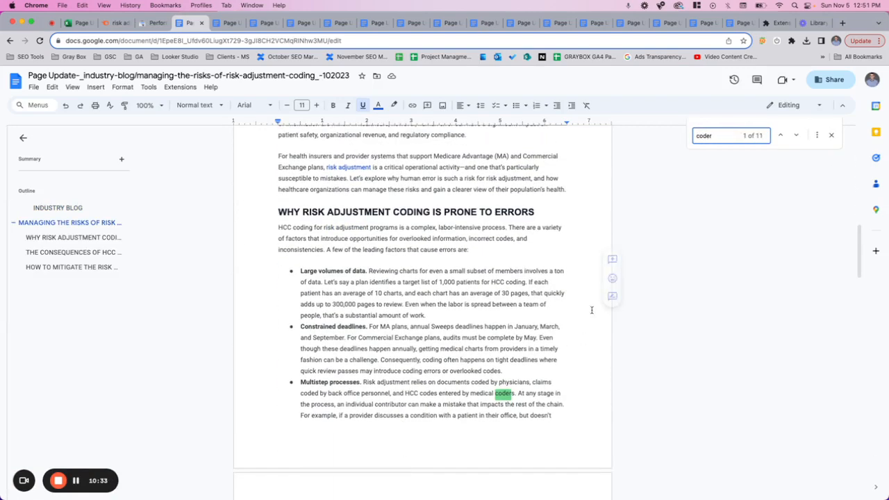
pyautogui.click(797, 135)
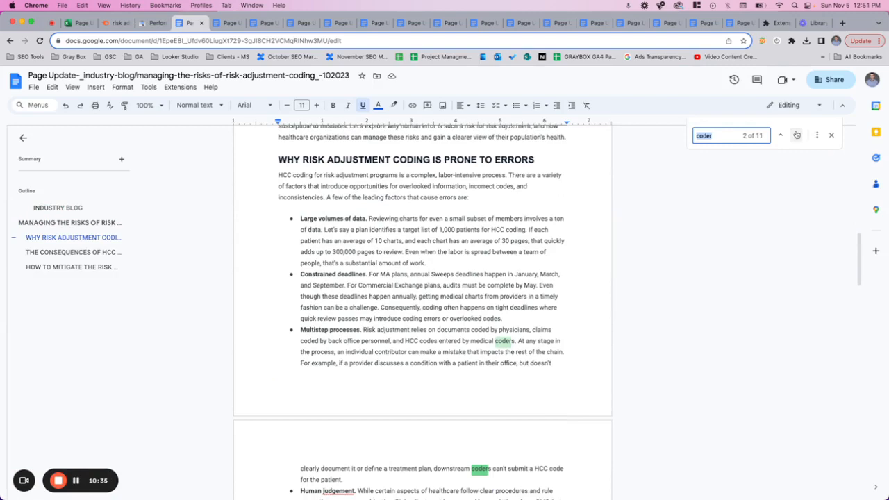
pyautogui.click(796, 134)
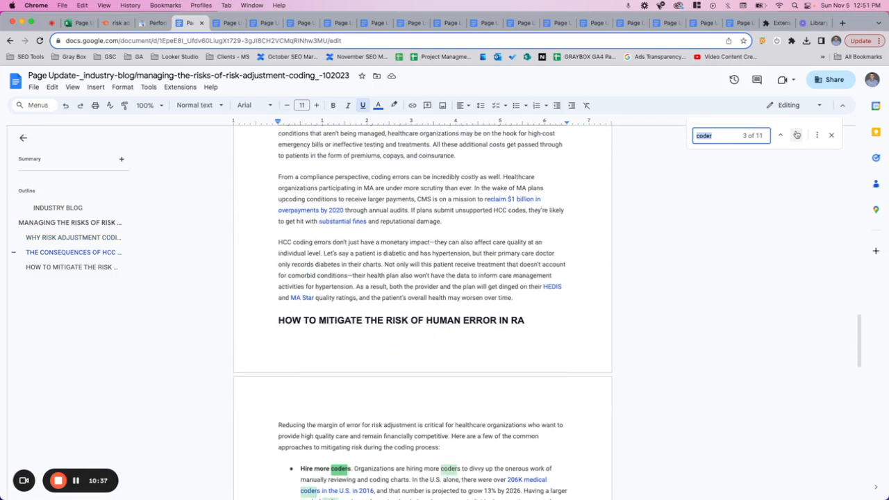
pyautogui.click(797, 134)
pyautogui.click(797, 135)
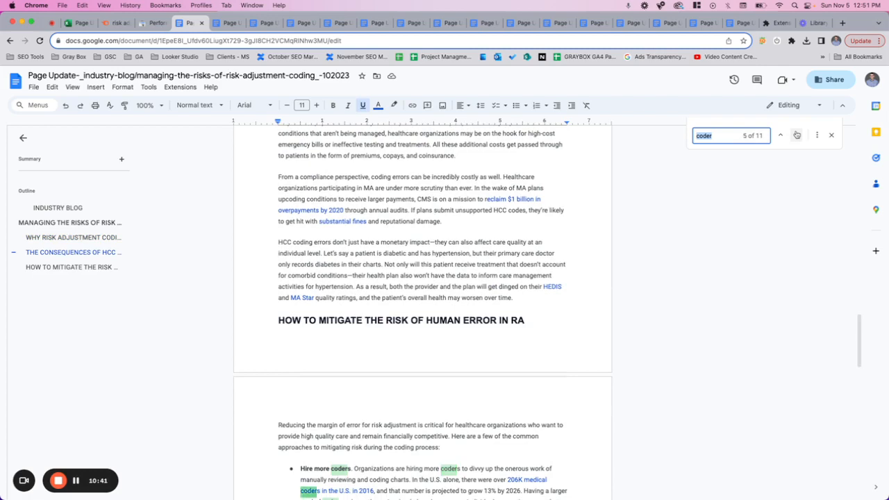
pyautogui.click(797, 135)
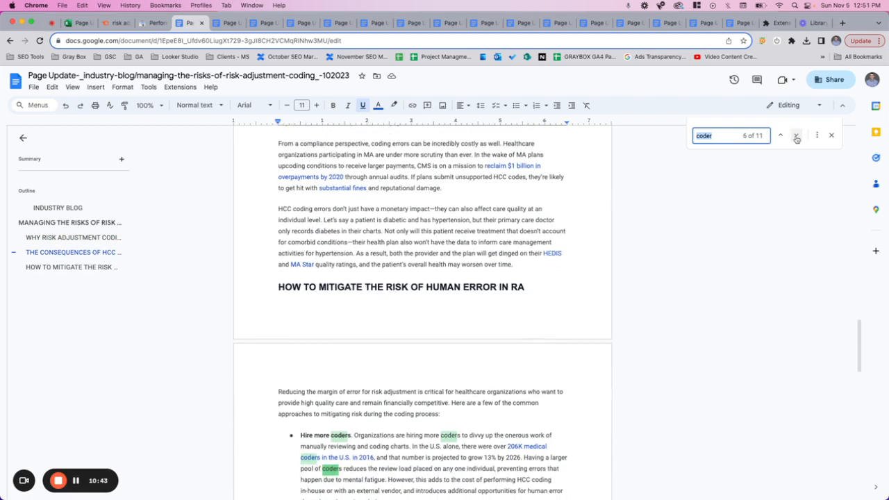
pyautogui.click(797, 135)
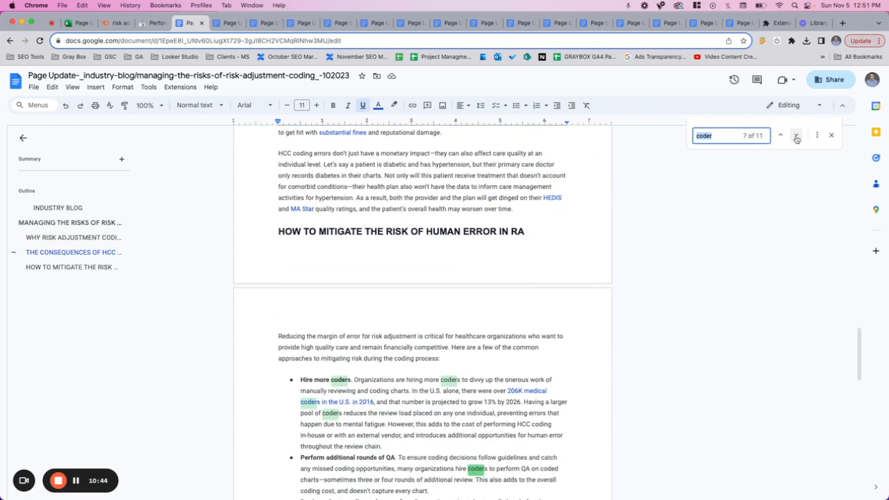
pyautogui.click(797, 135)
pyautogui.click(797, 135)
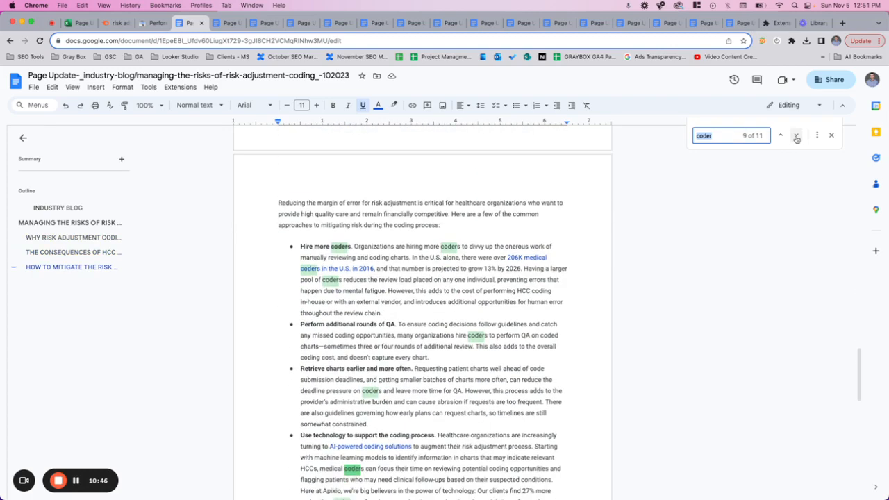
pyautogui.click(797, 135)
pyautogui.click(797, 135)
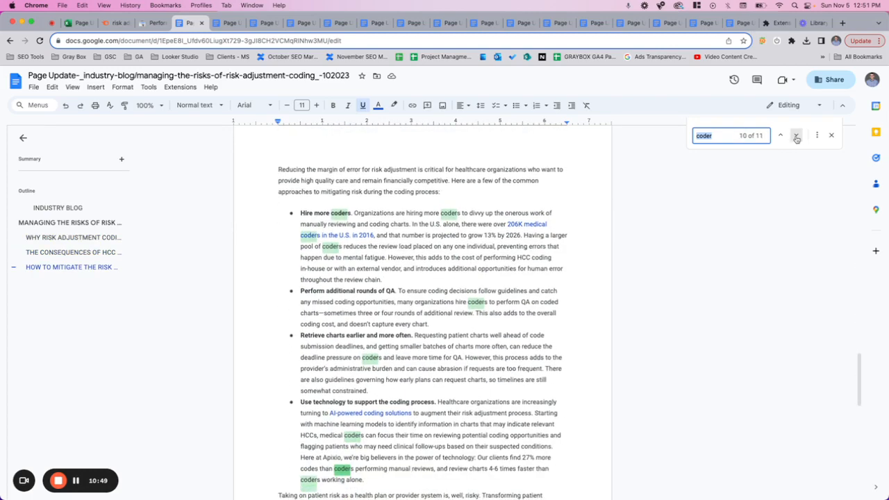
pyautogui.click(797, 135)
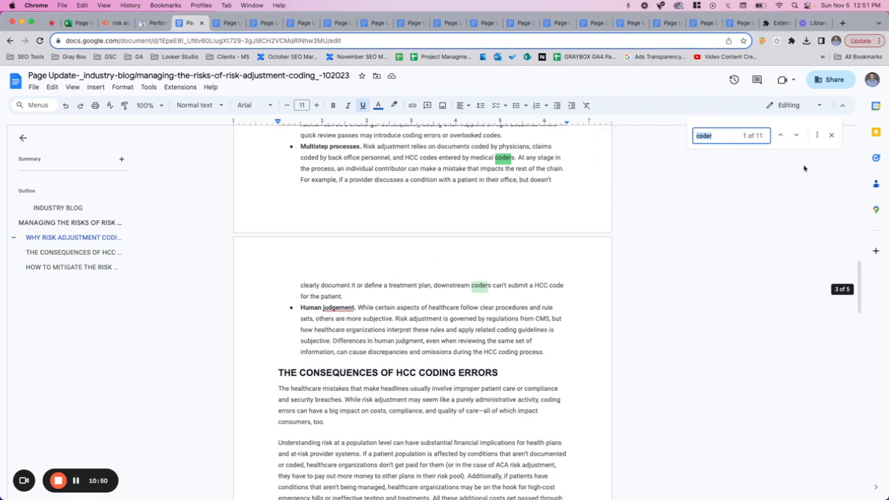
pyautogui.click(831, 134)
# - Return to Search Console, set the queries table to 100 rows per page, and look through the additional queries
pyautogui.click(155, 22)
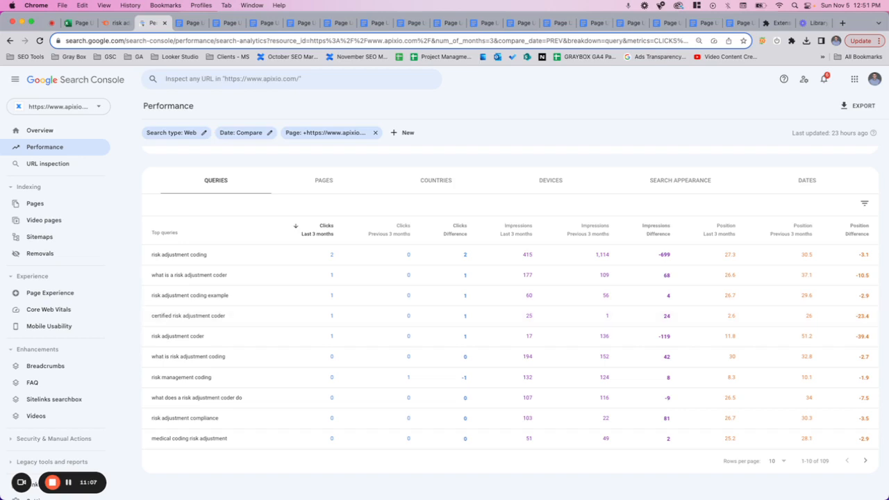
pyautogui.click(782, 461)
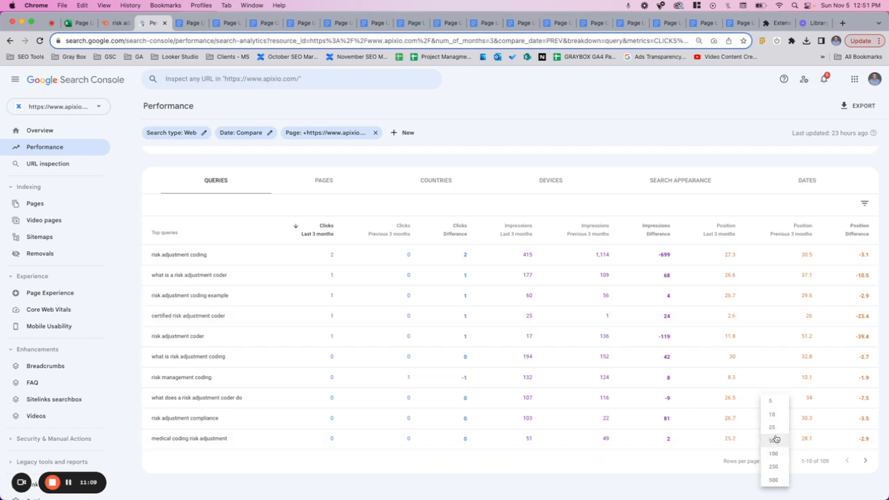
pyautogui.click(774, 454)
pyautogui.scroll(-1, 467, 374)
pyautogui.scroll(-5, 467, 374)
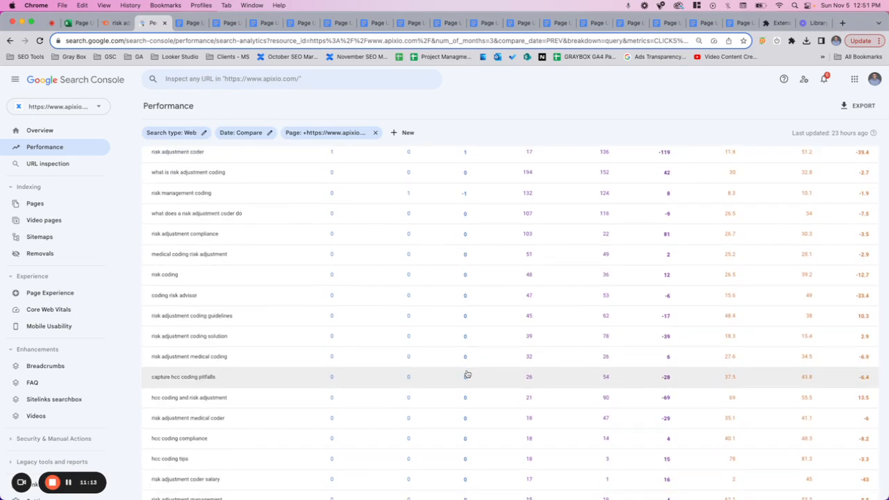
# - Review the article's introduction and the "Why Risk Adjustment Coding Is Prone to Errors" section in the page-update document
pyautogui.hotkey('ctrl', 'Tab')
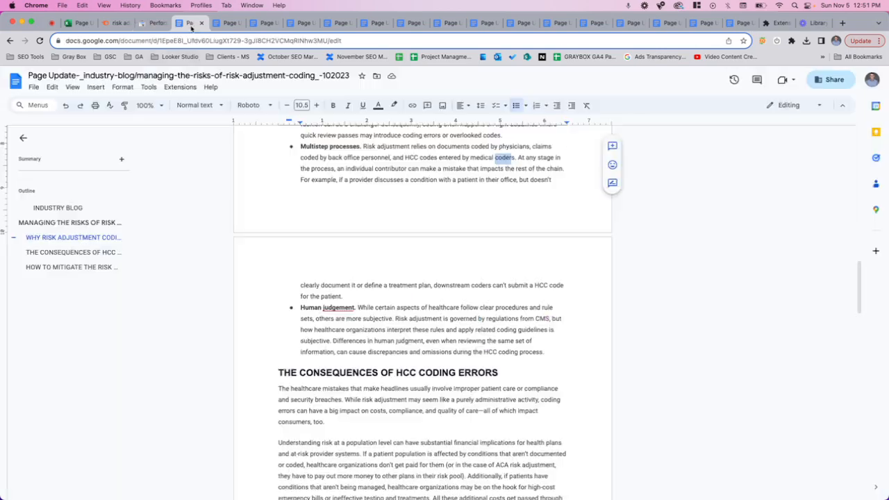
pyautogui.scroll(13, 509, 284)
pyautogui.scroll(-6, 508, 285)
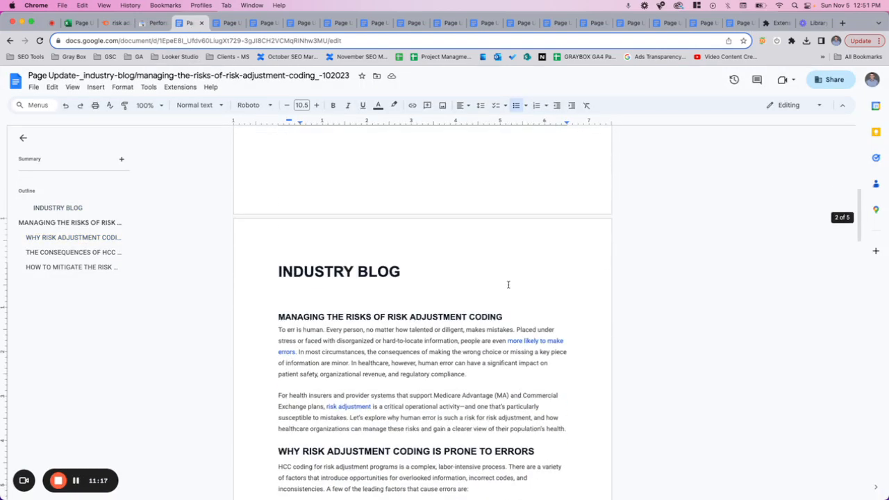
pyautogui.scroll(-3, 515, 337)
pyautogui.scroll(1, 524, 340)
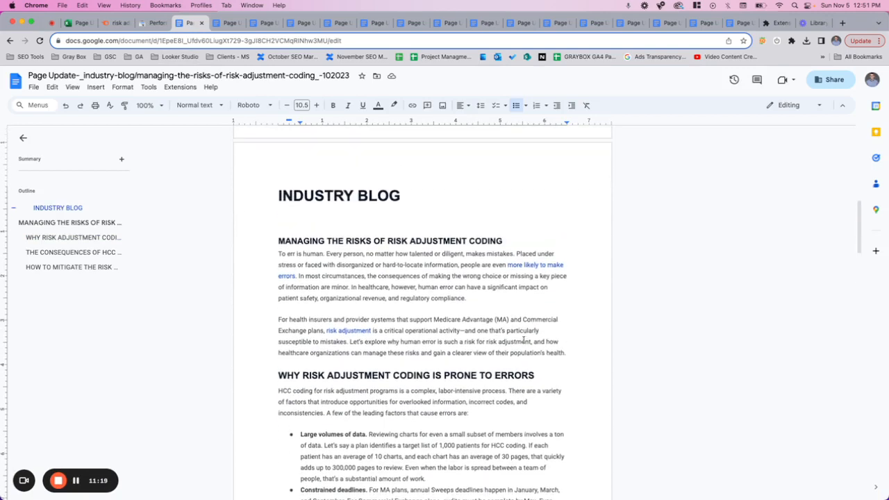
pyautogui.doubleClick(509, 376)
pyautogui.scroll(-2, 417, 278)
pyautogui.scroll(10, 378, 198)
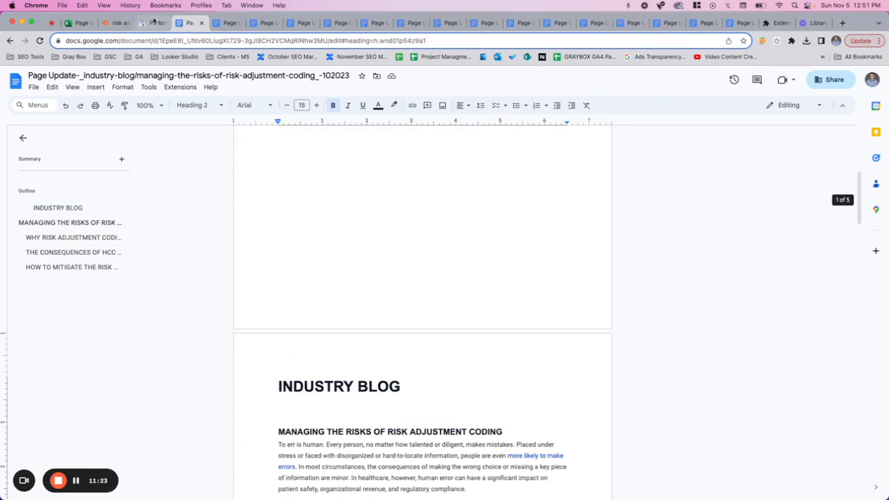
# - Return to Search Console, go through the remaining queries for the blog page, and raise the rows per page to list them all
pyautogui.click(153, 21)
pyautogui.scroll(-15, 594, 269)
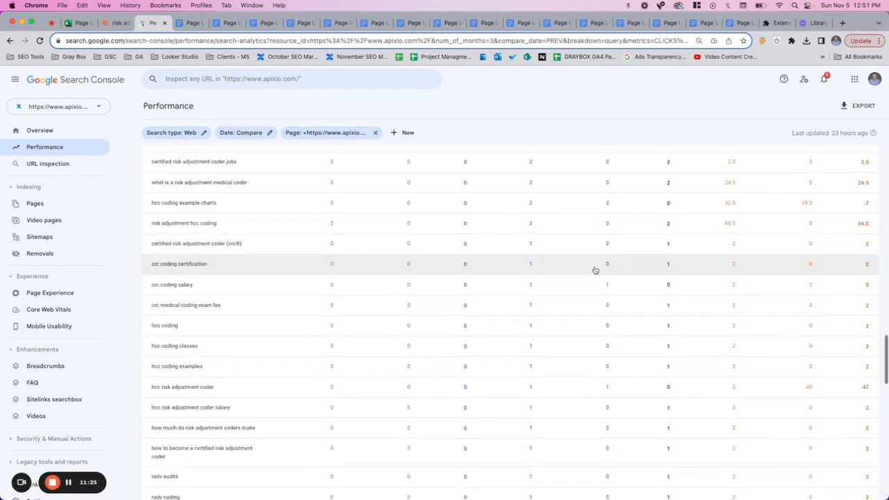
pyautogui.scroll(-5, 684, 379)
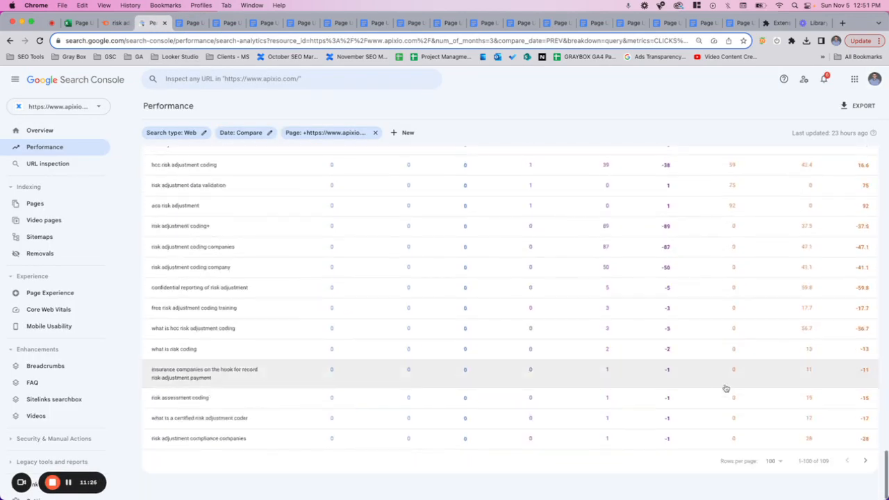
pyautogui.click(775, 462)
pyautogui.click(771, 467)
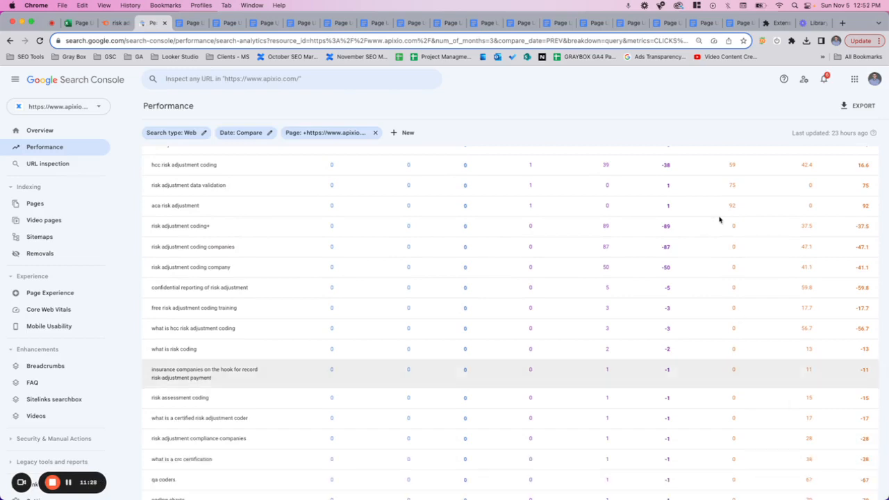
pyautogui.scroll(20, 721, 218)
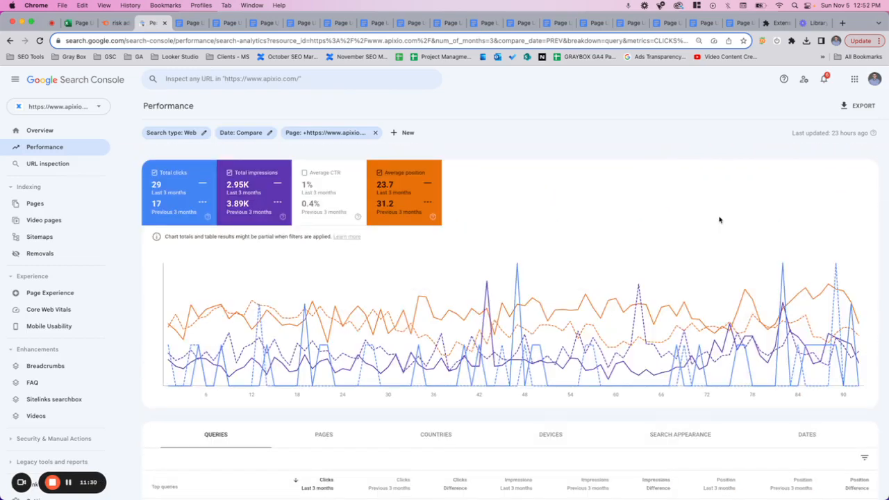
# - Search the Search Console queries for "er", "mistak" and "accu" to find error- and accuracy-related terms
pyautogui.press('super+f')
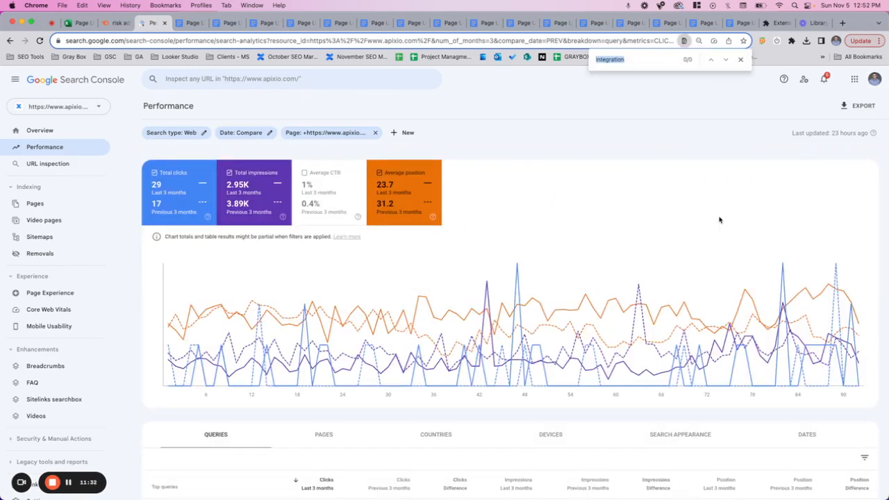
pyautogui.write('er')
pyautogui.press('BackSpace')
pyautogui.press('BackSpace')
pyautogui.write('mistak')
pyautogui.press('BackSpace')
pyautogui.press('BackSpace')
pyautogui.write('accu')
pyautogui.click(740, 59)
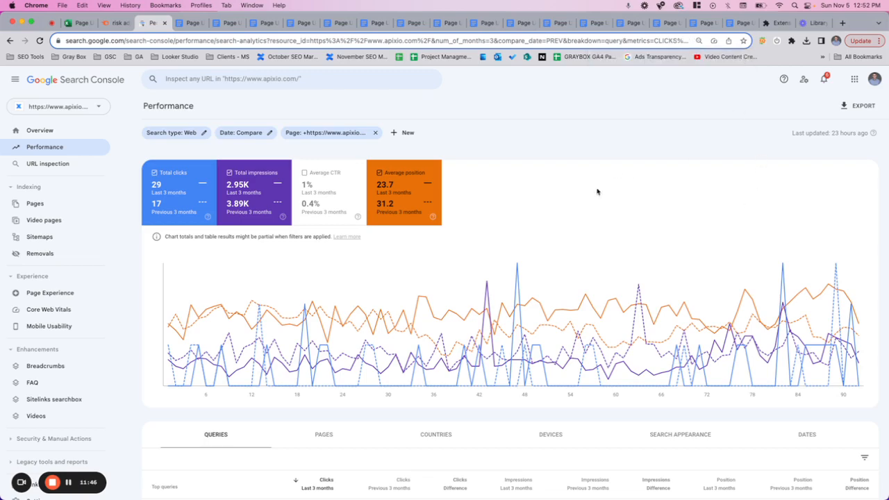
# - Look through the page's lower-ranked queries for keyword candidates and search them again for "mistak"
pyautogui.scroll(-15, 594, 202)
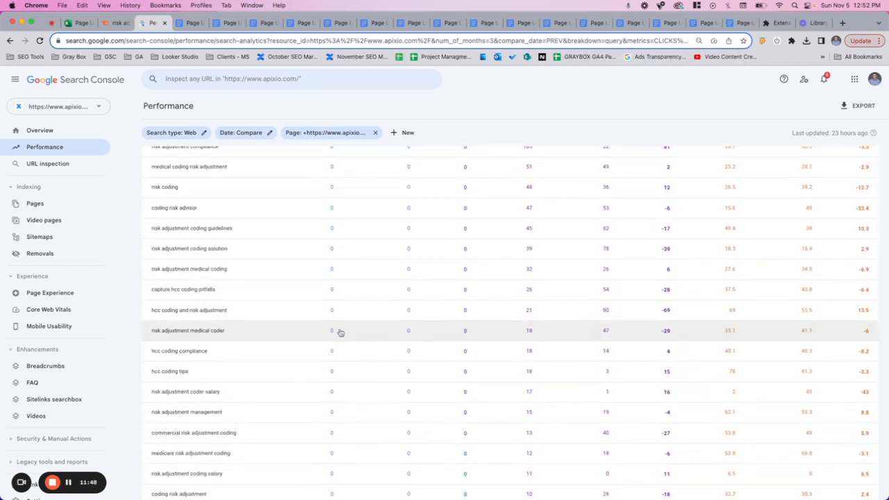
pyautogui.scroll(-5, 340, 333)
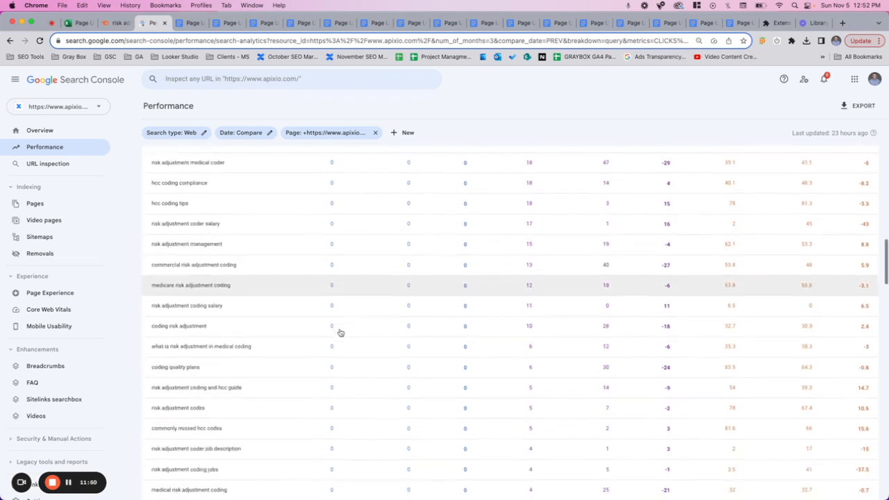
pyautogui.scroll(-3, 341, 333)
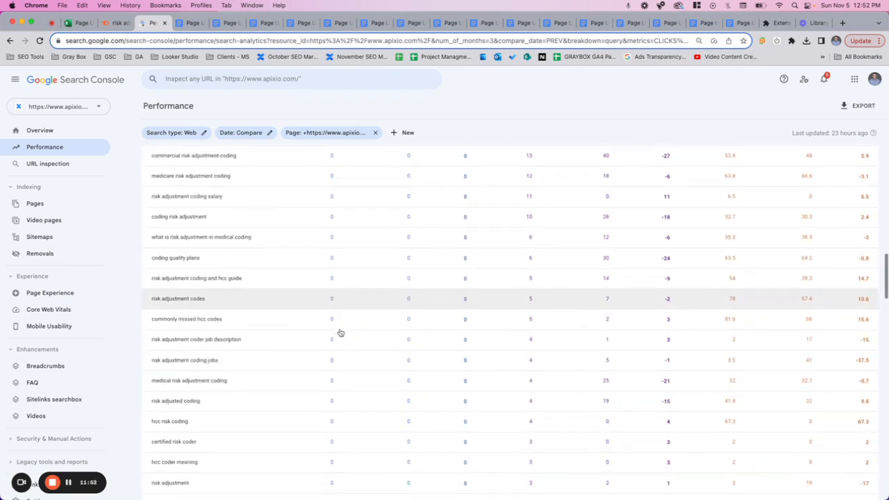
pyautogui.press('super+f')
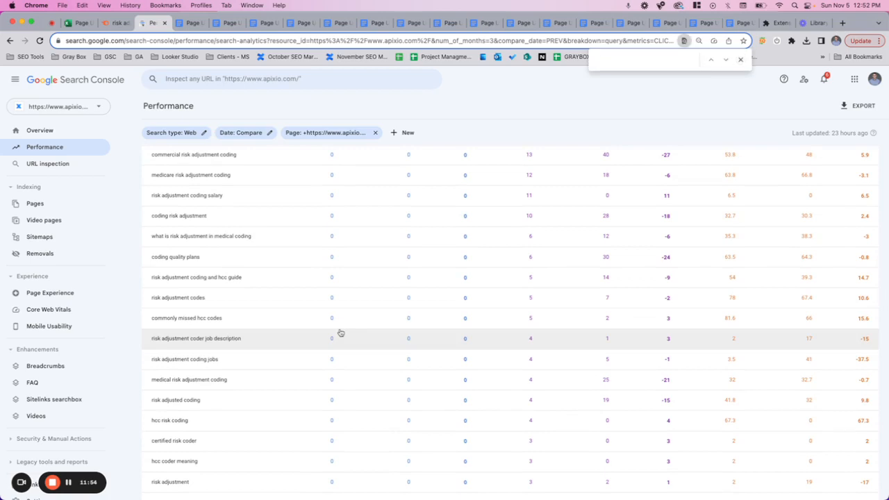
pyautogui.write('mistak')
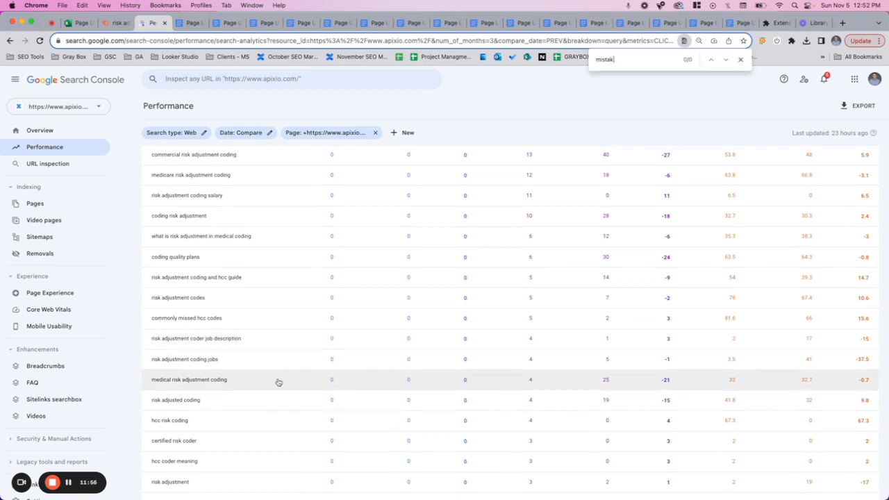
pyautogui.scroll(-5, 278, 382)
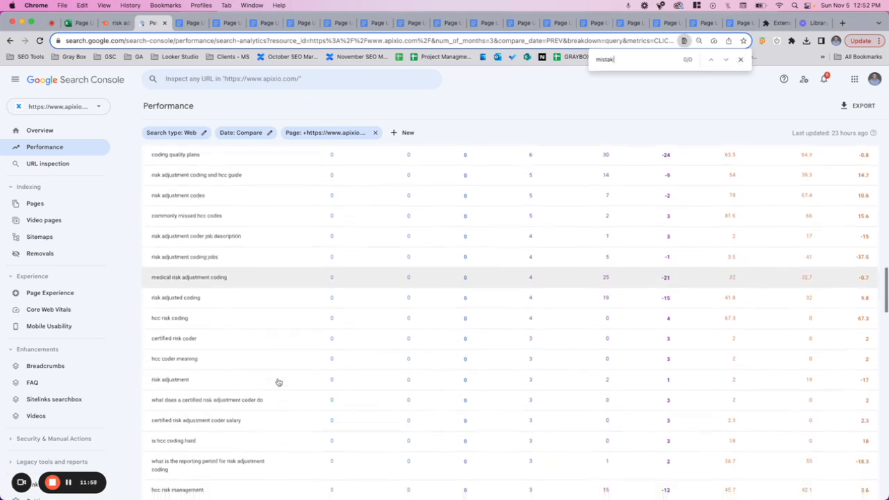
pyautogui.scroll(-2, 278, 382)
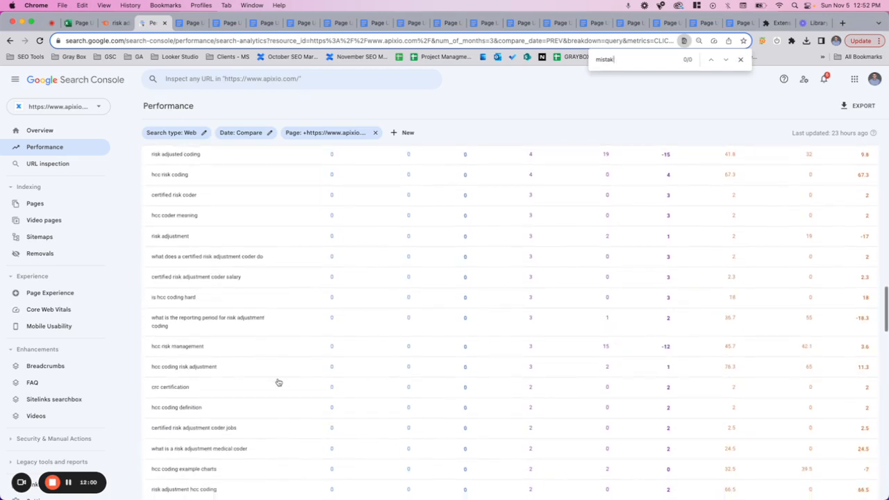
# - Search the listed queries for "hcc", then clear the search term
pyautogui.doubleClick(598, 61)
pyautogui.write('e')
pyautogui.press('BackSpace')
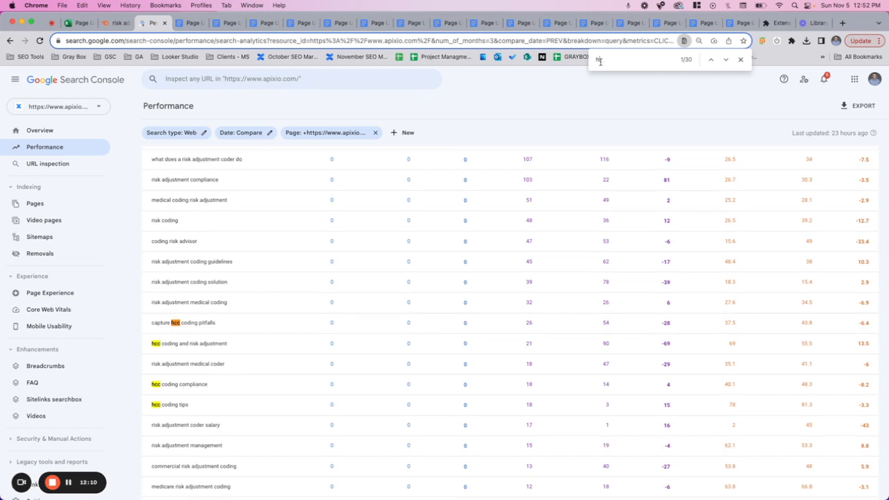
pyautogui.press('BackSpace')
pyautogui.press('BackSpace')
pyautogui.press('BackSpace')
# - Switch to Semrush's Keyword Magic Tool and replace the include-keywords list for "risk adjustment" with accuracy, accurate, error and mistake
pyautogui.click(119, 22)
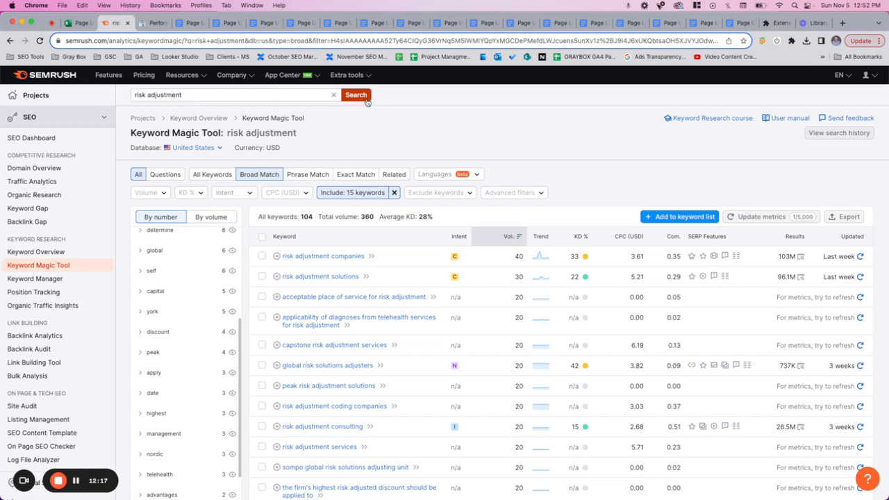
pyautogui.click(376, 195)
pyautogui.moveTo(359, 298); pyautogui.dragTo(328, 268)
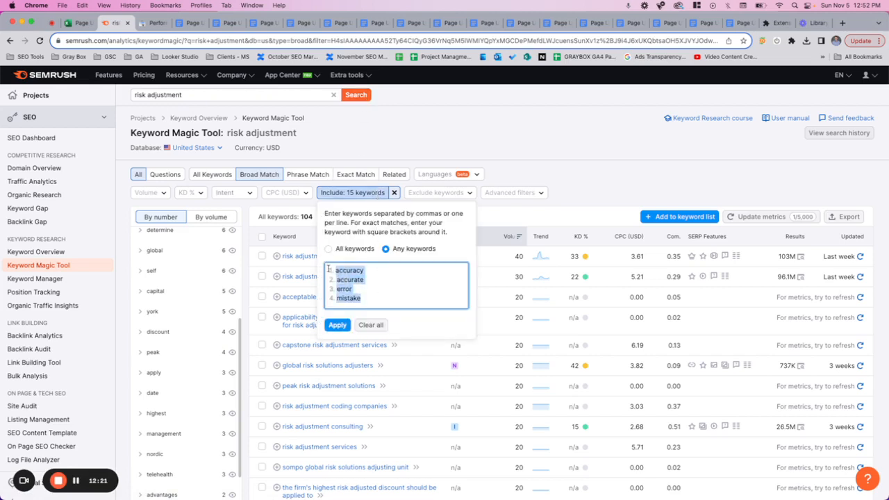
pyautogui.scroll(-1, 361, 279)
pyautogui.click(366, 250)
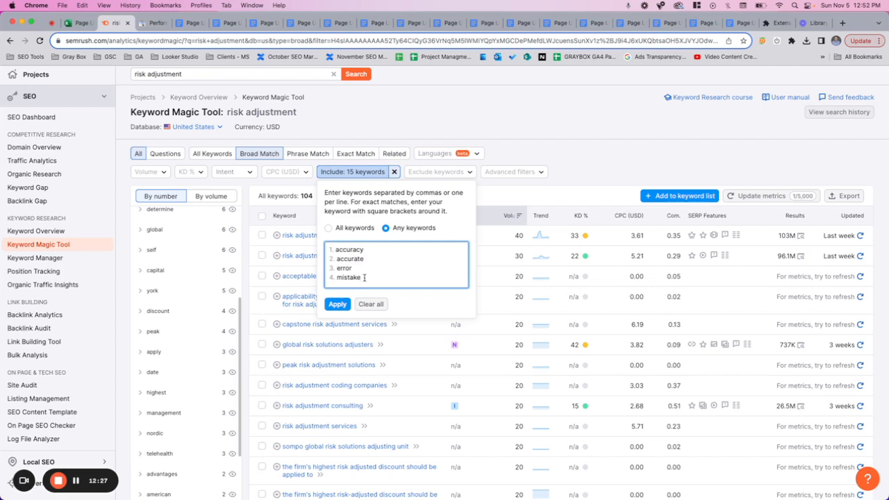
# - Search Google in a new tab for "error synonym" and open the Thesaurus.com result for errors
pyautogui.click(843, 25)
pyautogui.write('error')
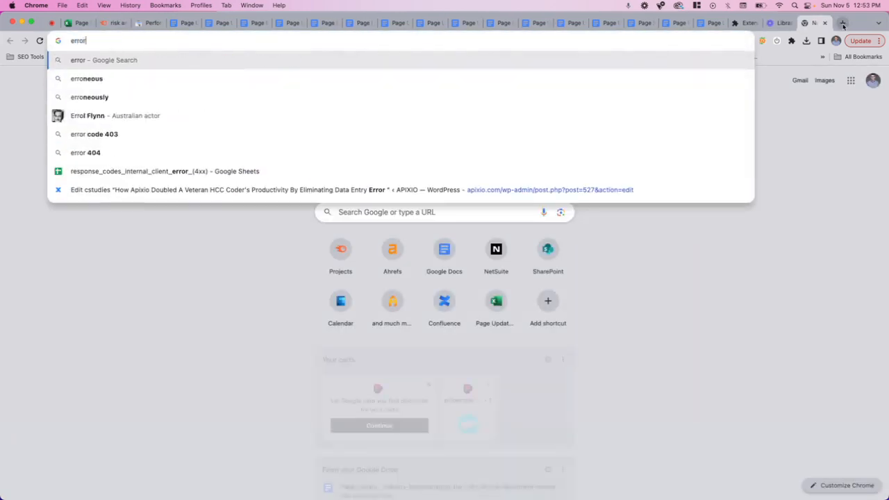
pyautogui.write(' synonym')
pyautogui.press('Return')
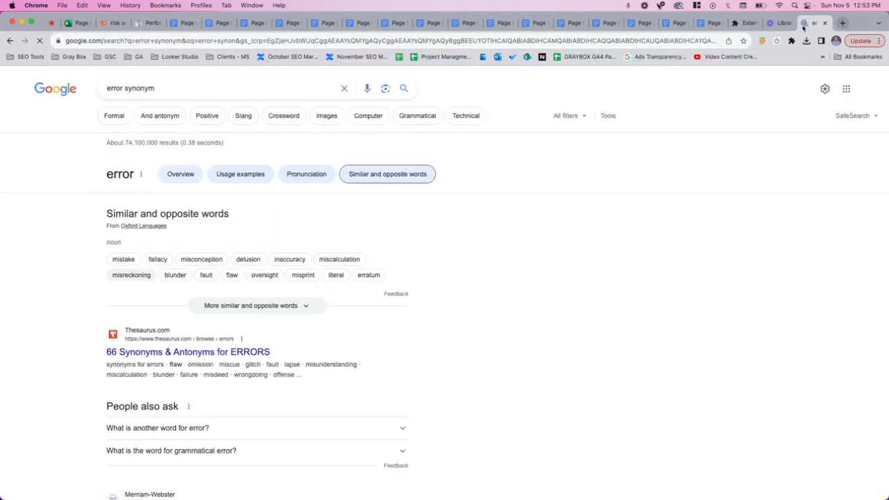
pyautogui.scroll(-3, 48, 312)
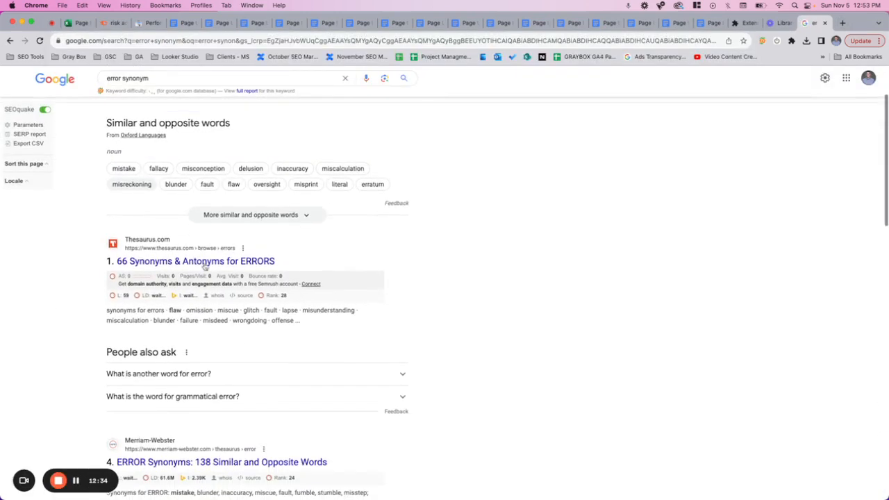
pyautogui.click(214, 261)
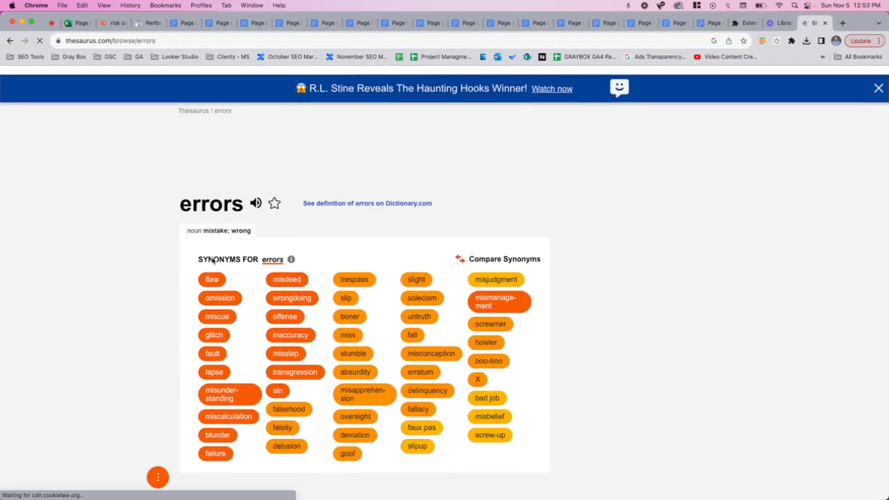
# - Copy the full list of synonyms for errors and add it to the include-keywords list in Semrush
pyautogui.scroll(-1, 213, 259)
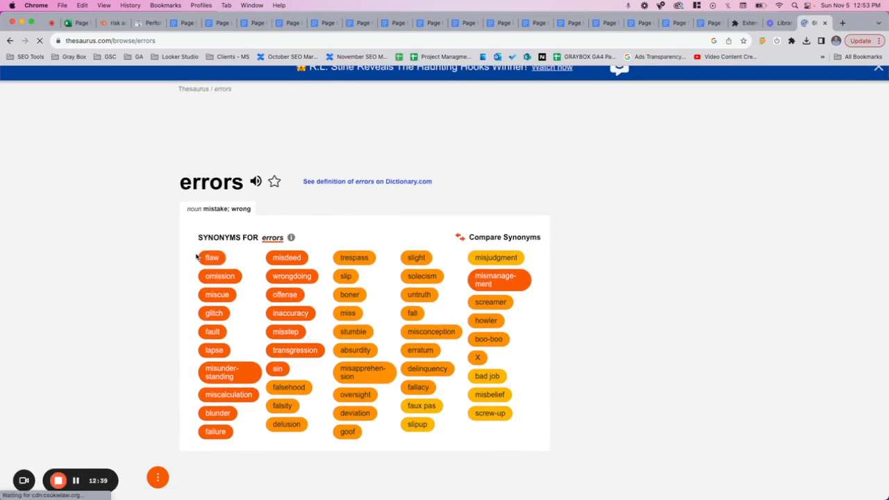
pyautogui.moveTo(196, 258)
pyautogui.mouseDown()
pyautogui.moveTo(212, 260)
pyautogui.moveTo(233, 444)
pyautogui.moveTo(445, 396)
pyautogui.moveTo(505, 485)
pyautogui.moveTo(513, 443)
pyautogui.mouseUp()
pyautogui.scroll(-1, 506, 479)
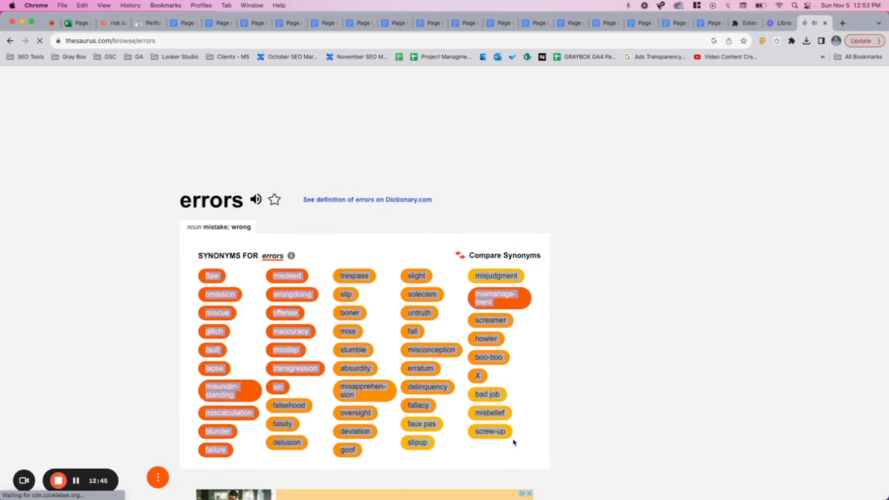
pyautogui.click(114, 23)
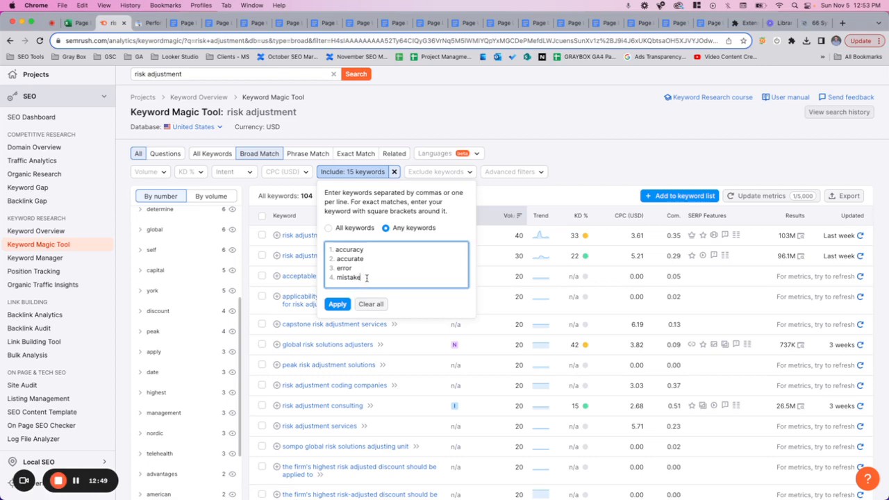
pyautogui.press('super+v')
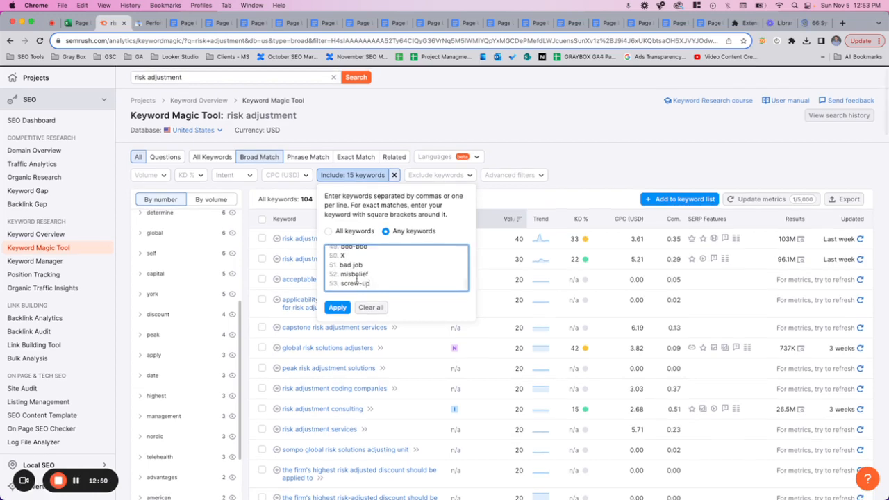
# - Remove the entry "X" from the include-keywords list, check the other entries, and apply the filter with any keywords matching
pyautogui.scroll(2, 357, 280)
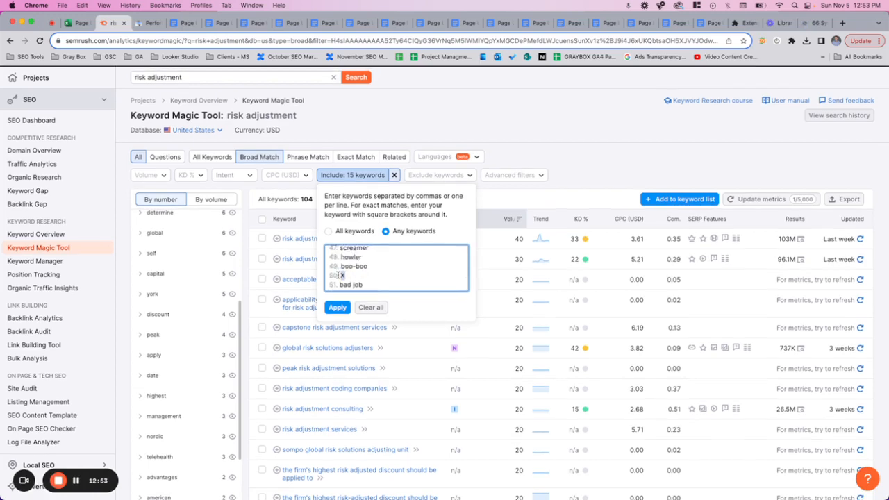
pyautogui.press('BackSpace')
pyautogui.press('BackSpace')
pyautogui.moveTo(372, 267); pyautogui.dragTo(331, 264)
pyautogui.scroll(7, 356, 264)
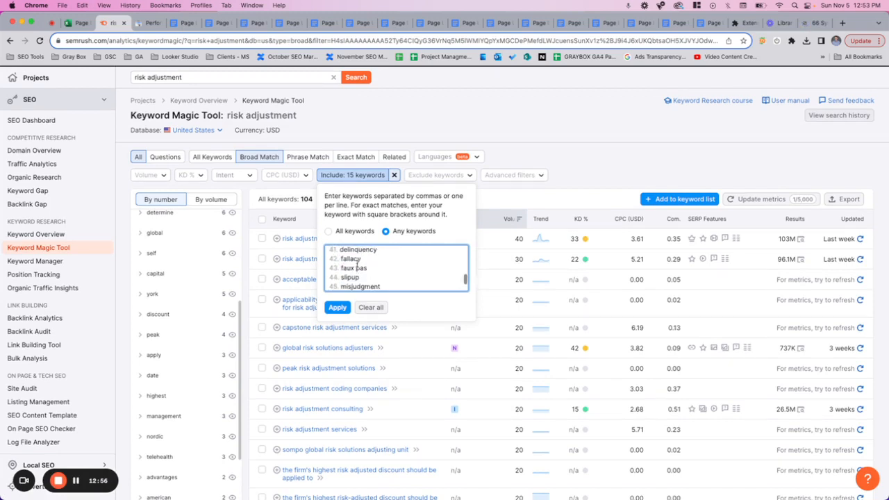
pyautogui.scroll(6, 356, 265)
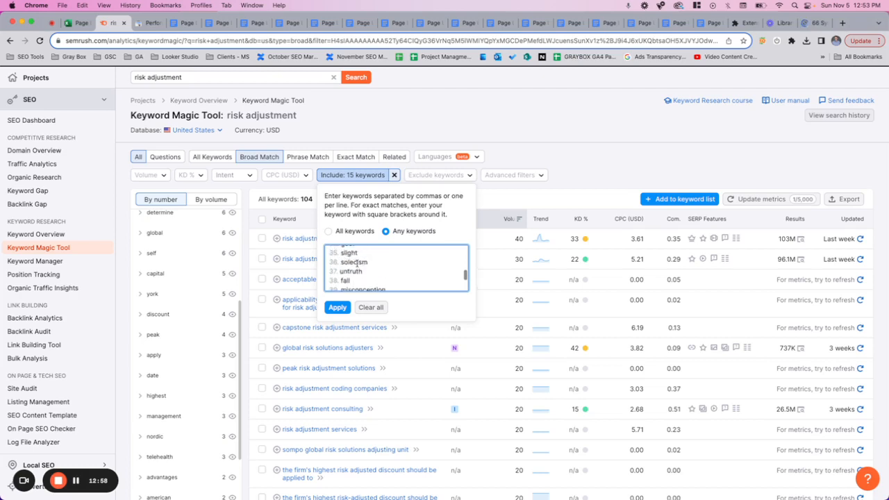
pyautogui.scroll(8, 356, 264)
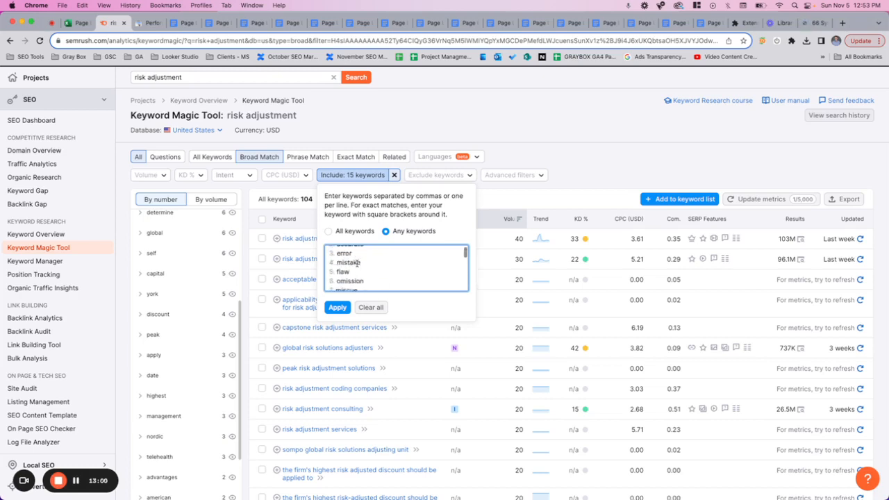
pyautogui.click(340, 309)
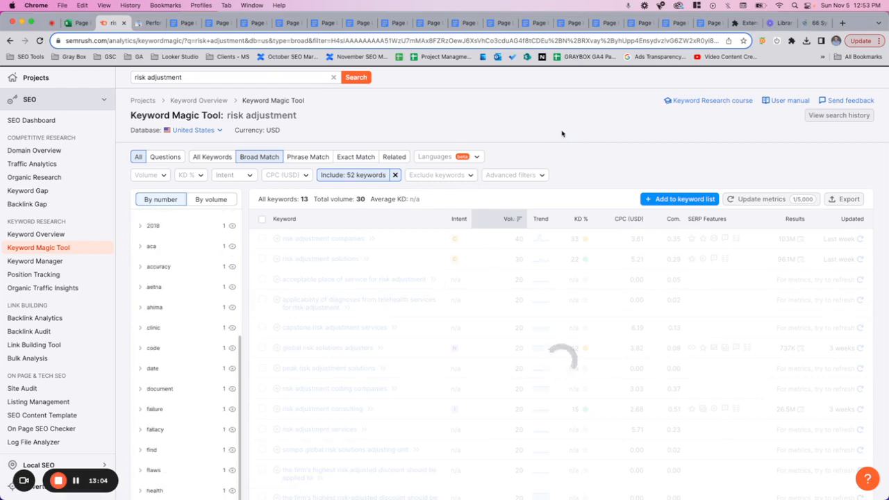
# - Close the Thesaurus.com page and review the filtered risk adjustment keywords in Semrush for accuracy and error terms
pyautogui.click(815, 25)
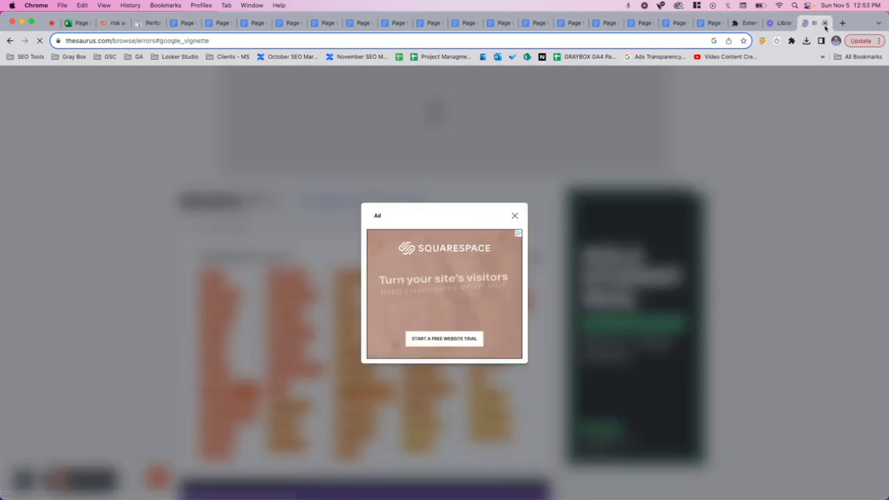
pyautogui.click(825, 25)
pyautogui.click(116, 27)
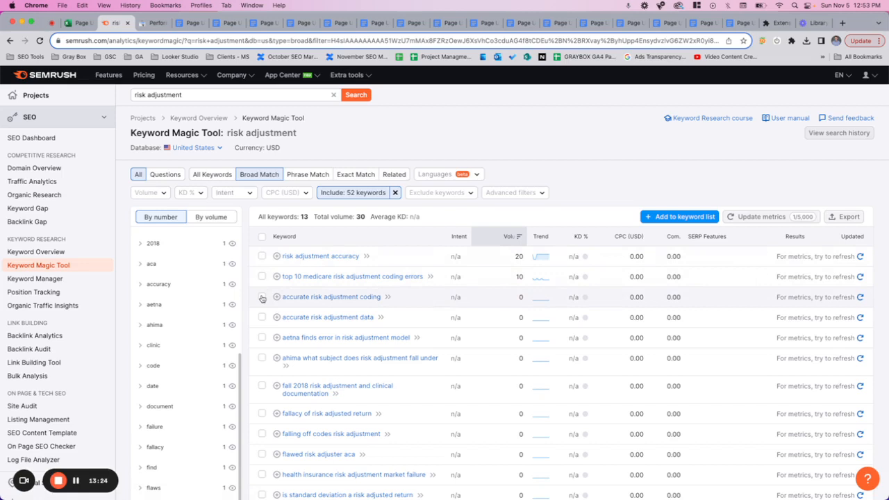
# - Switch to the Page Updates Tracker, find "accurate risk adjustment", and open the matching All Targeted Queries cell L170 to inspect its queries
pyautogui.click(76, 24)
pyautogui.press('super+f')
pyautogui.write('a')
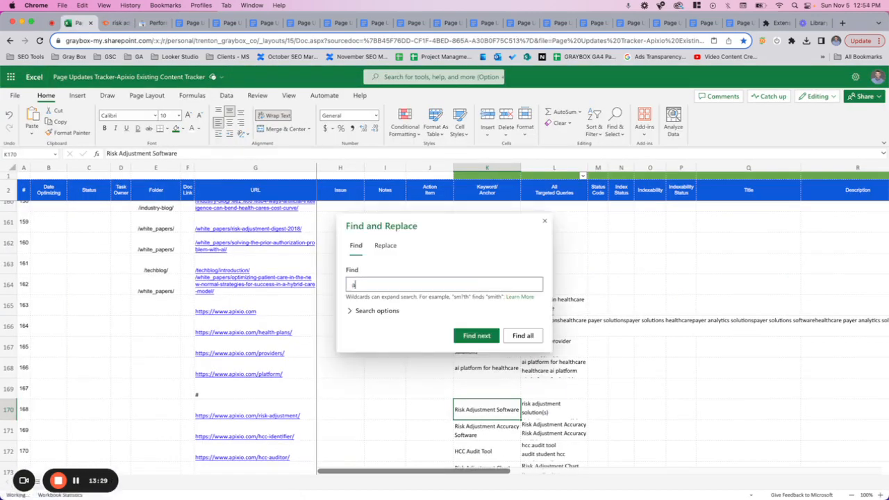
pyautogui.write('ate risk adjustment')
pyautogui.press('Return')
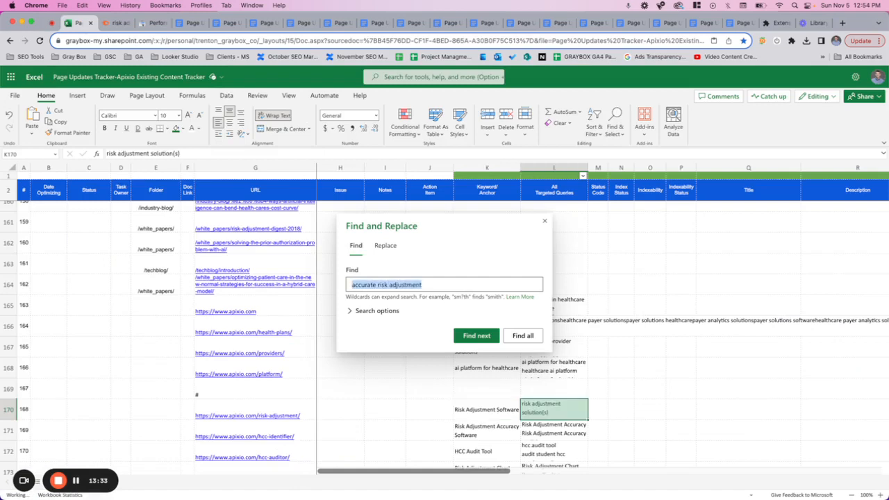
pyautogui.doubleClick(550, 413)
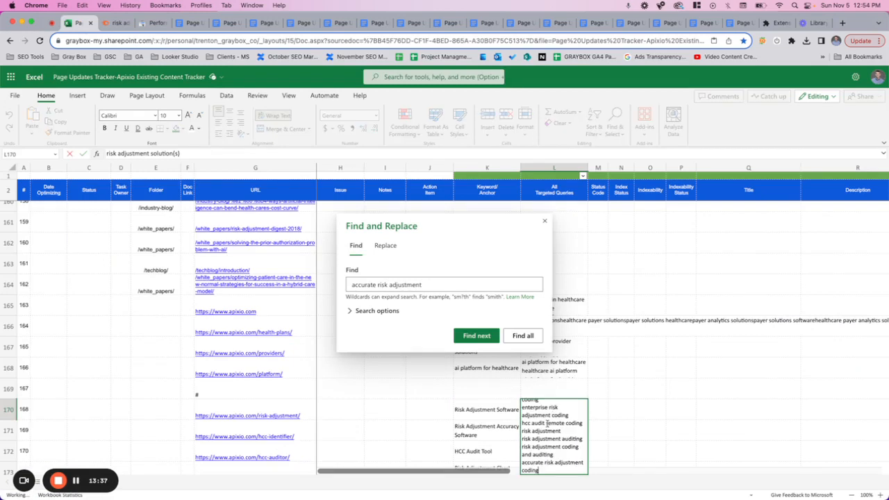
# - Leave the L170 queries, check the managing-the-risks-of-risk-adjustment-coding page-update document, and close the search in the tracker
pyautogui.click(505, 415)
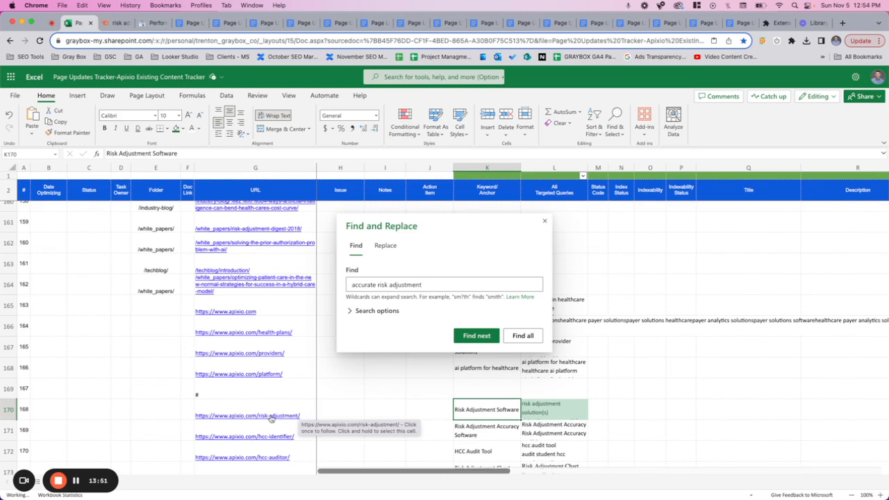
pyautogui.click(196, 26)
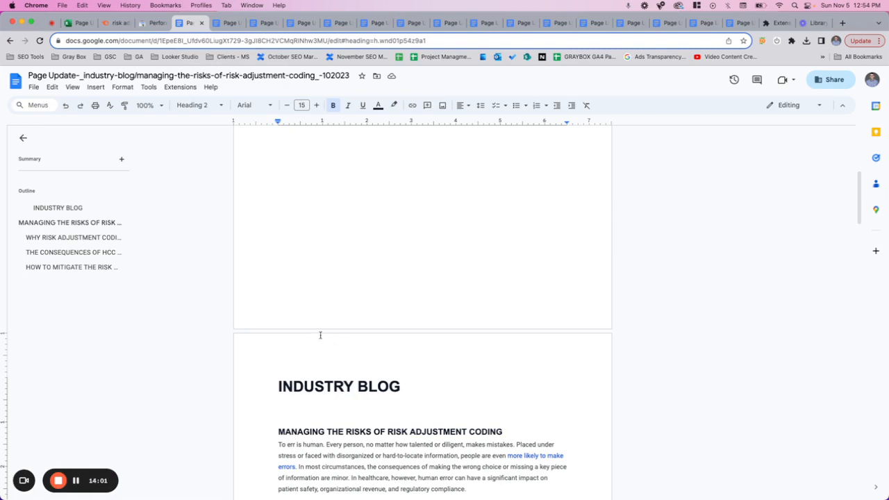
pyautogui.click(81, 23)
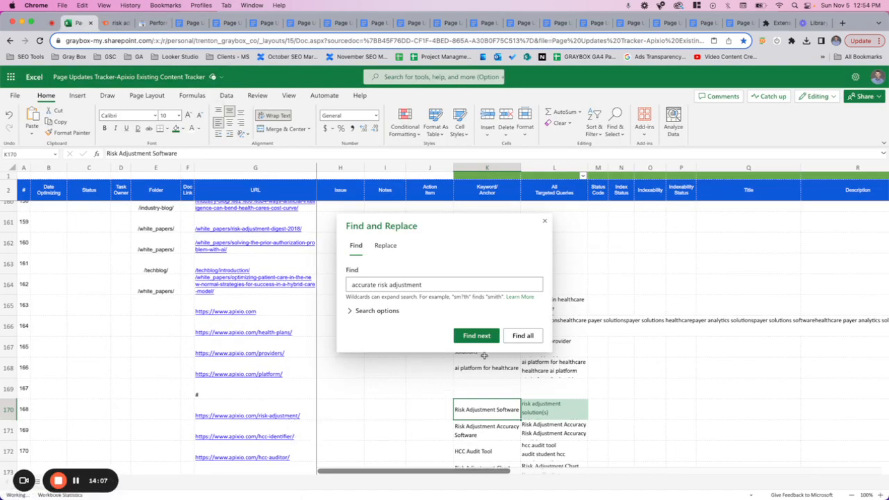
pyautogui.click(548, 220)
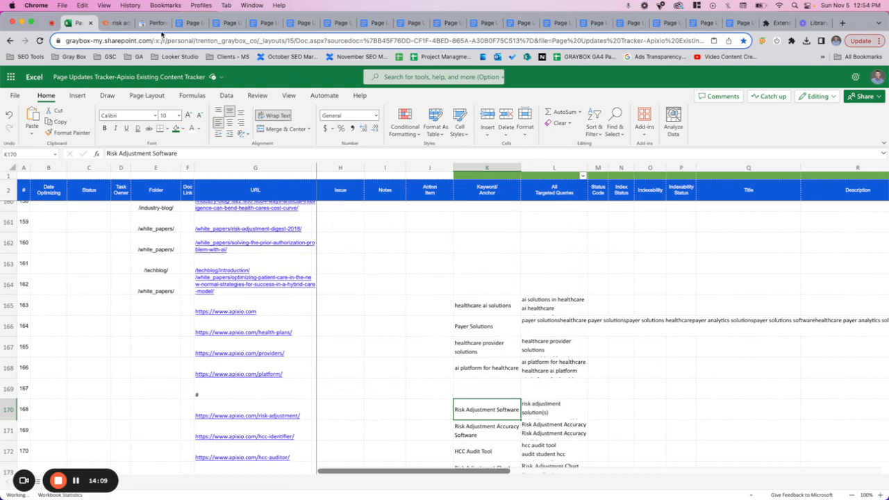
# - Switch to Semrush and go through the filtered risk adjustment keyword list again for candidate keywords
pyautogui.click(117, 22)
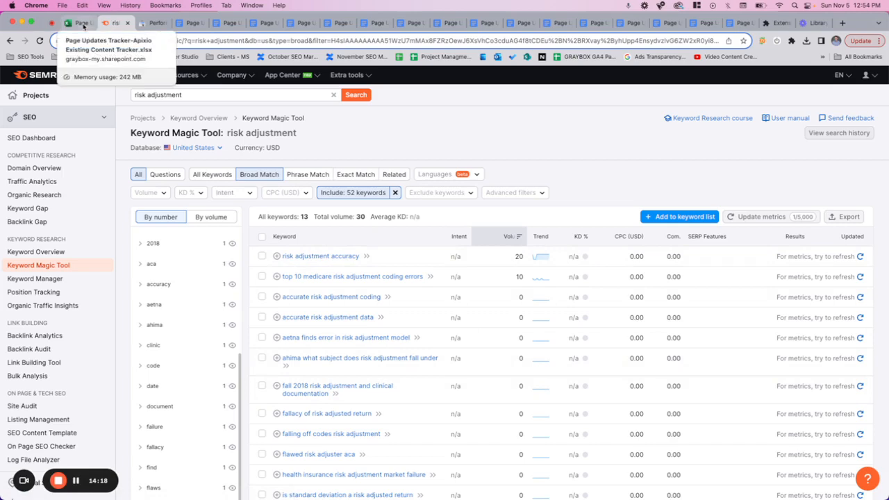
pyautogui.scroll(-3, 255, 259)
pyautogui.scroll(3, 256, 260)
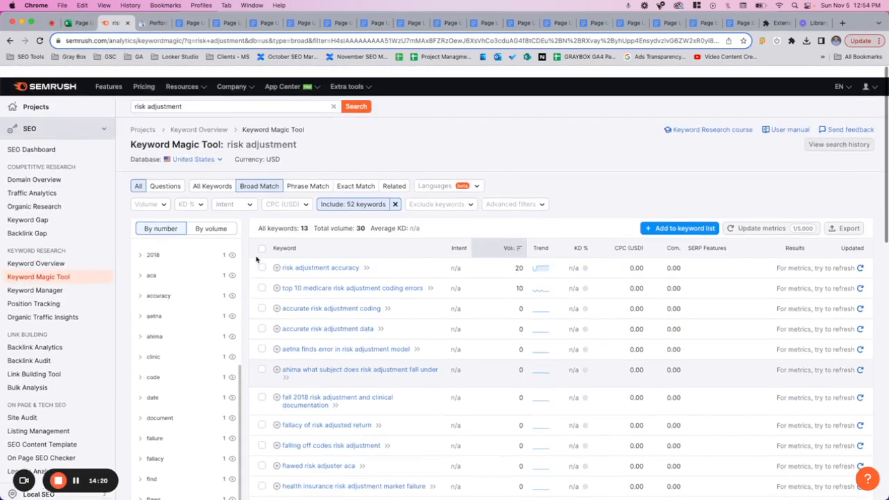
pyautogui.scroll(-2, 255, 259)
pyautogui.scroll(-1, 255, 259)
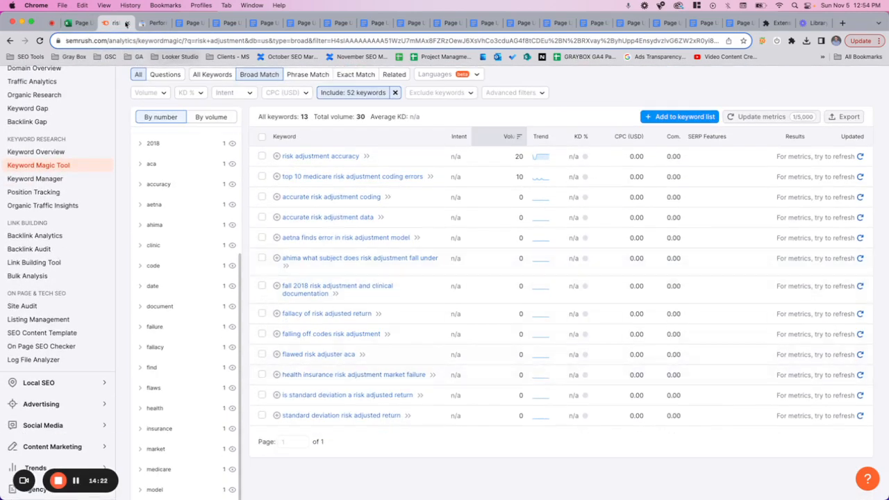
# - Copy "accurate risk adjustment coding" from the targeted queries in tracker cell L170 and delete it from that cell
pyautogui.click(81, 23)
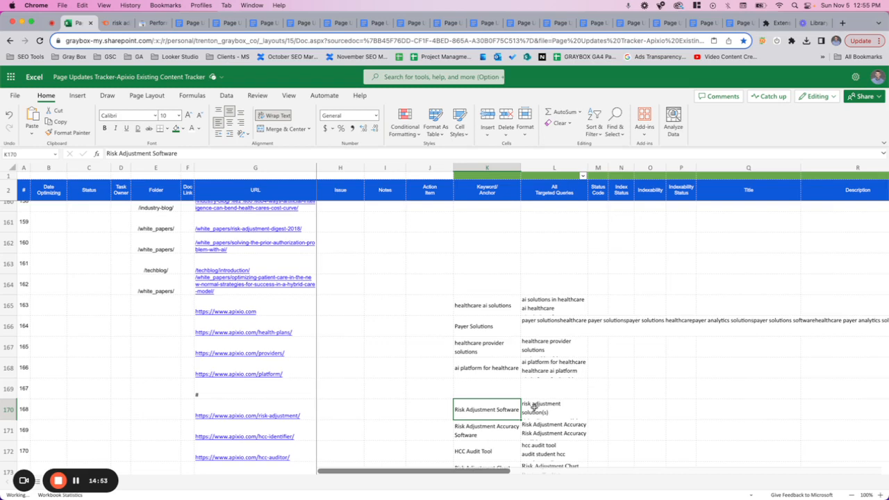
pyautogui.doubleClick(534, 406)
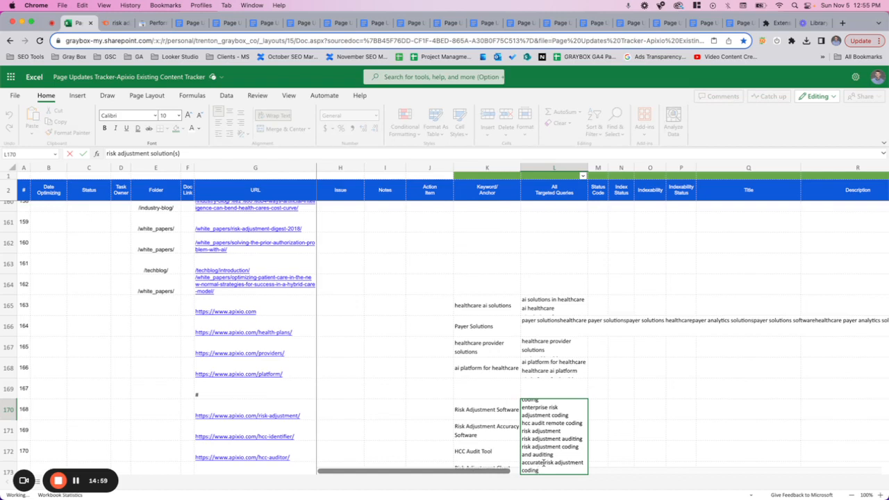
pyautogui.scroll(2, 544, 463)
pyautogui.scroll(-2, 544, 464)
pyautogui.moveTo(544, 463); pyautogui.dragTo(517, 462)
pyautogui.press('super+c')
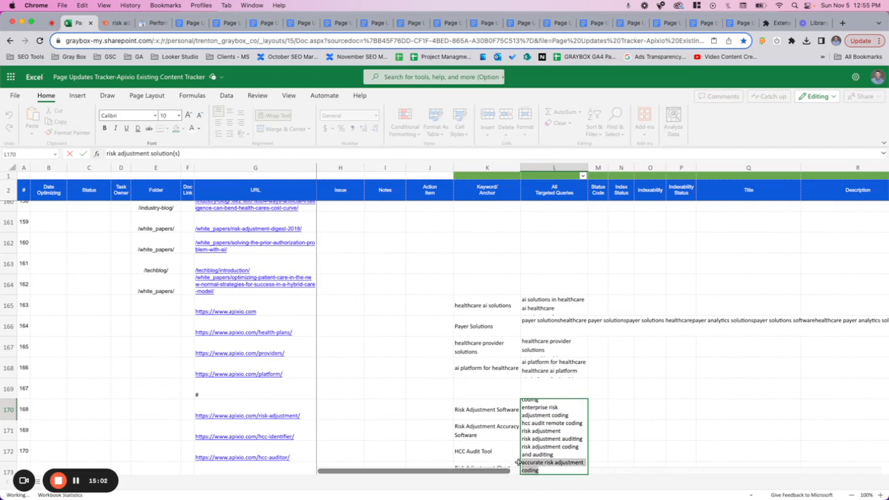
pyautogui.press('BackSpace')
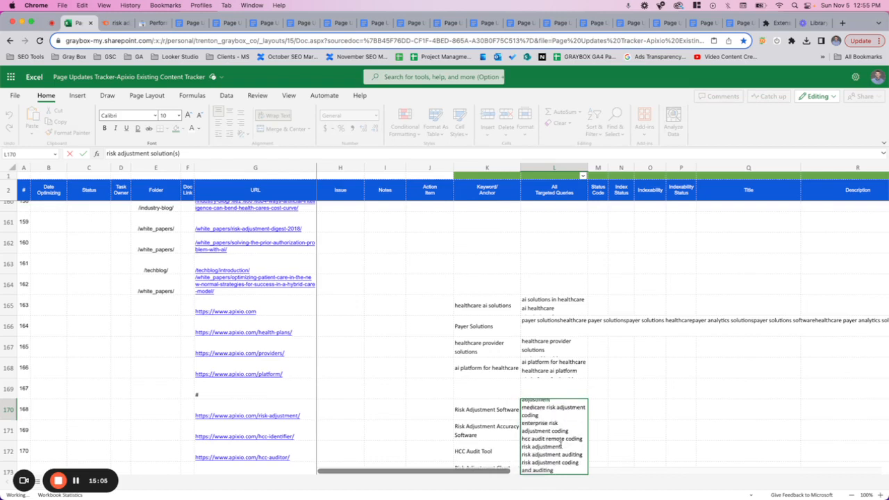
# - Look through the remaining targeted queries in cell L170 for the risk-adjustment page, and leave the cell
pyautogui.scroll(-2, 548, 455)
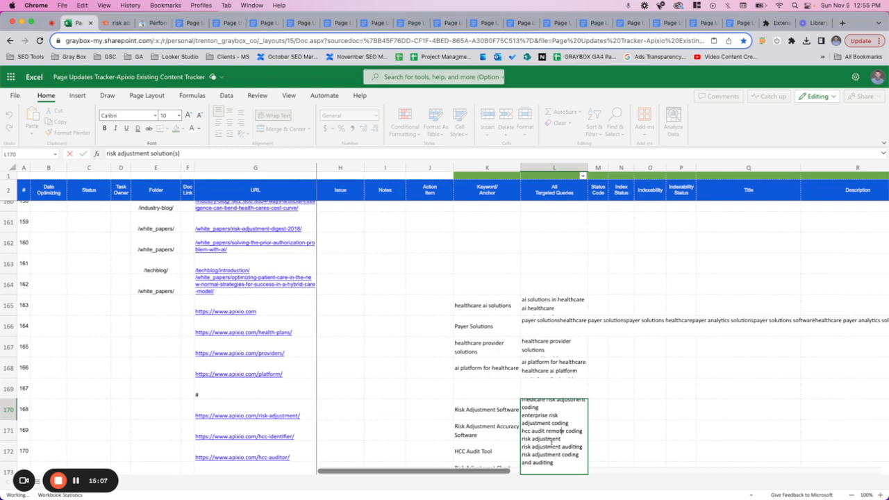
pyautogui.scroll(4, 554, 456)
pyautogui.scroll(-6, 552, 445)
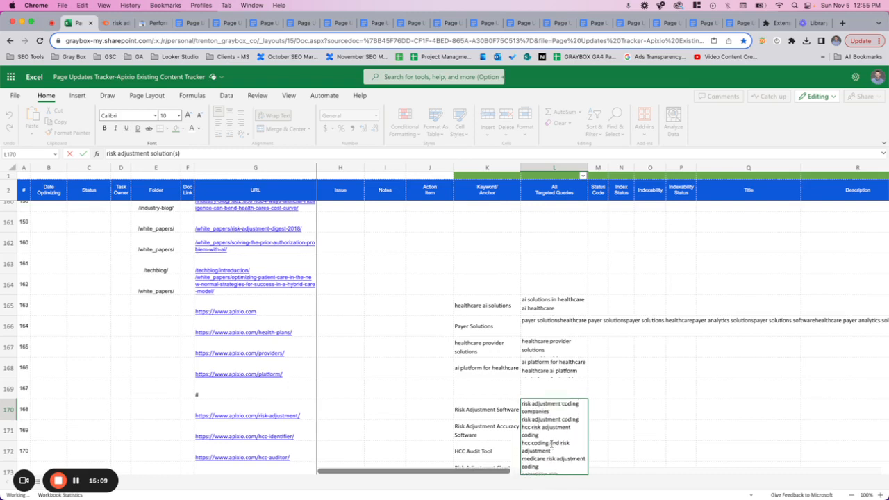
pyautogui.scroll(-10, 552, 445)
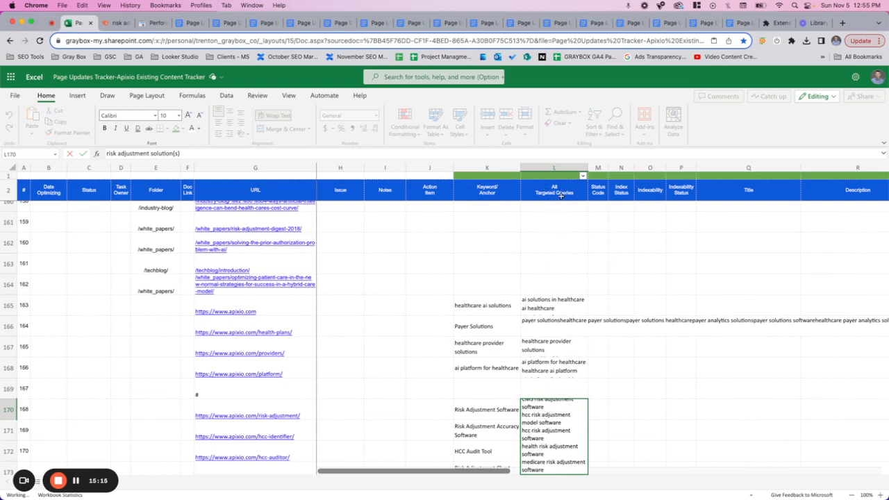
pyautogui.scroll(3, 549, 420)
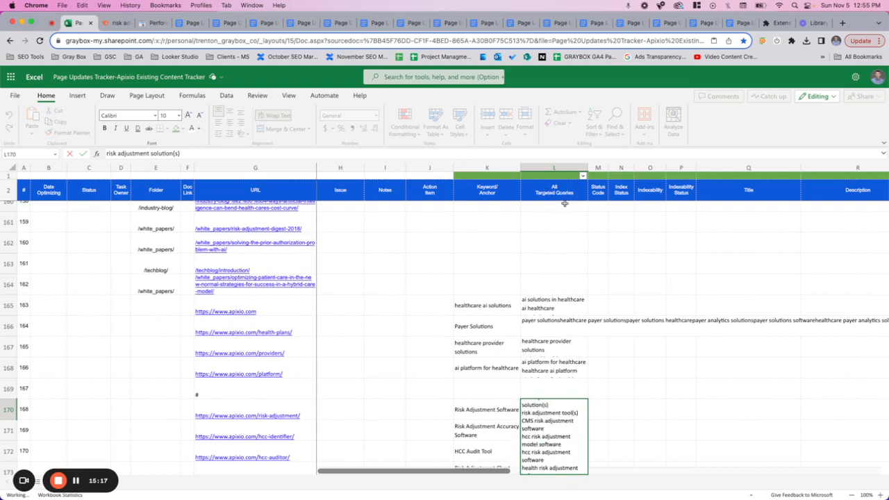
pyautogui.scroll(1, 554, 425)
pyautogui.scroll(1, 553, 424)
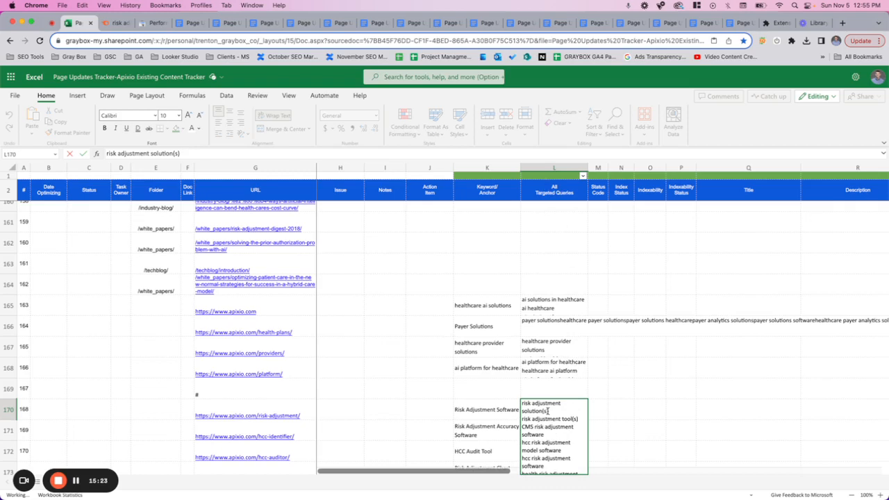
pyautogui.click(506, 410)
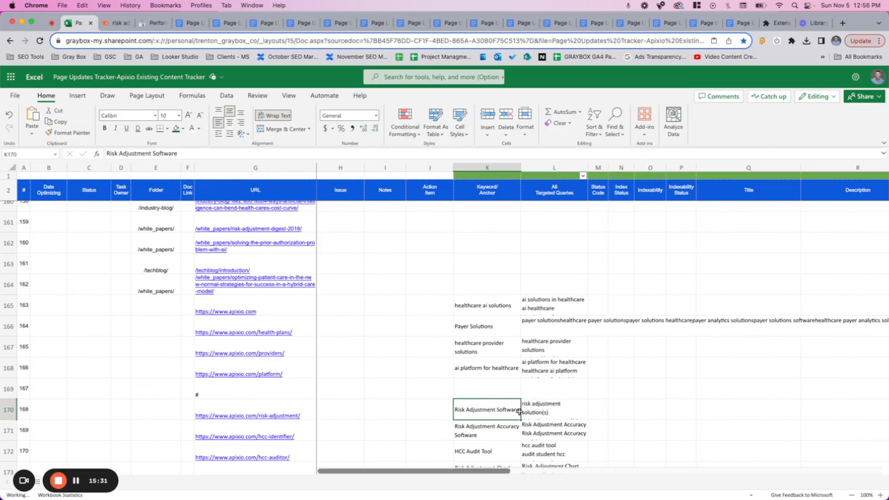
pyautogui.click(548, 410)
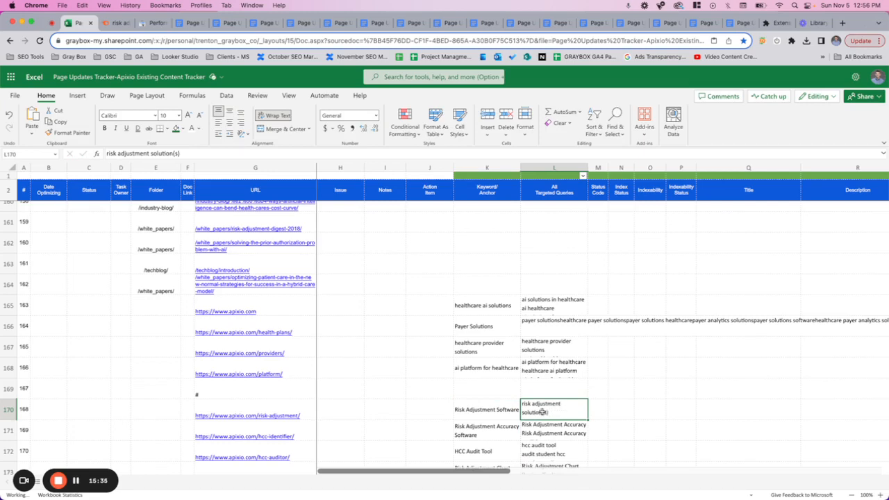
pyautogui.click(495, 411)
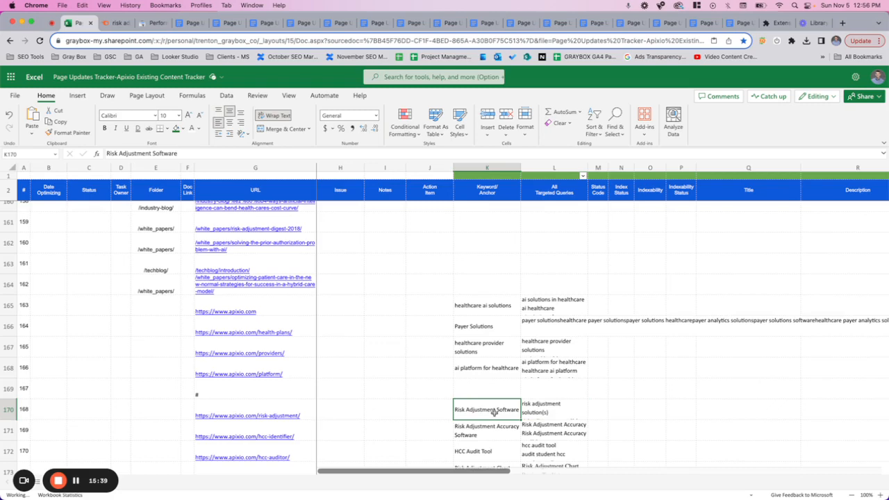
pyautogui.moveTo(495, 412); pyautogui.dragTo(526, 402)
pyautogui.click(514, 309)
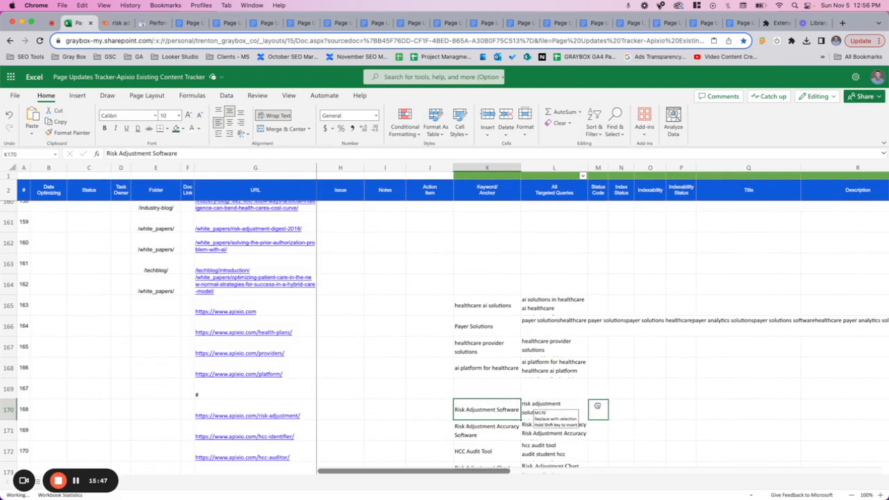
pyautogui.click(597, 406)
pyautogui.click(577, 410)
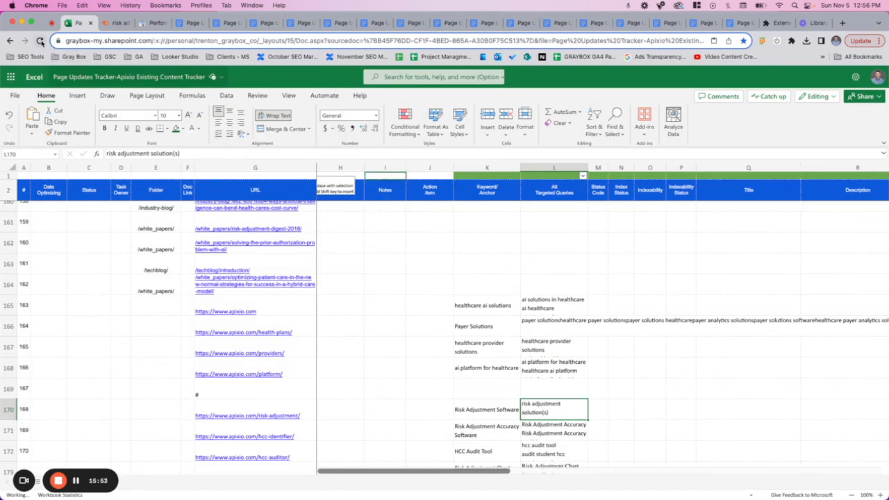
pyautogui.click(40, 42)
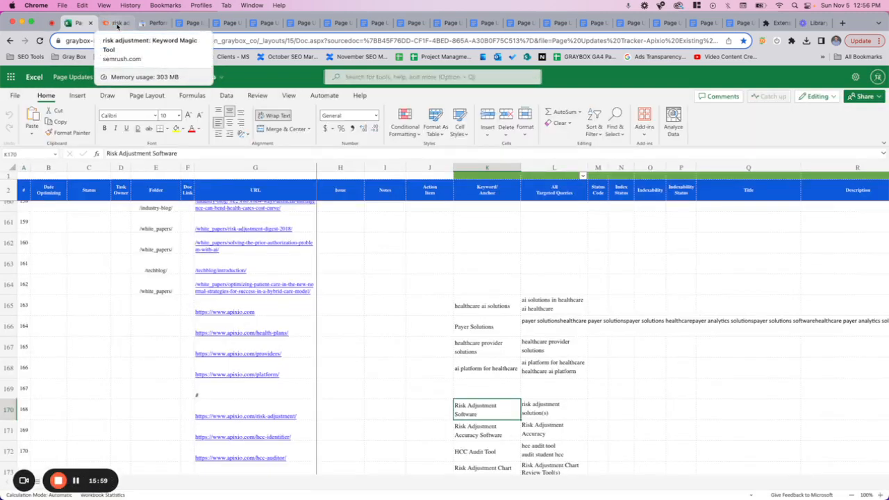
# - Add "accurate risk adjustment coding" as the second Keywords bullet in the managing-the-risks-of-risk-adjustment-coding document
pyautogui.click(186, 23)
pyautogui.scroll(5, 371, 292)
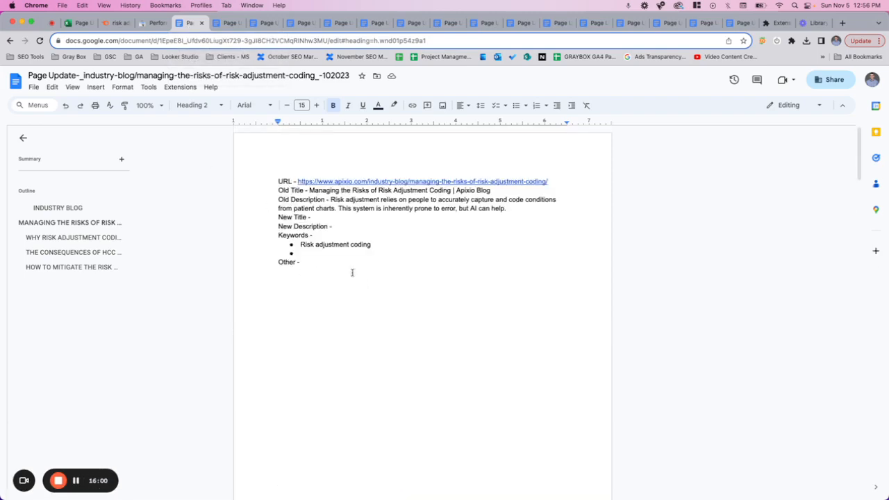
pyautogui.press('super+v')
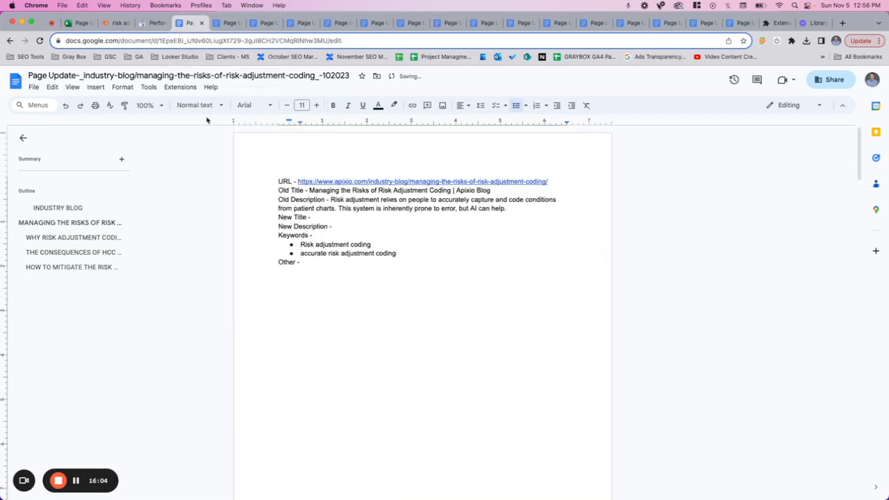
# - In Semrush, select and copy the keywords "risk adjustment accuracy", "accurate risk adjustment coding" and "accurate risk adjustment data"
pyautogui.click(117, 23)
pyautogui.scroll(1, 316, 296)
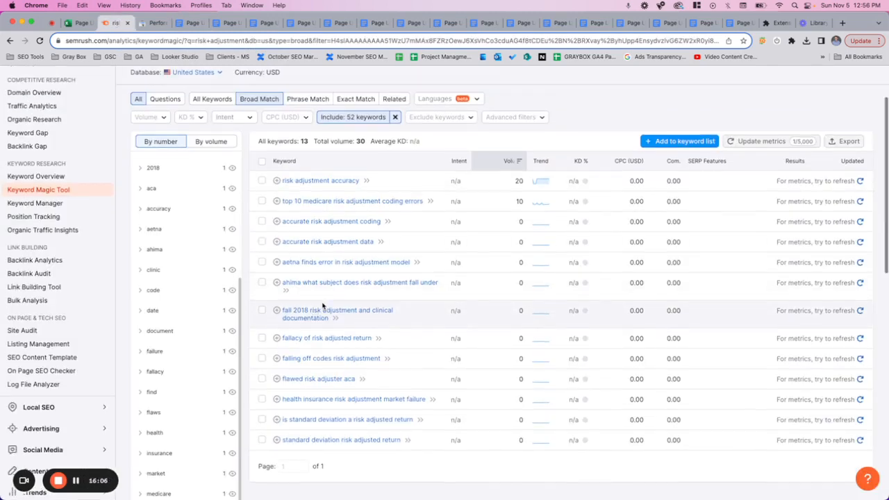
pyautogui.click(262, 180)
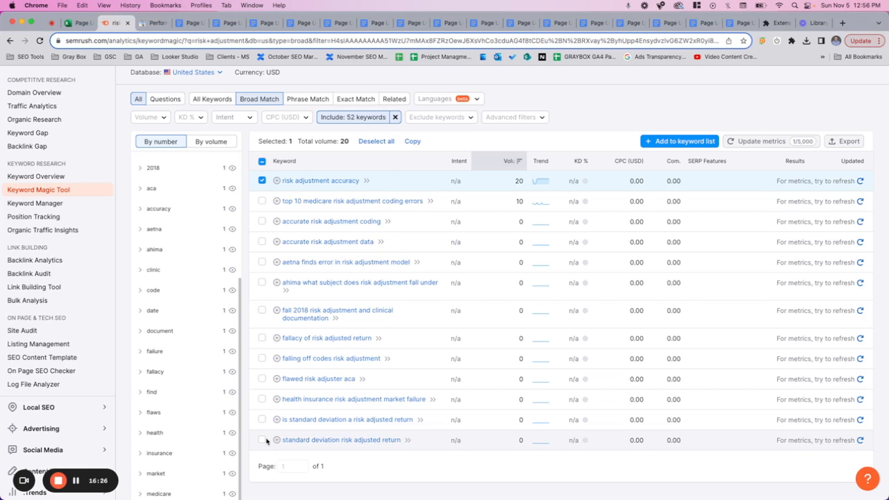
pyautogui.click(263, 242)
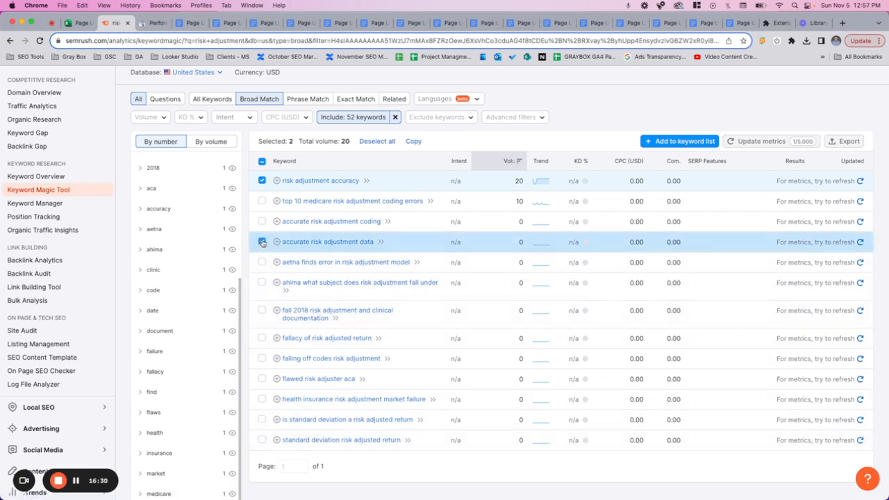
pyautogui.click(263, 182)
pyautogui.click(262, 222)
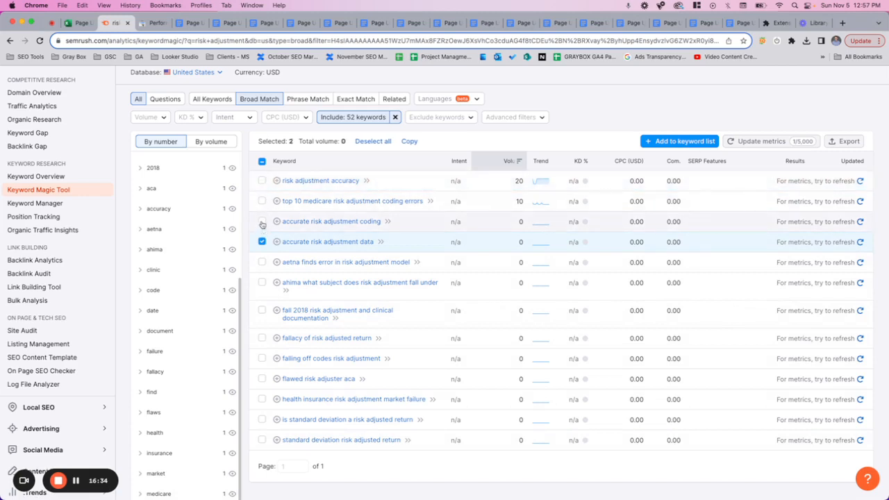
pyautogui.click(262, 180)
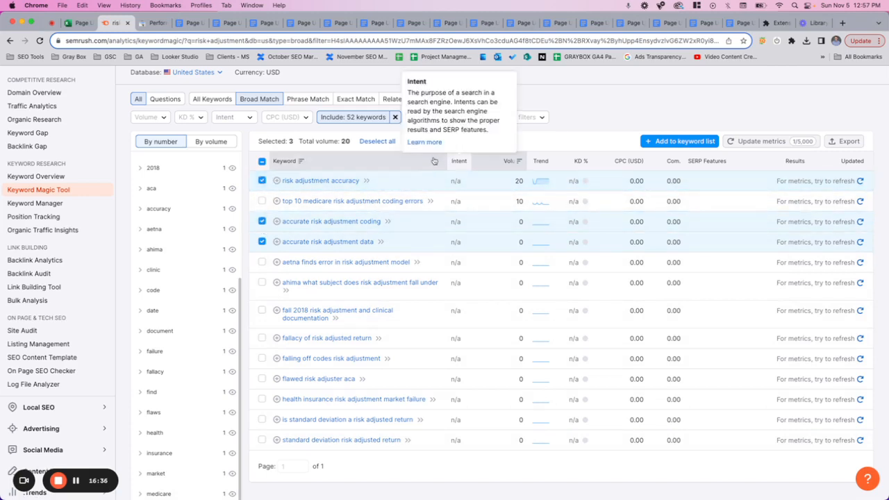
# - Replace the second Keywords bullet in the page-update document with the three keyword rows copied from Semrush
pyautogui.click(188, 23)
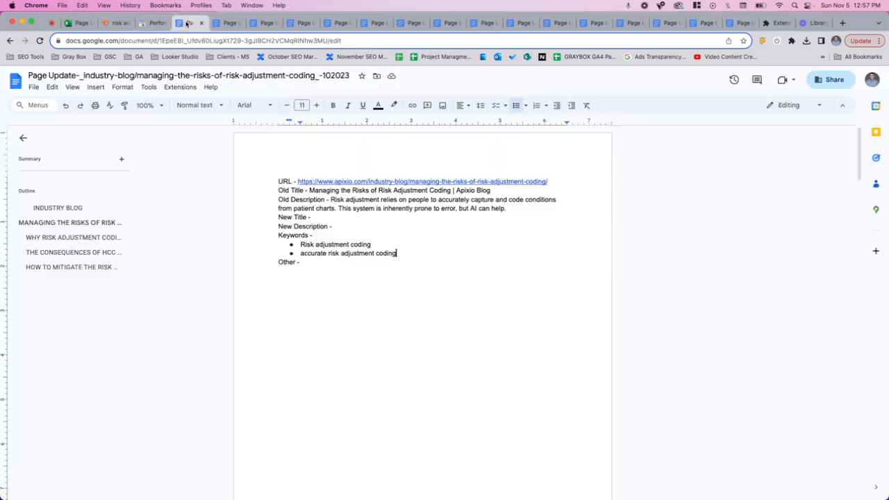
pyautogui.moveTo(398, 253); pyautogui.dragTo(298, 254)
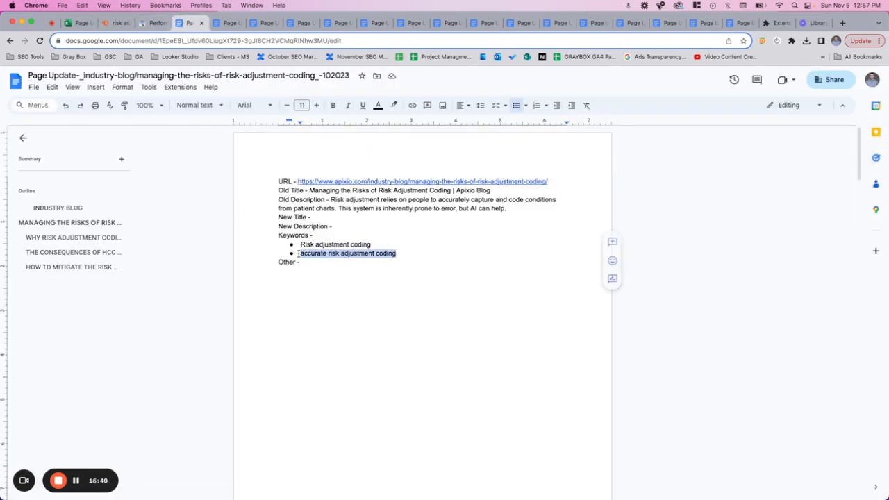
pyautogui.write('risk adjustment accuracy\t20\t\t0.00\t0 accurate risk adjustment coding\t\t0\t\t0.00\t0 accurate risk adjustment data\t0\t\t0.00\t0')
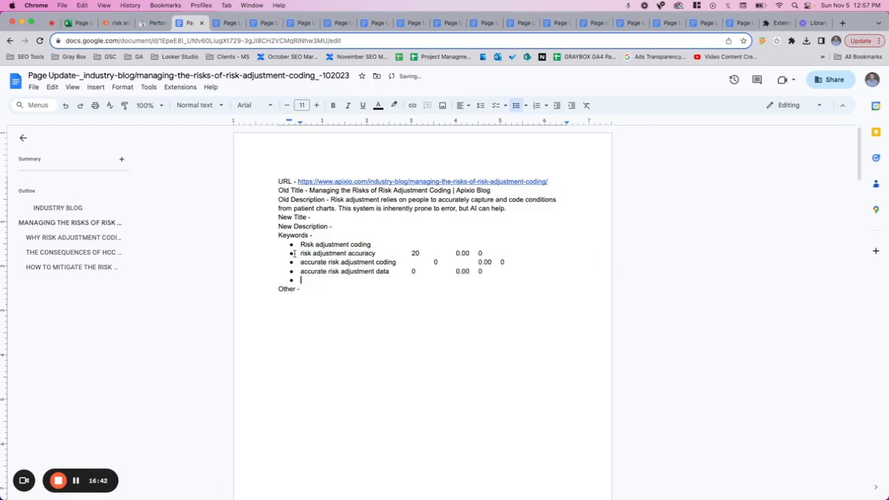
# - Delete the metric values after the three pasted keywords so that only the keyword text stays in each bullet
pyautogui.moveTo(500, 271); pyautogui.dragTo(408, 272)
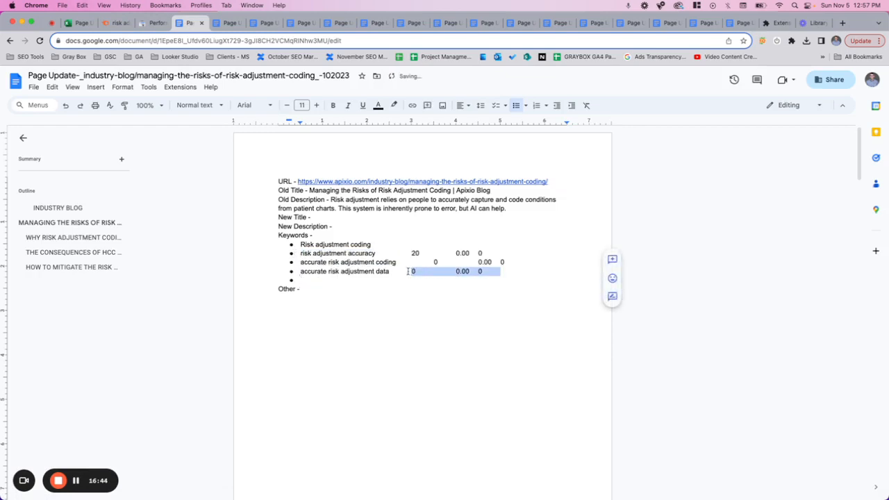
pyautogui.press('BackSpace')
pyautogui.moveTo(504, 262); pyautogui.dragTo(408, 264)
pyautogui.press('BackSpace')
pyautogui.moveTo(494, 252); pyautogui.dragTo(390, 253)
pyautogui.press('BackSpace')
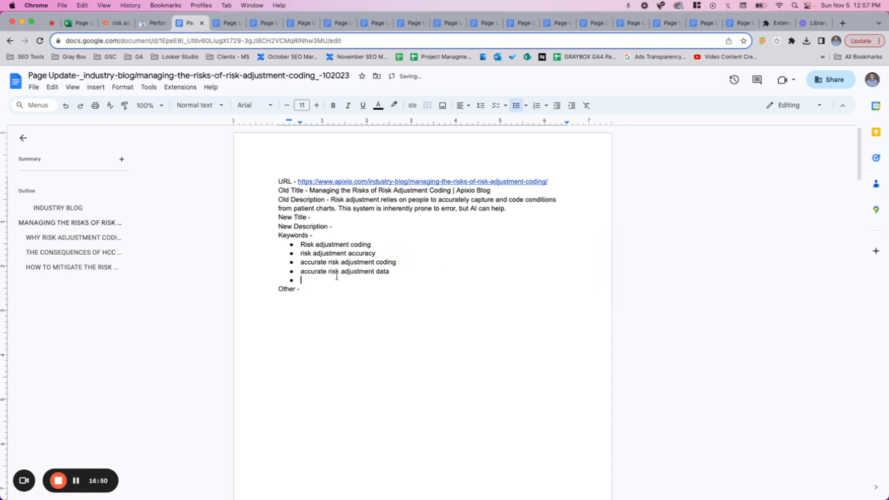
# - Search the Search Console query list for the managing-the-risks page for "accurat"
pyautogui.click(151, 24)
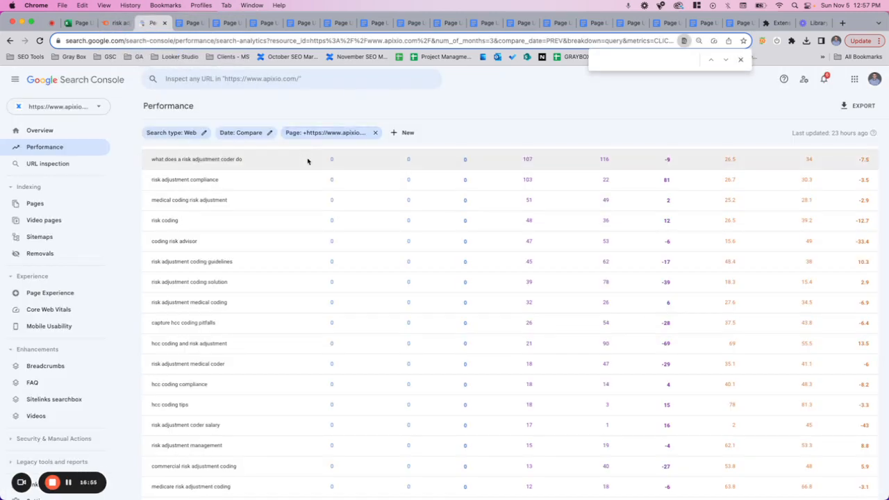
pyautogui.click(638, 63)
pyautogui.write('accur')
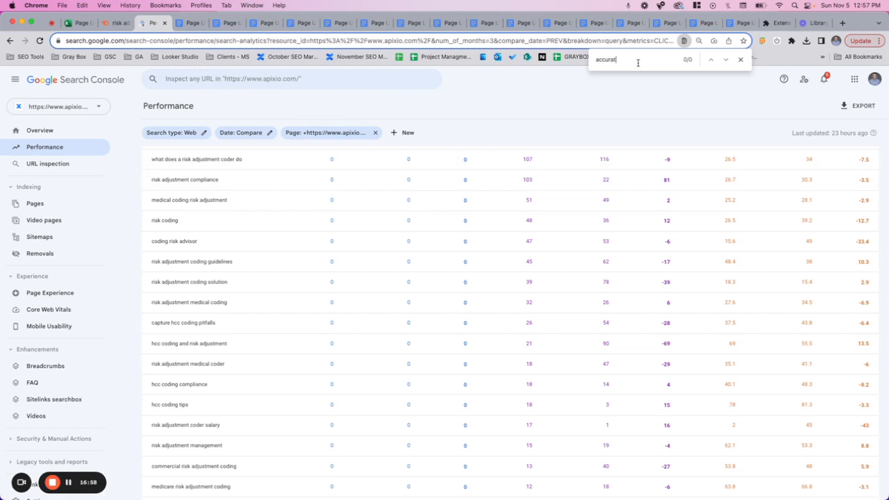
pyautogui.press('BackSpace')
pyautogui.press('BackSpace')
pyautogui.scroll(-2, 446, 234)
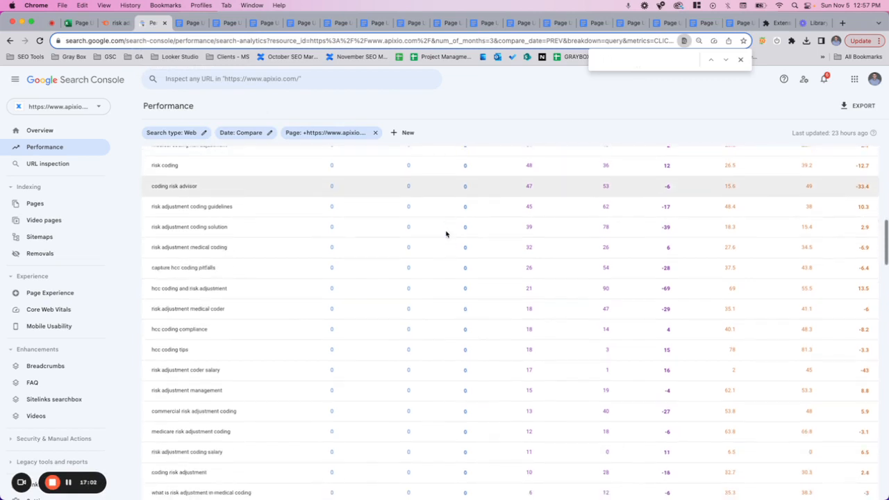
# - Search the Search Console queries for the alternative terms "prop", "best" and "effec"
pyautogui.write('prop')
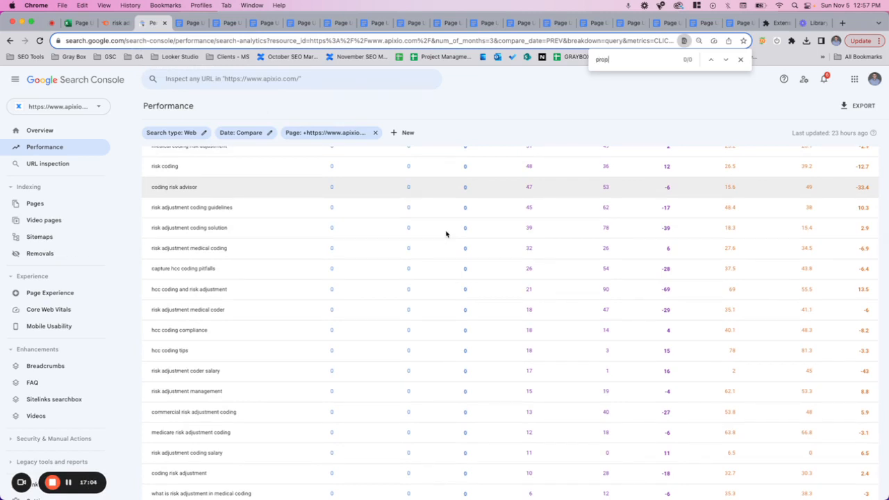
pyautogui.press('BackSpace')
pyautogui.press('BackSpace')
pyautogui.write('bestood')
pyautogui.press('BackSpace')
pyautogui.write('effec')
pyautogui.press('BackSpace')
pyautogui.press('BackSpace')
pyautogui.press('BackSpace')
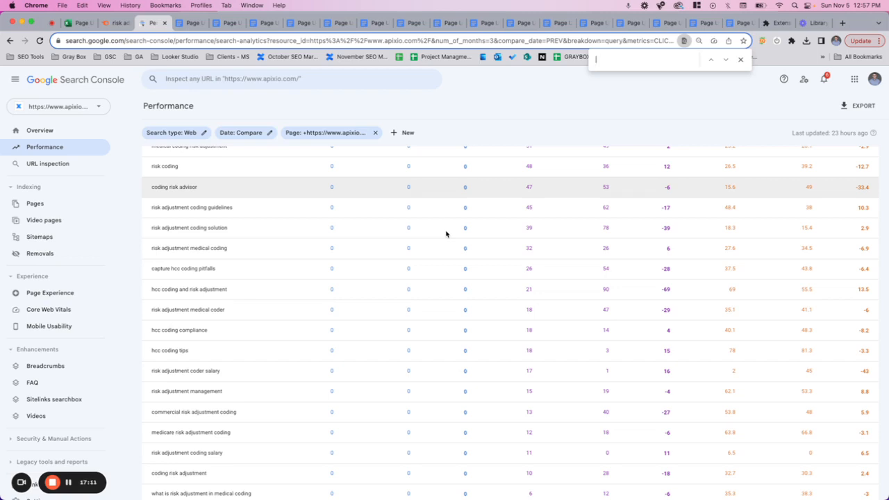
# - In Semrush, run a Keyword Magic Tool search for "risk adjustment risk"
pyautogui.click(119, 24)
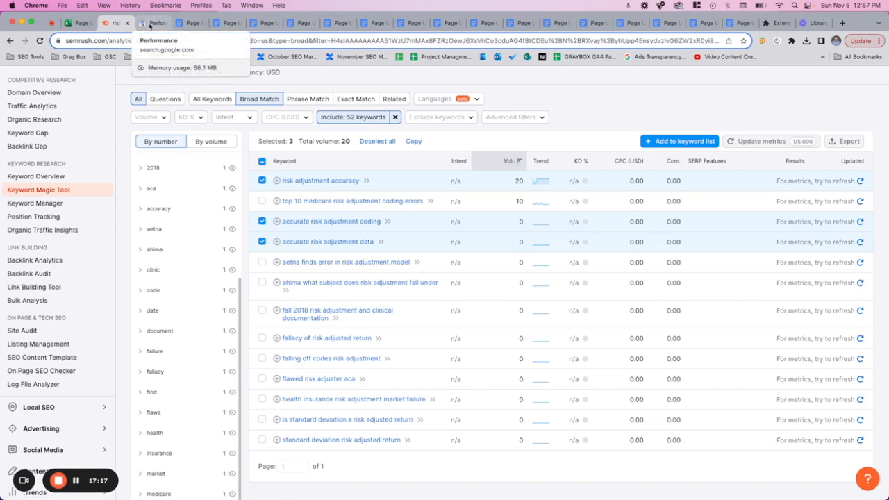
pyautogui.scroll(4, 224, 164)
pyautogui.scroll(3, 379, 215)
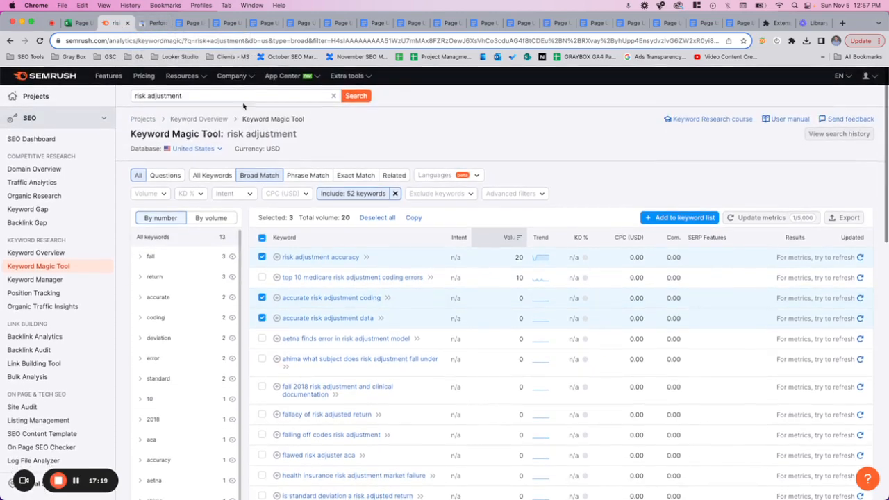
pyautogui.click(228, 97)
pyautogui.write('risk')
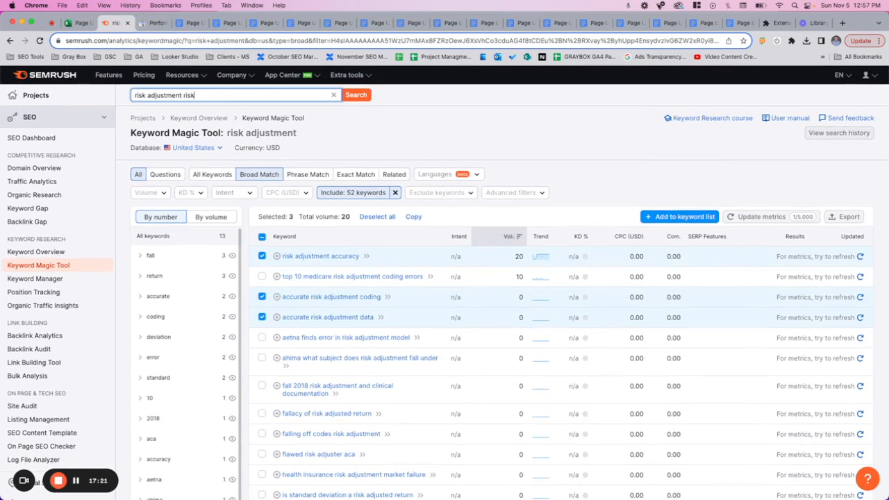
pyautogui.click(356, 97)
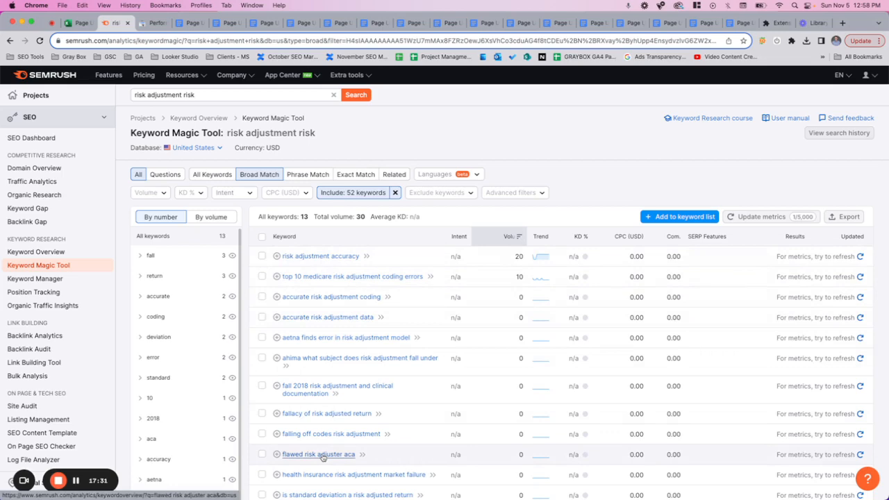
# - Remove all included keywords from the Include keywords filter and apply the change
pyautogui.scroll(-3, 323, 457)
pyautogui.scroll(3, 354, 187)
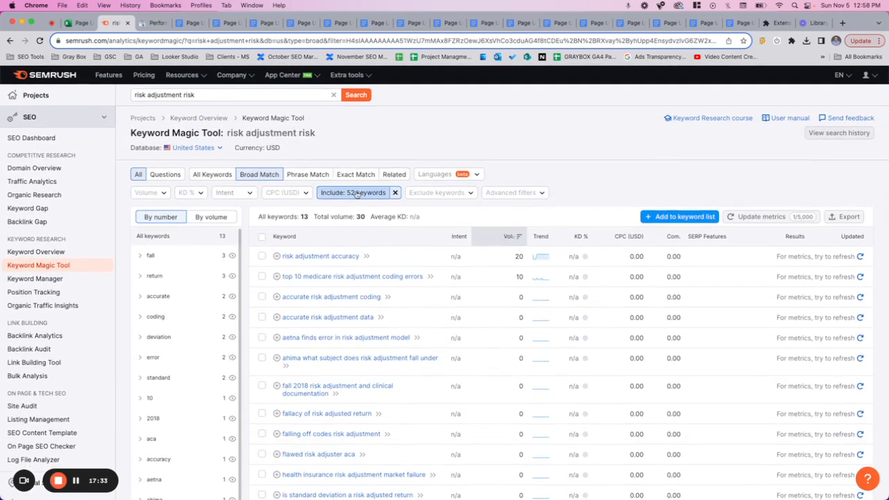
pyautogui.click(357, 193)
pyautogui.click(396, 297)
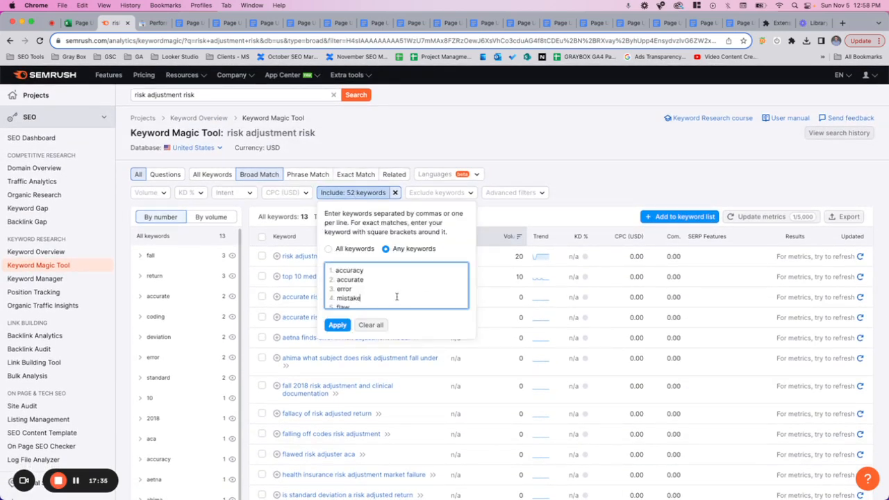
pyautogui.hotkey('ctrl', 'a')
pyautogui.press('BackSpace')
pyautogui.click(340, 325)
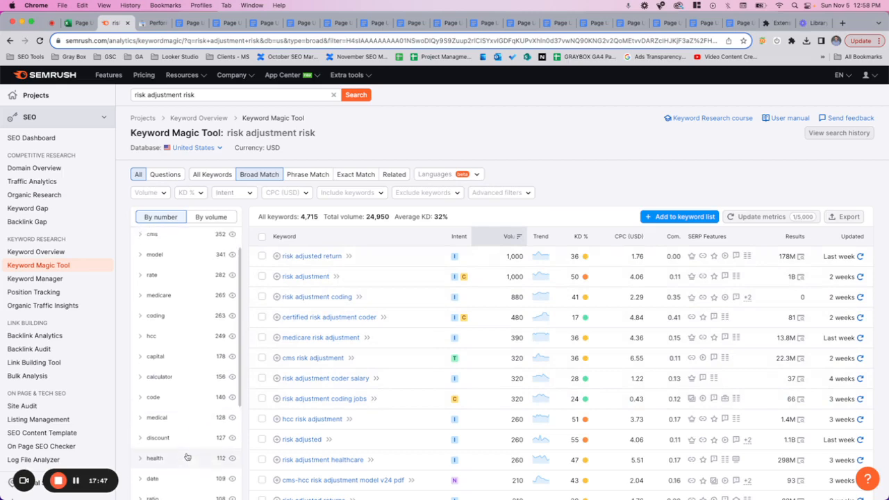
# - Narrow the "risk adjustment risk" keyword results to the "performance" group
pyautogui.scroll(-5, 121, 258)
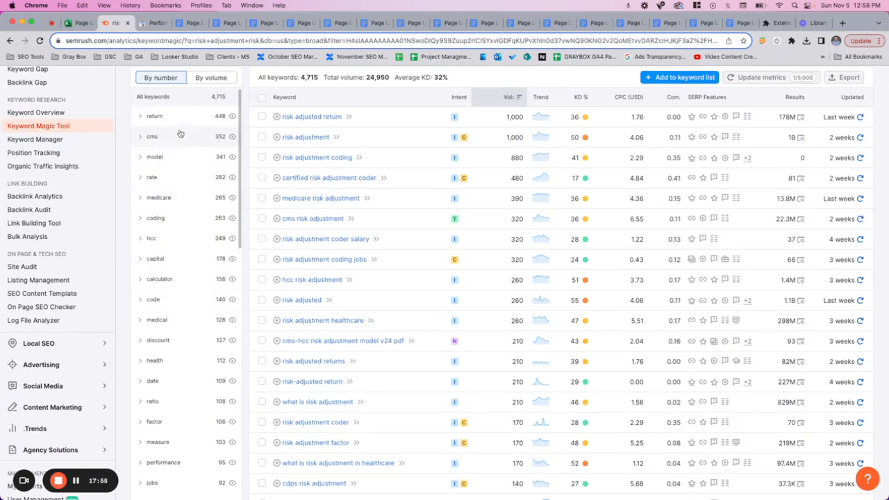
pyautogui.scroll(-1, 175, 181)
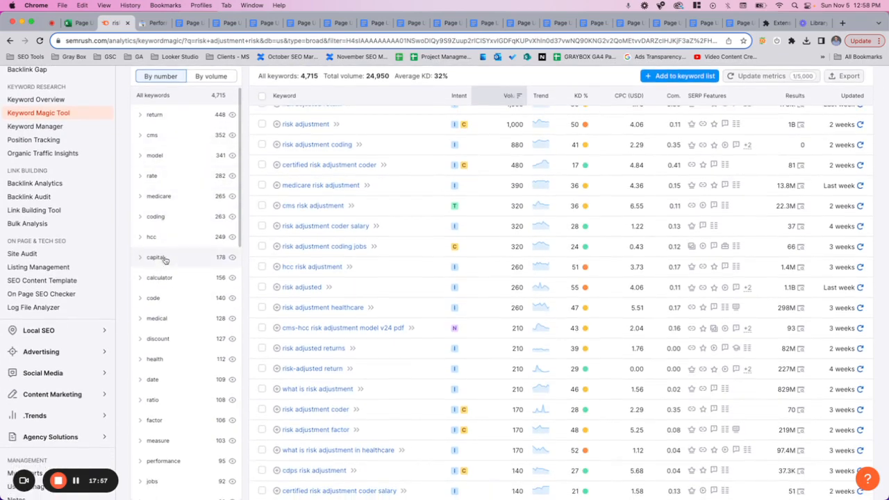
pyautogui.scroll(-1, 162, 261)
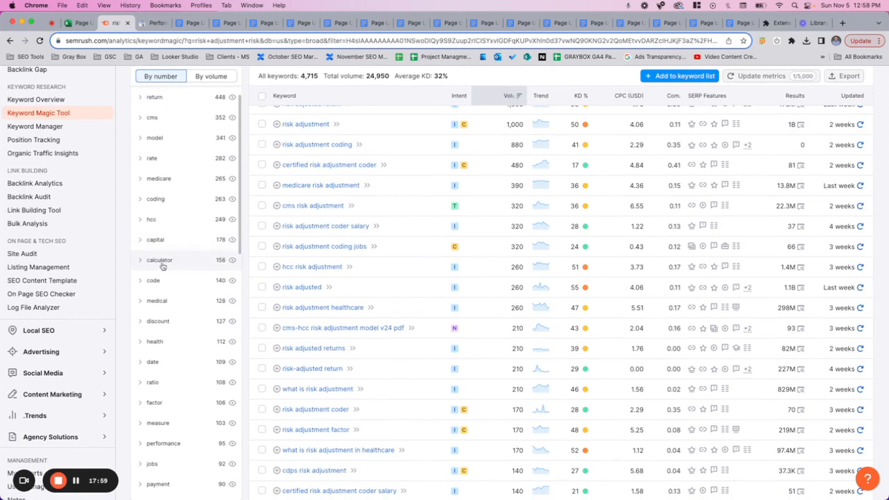
pyautogui.scroll(-5, 175, 318)
pyautogui.scroll(-7, 177, 321)
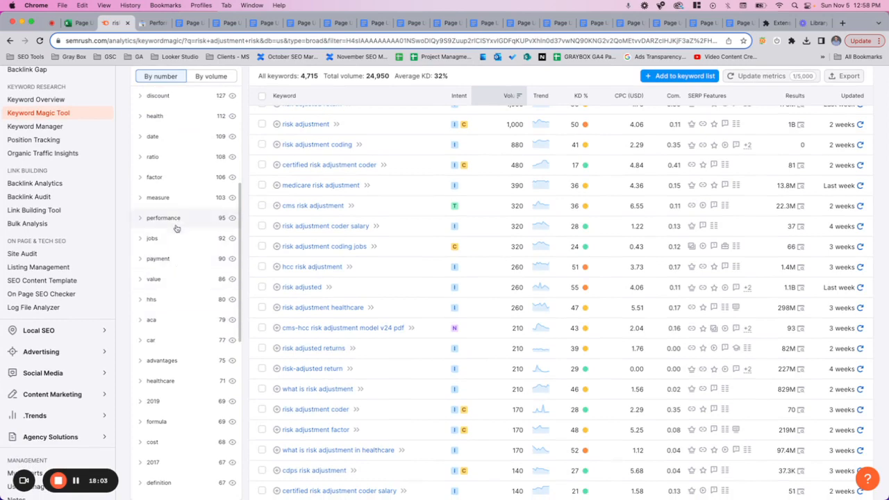
pyautogui.click(178, 220)
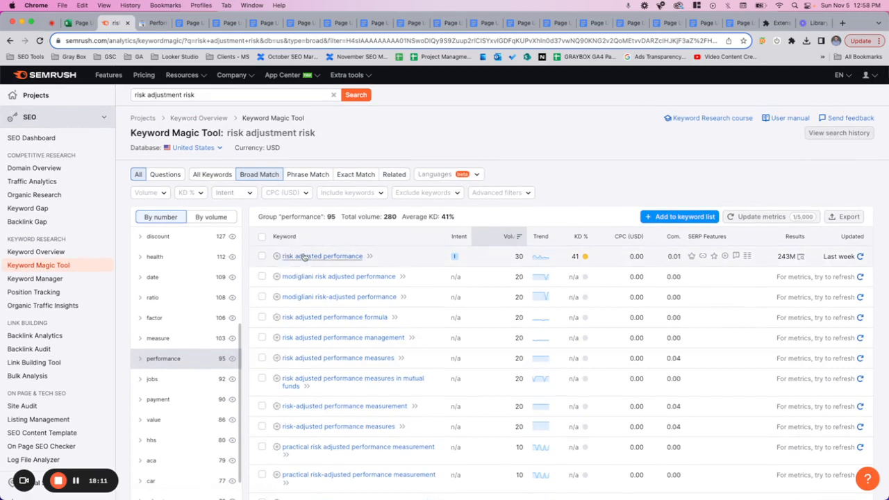
# - Copy the keyword "risk adjusted performance" from the Semrush results and switch to the Page Updates Tracker workbook in Excel
pyautogui.moveTo(363, 257); pyautogui.dragTo(280, 258)
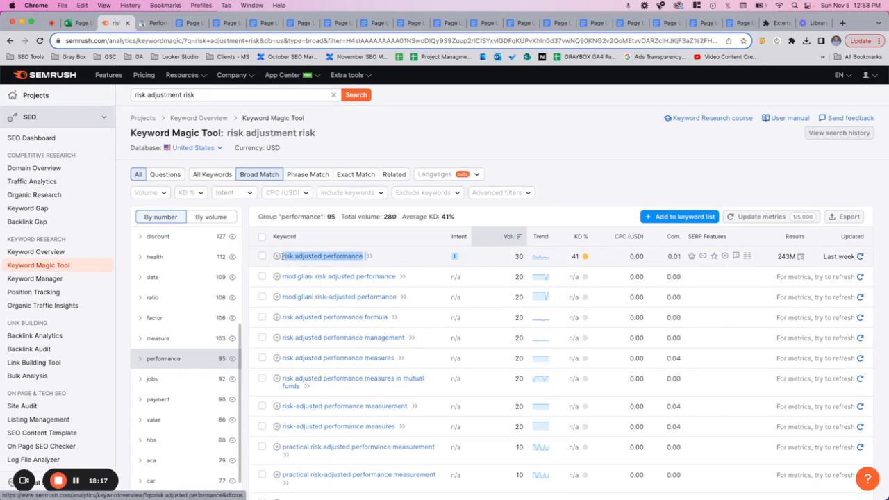
pyautogui.click(84, 25)
pyautogui.write('f')
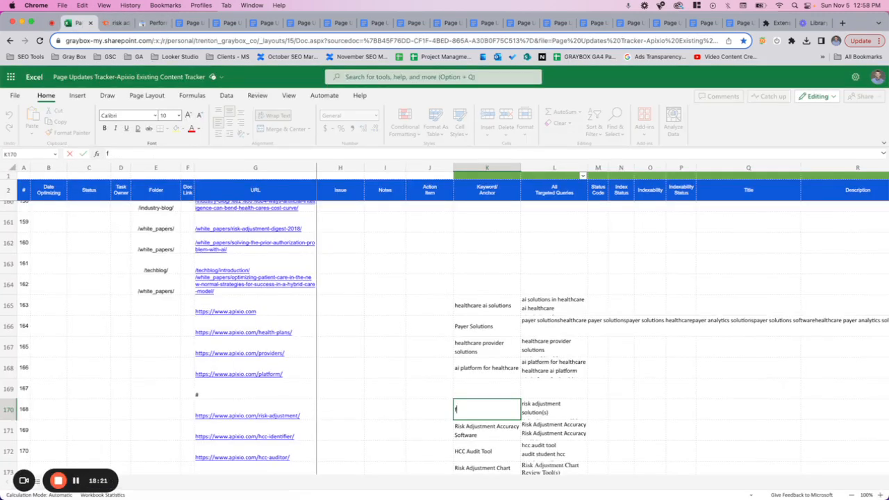
pyautogui.click(415, 375)
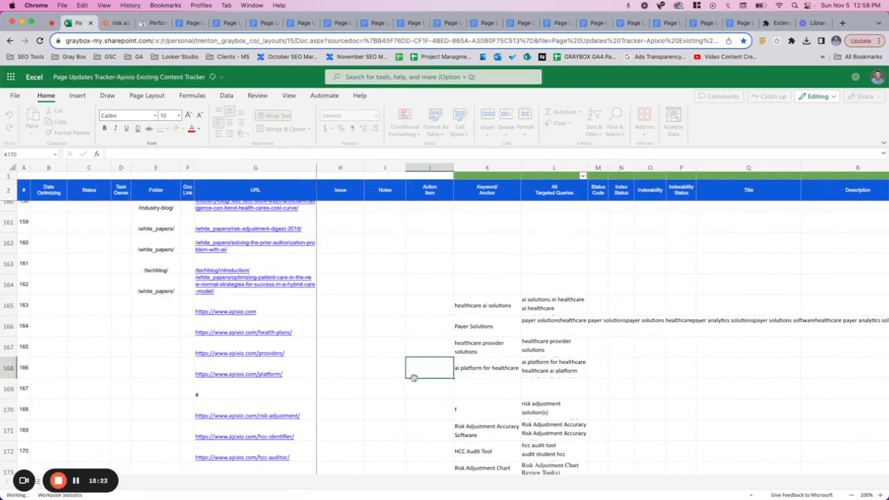
pyautogui.press('super+z')
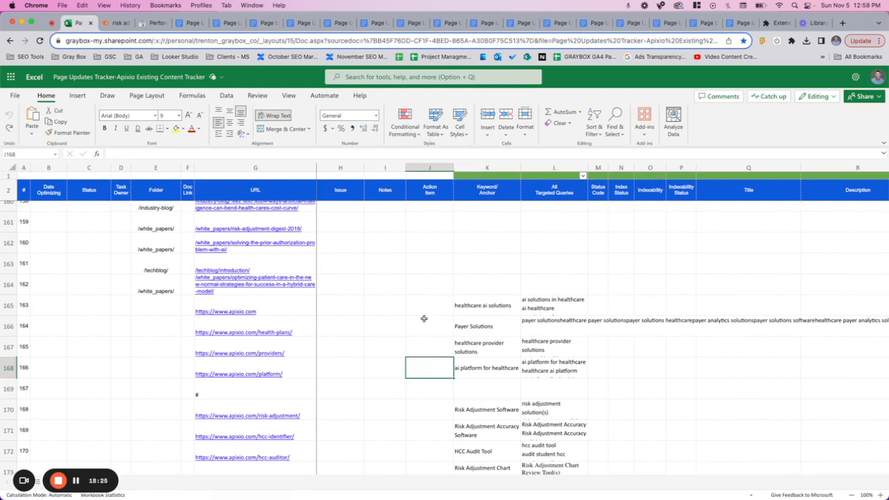
# - Search the tracker for "risk adjusted performance" and "risk adjusted perform", then close the search
pyautogui.press('super+f')
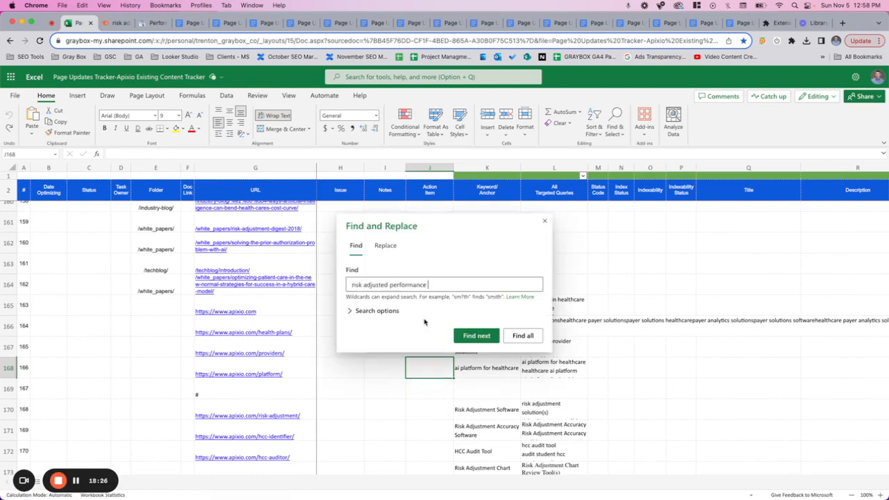
pyautogui.click(528, 337)
pyautogui.click(455, 278)
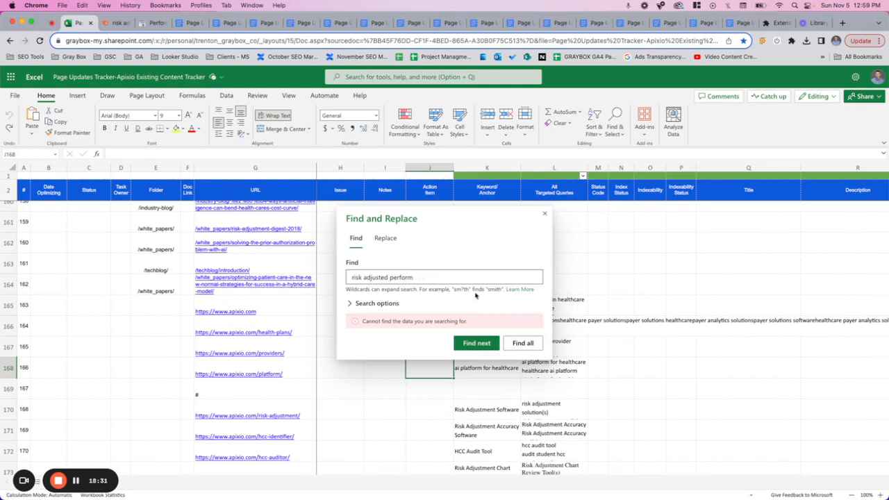
pyautogui.click(521, 344)
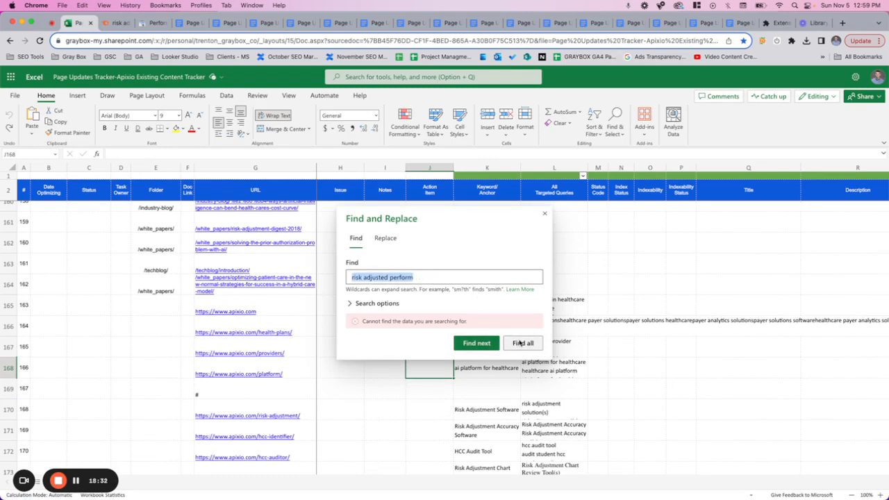
pyautogui.click(545, 213)
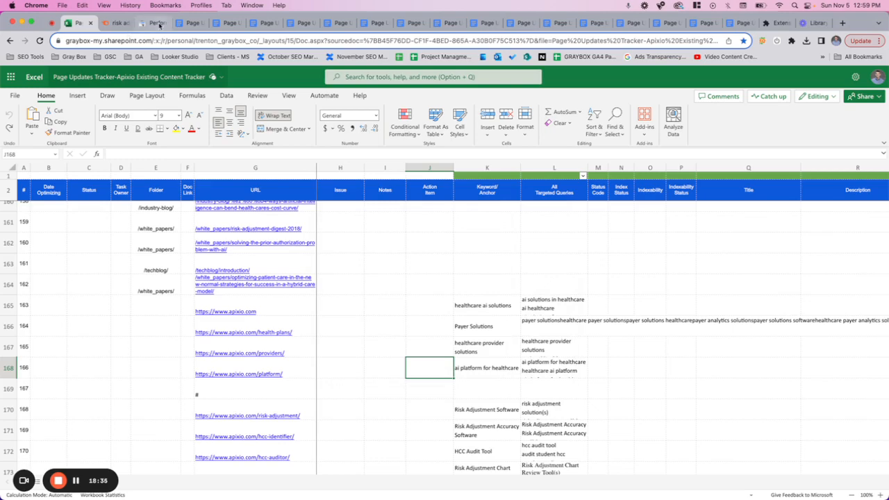
# - Back in Semrush, mark "risk adjusted performance" and "risk adjusted performance management" in the performance group
pyautogui.click(118, 22)
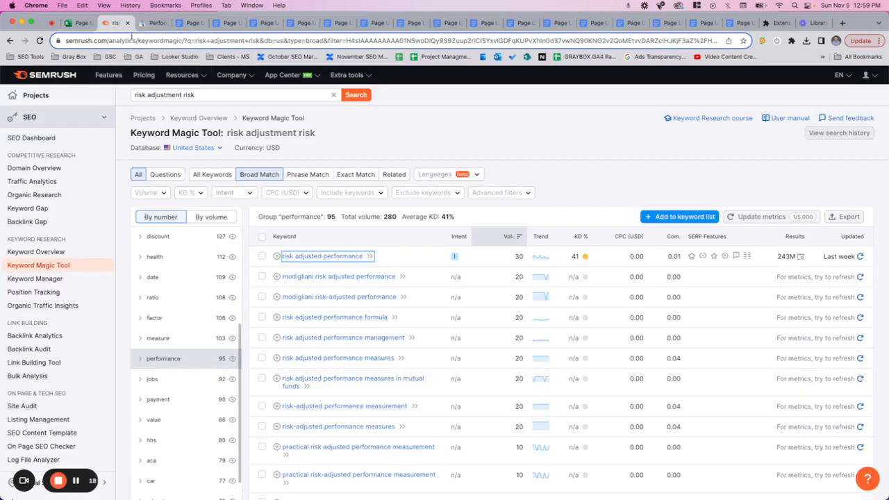
pyautogui.click(262, 256)
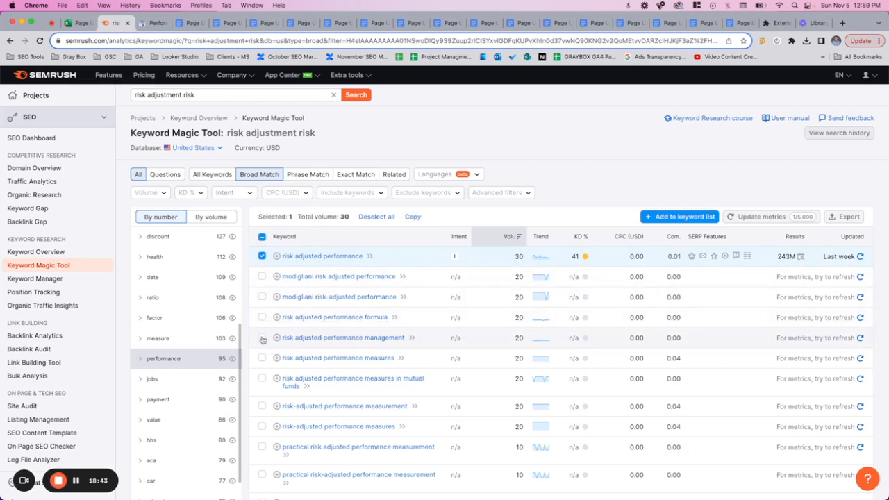
pyautogui.click(262, 338)
pyautogui.scroll(-3, 267, 397)
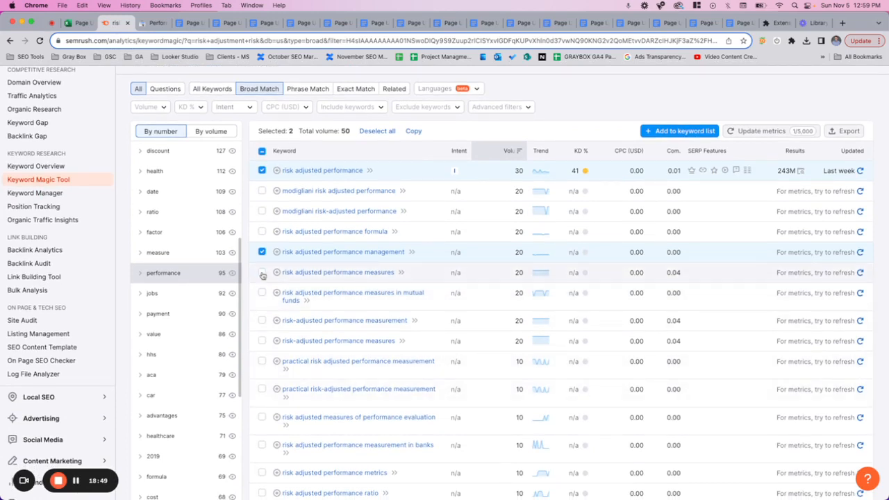
pyautogui.click(262, 273)
pyautogui.click(262, 273)
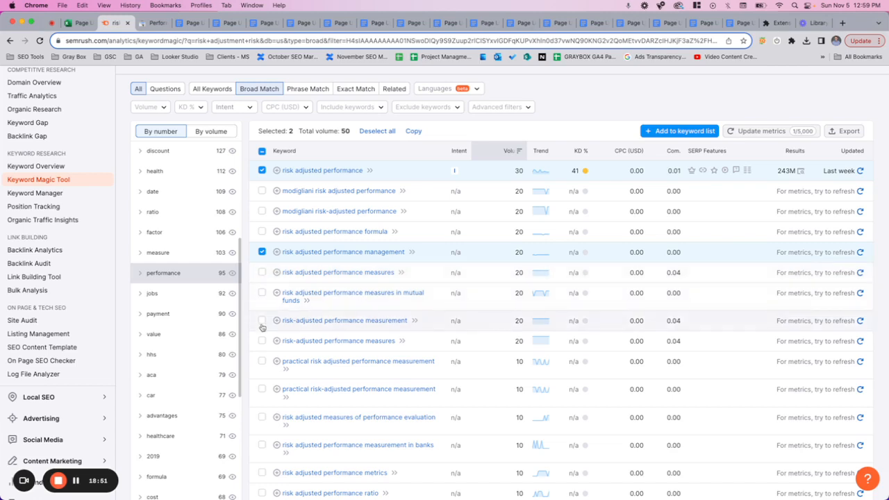
# - Mark "risk adjusted performance measures", "risk-adjusted performance measurement" and "risk-adjusted performance measures" in the keyword results
pyautogui.scroll(-1, 266, 384)
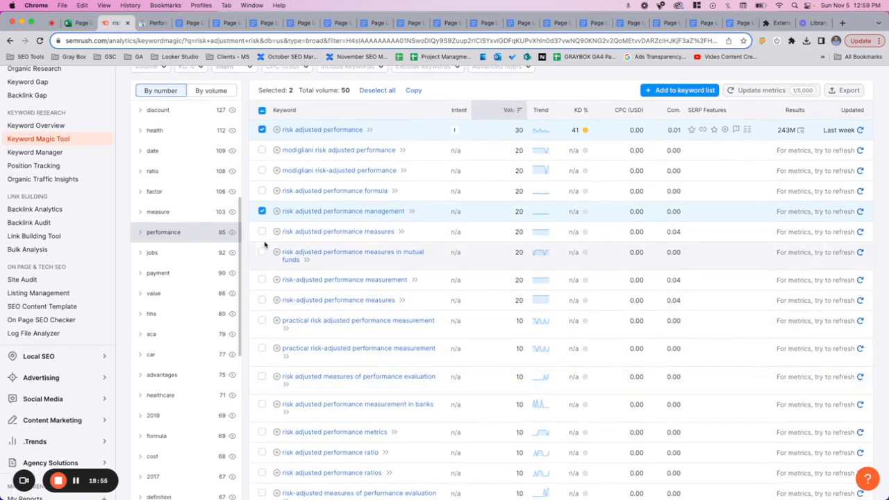
pyautogui.click(261, 232)
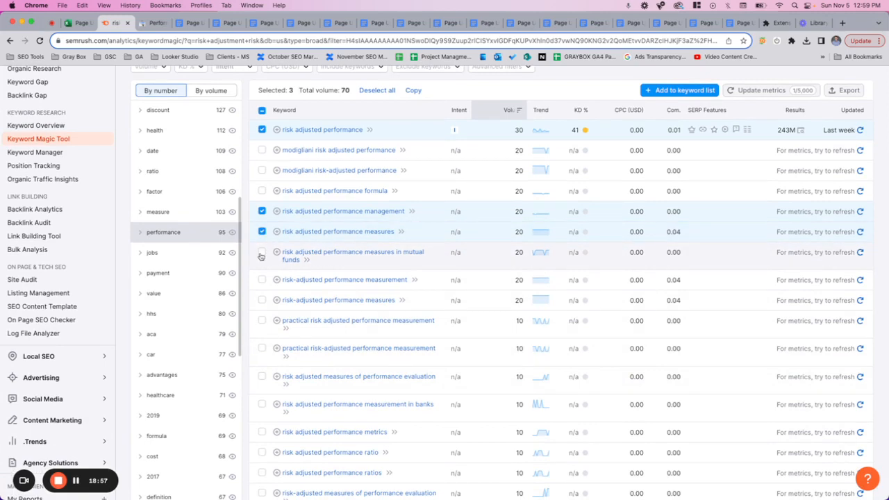
pyautogui.click(262, 279)
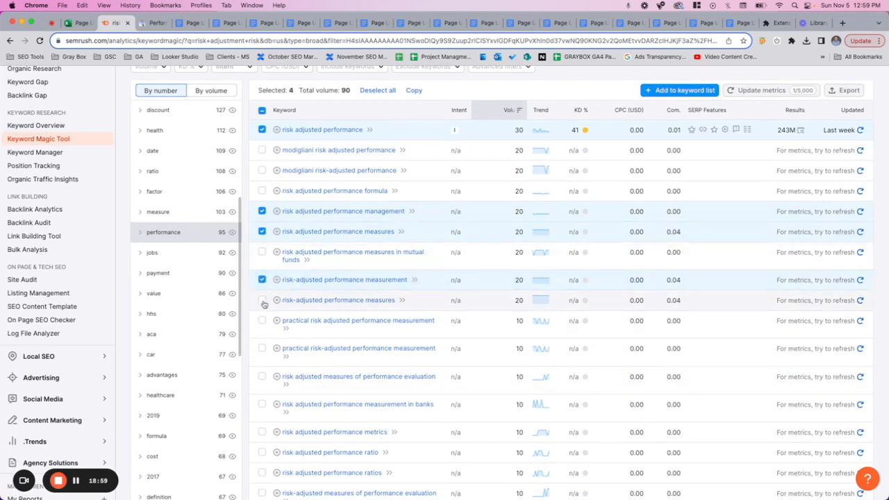
pyautogui.click(262, 301)
pyautogui.scroll(-2, 270, 371)
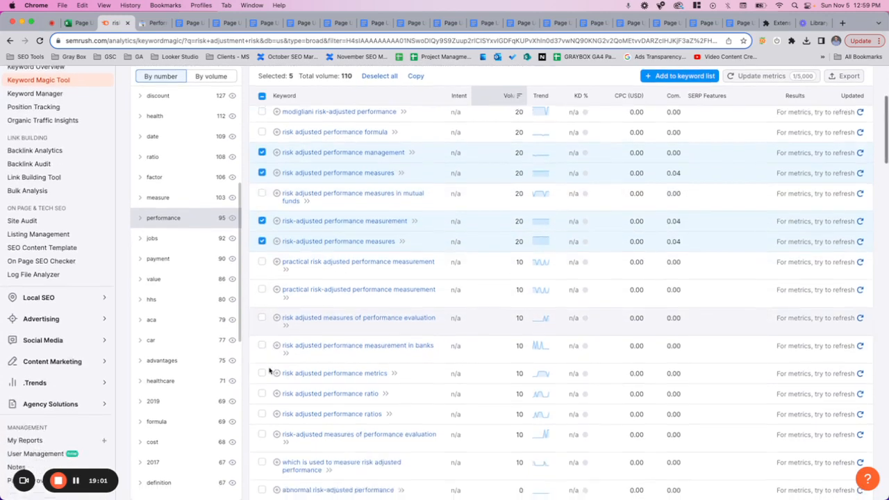
# - Add "abnormal risk-adjusted performance" to the marked keywords and copy the whole selection
pyautogui.scroll(-1, 270, 372)
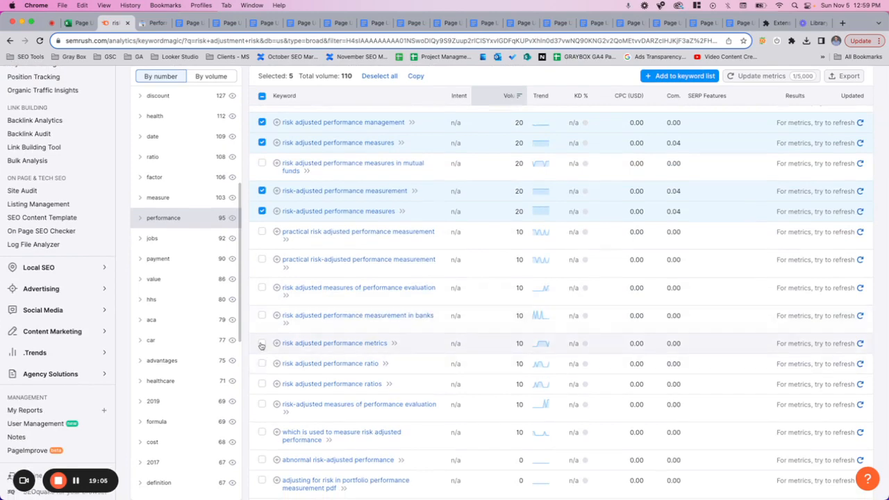
pyautogui.scroll(-4, 261, 345)
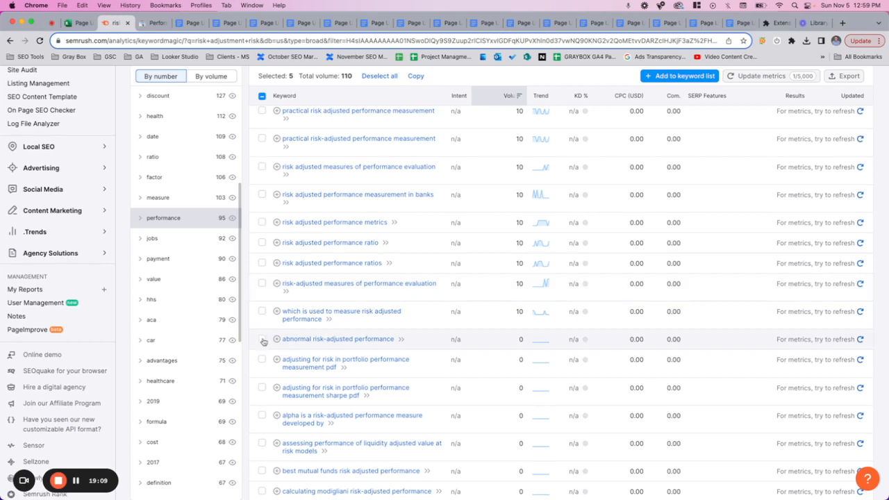
pyautogui.click(262, 340)
pyautogui.scroll(-2, 263, 340)
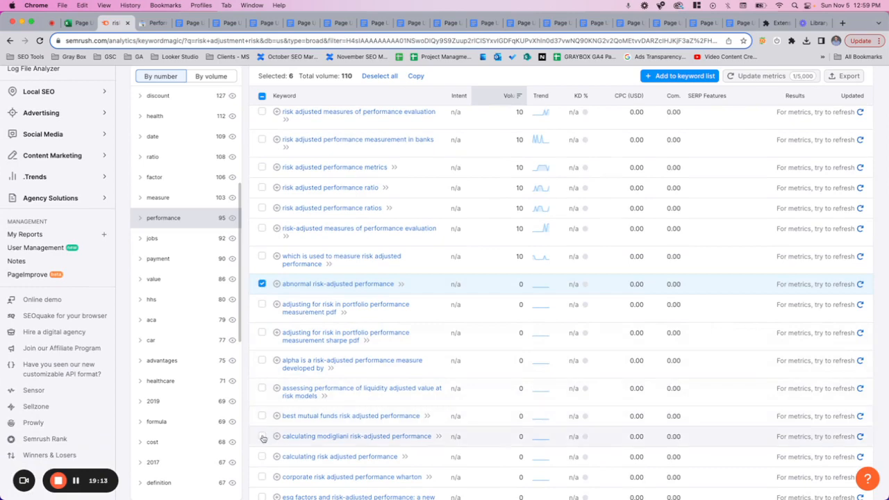
pyautogui.scroll(-2, 263, 438)
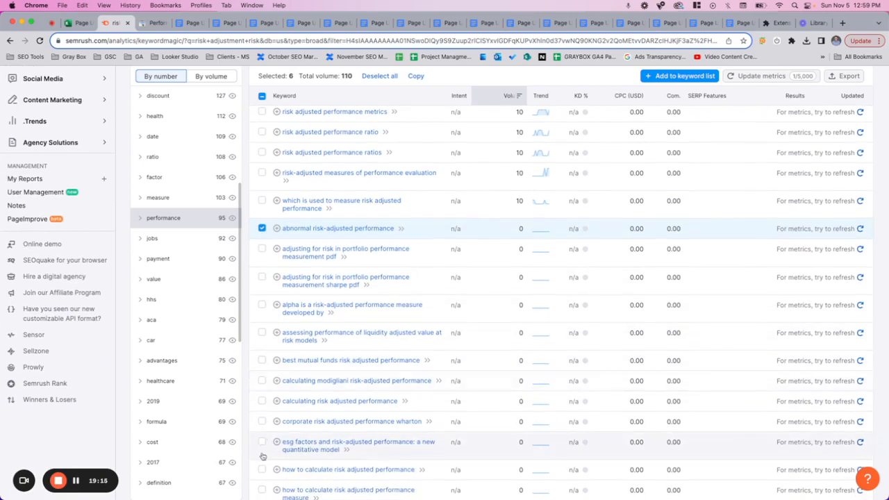
pyautogui.scroll(10, 278, 401)
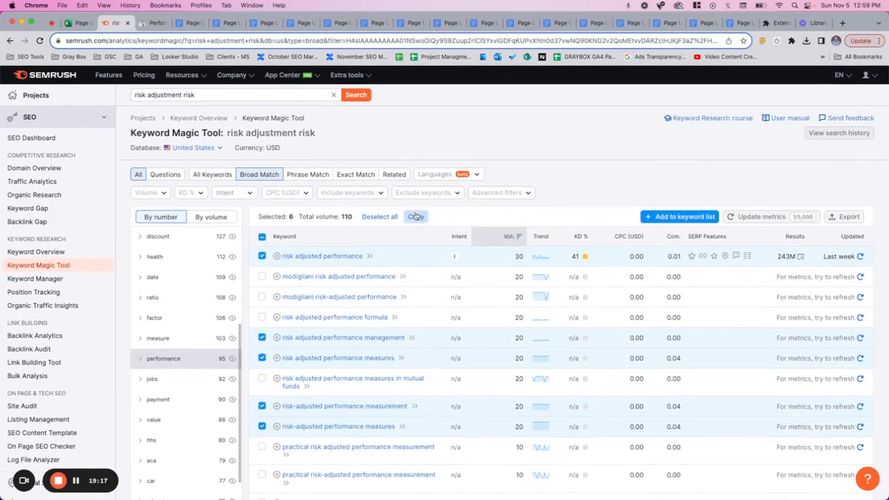
# - Filter the results to include any of the keywords "manage" and "manag", and refresh the metrics of "medicare risk adjustment manager"
pyautogui.click(375, 192)
pyautogui.click(399, 251)
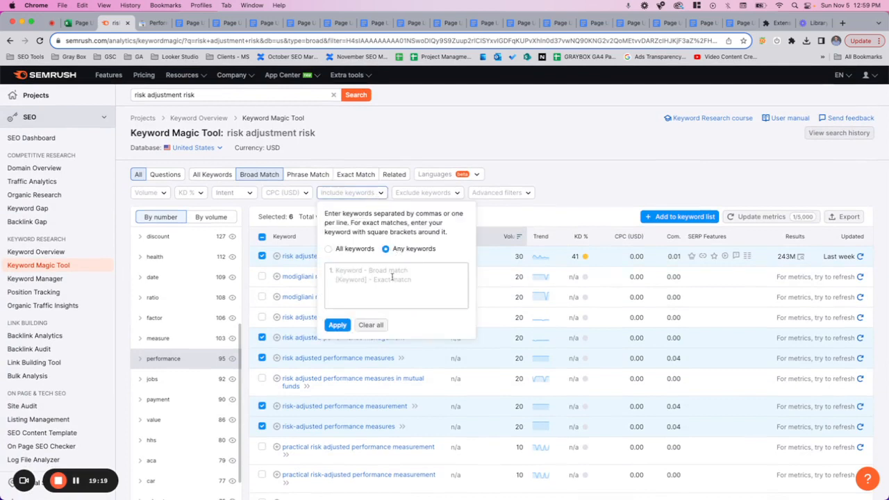
pyautogui.click(392, 277)
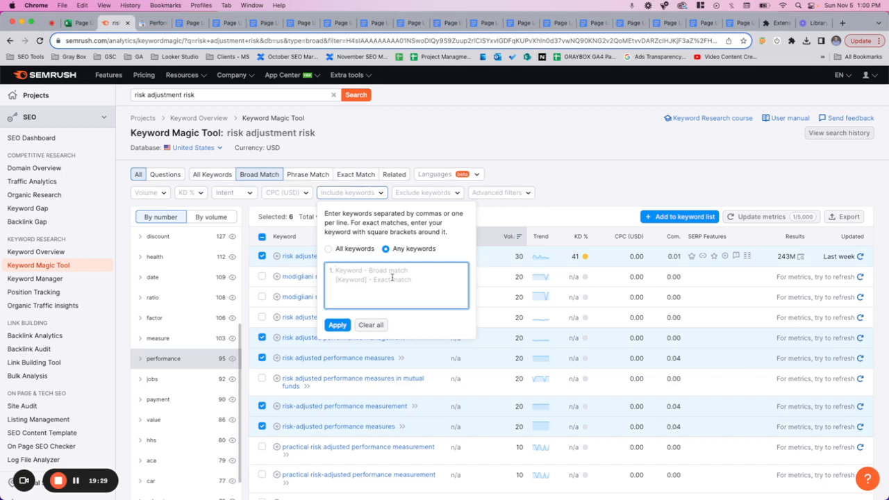
pyautogui.write('manage manag')
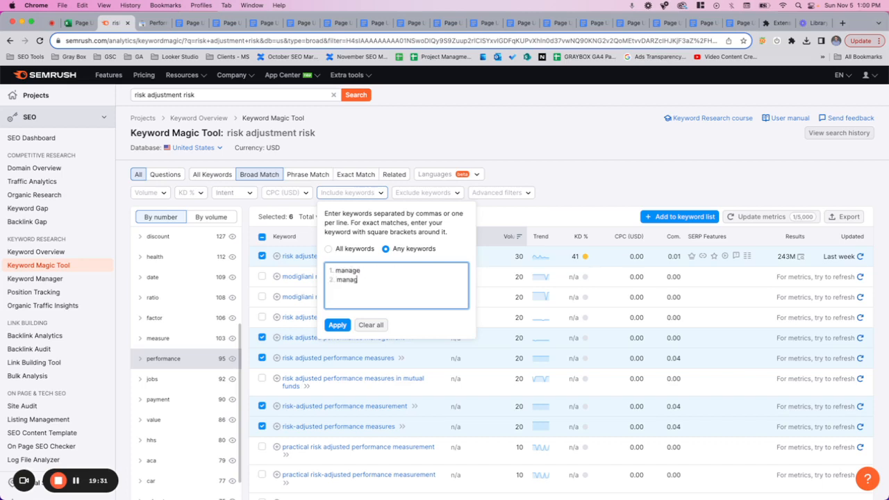
pyautogui.click(338, 325)
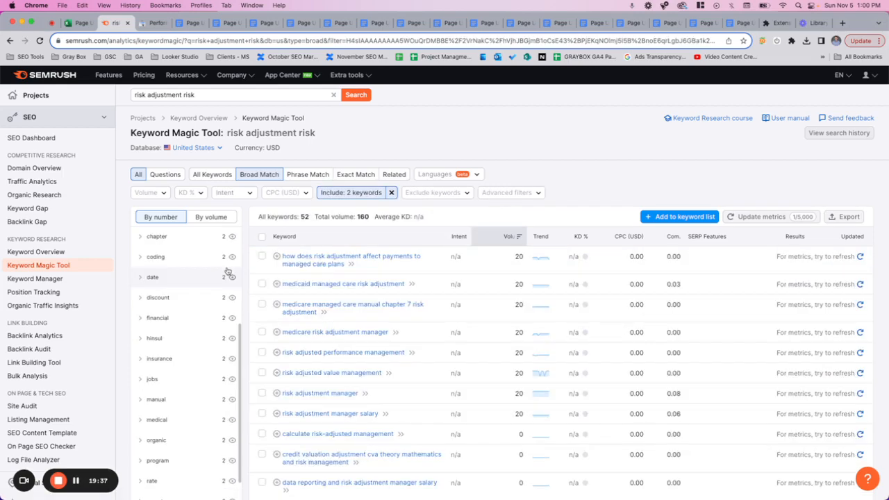
pyautogui.scroll(-1, 311, 353)
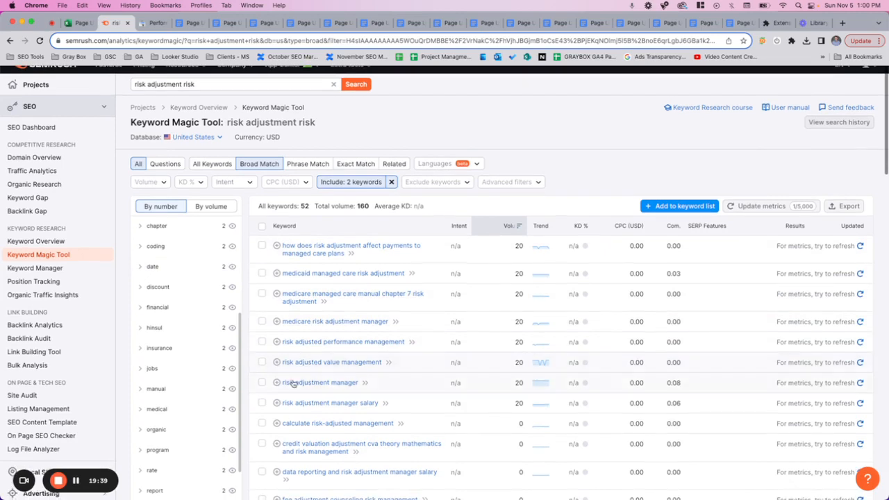
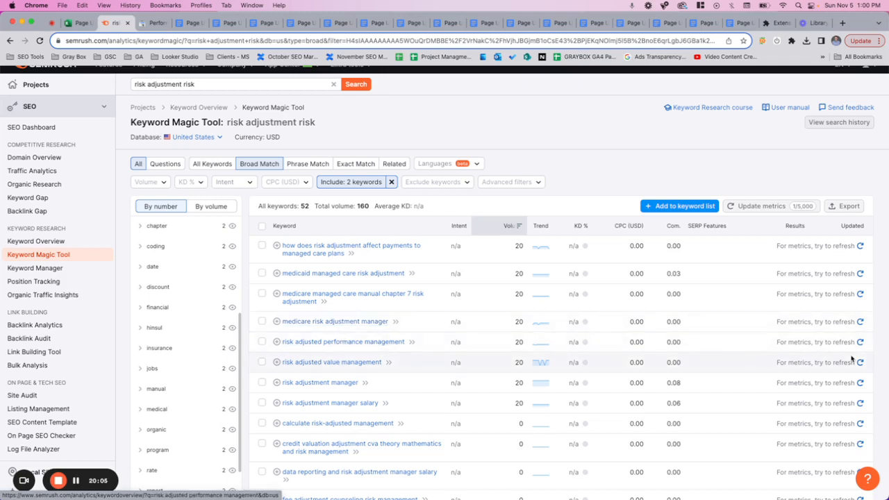
pyautogui.click(861, 323)
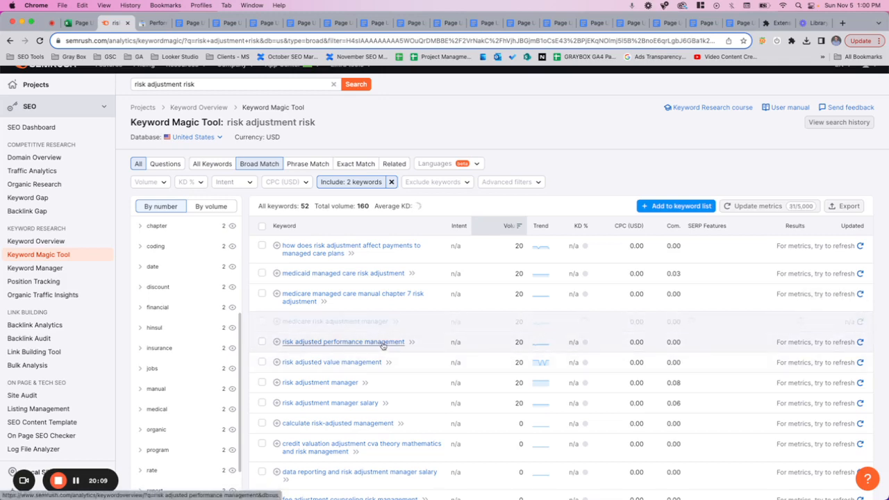
# - Switch to the managing-the-risks-of-risk-adjustment-coding document in Google Docs and paste the copied performance keywords at the end of its keyword bullets
pyautogui.click(187, 23)
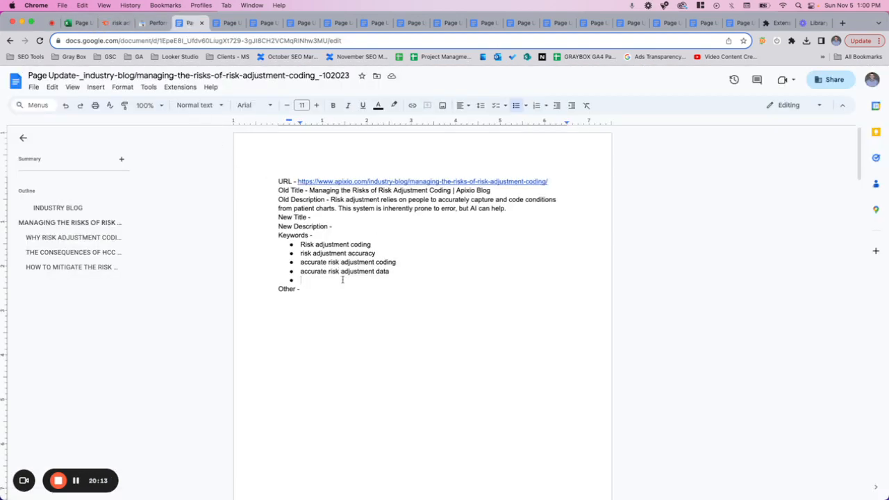
pyautogui.press('super+v')
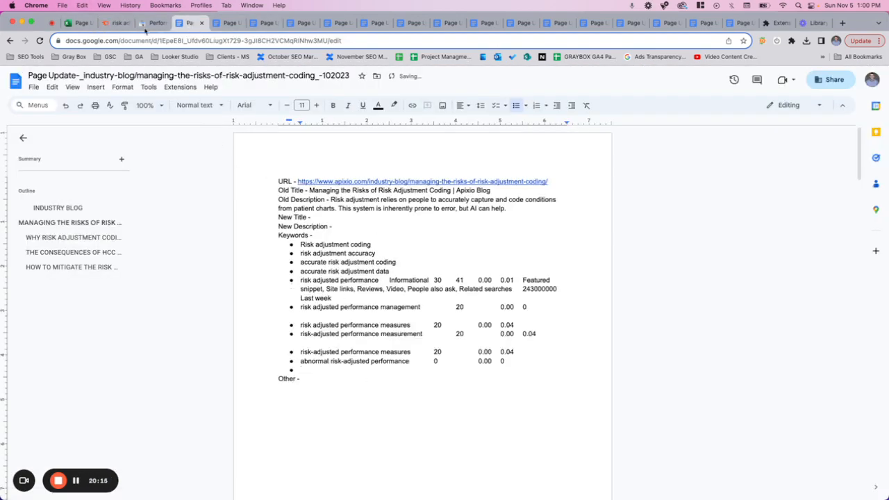
# - Back in Semrush, mark "risk adjusted performance management" and "risk adjustment manager", and refresh the metrics of "risk adjustment manager"
pyautogui.click(116, 23)
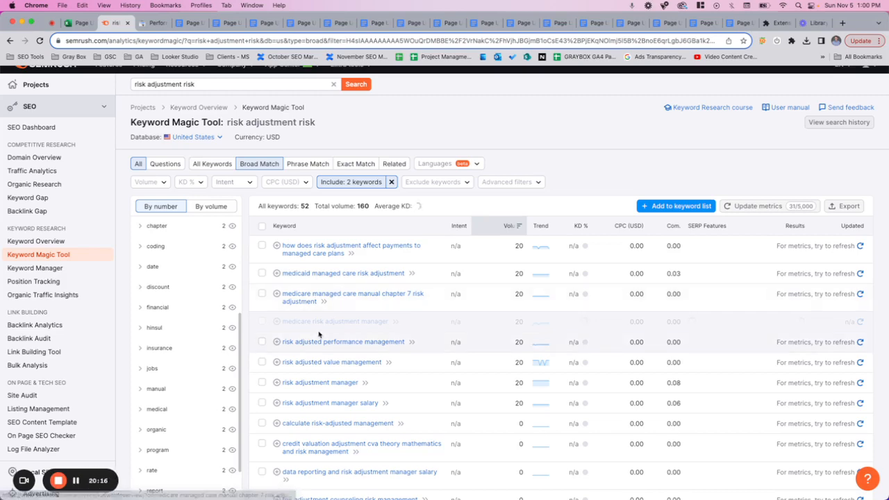
pyautogui.click(262, 342)
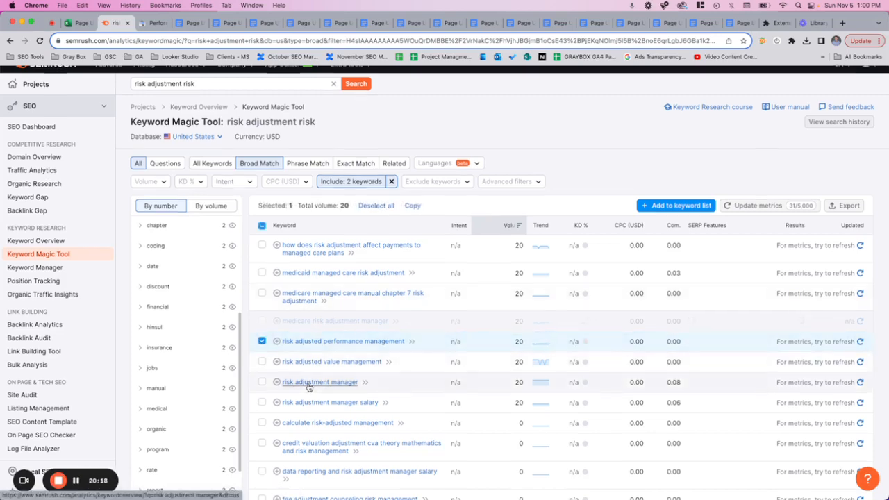
pyautogui.scroll(-2, 310, 388)
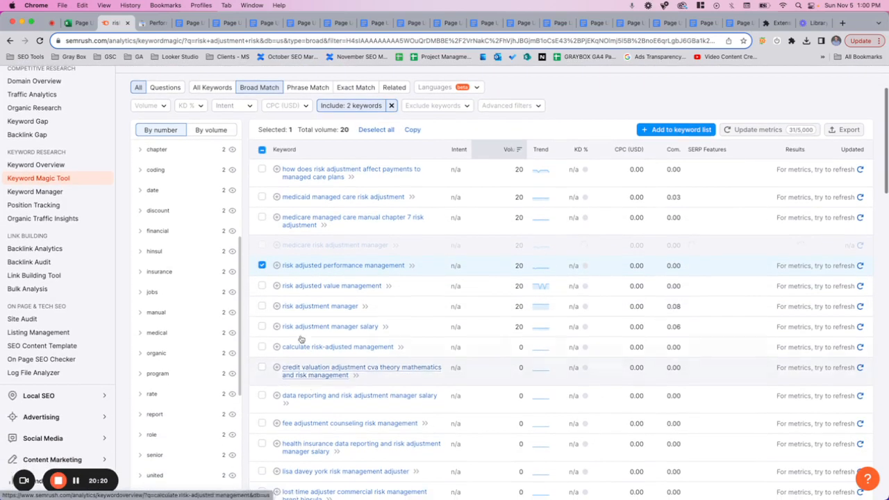
pyautogui.click(261, 307)
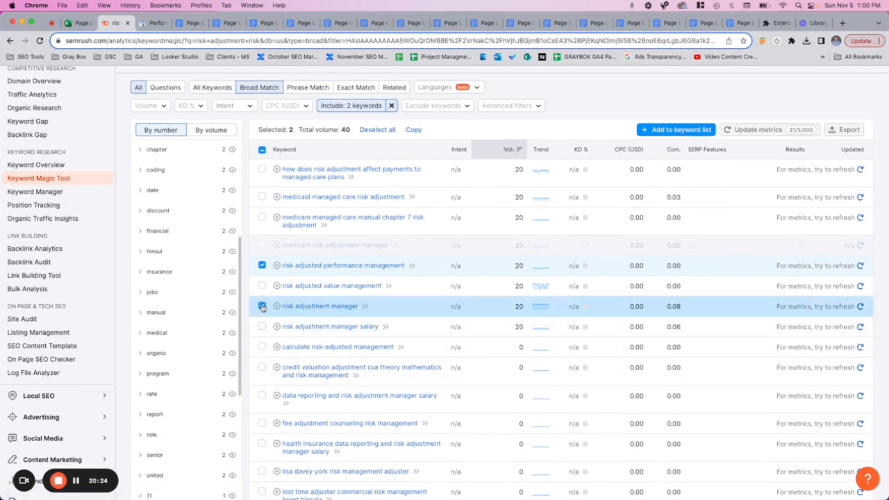
pyautogui.click(861, 307)
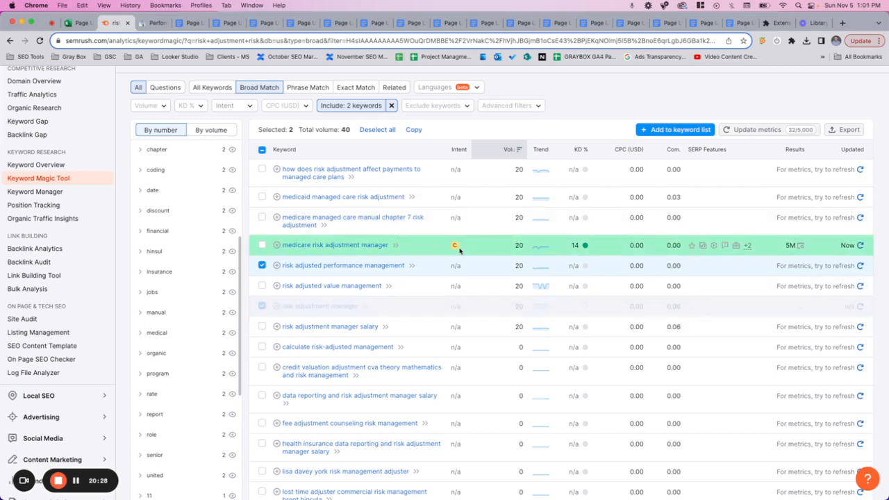
# - Open the keyword overview for "medicare risk adjustment manager", examine the ranking pages in its SERP analysis, and close it
pyautogui.click(359, 247)
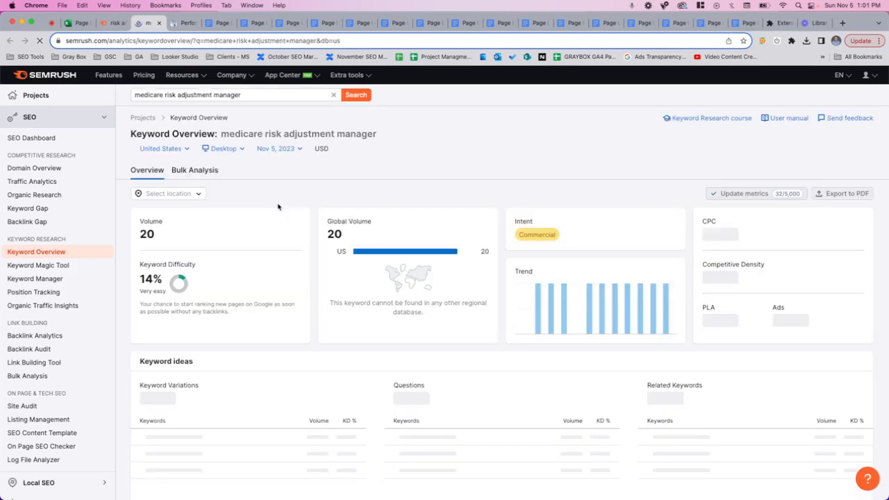
pyautogui.scroll(-10, 278, 206)
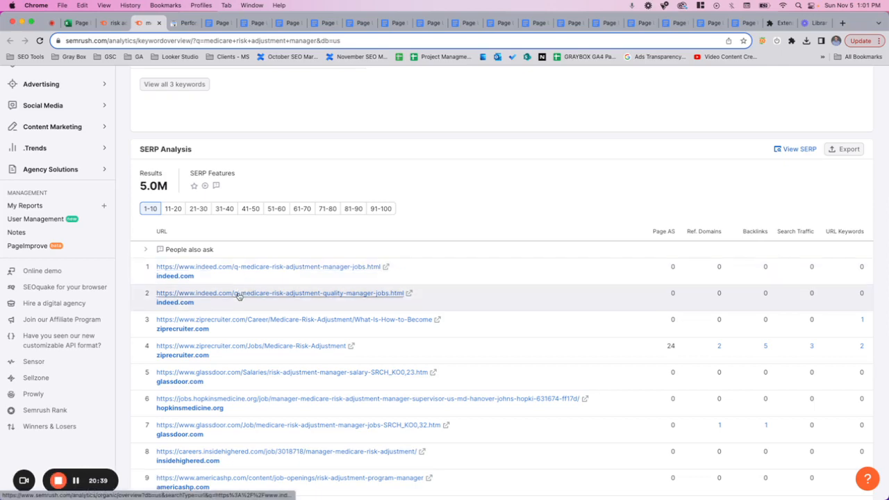
pyautogui.scroll(-1, 239, 294)
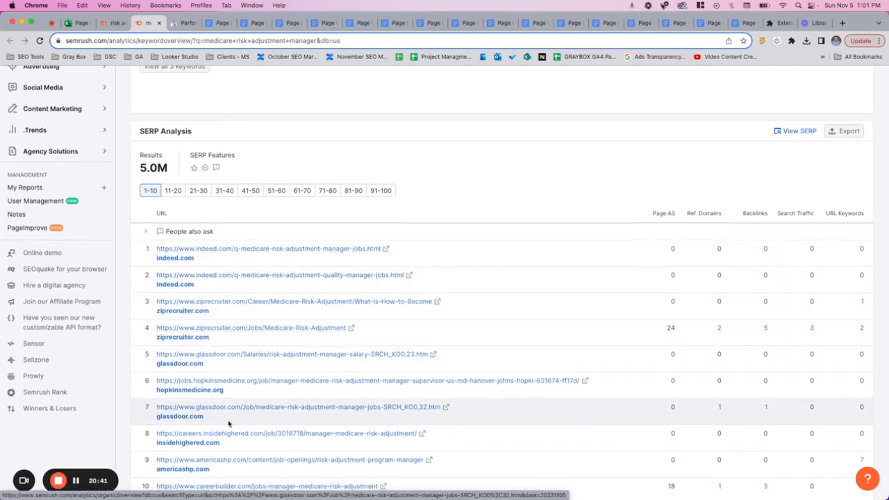
pyautogui.scroll(5, 230, 423)
pyautogui.scroll(5, 230, 423)
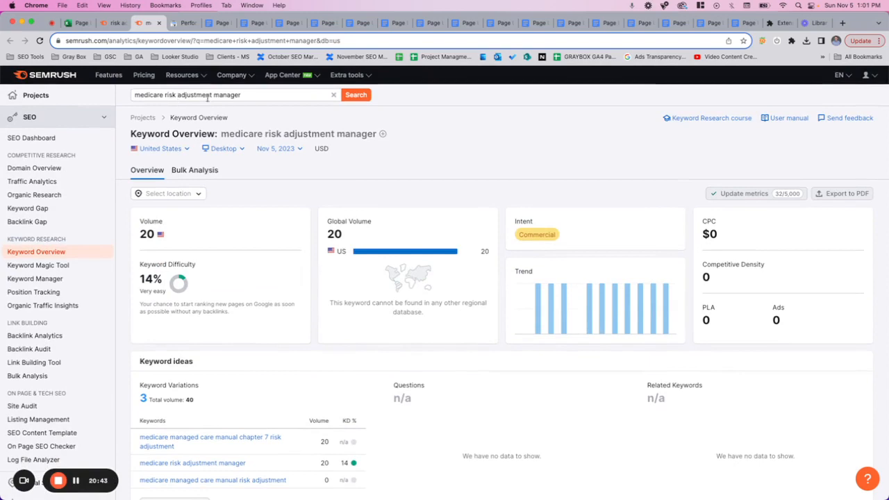
pyautogui.moveTo(248, 98); pyautogui.dragTo(132, 93)
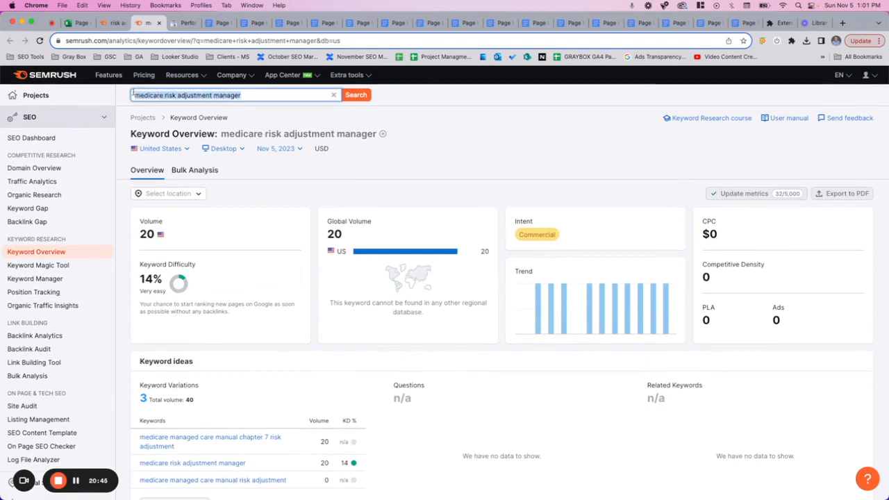
pyautogui.click(159, 23)
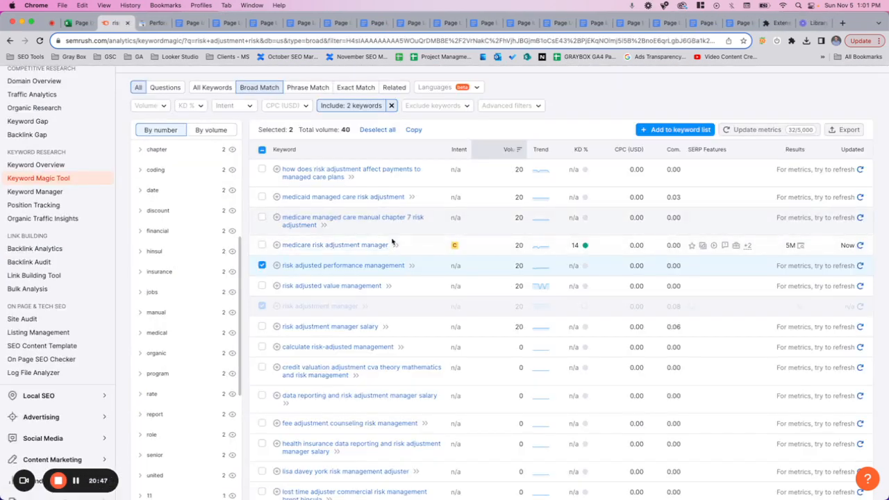
# - Check the ranking pages for "risk adjustment manager" in its keyword overview, then return to the filtered keyword results
pyautogui.moveTo(455, 249)
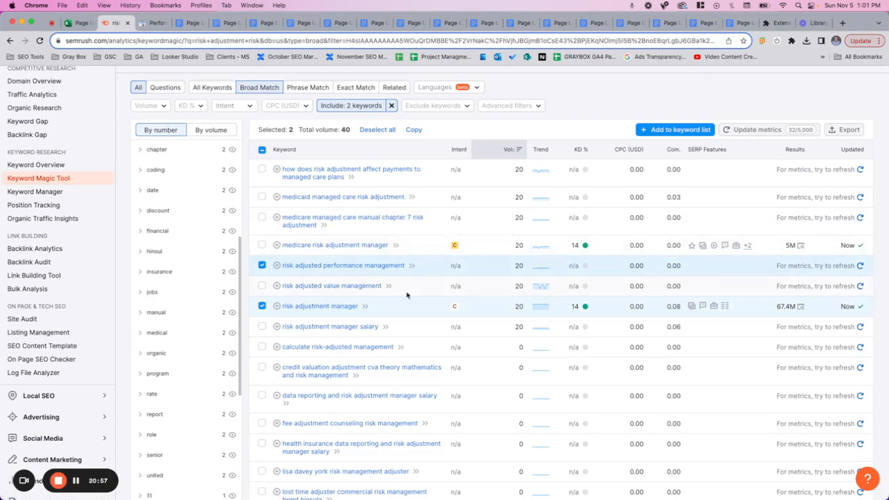
pyautogui.click(341, 306)
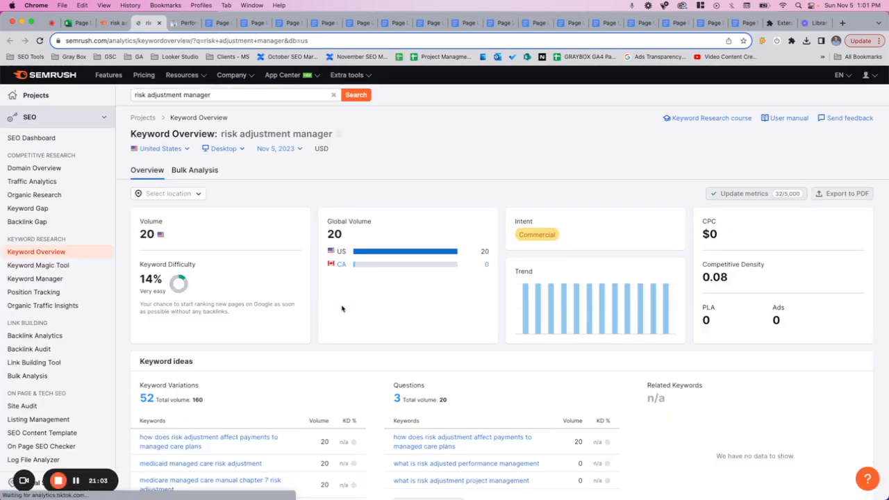
pyautogui.scroll(-5, 341, 309)
pyautogui.scroll(-10, 342, 308)
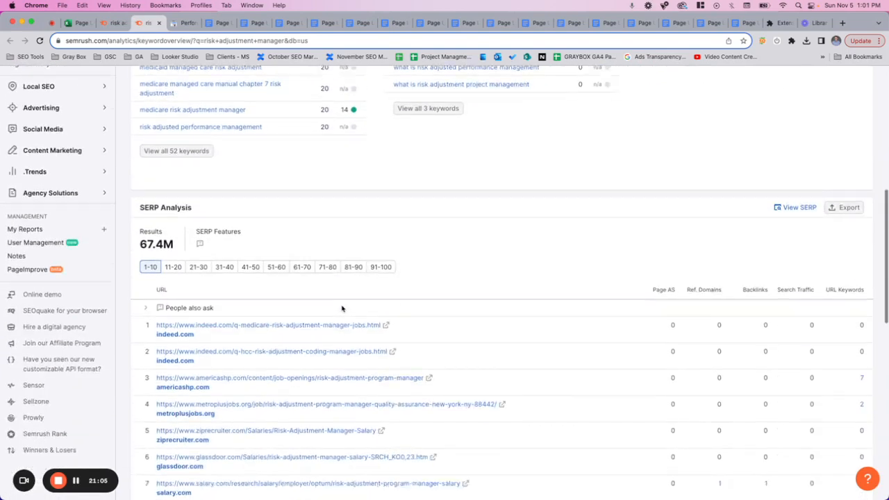
pyautogui.click(159, 23)
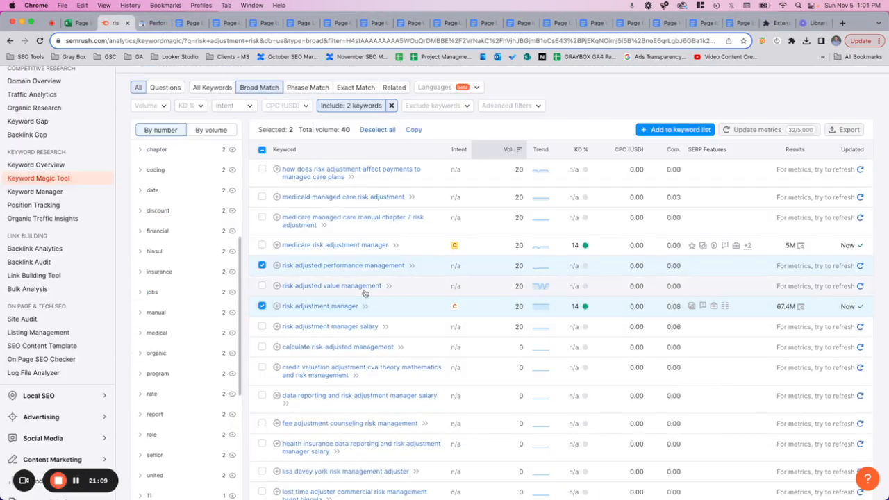
# - Unmark "risk adjustment manager" and "risk adjusted performance management" in the filtered keyword results
pyautogui.click(262, 307)
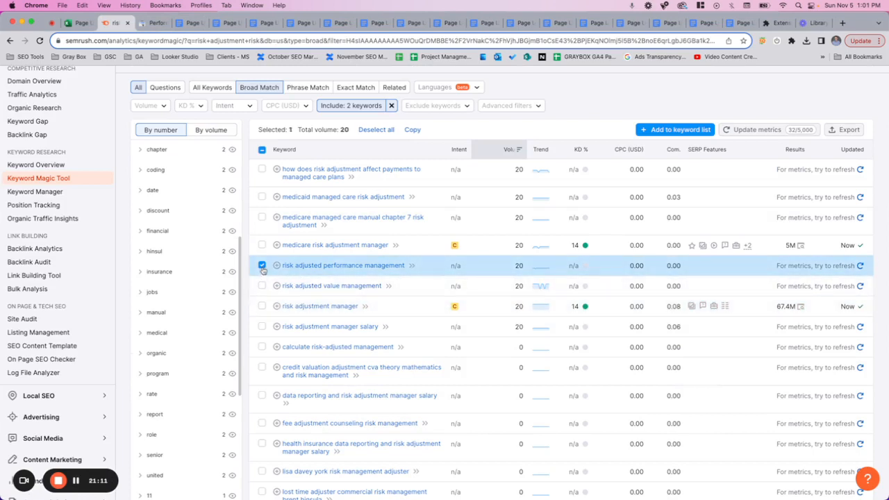
pyautogui.click(262, 266)
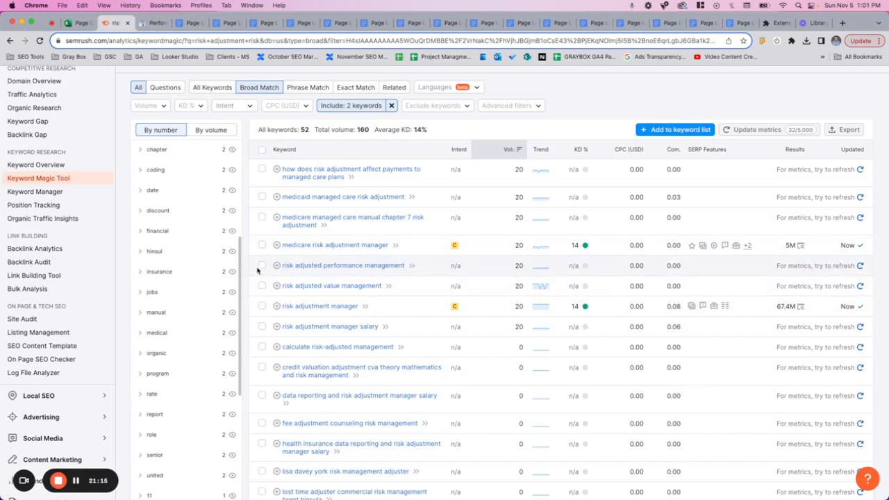
# - Mark "risk adjusted performance management" and look through the rest of the filtered keyword results for further candidates
pyautogui.click(262, 266)
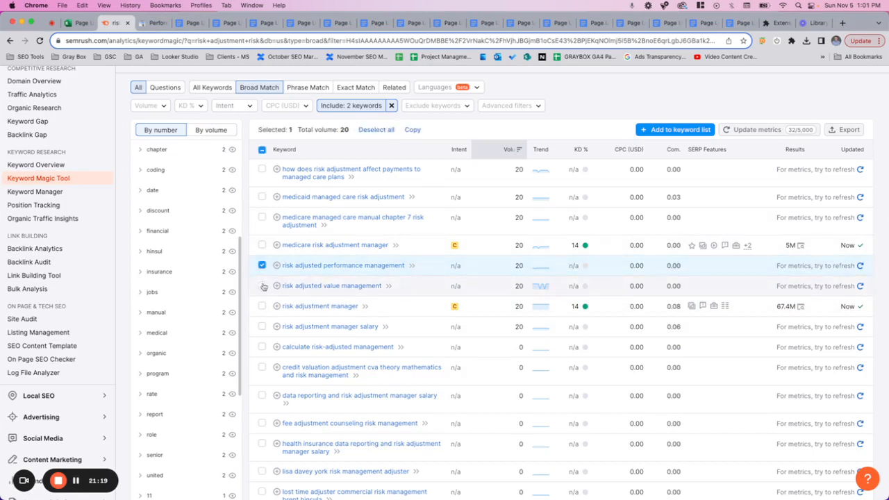
pyautogui.scroll(-2, 288, 384)
pyautogui.scroll(-1, 288, 384)
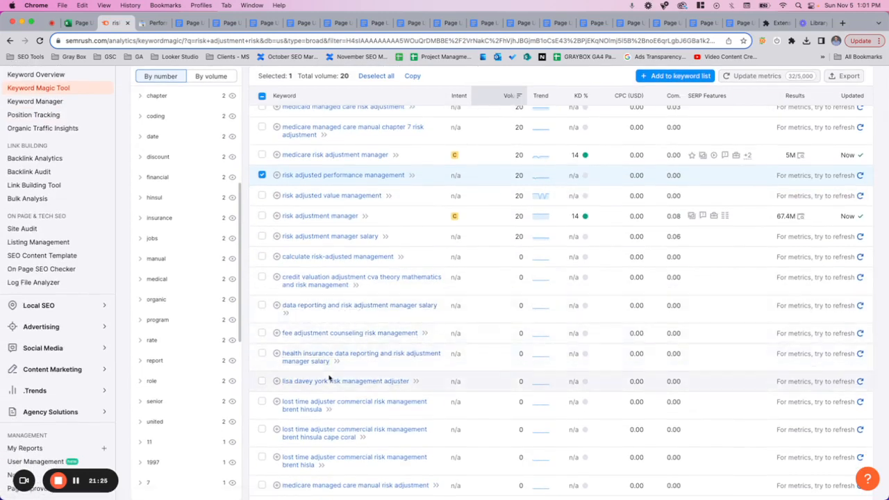
pyautogui.scroll(-3, 330, 375)
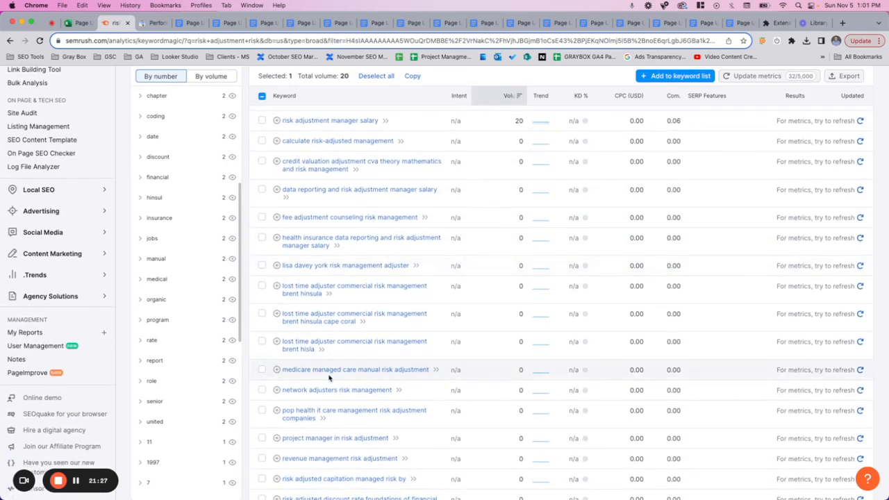
pyautogui.scroll(-3, 330, 377)
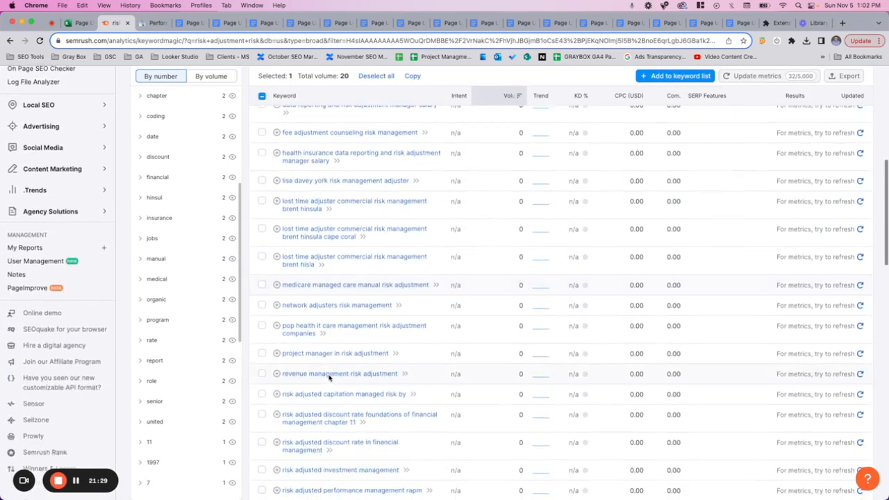
pyautogui.scroll(-2, 329, 377)
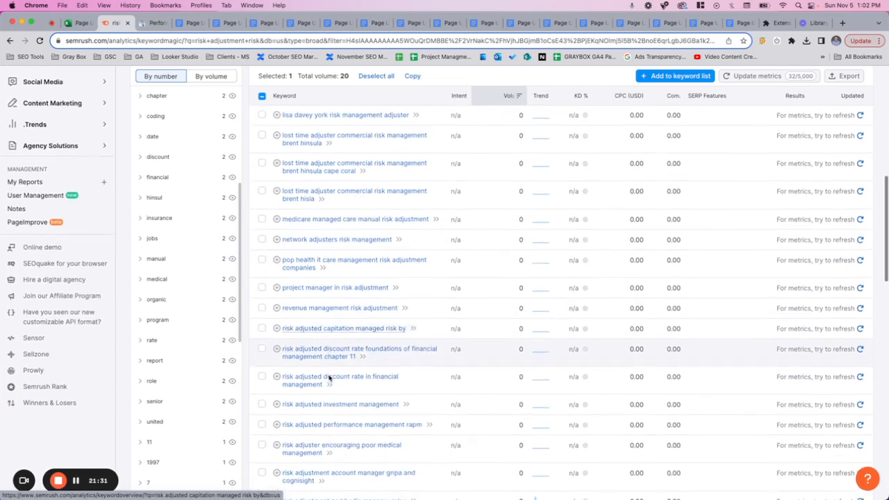
pyautogui.scroll(12, 330, 378)
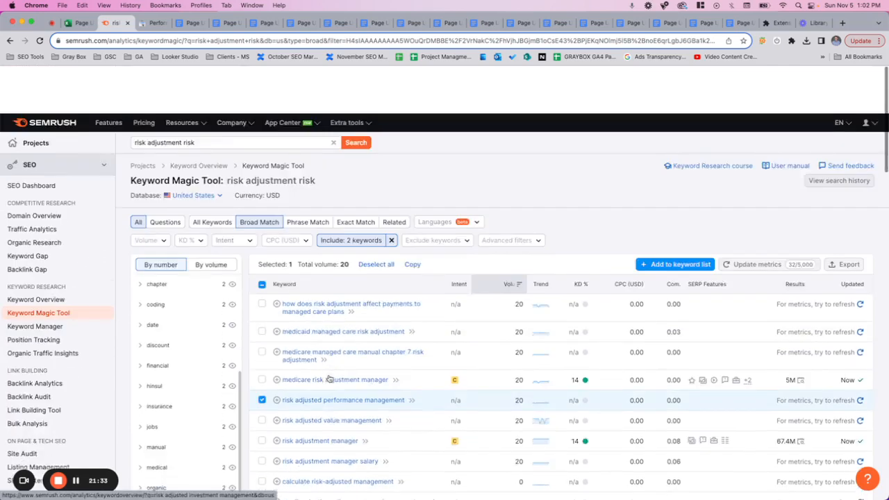
# - Copy the marked keyword "risk adjusted performance management" from Semrush into the last bullet of the page-update document's Keywords list
pyautogui.click(186, 23)
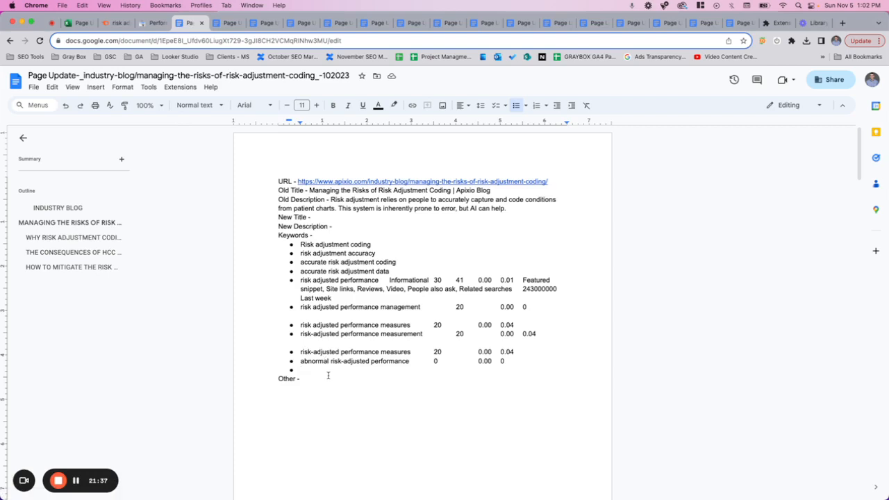
pyautogui.write('risk adjusted performance\tInformational\t30\t41\t0.00\t0.01\tFeatured snippet, Site links, Reviews, Video, People also ask, Related searches\t243000000\tLast week risk adjusted performance management\t20\t0.00\t0  risk adjusted performance measures\t20\t0.00\t0.04 risk-adjusted performance measurement\t20\t0.00\t0.04  risk-adjusted performance measures\t20\t0.00\t0.04 abnormal risk-adjusted performance\t0\t0.00\t0')
pyautogui.click(117, 23)
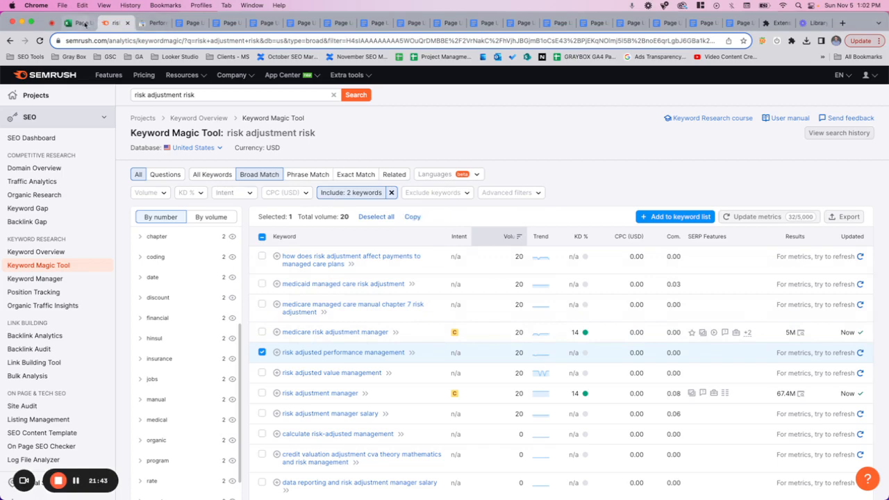
pyautogui.click(191, 23)
pyautogui.write('risk adjusted performance management\t20\t\t0.00\t0')
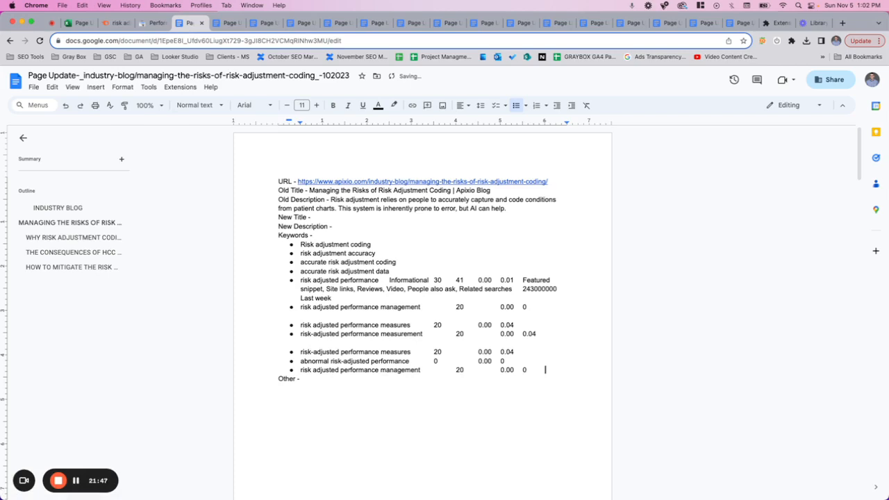
# - Strip the pasted metrics from the last three keyword bullets and remove the blank line below "risk-adjusted performance measurement"
pyautogui.moveTo(535, 369); pyautogui.dragTo(433, 370)
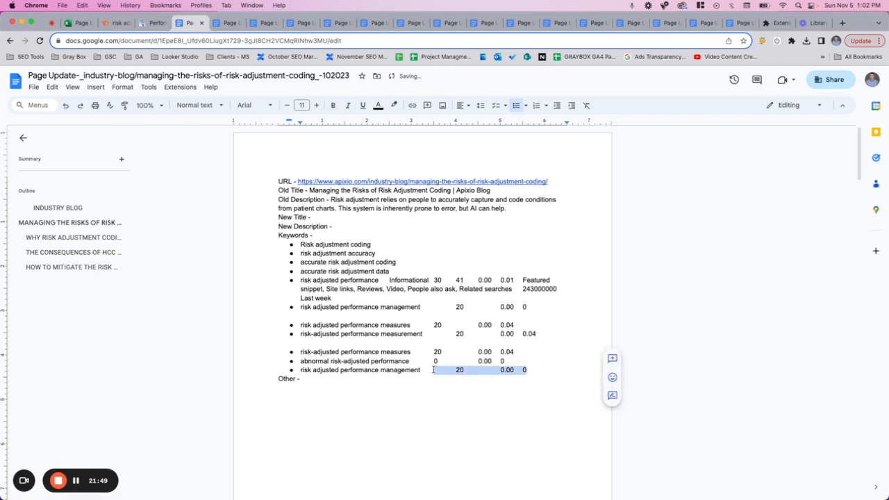
pyautogui.press('BackSpace')
pyautogui.moveTo(512, 362); pyautogui.dragTo(434, 361)
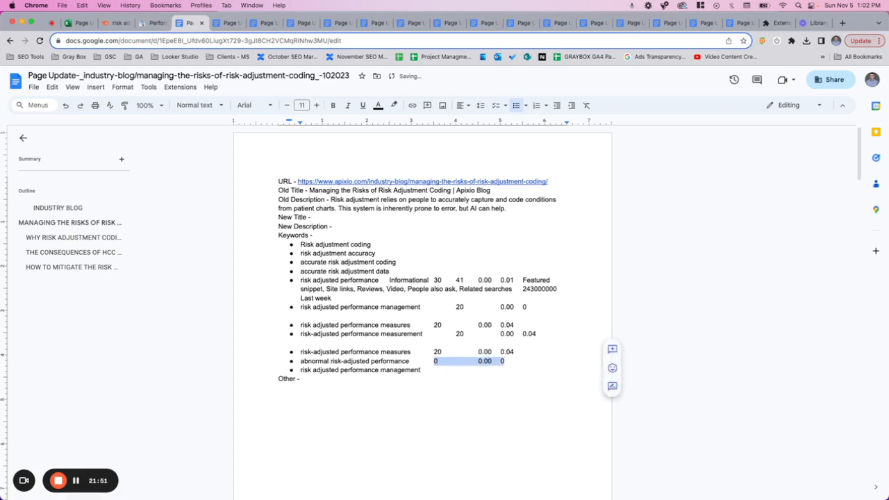
pyautogui.press('BackSpace')
pyautogui.moveTo(523, 353); pyautogui.dragTo(432, 352)
pyautogui.press('BackSpace')
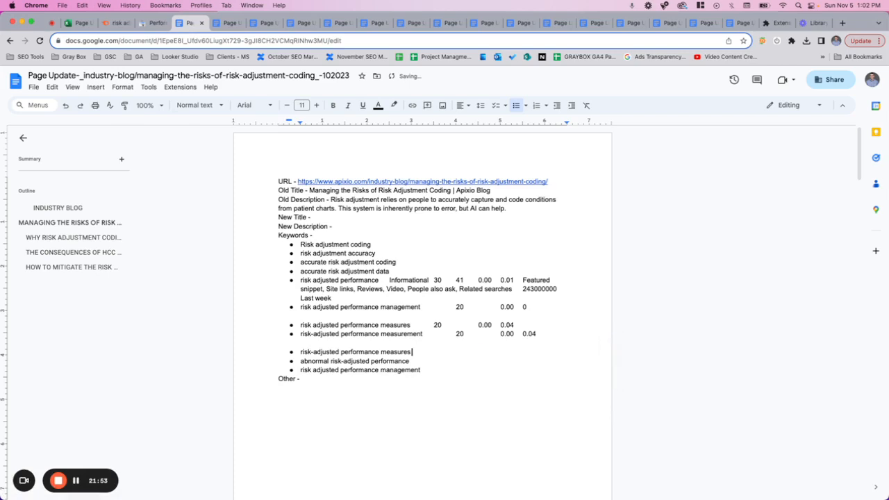
pyautogui.press('BackSpace')
pyautogui.click(351, 343)
pyautogui.press('BackSpace')
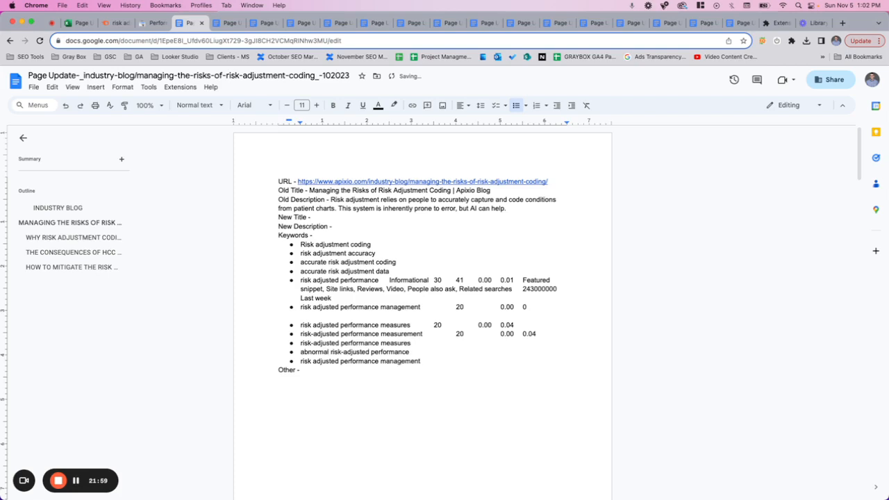
# - Strip the metrics from "risk-adjusted performance measurement" and "risk adjusted performance measures", and remove the blank line above them
pyautogui.click(566, 335)
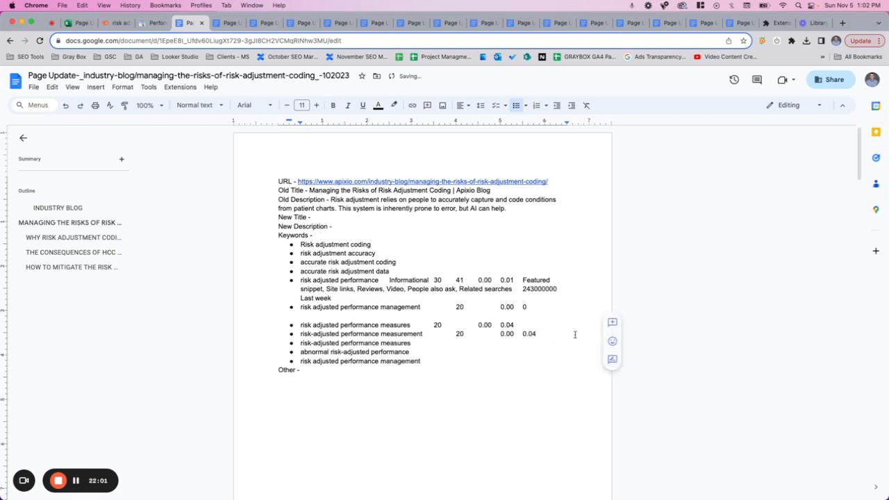
pyautogui.moveTo(567, 334); pyautogui.dragTo(427, 332)
pyautogui.press('BackSpace')
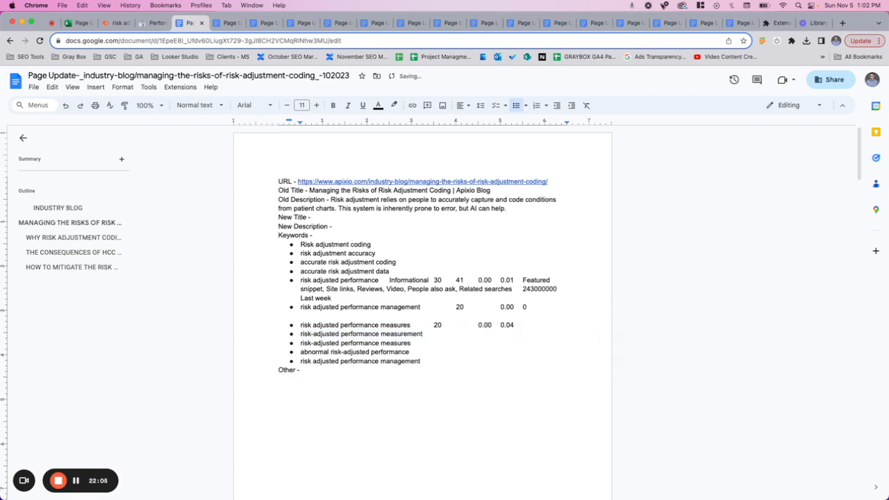
pyautogui.moveTo(515, 325); pyautogui.dragTo(413, 326)
pyautogui.press('BackSpace')
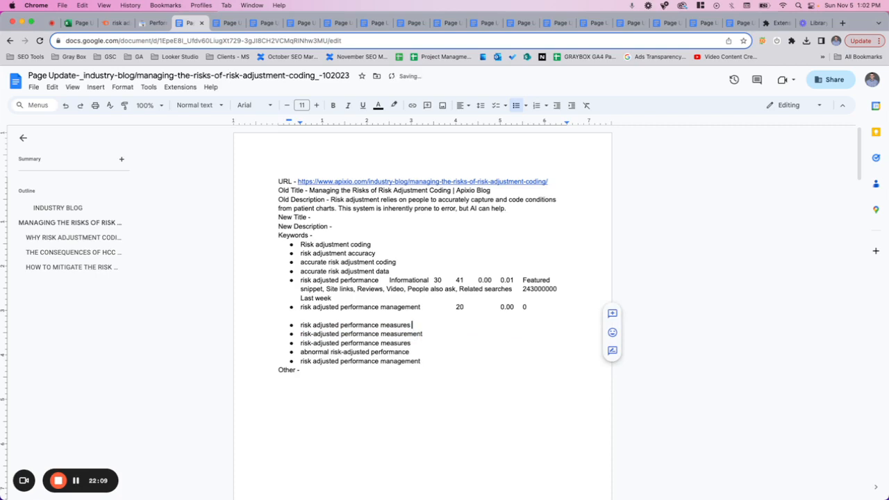
pyautogui.click(355, 316)
pyautogui.press('BackSpace')
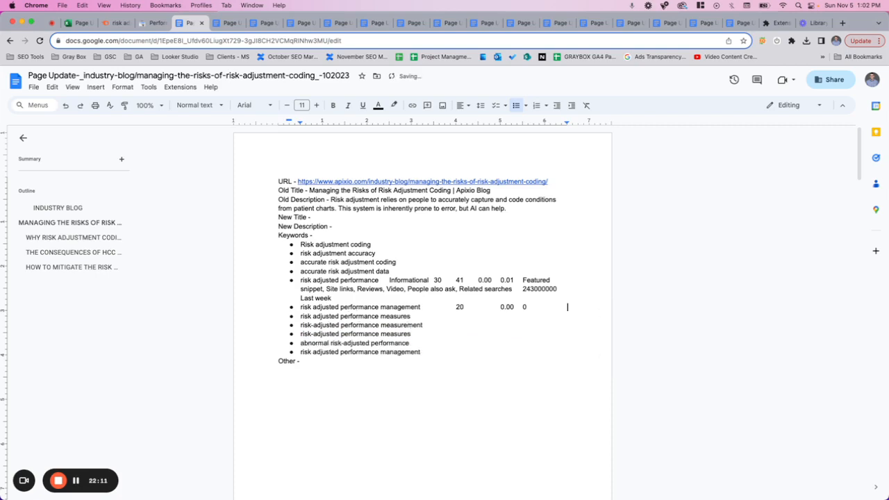
# - Delete the remaining metrics text after the first "risk adjusted performance management" bullet and after "risk adjusted performance"
pyautogui.moveTo(568, 307); pyautogui.dragTo(443, 305)
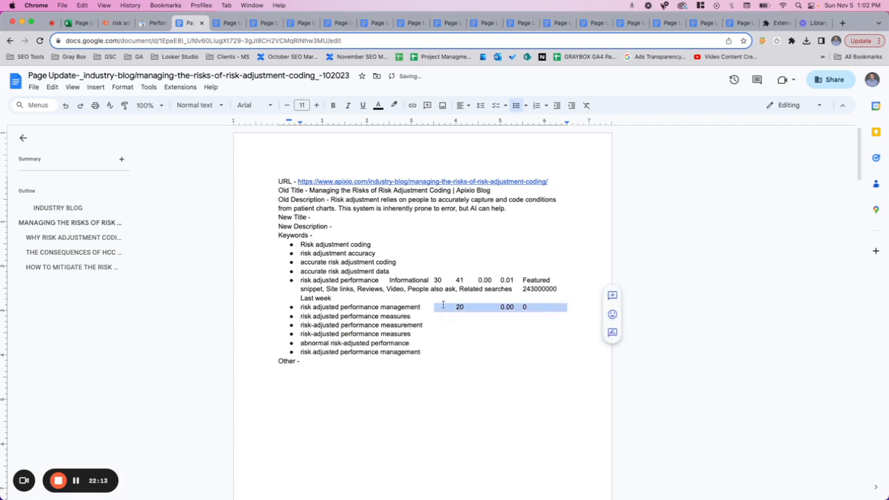
pyautogui.press('BackSpace')
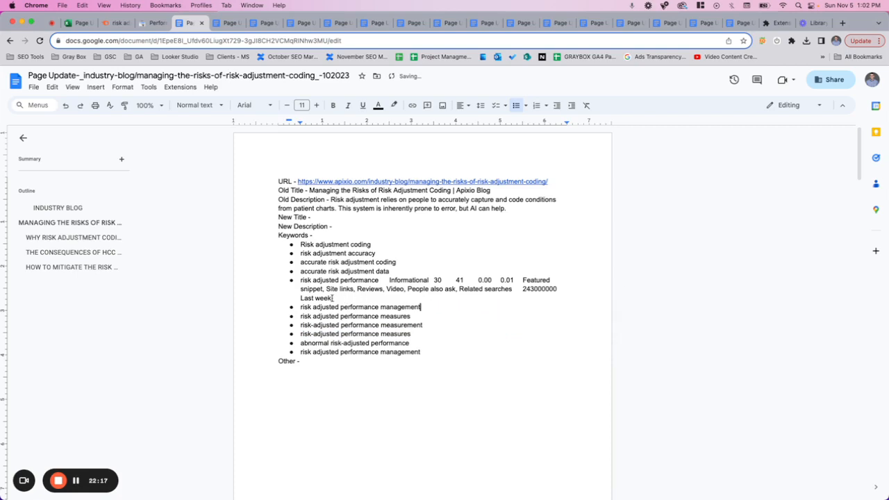
pyautogui.moveTo(333, 298); pyautogui.dragTo(377, 285)
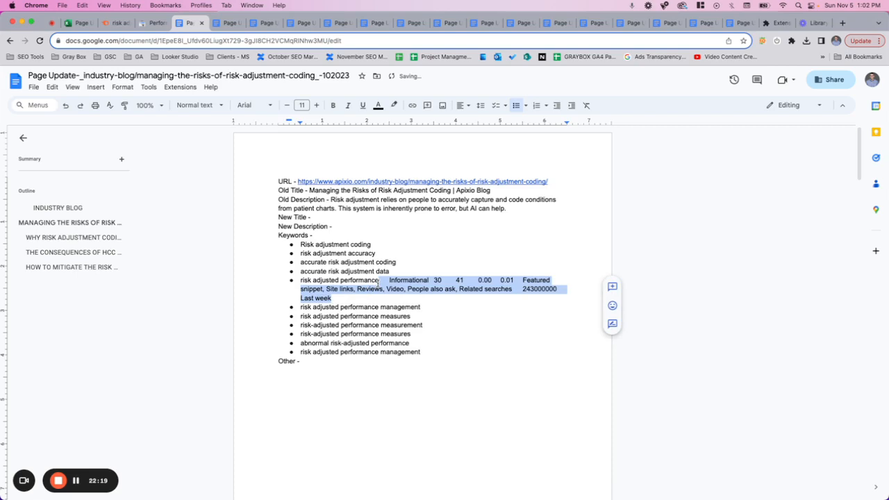
pyautogui.press('BackSpace')
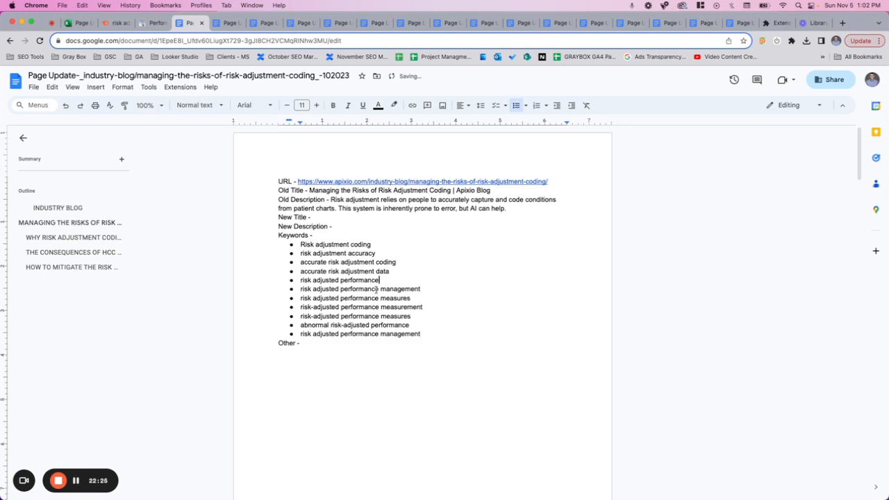
# - Copy the document's full keyword list and run it through Semrush's Keyword Overview bulk analysis, replacing "risk adjustment risk"
pyautogui.moveTo(423, 334); pyautogui.dragTo(302, 247)
pyautogui.press('super+c')
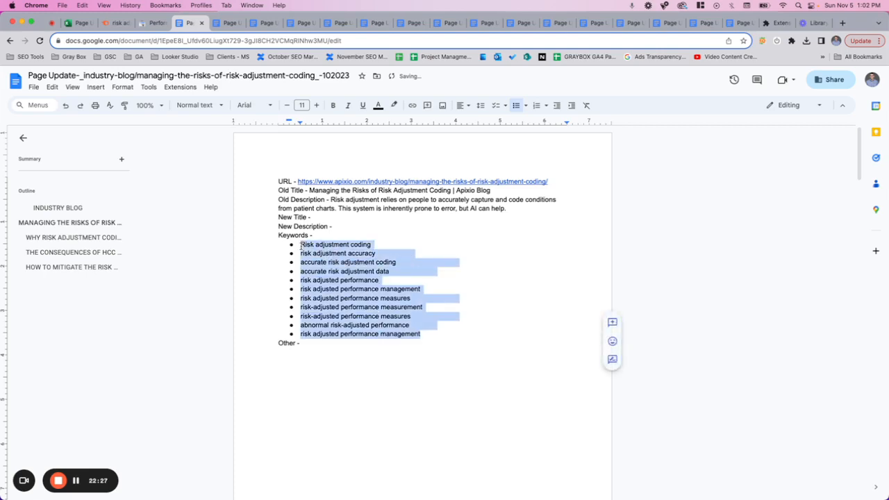
pyautogui.click(111, 23)
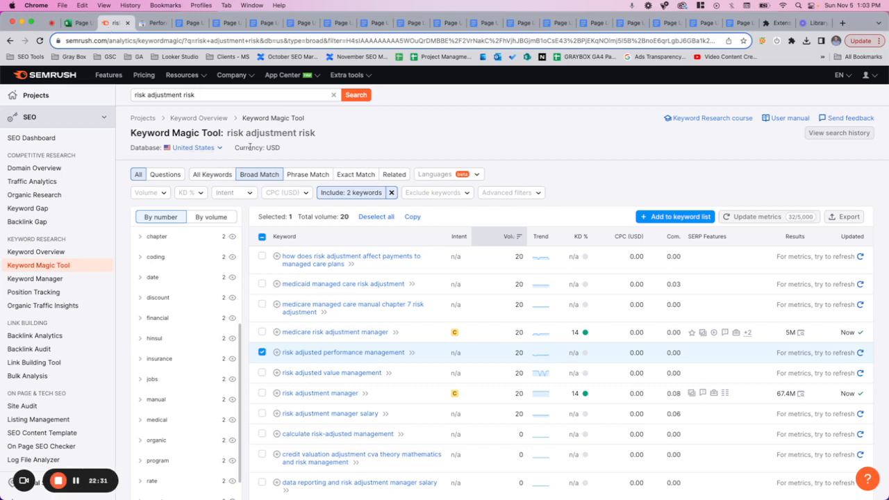
pyautogui.click(60, 253)
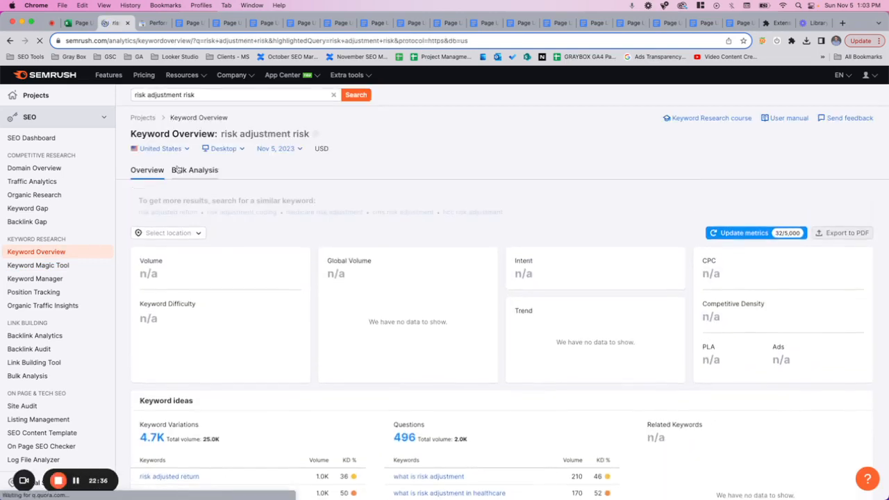
pyautogui.click(186, 174)
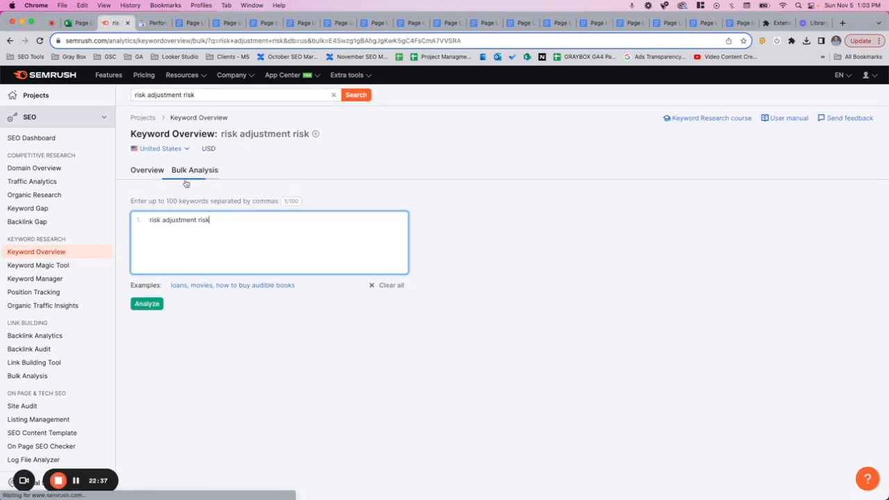
pyautogui.tripleClick(233, 226)
pyautogui.press('super+v')
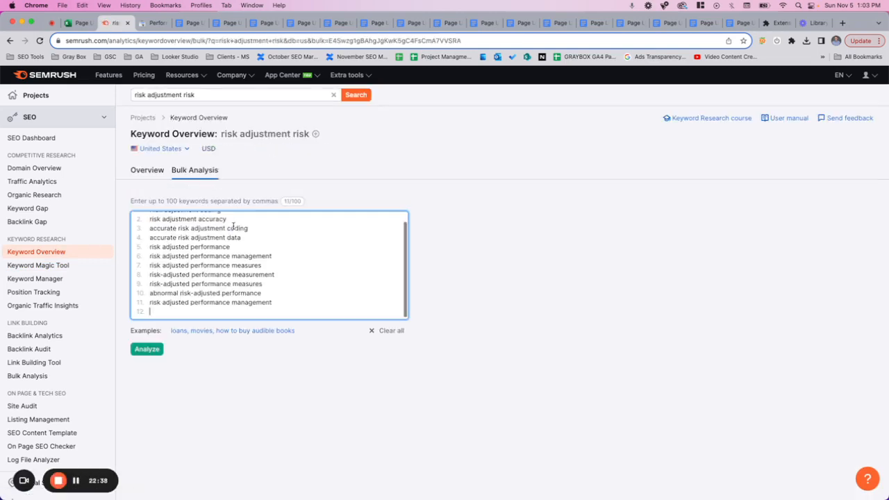
pyautogui.click(148, 349)
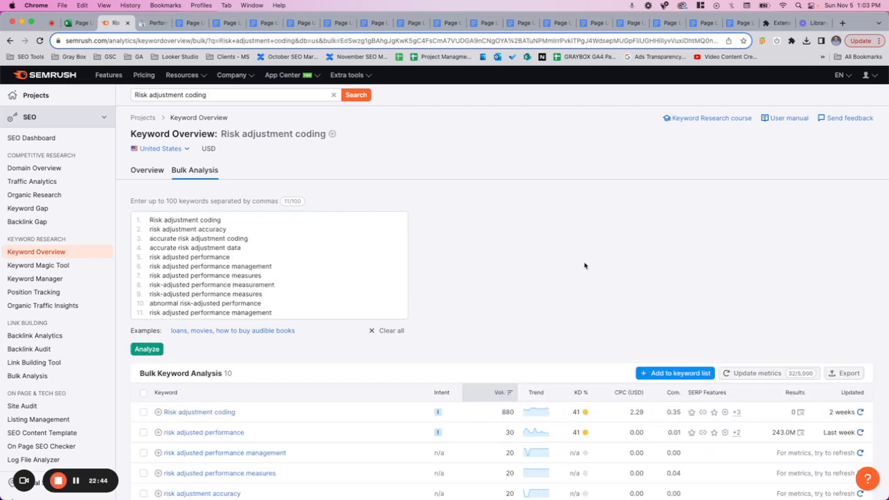
# - Review the bulk analysis and refresh the metrics of "risk adjusted performance management", "risk adjusted performance measures" and "risk adjustment accuracy"
pyautogui.scroll(-5, 584, 266)
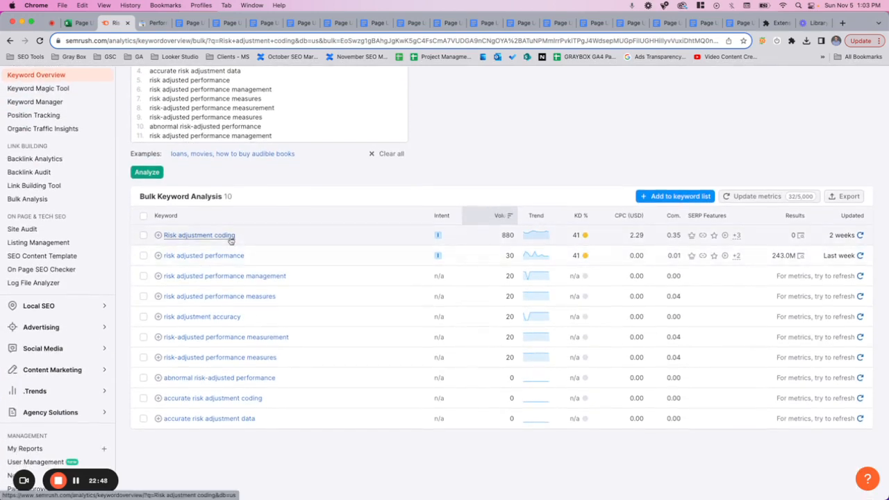
pyautogui.moveTo(584, 237)
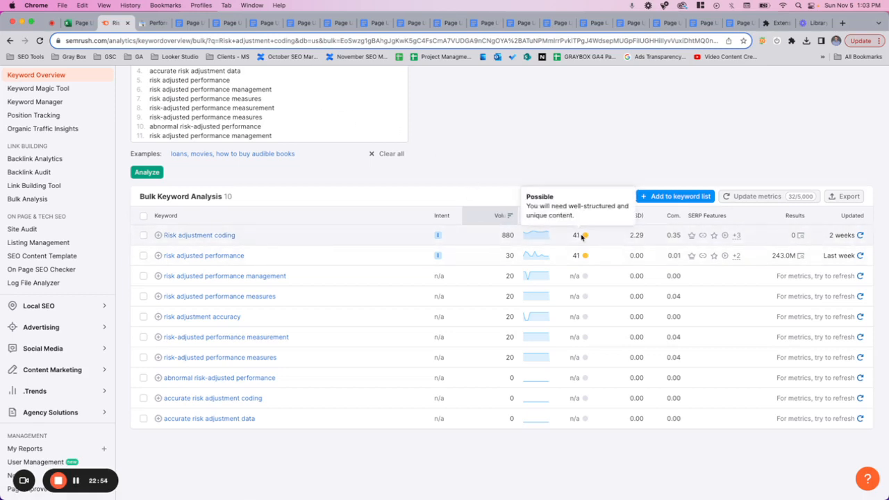
pyautogui.moveTo(622, 221)
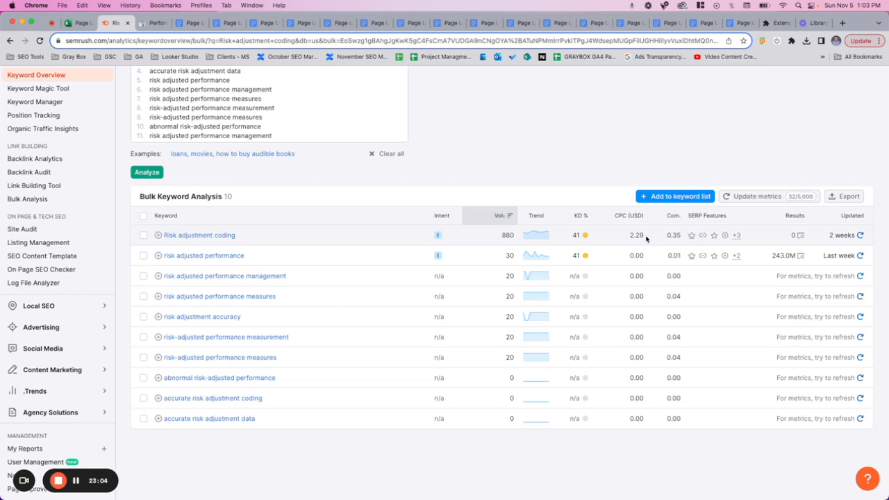
pyautogui.click(860, 276)
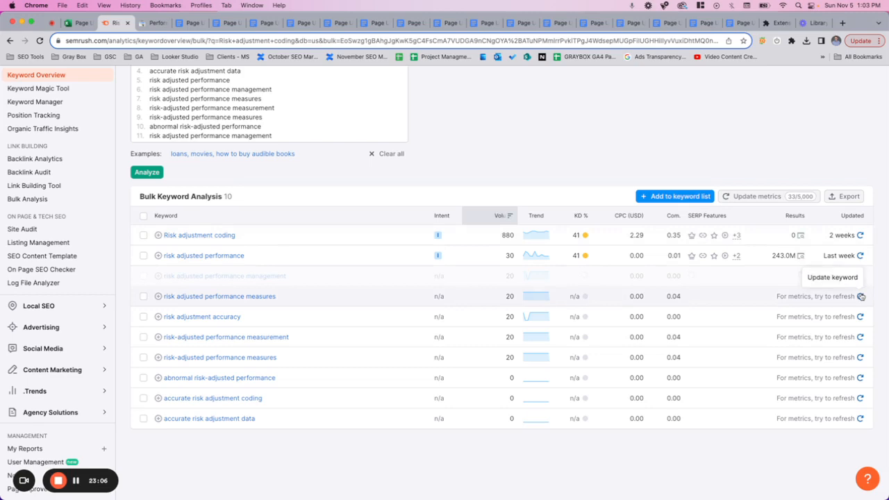
pyautogui.click(861, 296)
pyautogui.click(861, 316)
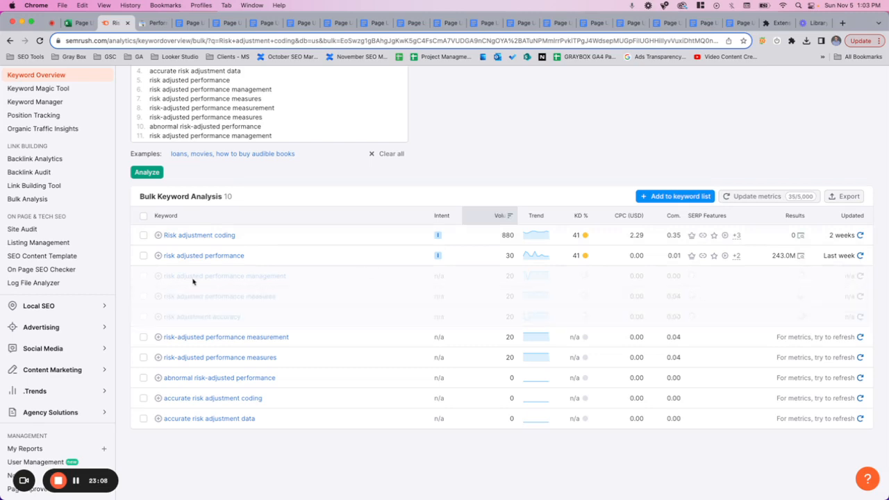
# - Update the metrics of all bulk-analysis keywords except "Risk adjustment coding" and "risk adjusted performance"
pyautogui.click(143, 216)
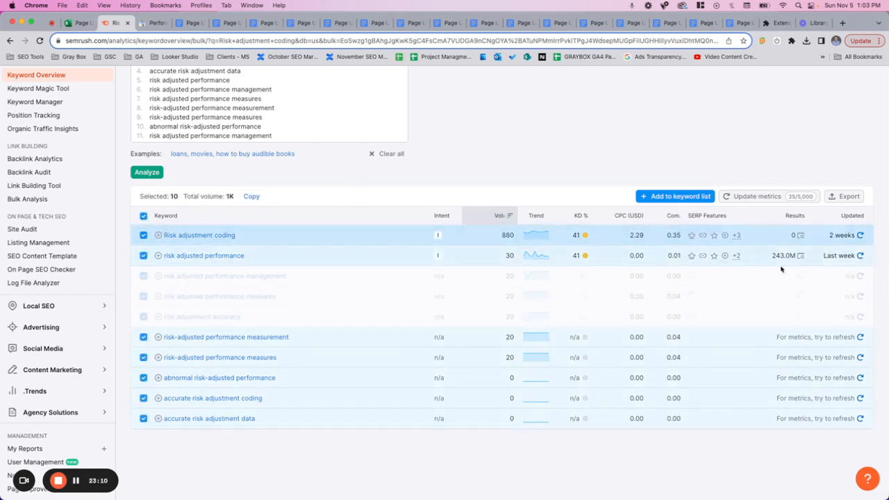
pyautogui.click(774, 198)
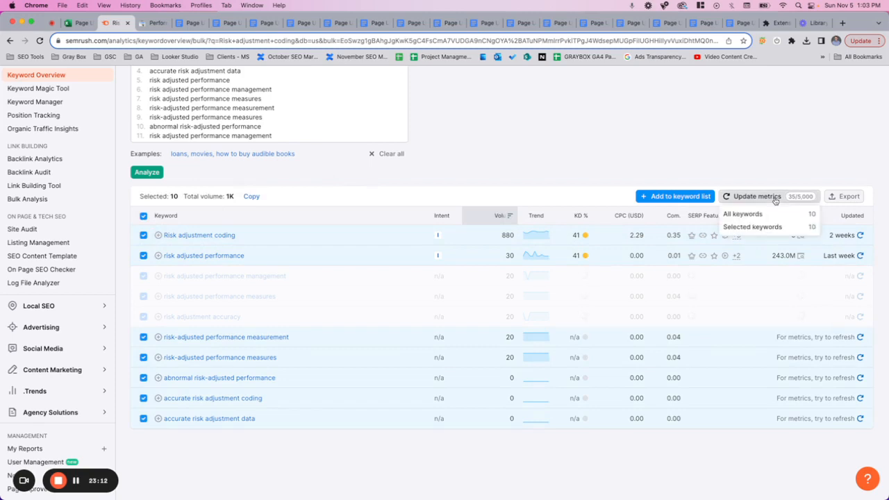
pyautogui.click(143, 235)
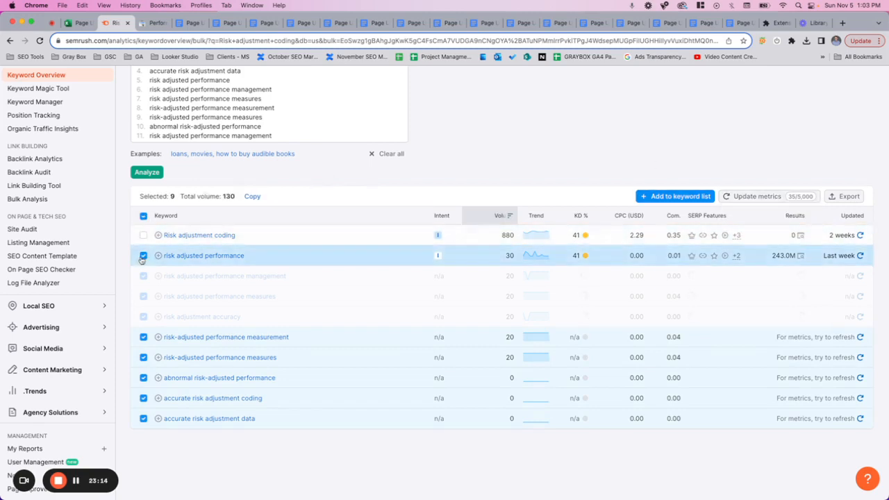
pyautogui.click(143, 256)
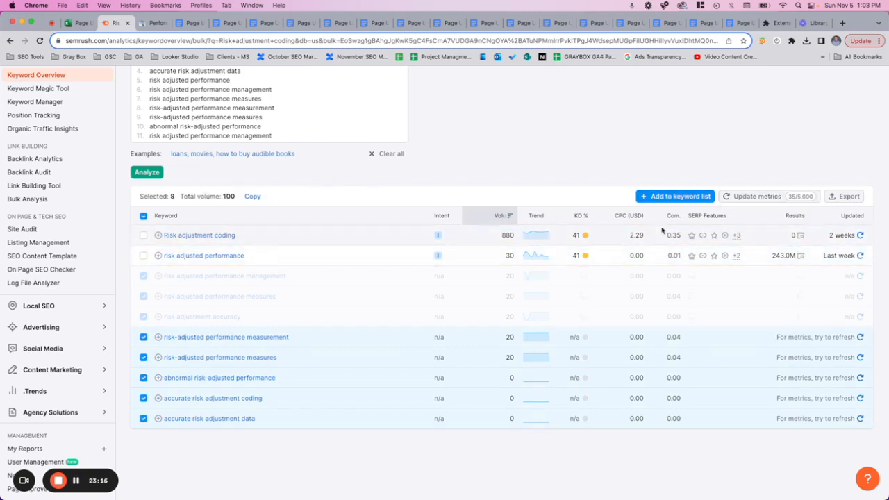
pyautogui.click(751, 197)
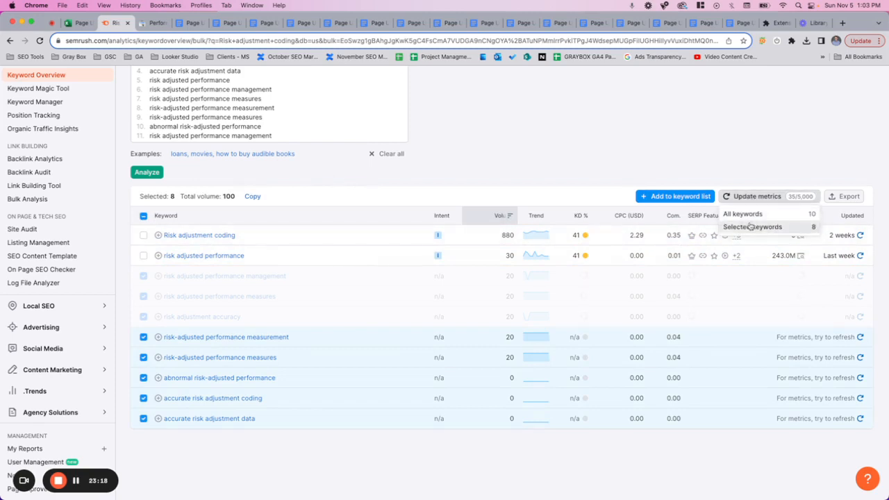
pyautogui.click(752, 227)
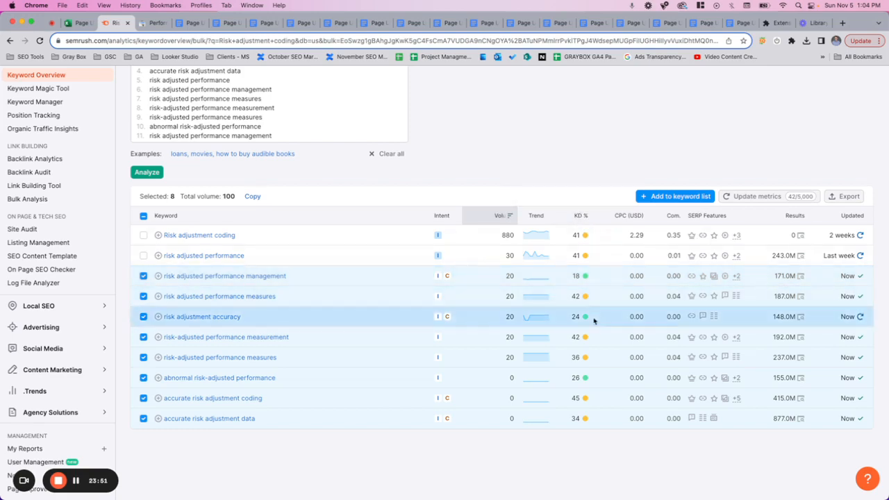
# - Open the keyword overview for "risk adjusted performance management" and examine its keyword ideas and top-ranking pages in the SERP Analysis
pyautogui.click(242, 281)
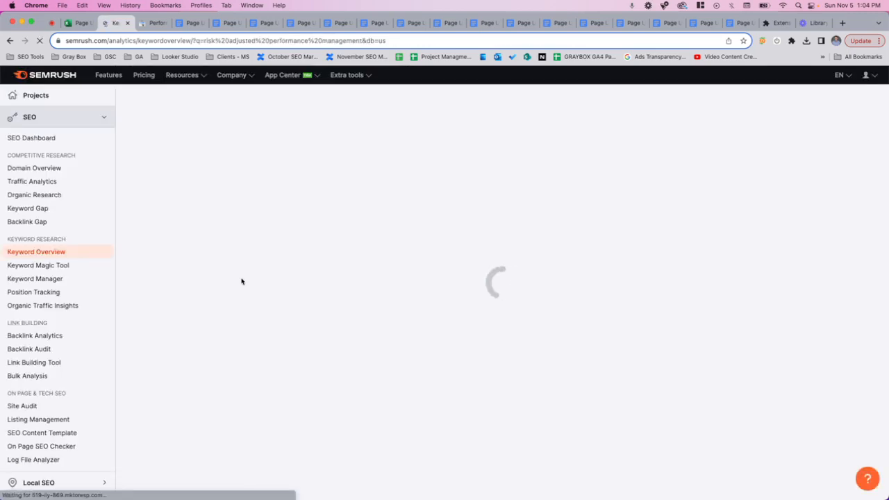
pyautogui.scroll(-5, 242, 281)
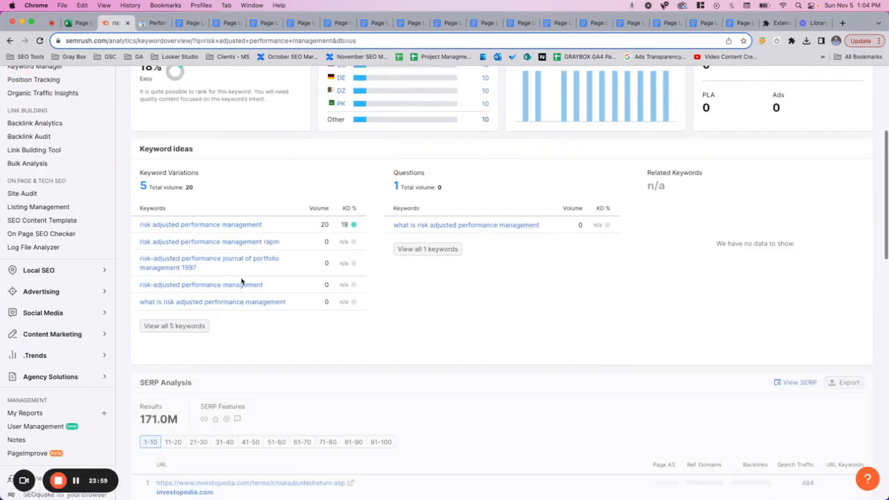
pyautogui.scroll(-5, 242, 281)
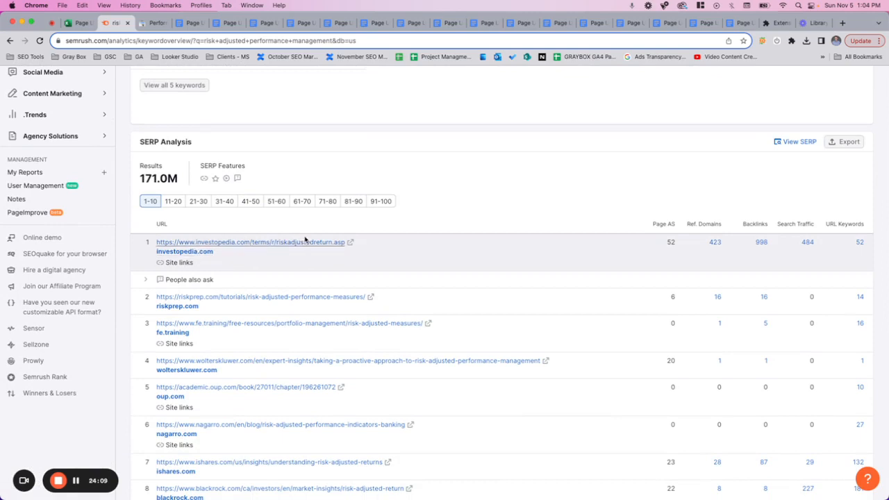
pyautogui.scroll(15, 320, 248)
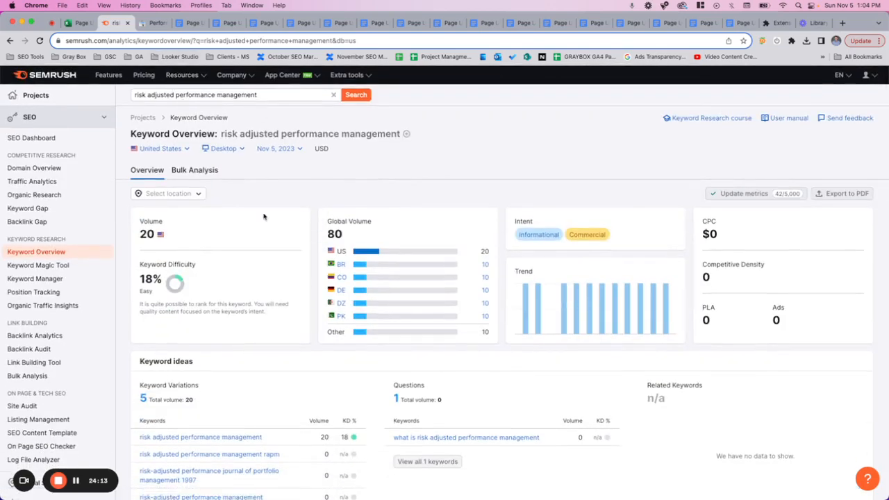
pyautogui.scroll(-15, 266, 248)
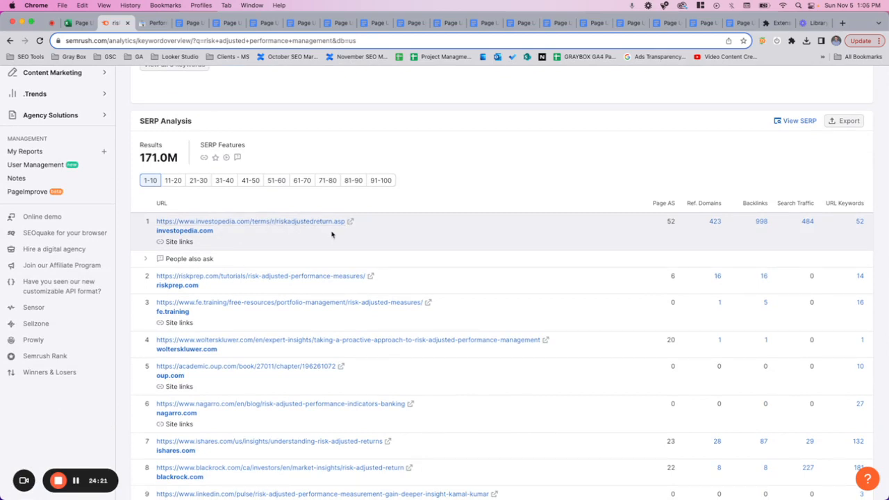
pyautogui.scroll(-2, 332, 234)
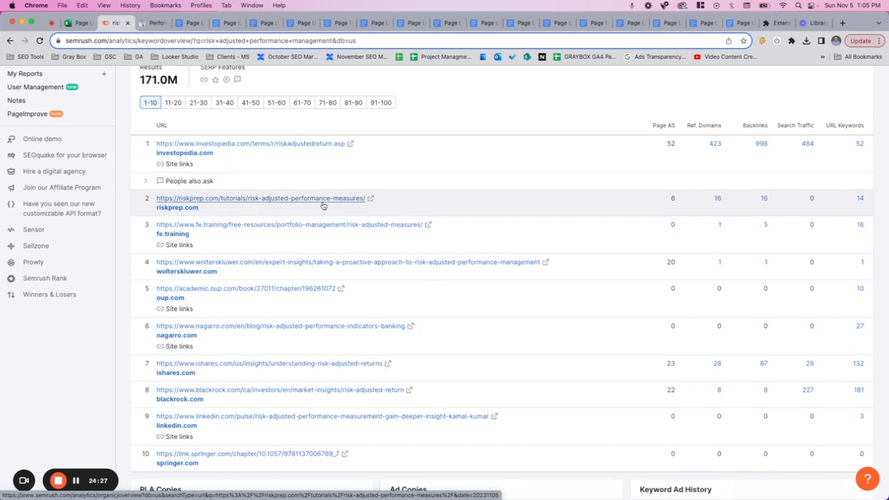
# - Open the second-ranked riskprep.com article on risk adjusted performance measures and skim it to judge its topic and intent
pyautogui.click(371, 200)
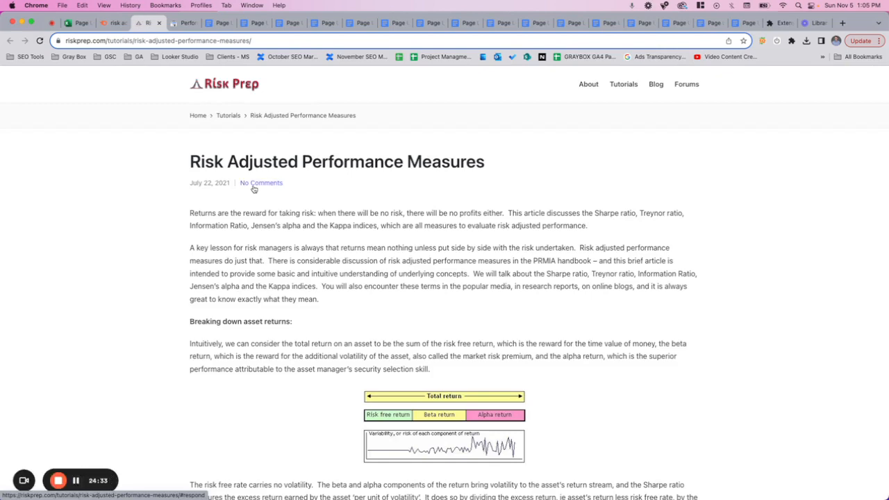
pyautogui.scroll(-5, 346, 322)
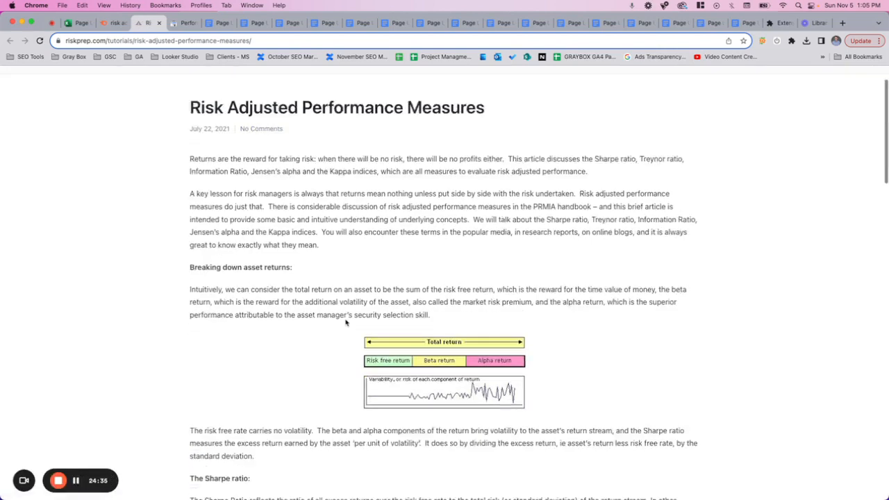
pyautogui.scroll(-3, 345, 322)
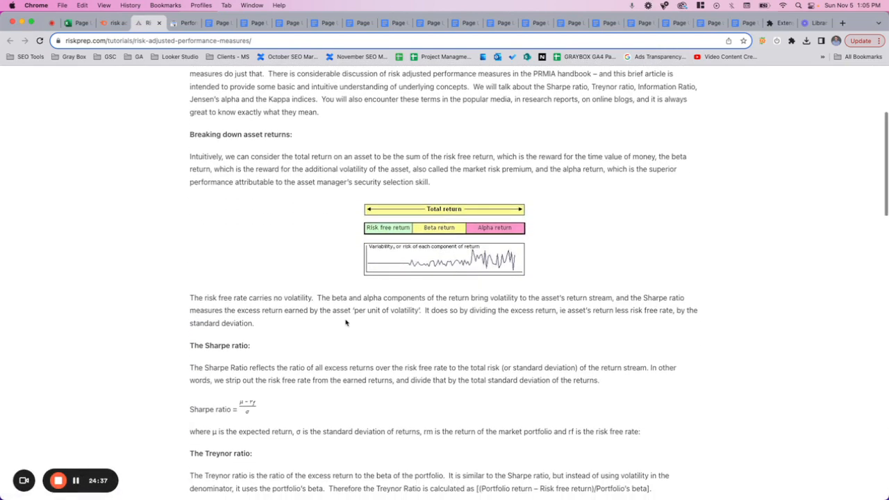
pyautogui.scroll(-5, 345, 323)
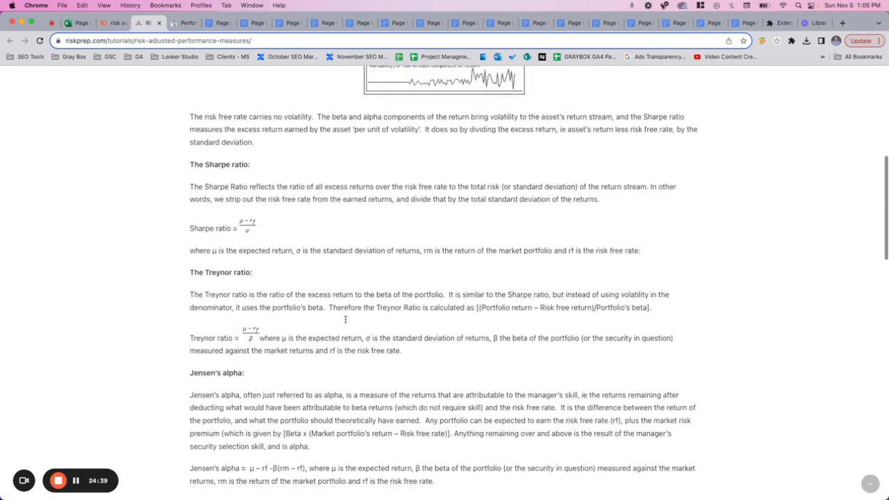
pyautogui.scroll(-6, 345, 320)
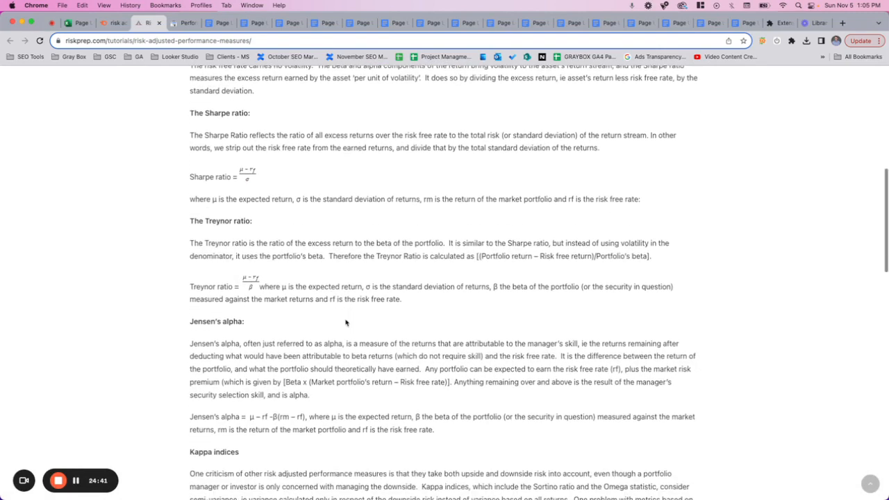
pyautogui.scroll(-11, 345, 322)
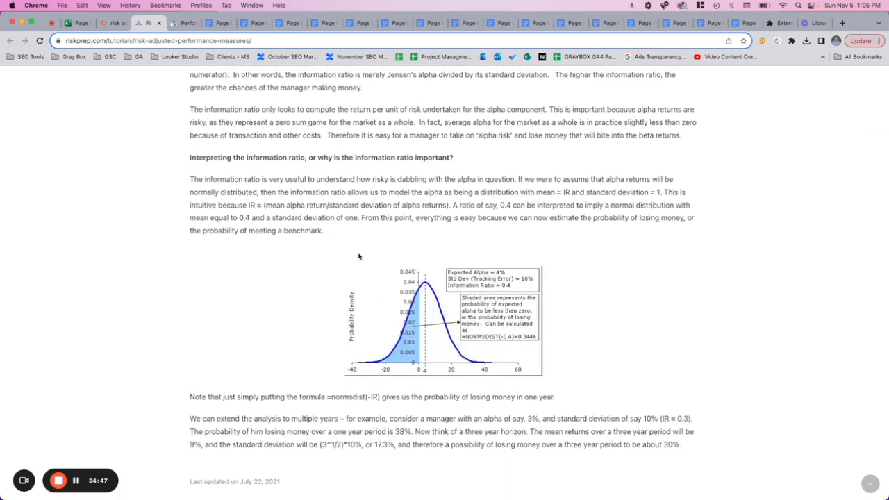
pyautogui.scroll(20, 285, 259)
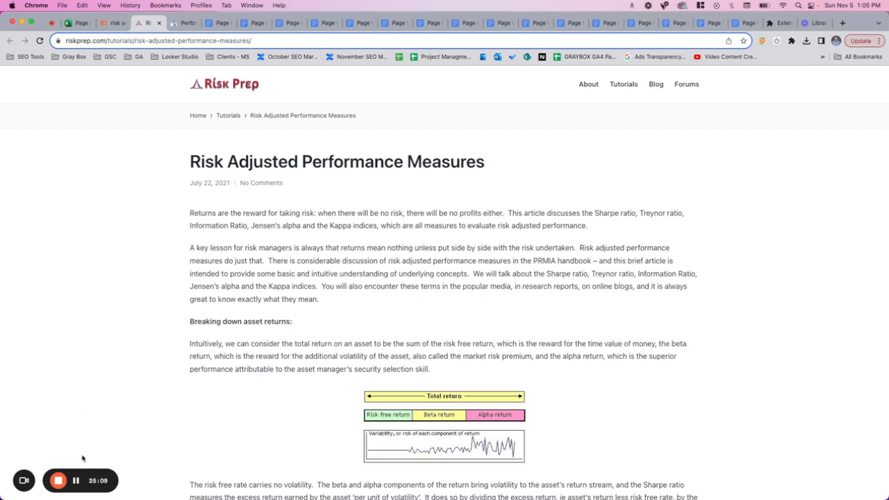
# - Check the article's "Breaking down asset returns" section and Risk Prep's home page, and close the site
pyautogui.scroll(-3, 78, 481)
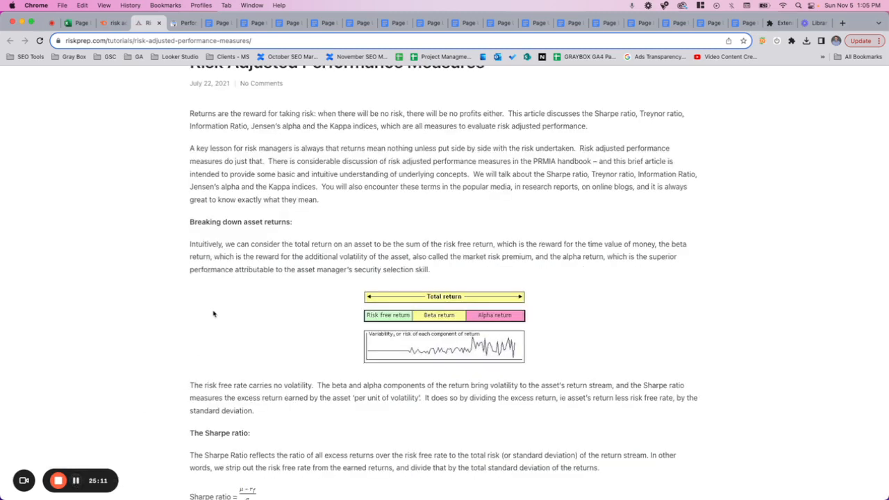
pyautogui.moveTo(244, 222); pyautogui.dragTo(318, 226)
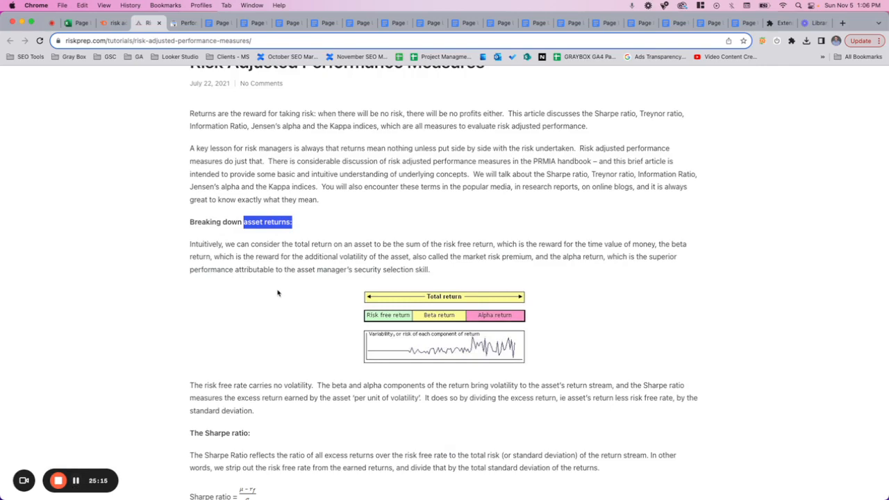
pyautogui.scroll(3, 277, 293)
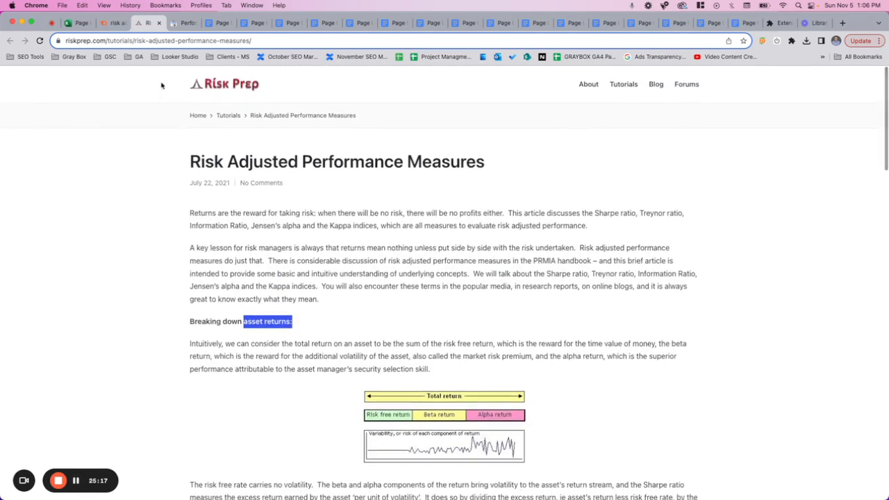
pyautogui.click(240, 91)
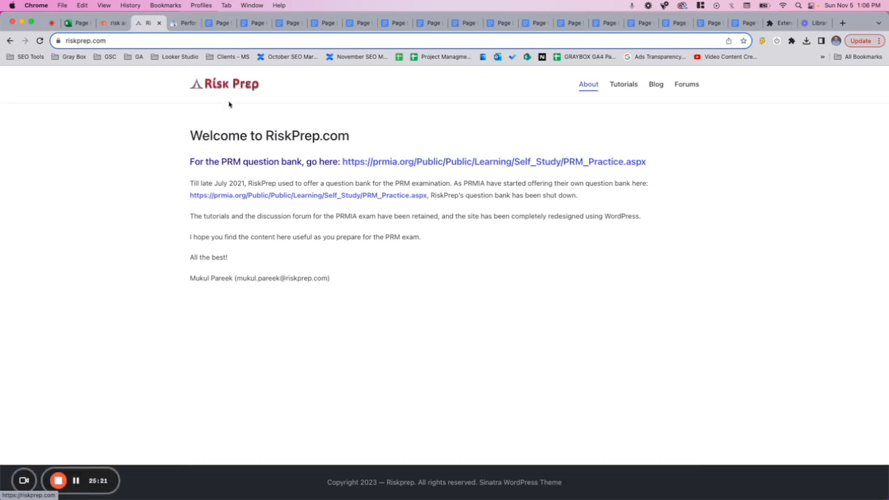
pyautogui.click(158, 24)
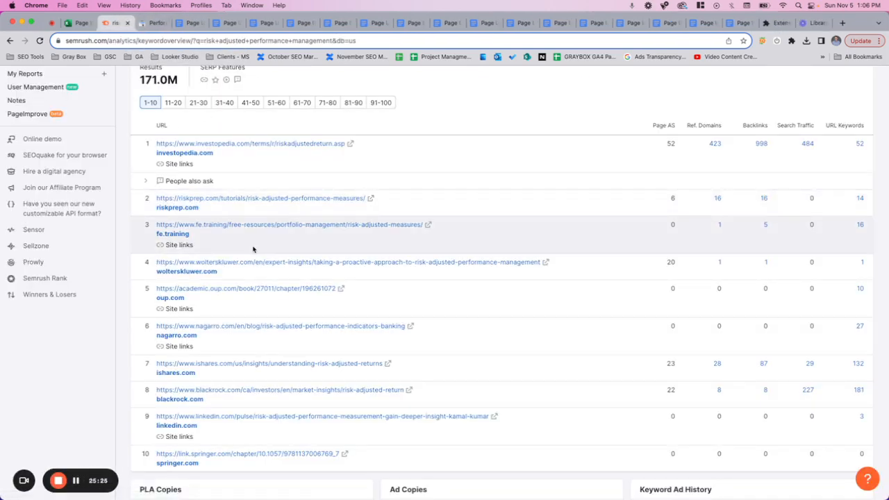
# - Look over the remaining ranking pages, return to the bulk analysis, and rerun it for the same keyword list
pyautogui.scroll(-2, 253, 250)
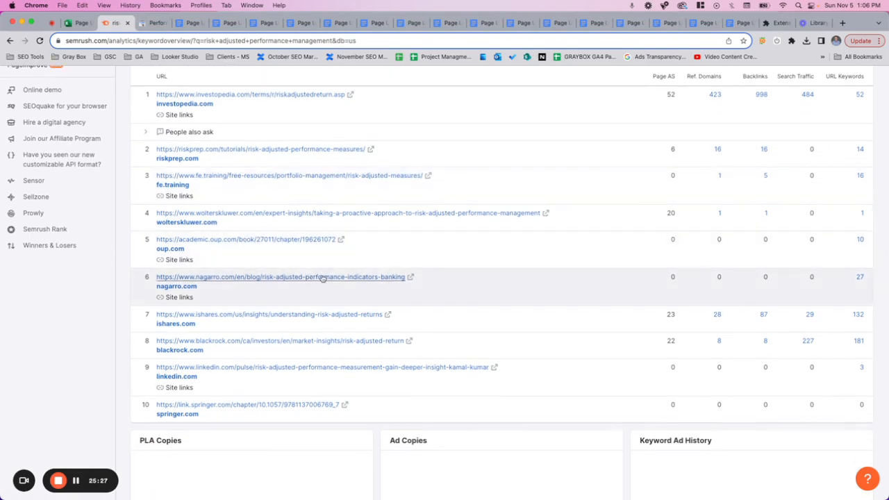
pyautogui.scroll(10, 243, 327)
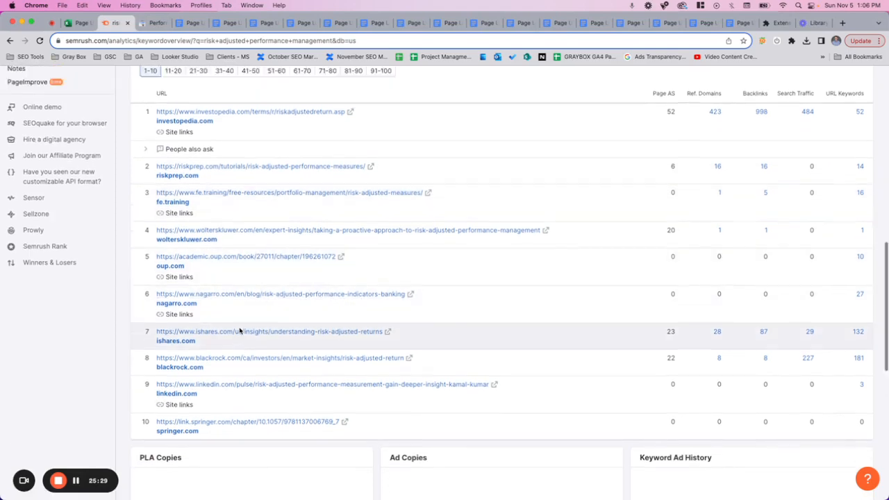
pyautogui.click(9, 41)
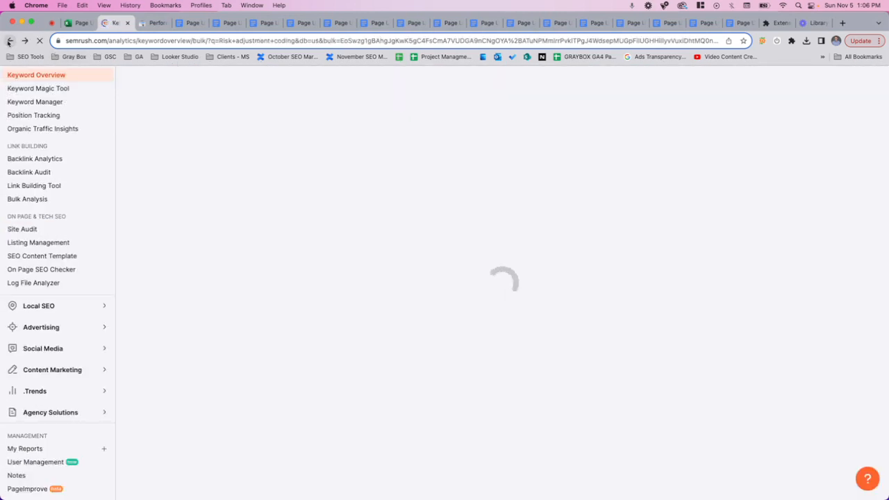
pyautogui.scroll(5, 188, 134)
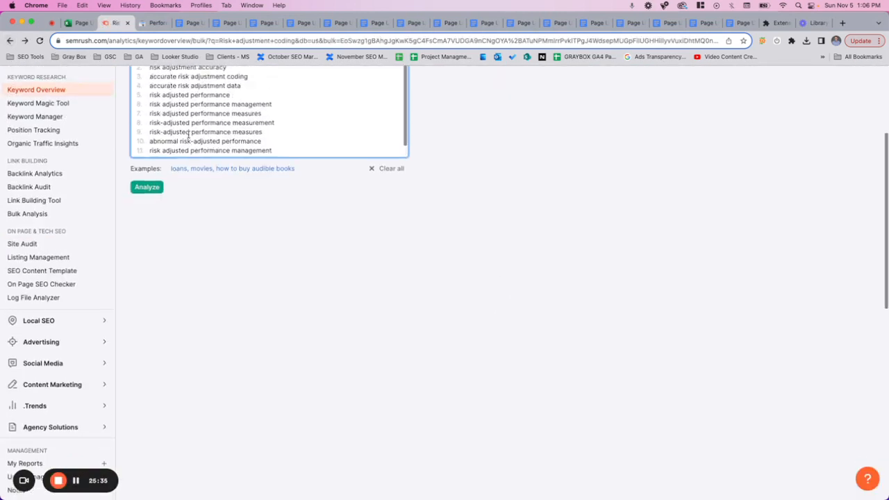
pyautogui.scroll(1, 187, 135)
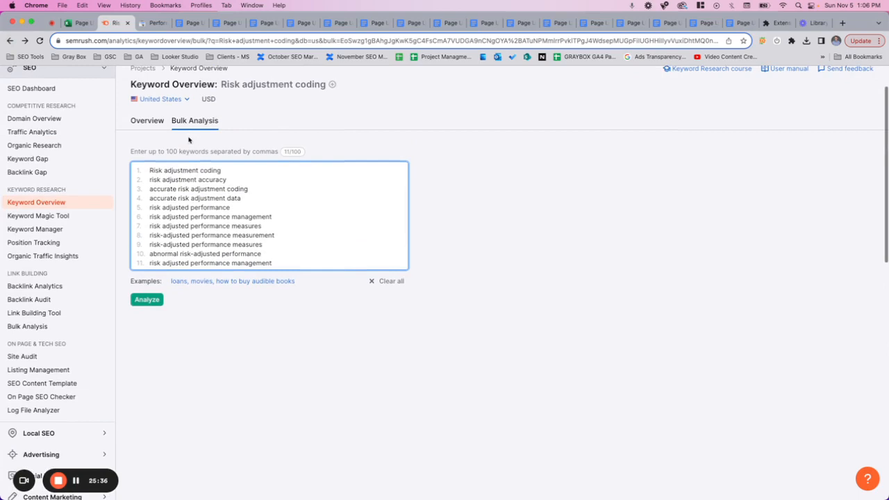
pyautogui.click(157, 301)
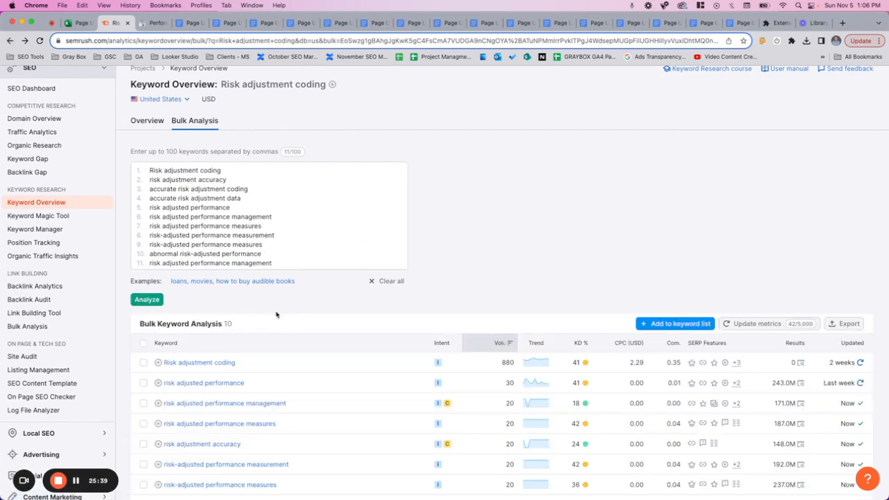
pyautogui.scroll(-1, 276, 315)
pyautogui.scroll(-1, 276, 315)
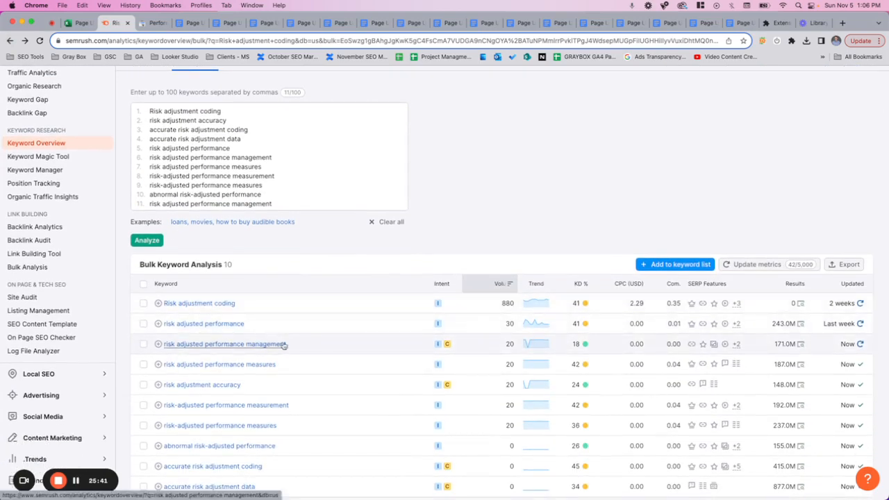
# - Search Google for "risk adjusted performance measures", check the intent of the top results, and return to the bulk keyword analysis
pyautogui.moveTo(272, 159); pyautogui.dragTo(208, 154)
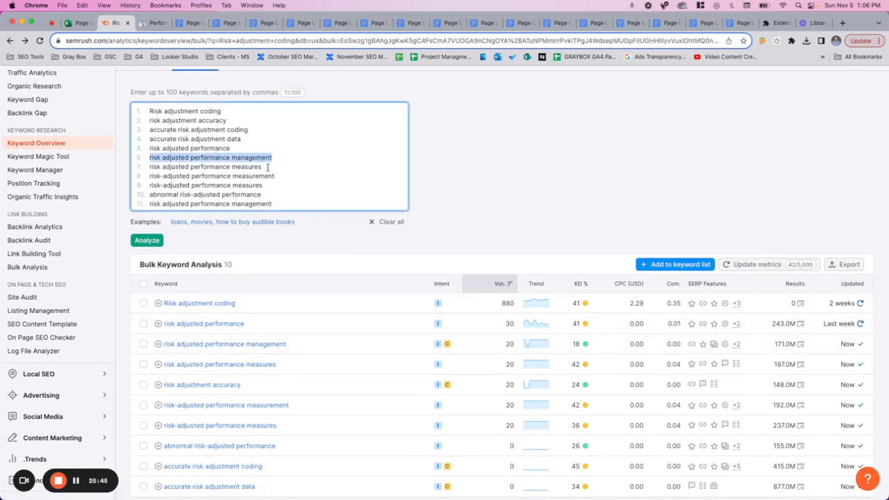
pyautogui.moveTo(262, 186); pyautogui.dragTo(149, 161)
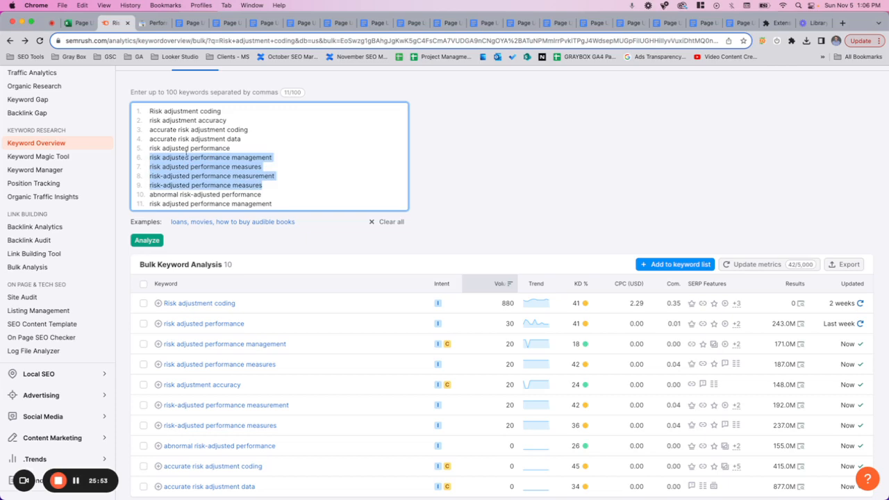
pyautogui.tripleClick(243, 167)
pyautogui.press('super+c')
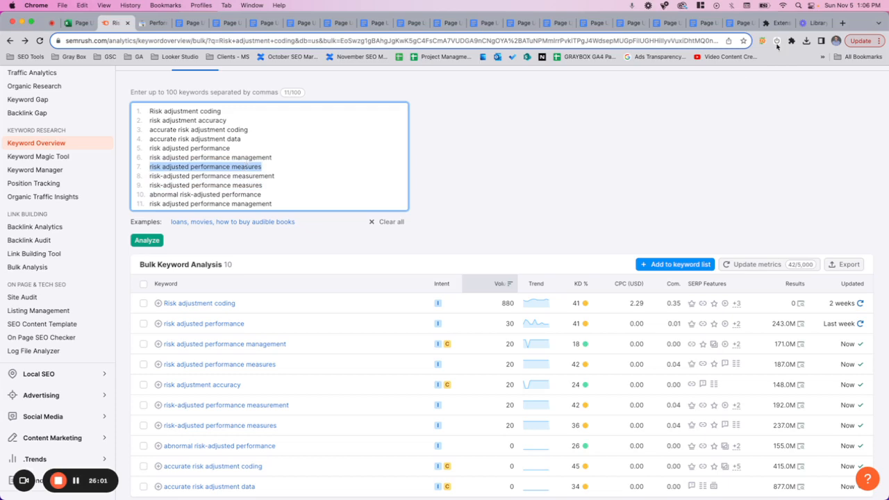
pyautogui.click(843, 23)
pyautogui.press('super+v')
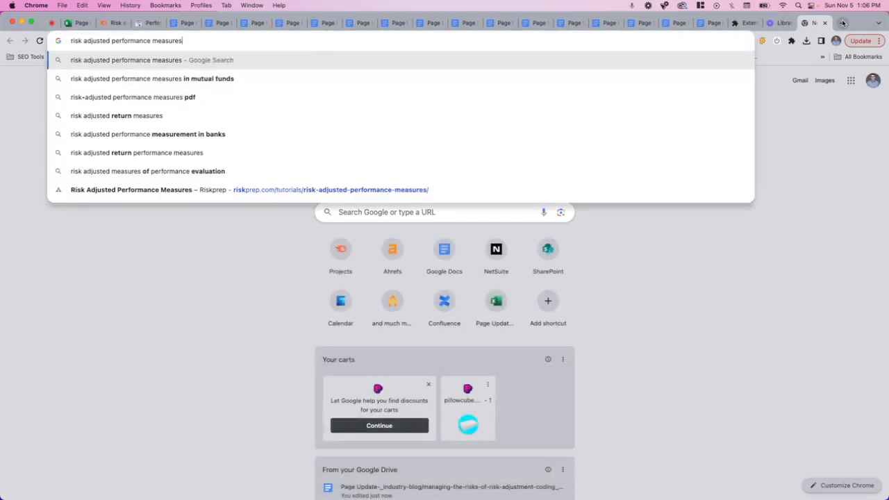
pyautogui.press('Return')
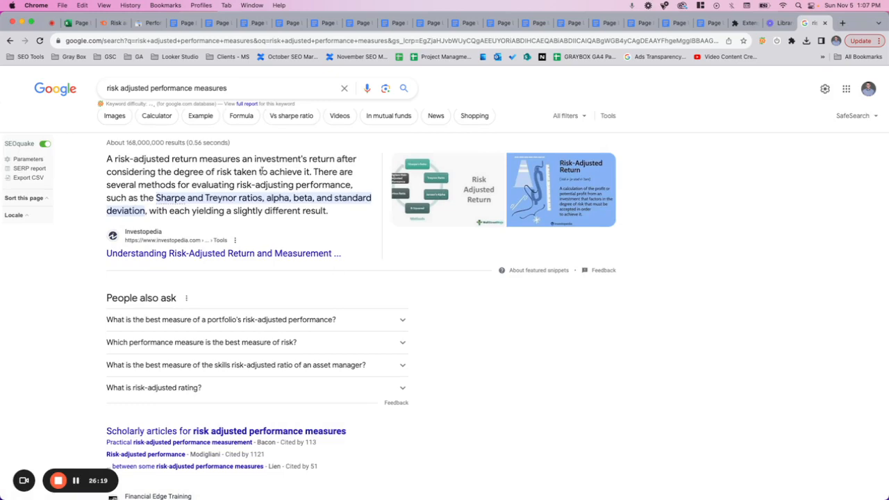
pyautogui.click(826, 23)
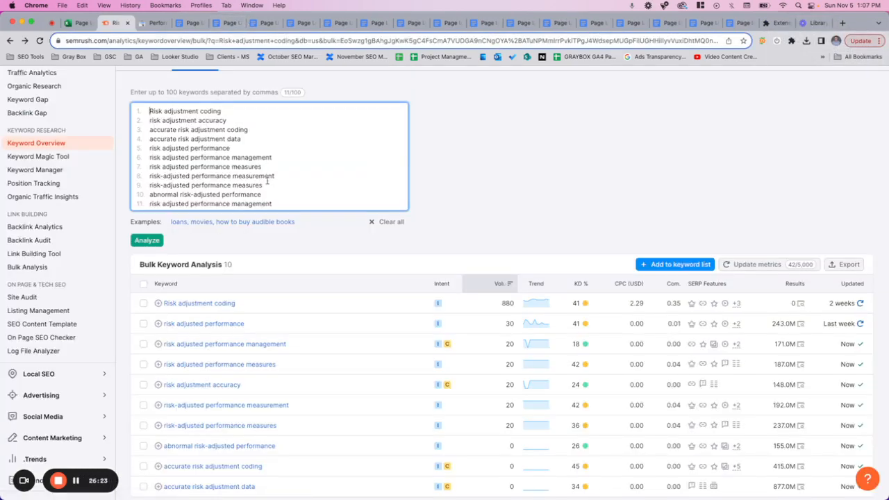
# - Remove the four consecutive performance management, measures and measurement keywords from the list, along with the empty last line
pyautogui.moveTo(264, 187); pyautogui.dragTo(151, 158)
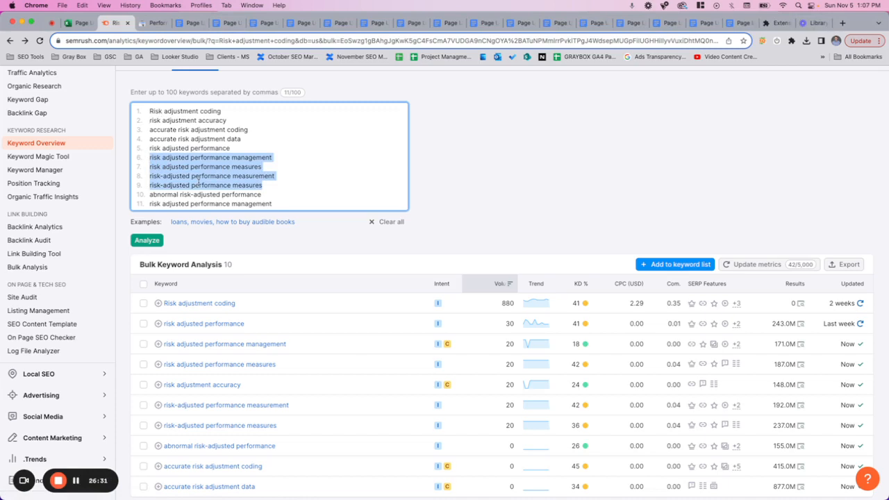
pyautogui.press('BackSpace')
pyautogui.press('BackSpace')
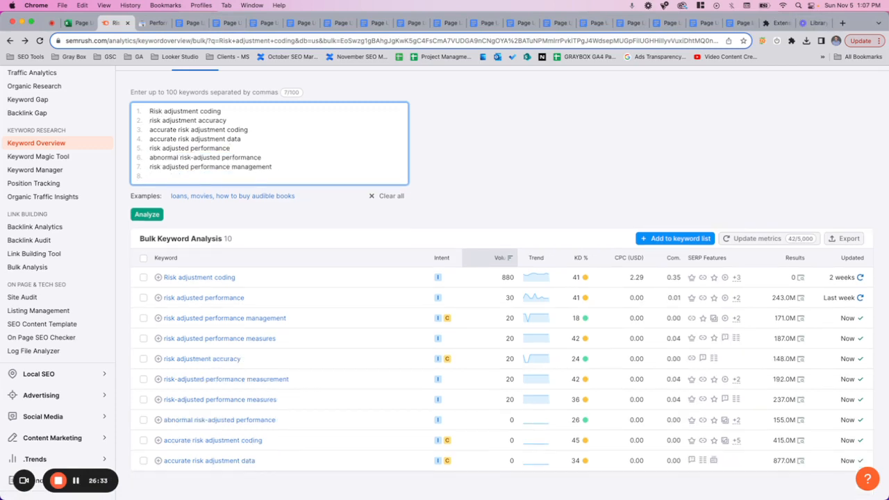
pyautogui.click(183, 175)
pyautogui.press('BackSpace')
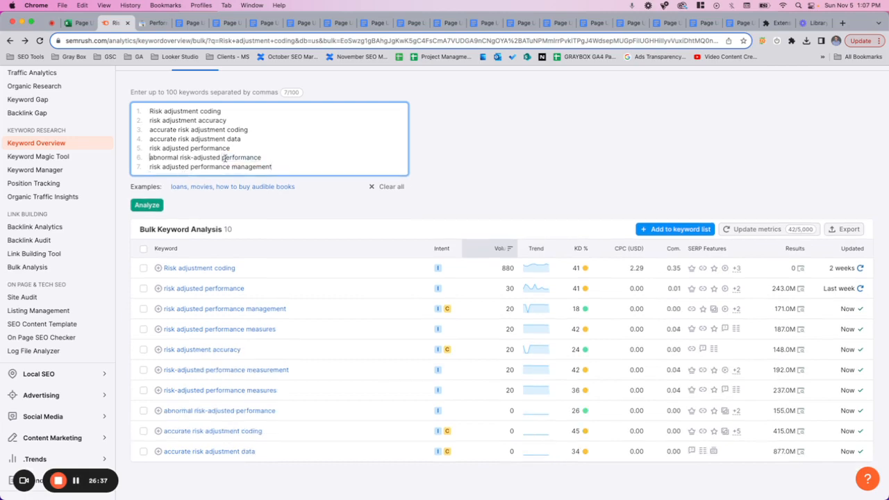
# - Remove "risk adjusted performance", "abnormal risk-adjusted performance" and "risk adjusted performance management" from the list and rerun the bulk analysis
pyautogui.hotkey('shift', 'End')
pyautogui.click(263, 167)
pyautogui.moveTo(274, 167); pyautogui.dragTo(142, 158)
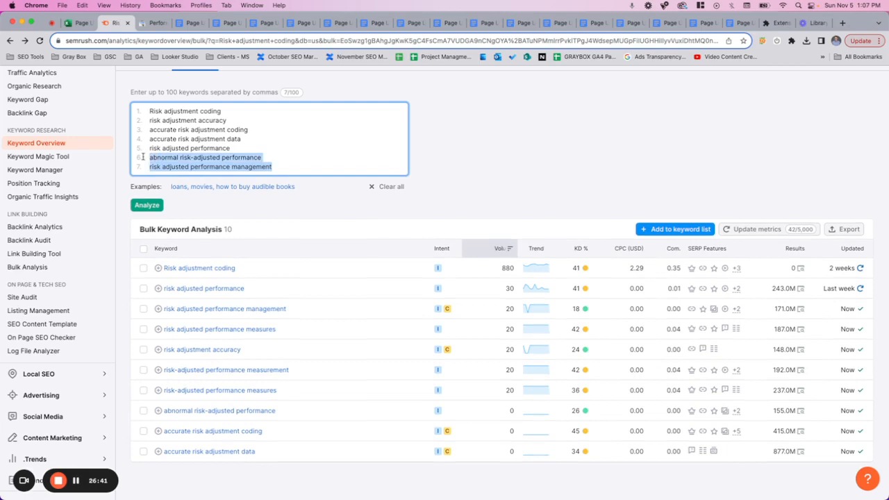
pyautogui.press('BackSpace')
pyautogui.press('BackSpace')
pyautogui.press('BackSpace')
pyautogui.press('BackSpace')
pyautogui.press('BackSpace')
pyautogui.press('BackSpace')
pyautogui.press('BackSpace')
pyautogui.press('BackSpace')
pyautogui.press('BackSpace')
pyautogui.press('BackSpace')
pyautogui.press('BackSpace')
pyautogui.press('BackSpace')
pyautogui.press('BackSpace')
pyautogui.press('BackSpace')
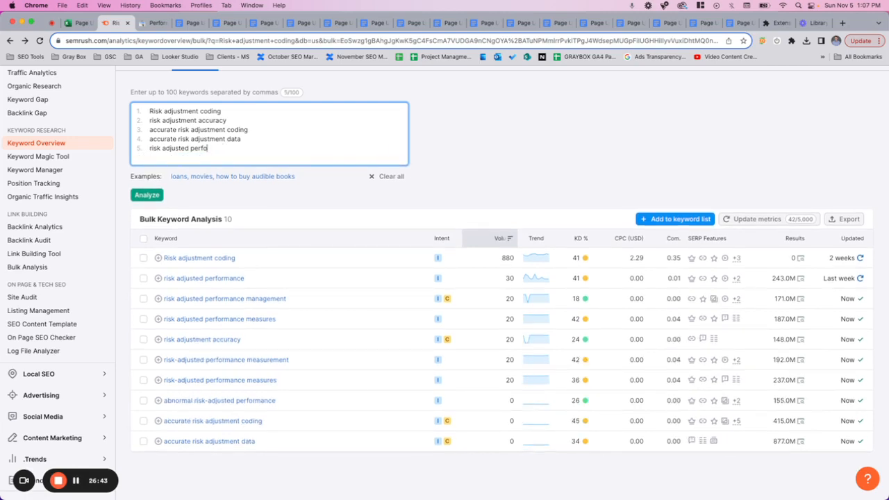
pyautogui.press('BackSpace')
pyautogui.press('BackSpace')
pyautogui.press('BackSpace')
pyautogui.press('BackSpace')
pyautogui.press('BackSpace')
pyautogui.press('BackSpace')
pyautogui.press('BackSpace')
pyautogui.press('BackSpace')
pyautogui.press('BackSpace')
pyautogui.press('BackSpace')
pyautogui.press('BackSpace')
pyautogui.press('BackSpace')
pyautogui.press('BackSpace')
pyautogui.click(146, 195)
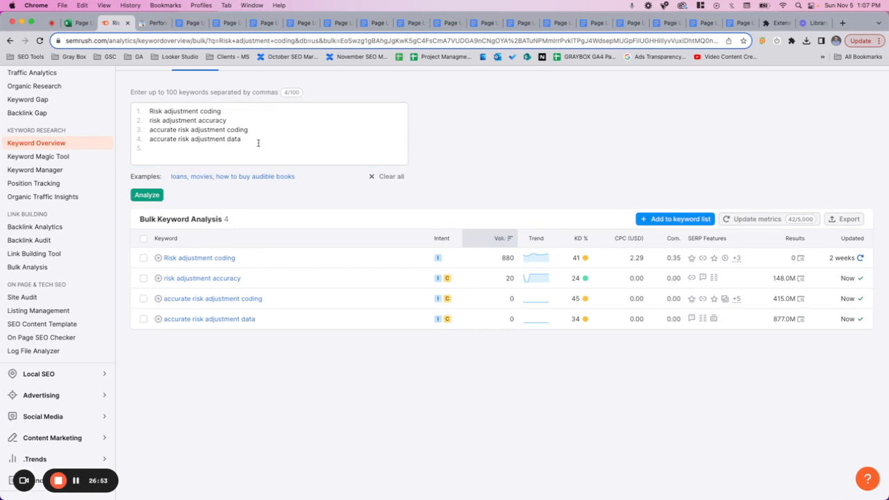
# - Copy the four analysed keyword rows and paste them over the keyword bullets in the managing-the-risks-of-risk-adjustment-coding page-update document
pyautogui.click(143, 238)
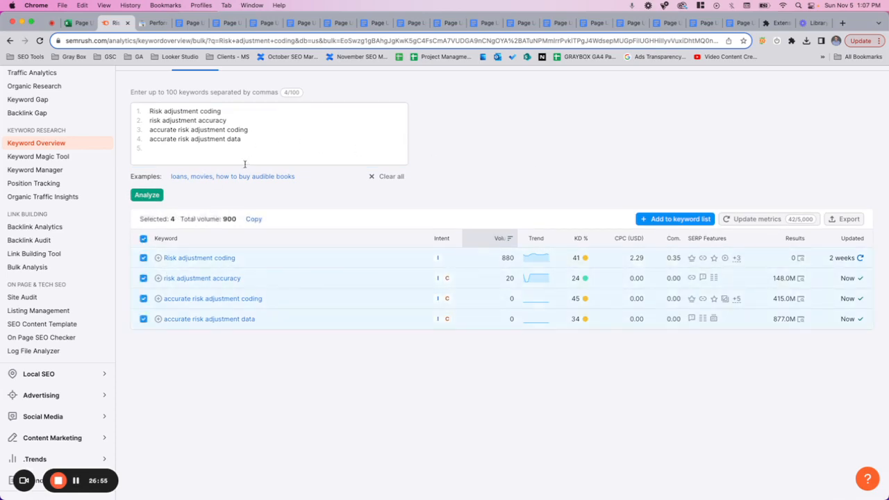
pyautogui.moveTo(247, 145); pyautogui.dragTo(145, 111)
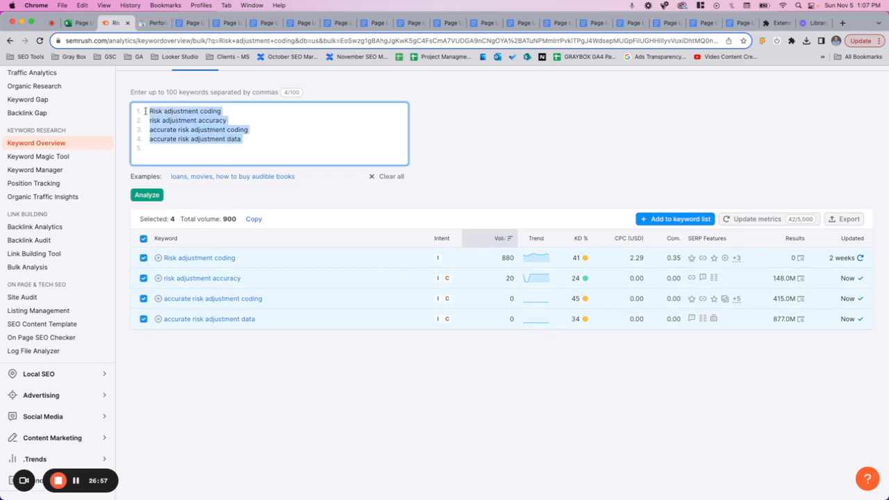
pyautogui.click(81, 23)
pyautogui.click(189, 23)
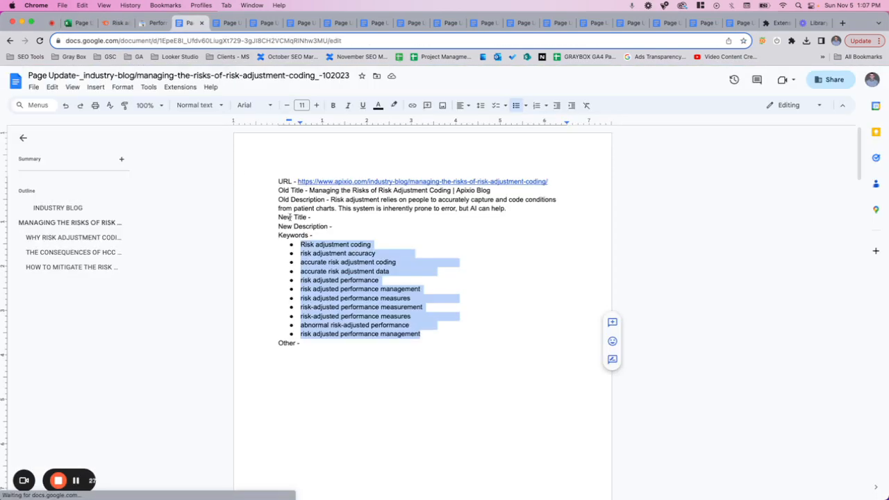
pyautogui.write('Risk adjustment coding\tInformational\t880\t41\t2.29\t0.35\tCarousel, Site links, Reviews, Video, Featured snippet, People also ask, Related searches\t0\t2 weeks risk adjustment accuracy\tInformational, Commercial\t20\t24\t0.00\t0\tSite links, People also ask, Related searches\t148000000\tNow accurate risk adjustment coding\tInformational, Commercial\t0\t45\t0.00\t0\tImage pack, Site links, Reviews, Video, Featured snippet, Ads top, Ads bottom, People also ask, Related searches\t415000000\tNow accurate risk adjustment data\tInformational, Commercial\t0\t34\t0.00\t0\tAds bottom, People also ask, Related searches\t877000000\tNow')
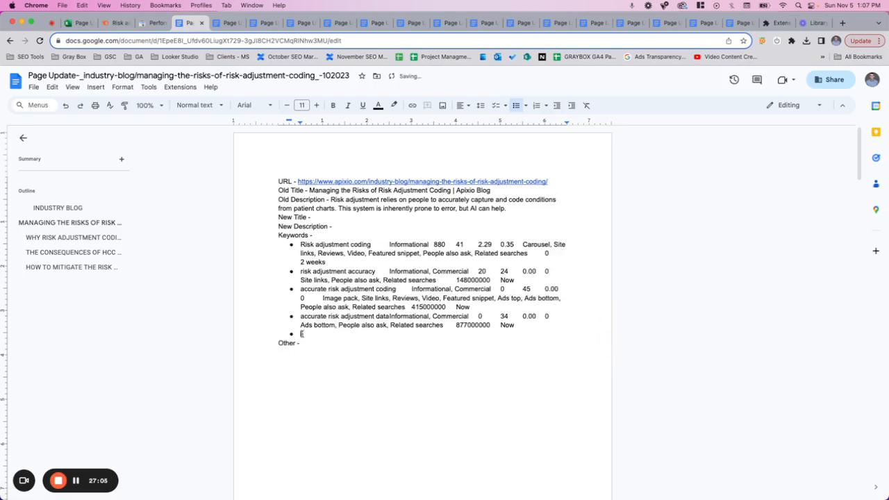
# - Delete the pasted metrics behind the keywords in the Keywords list and remove the empty last bullet
pyautogui.moveTo(303, 334); pyautogui.dragTo(398, 289)
pyautogui.press('BackSpace')
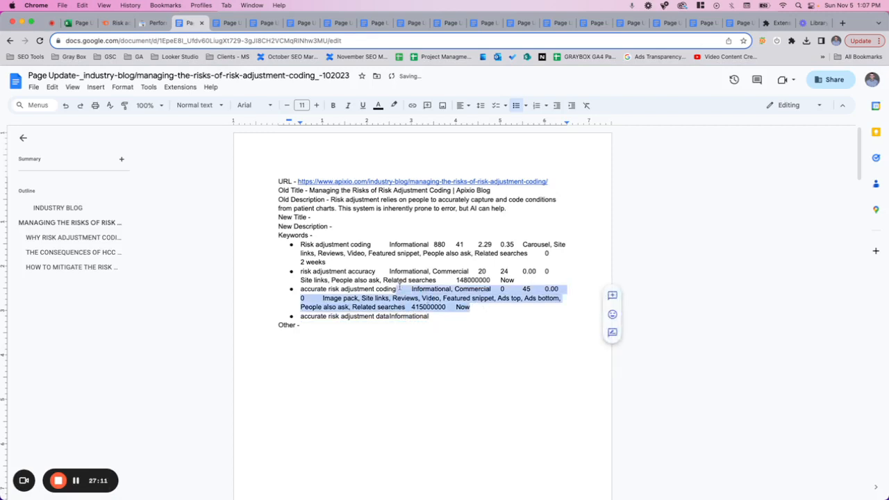
pyautogui.press('BackSpace')
pyautogui.moveTo(518, 280); pyautogui.dragTo(378, 271)
pyautogui.press('BackSpace')
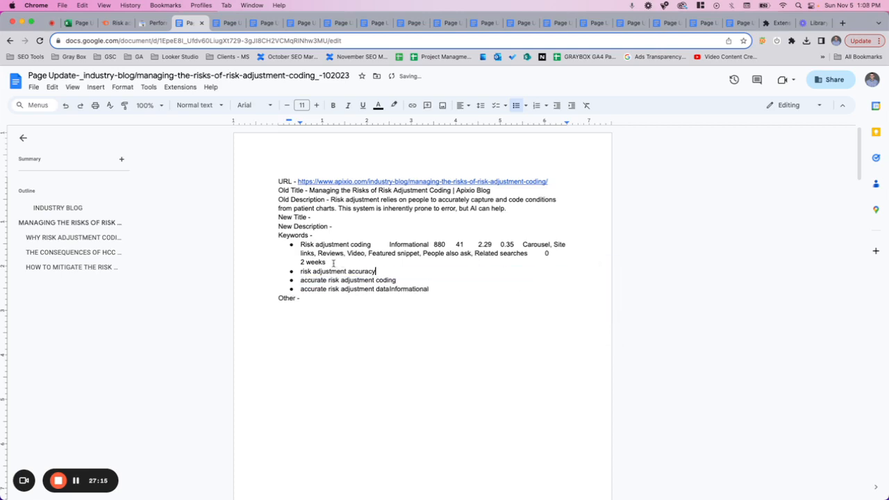
pyautogui.moveTo(327, 263); pyautogui.dragTo(382, 240)
pyautogui.press('BackSpace')
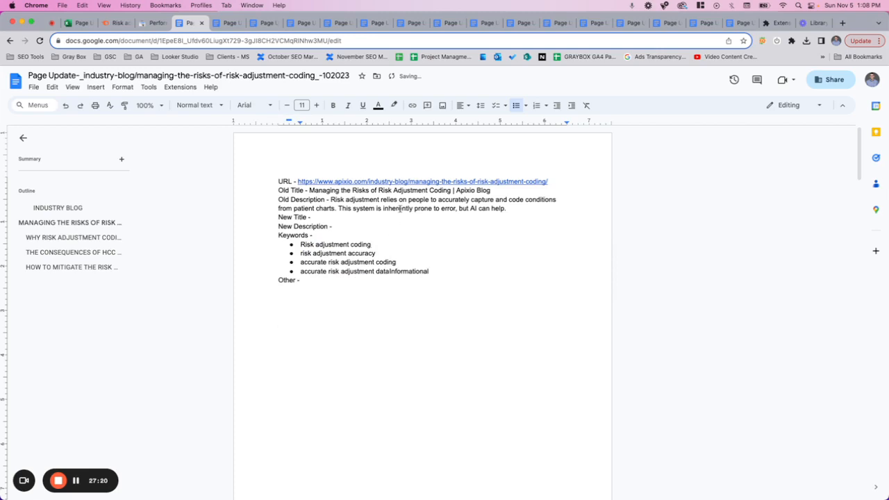
# - Review the old title's wording and skim the article text down to the section on the consequences of HCC coding errors
pyautogui.click(353, 191)
pyautogui.moveTo(379, 190); pyautogui.dragTo(452, 192)
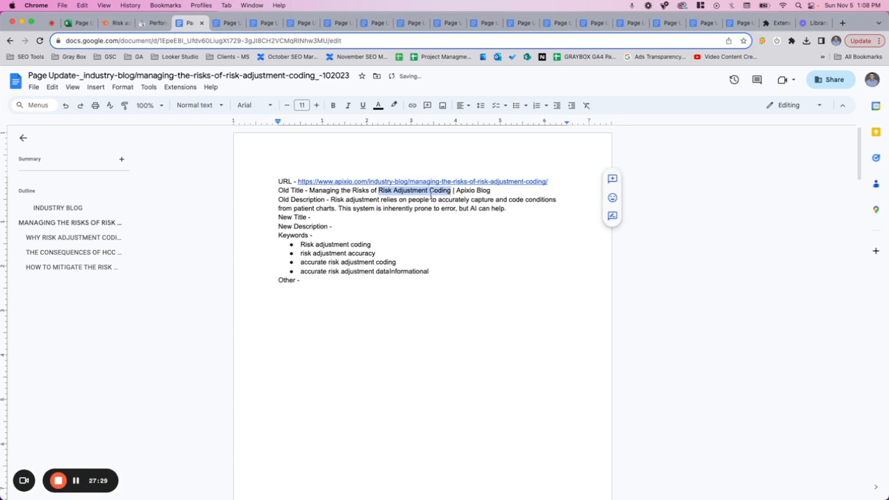
pyautogui.click(331, 190)
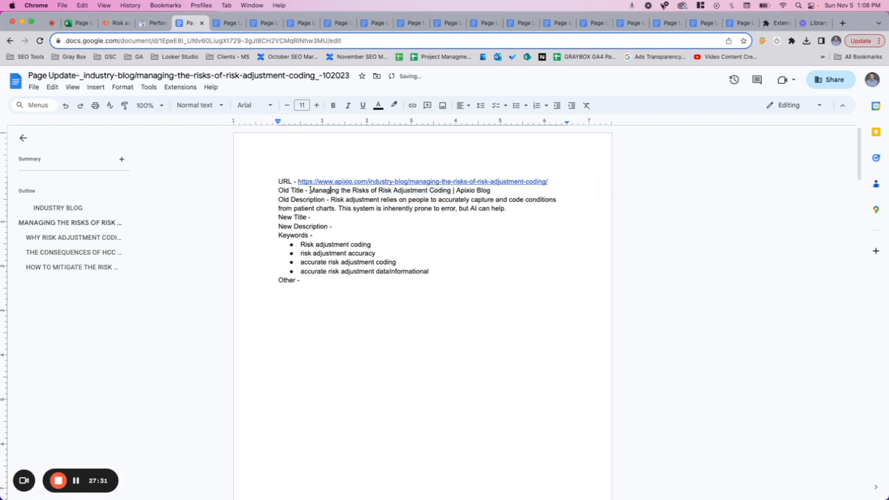
pyautogui.scroll(-7, 326, 310)
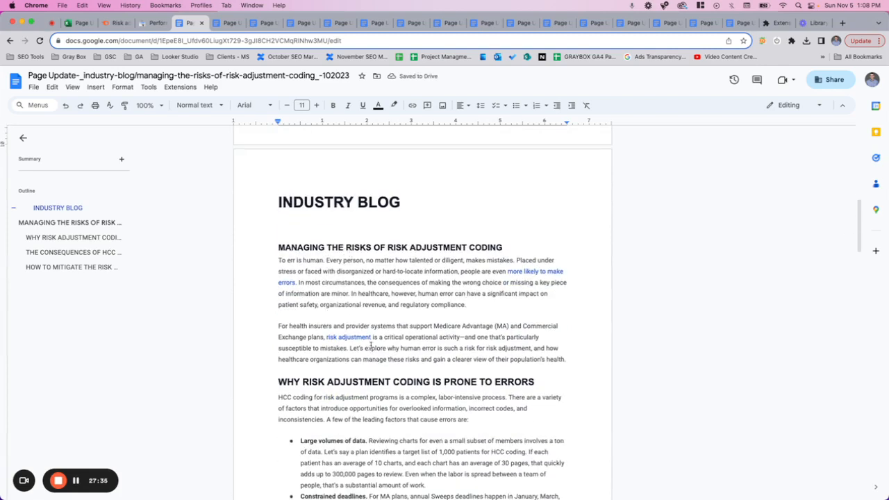
pyautogui.scroll(-2, 371, 345)
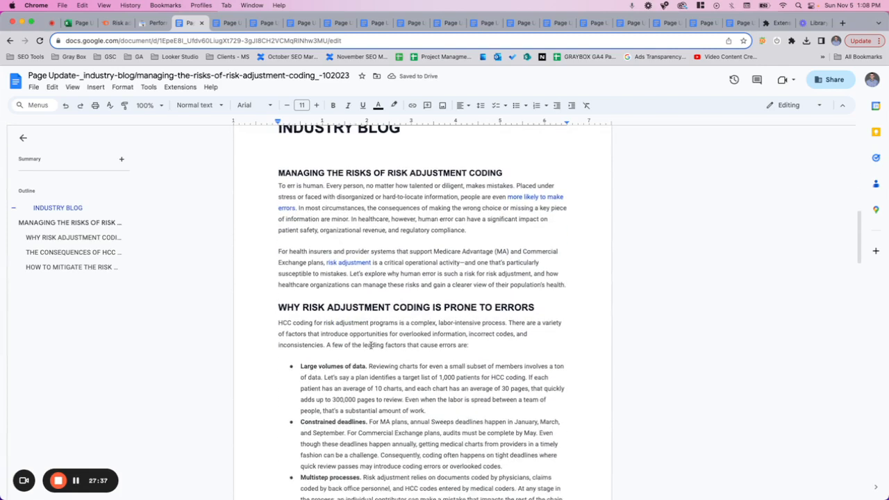
pyautogui.scroll(-2, 371, 345)
pyautogui.scroll(-2, 371, 344)
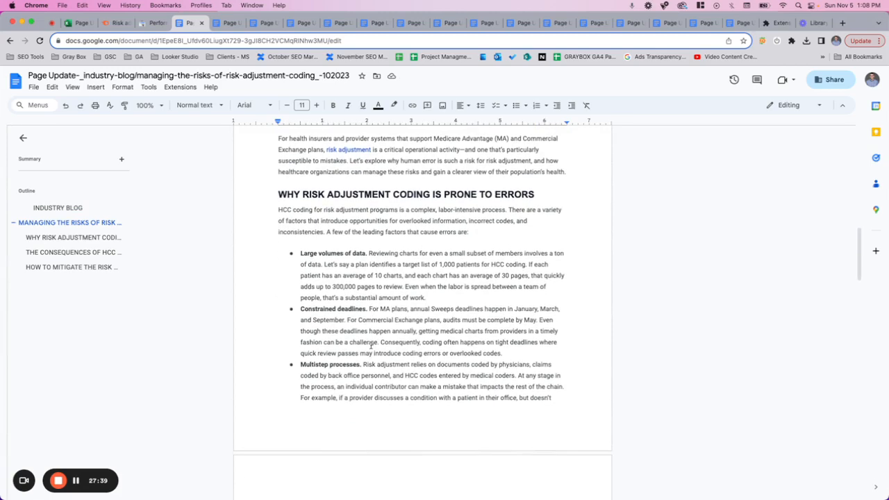
pyautogui.scroll(-3, 372, 345)
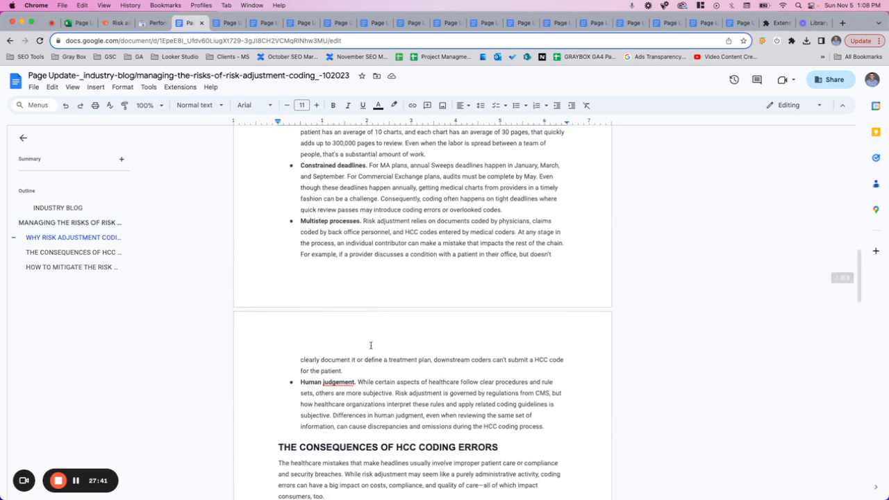
# - Dismiss the spelling suggestion for "judgement" and switch the document to Suggesting mode
pyautogui.click(341, 379)
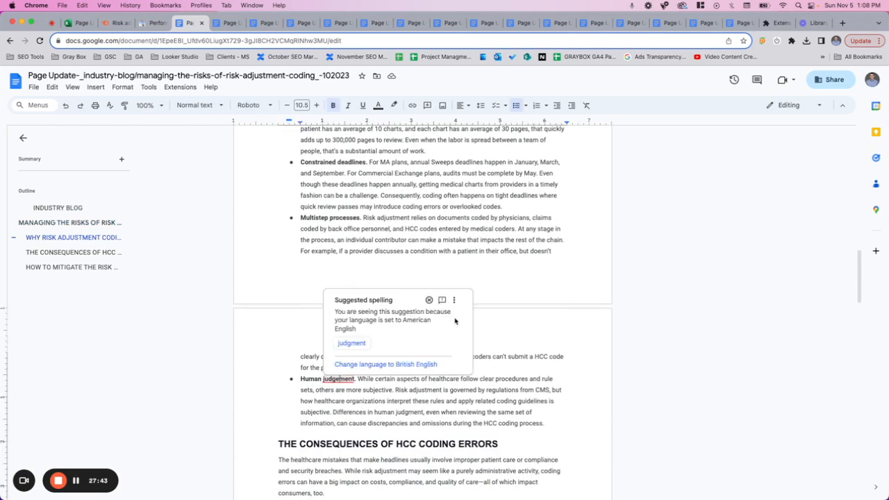
pyautogui.click(429, 300)
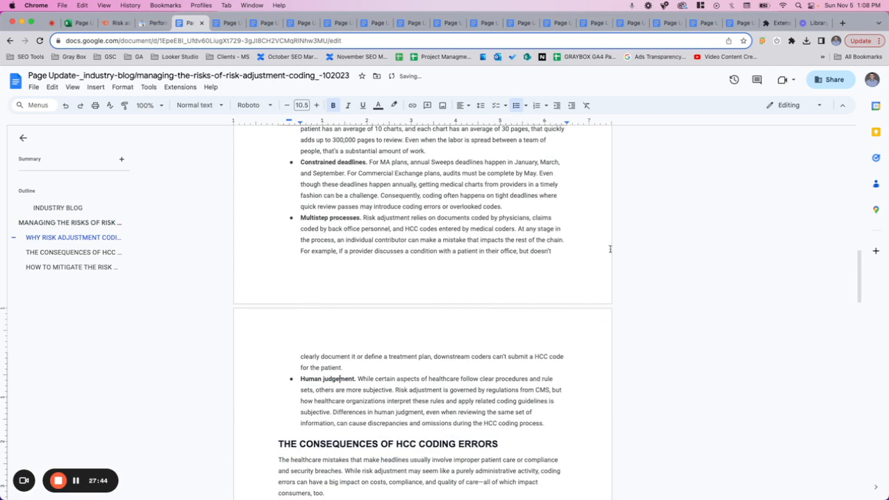
pyautogui.click(794, 105)
pyautogui.click(485, 288)
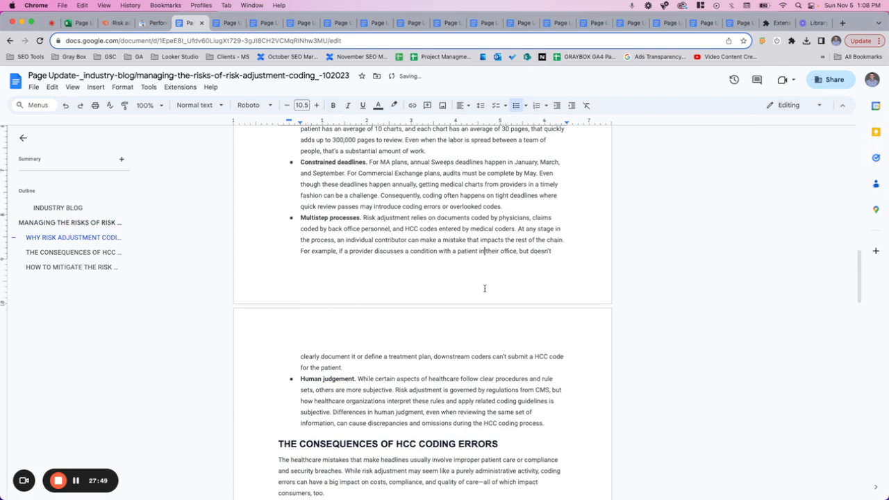
pyautogui.scroll(15, 485, 288)
pyautogui.click(792, 105)
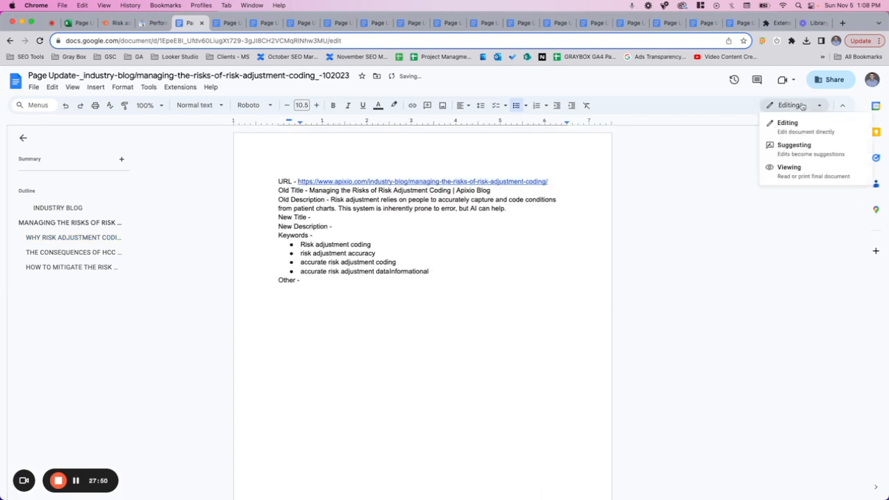
pyautogui.click(789, 147)
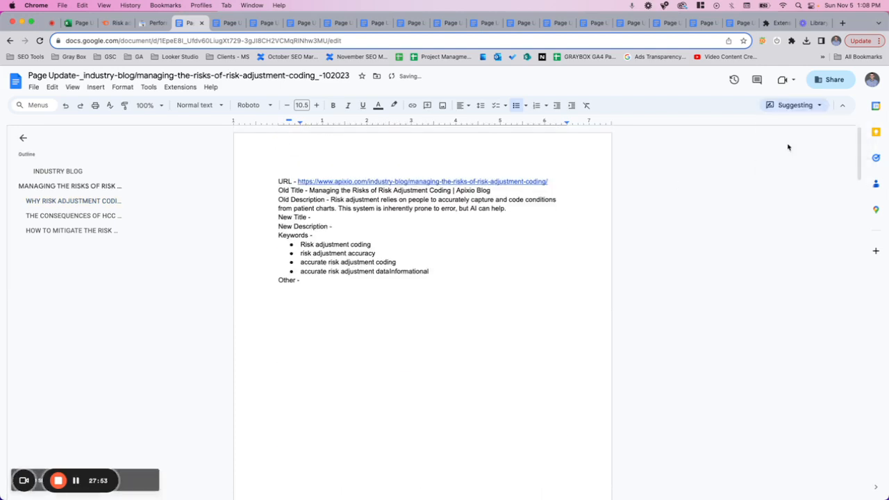
# - Enter "How To Manage The Risks of" as the start of the New Title
pyautogui.click(318, 218)
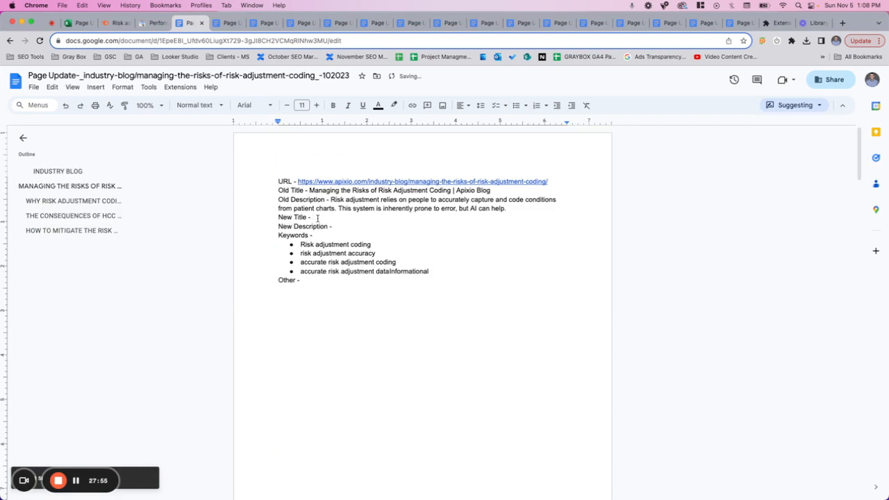
pyautogui.write('How')
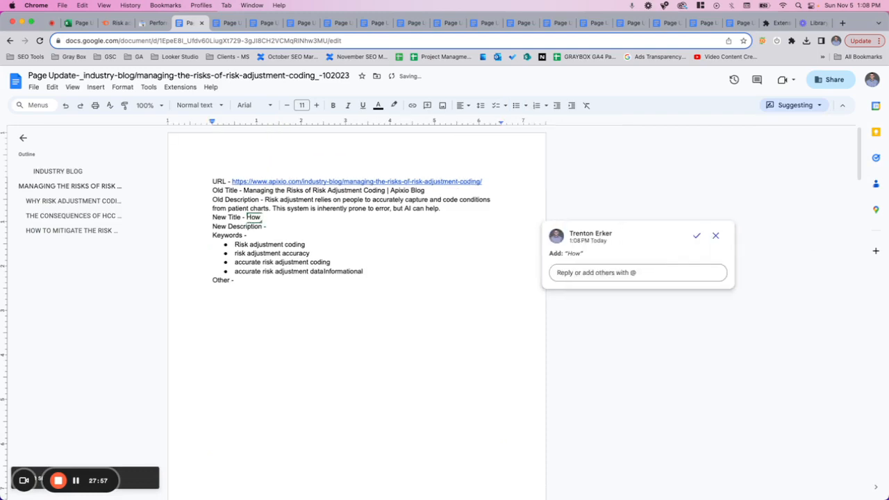
pyautogui.write(' To Manage')
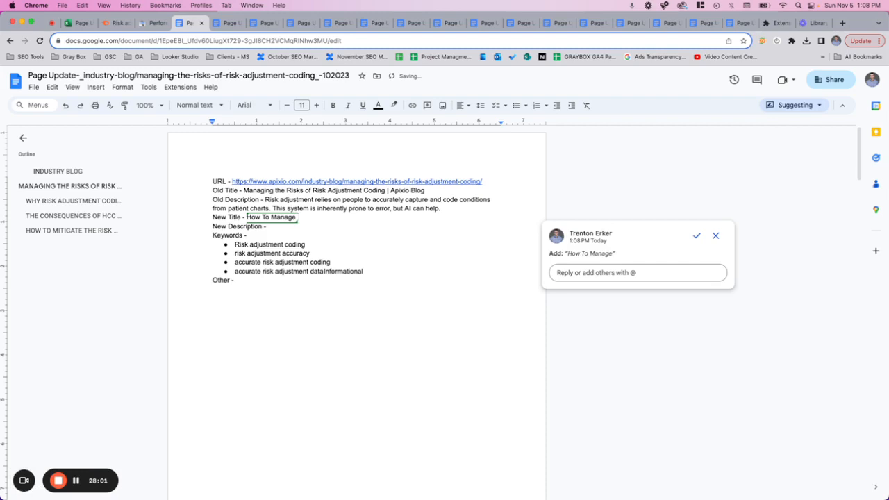
pyautogui.write(' The Risks of')
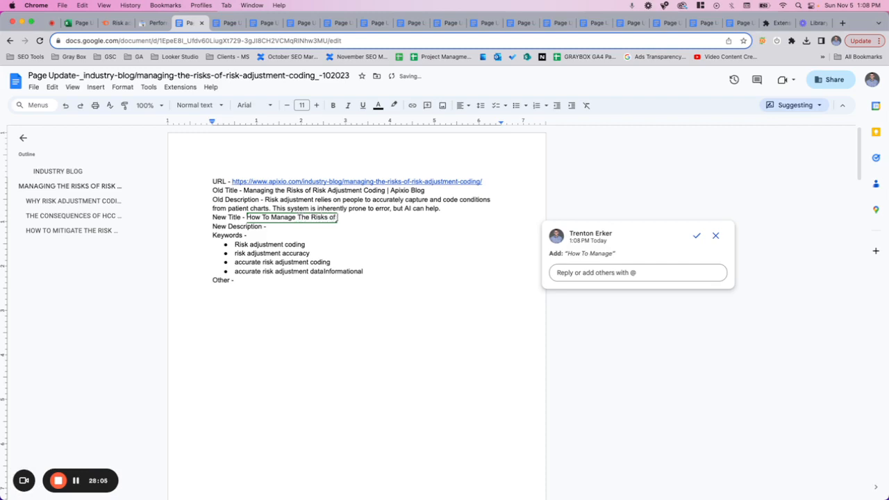
# - Complete the new title as "How To Manage The Risks Of Risk Adjustment Coding"
pyautogui.press('BackSpace')
pyautogui.press('BackSpace')
pyautogui.write('Of Risk Adjustme')
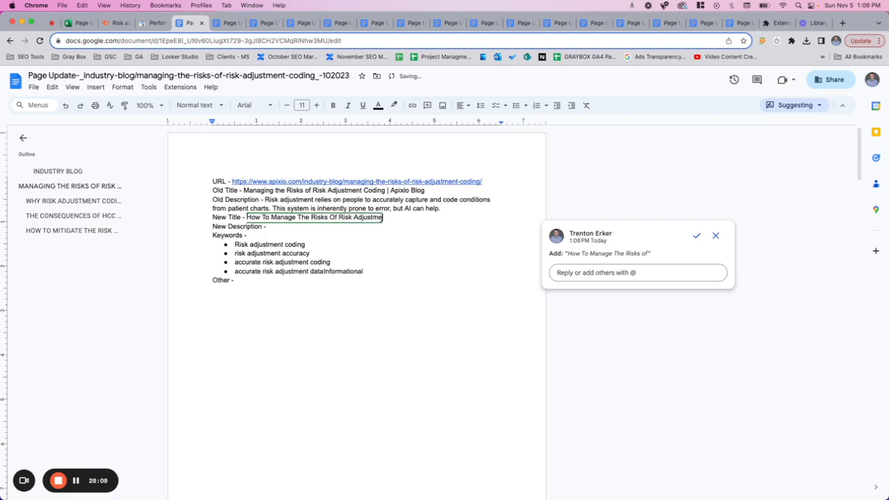
pyautogui.write('nt Coding')
# - Move "Risk Adjustment Coding" from the end of the new title to its start, followed by a colon
pyautogui.moveTo(339, 217); pyautogui.dragTo(411, 218)
pyautogui.press('super+c')
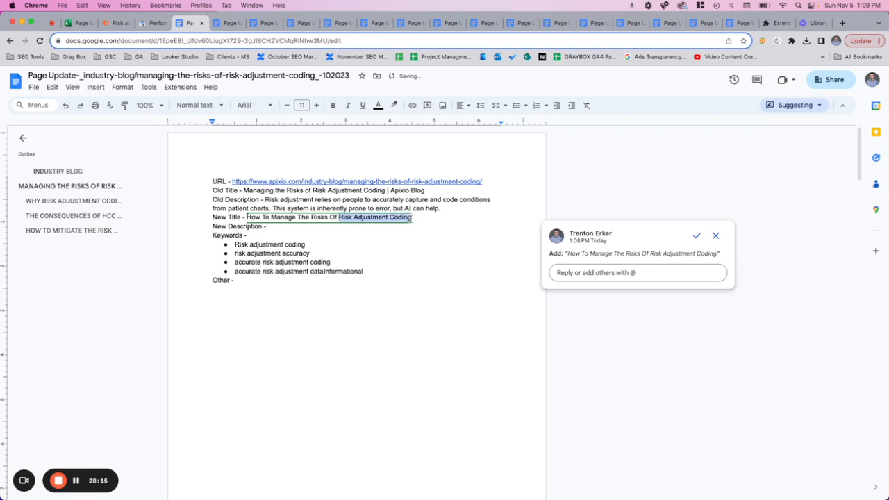
pyautogui.press('BackSpace')
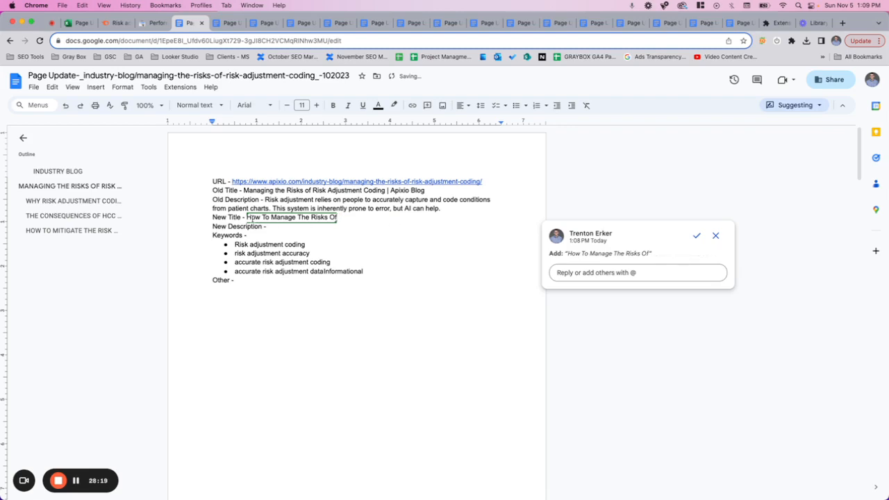
pyautogui.click(248, 218)
pyautogui.press('super+v')
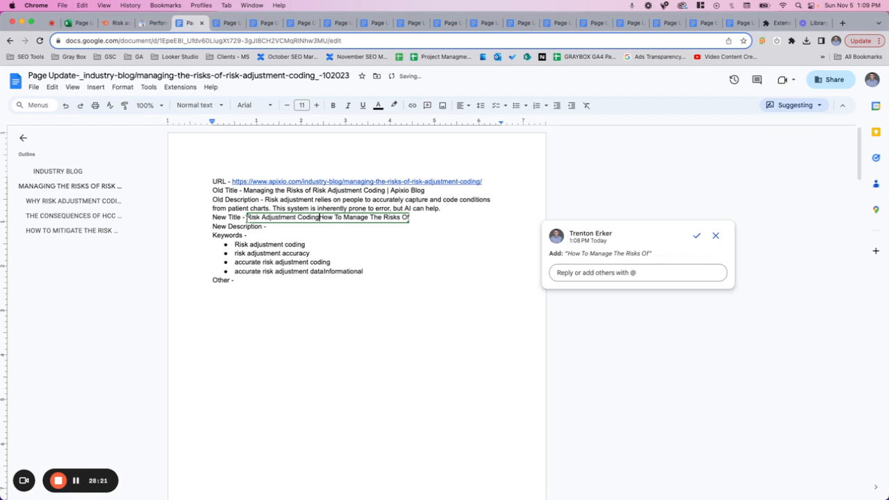
pyautogui.write(':')
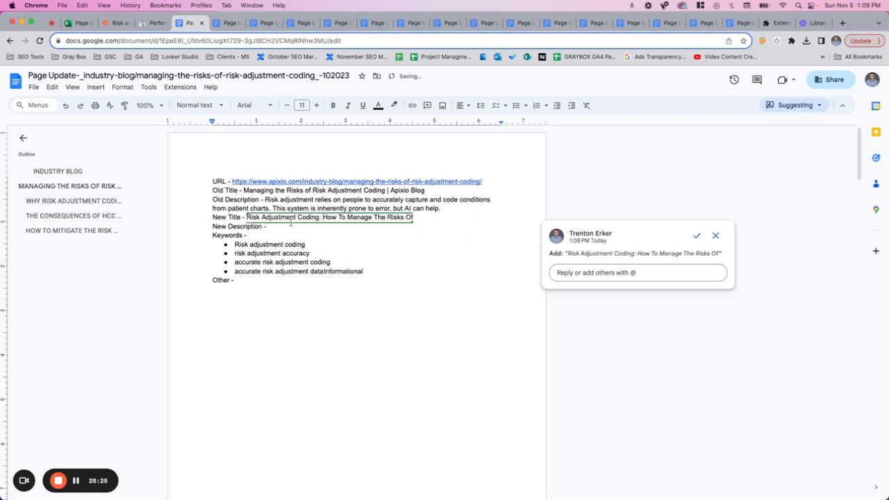
# - Check the keyword metrics in Semrush, and insert "Accurate" at the start of the new title in the Google Docs document
pyautogui.click(420, 218)
pyautogui.click(118, 22)
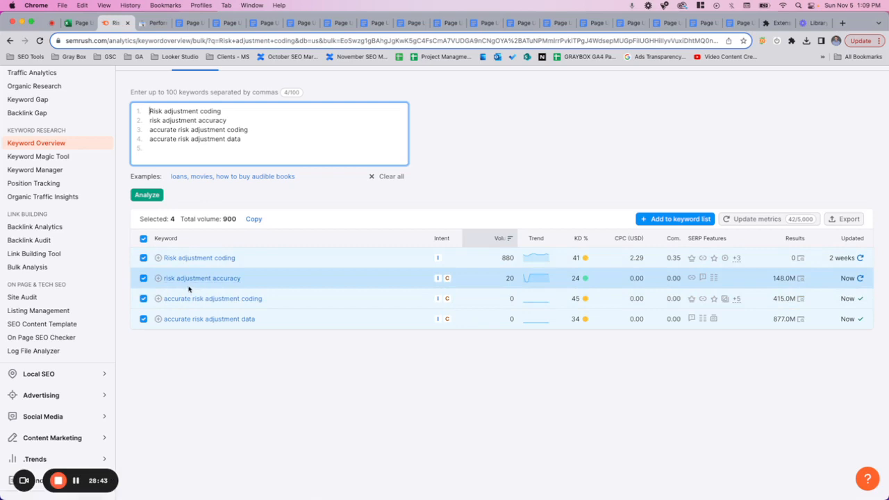
pyautogui.click(189, 23)
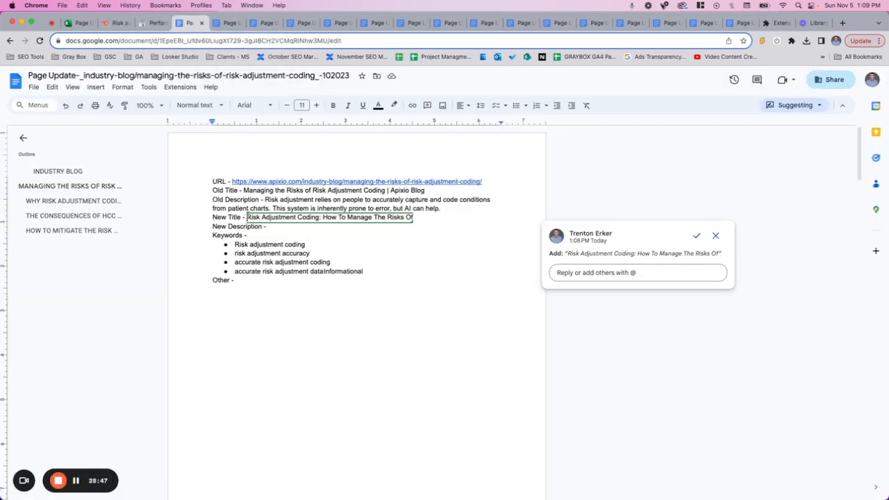
pyautogui.click(247, 216)
pyautogui.write('Accurate')
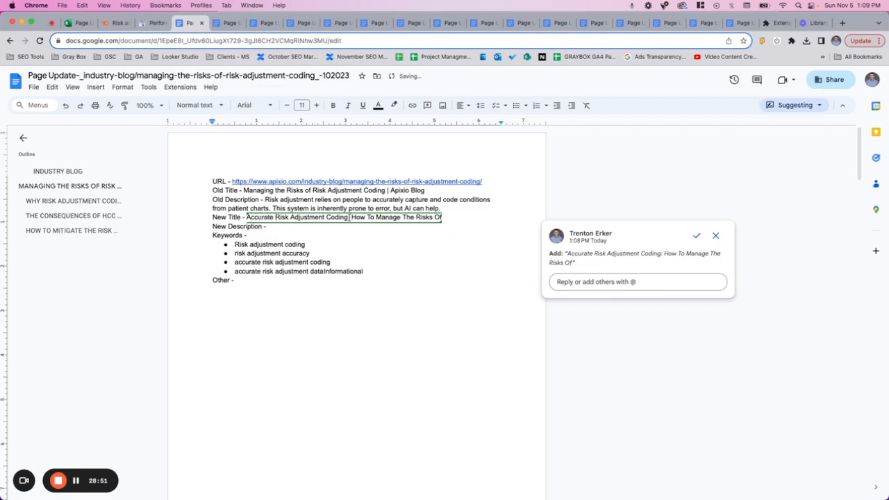
# - Compare the new title with the old title and append "HCC Coding" to the end of the new title
pyautogui.moveTo(349, 218); pyautogui.dragTo(247, 217)
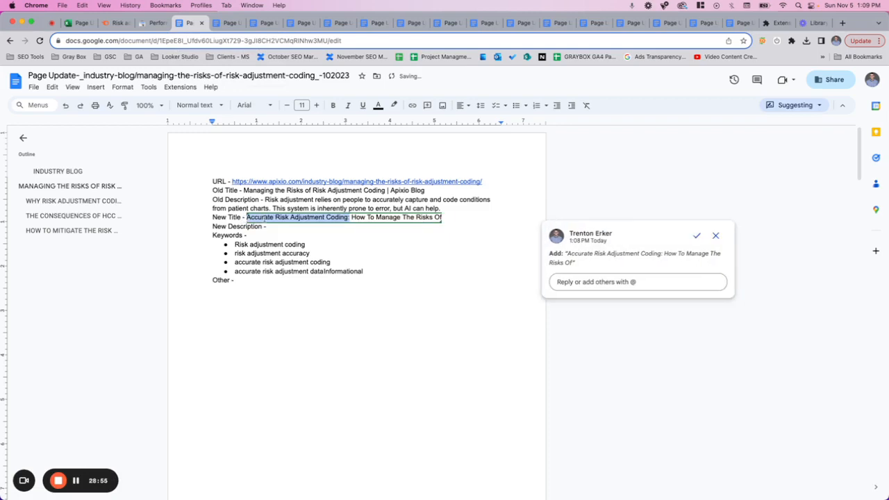
pyautogui.doubleClick(384, 219)
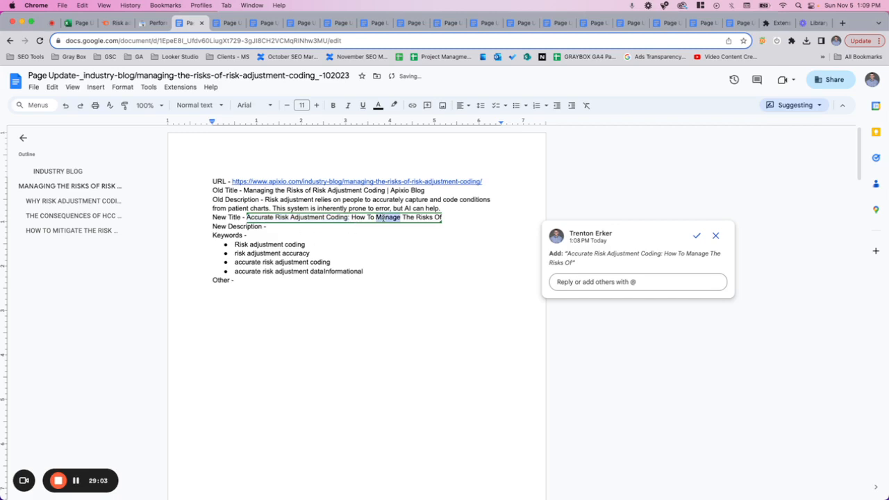
pyautogui.click(255, 218)
pyautogui.moveTo(243, 191); pyautogui.dragTo(384, 192)
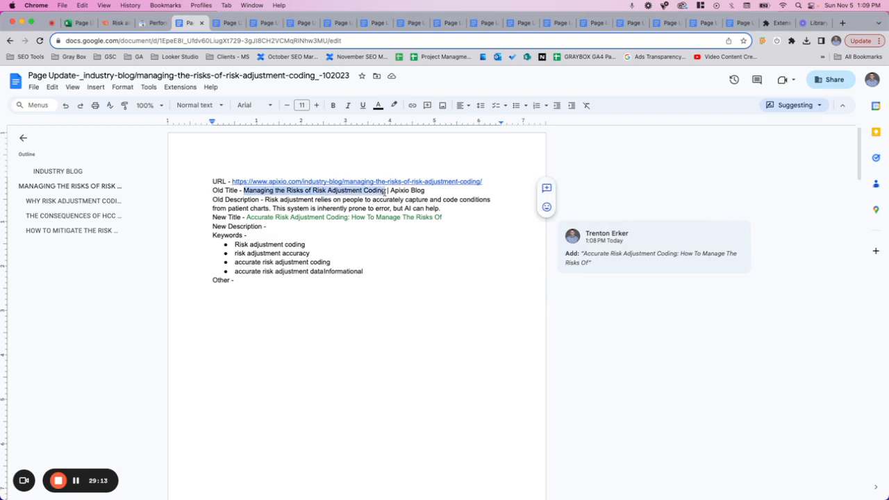
pyautogui.doubleClick(267, 217)
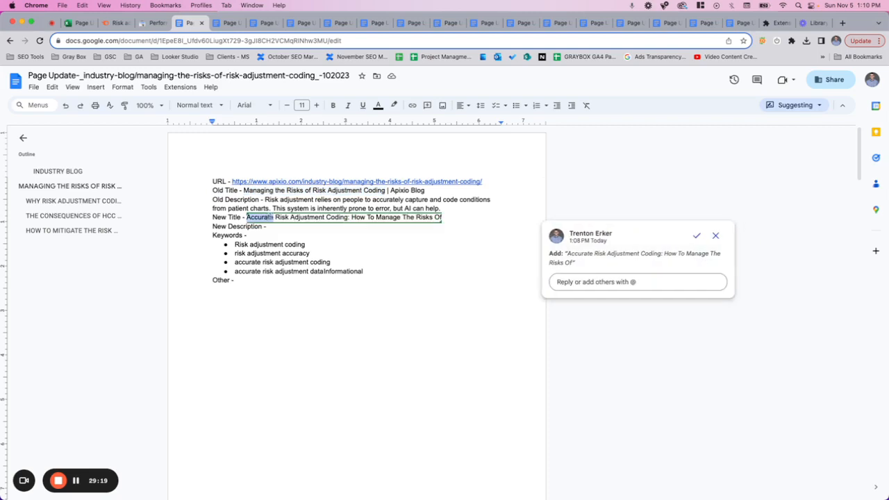
pyautogui.click(261, 189)
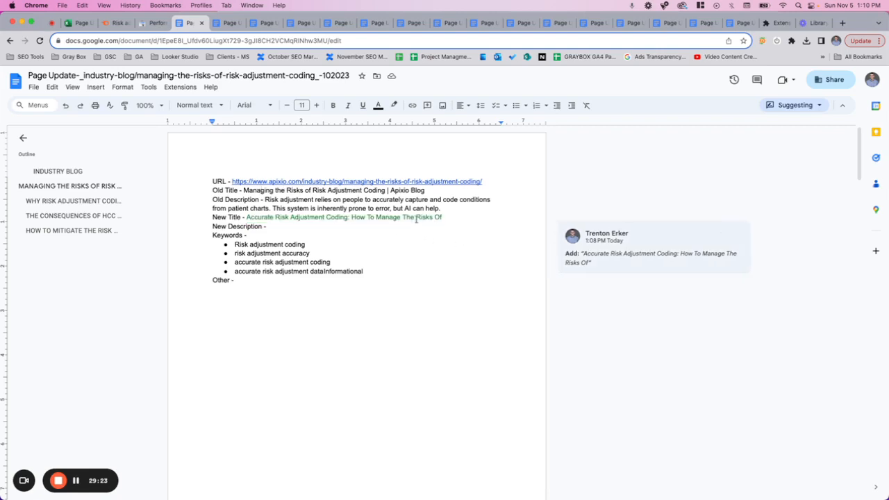
pyautogui.click(441, 218)
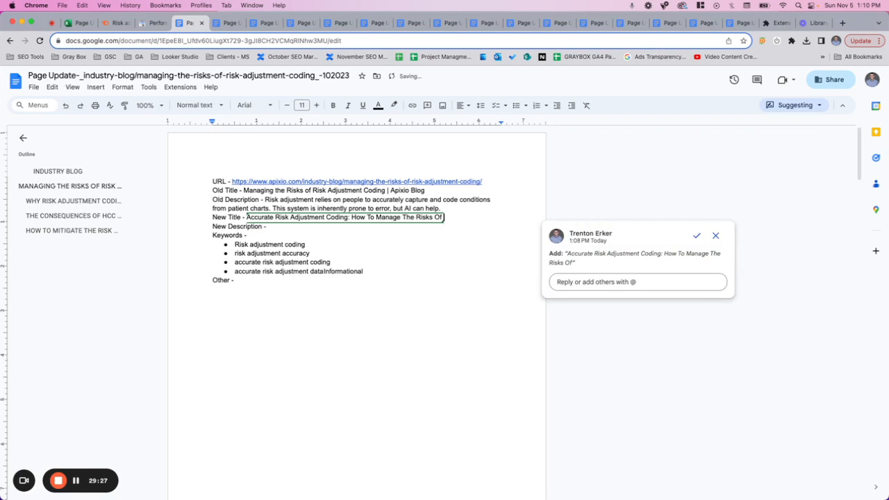
pyautogui.write('HCC Coding')
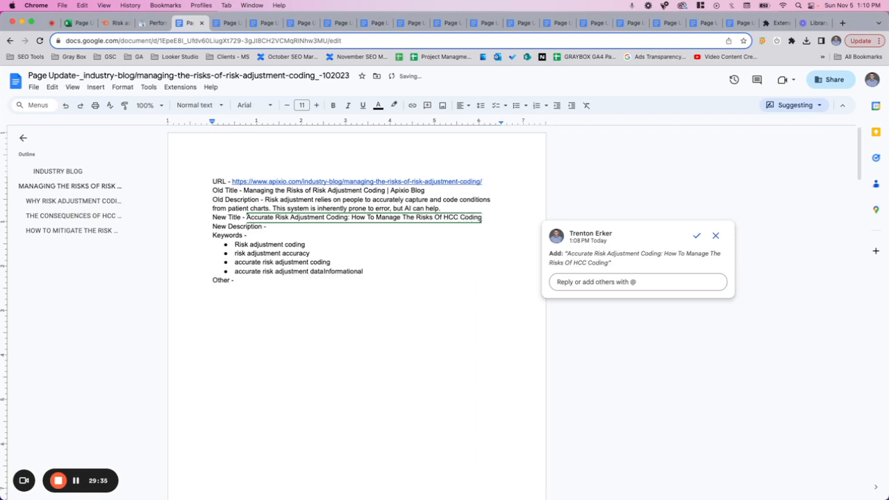
# - Check the character count of the whole new title
pyautogui.moveTo(482, 218); pyautogui.dragTo(247, 218)
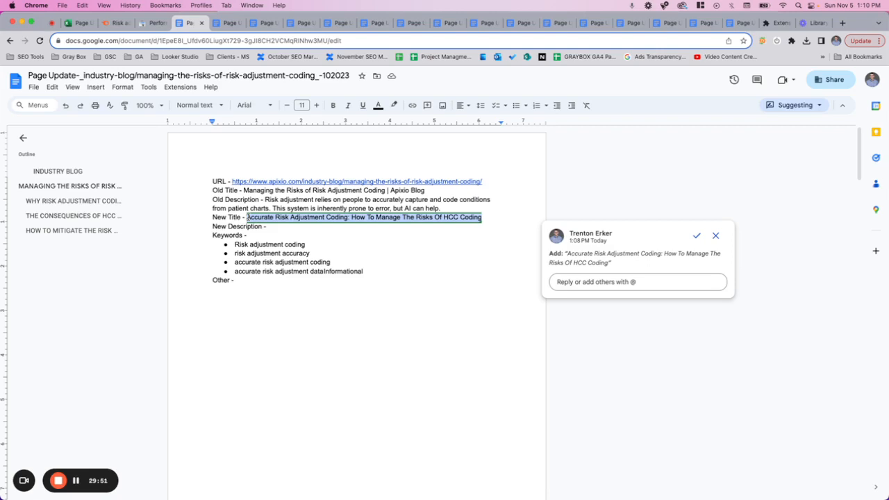
pyautogui.press('super+shift+c')
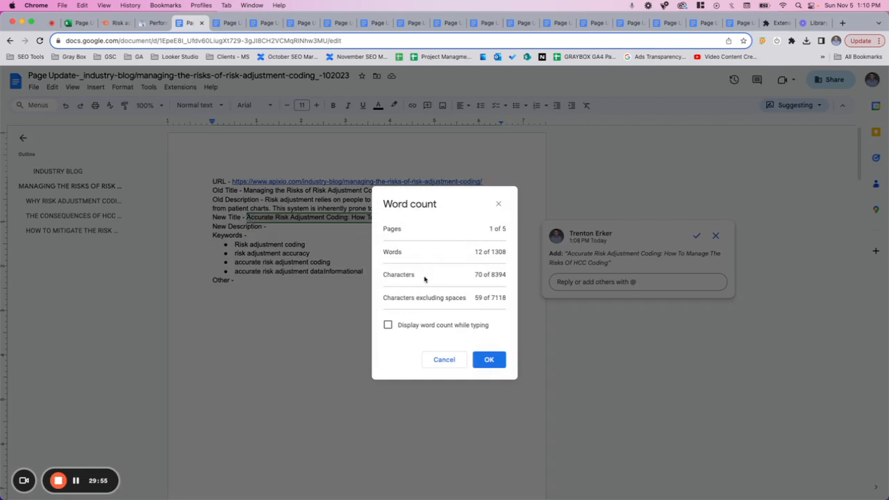
pyautogui.moveTo(482, 275); pyautogui.dragTo(476, 276)
pyautogui.click(444, 360)
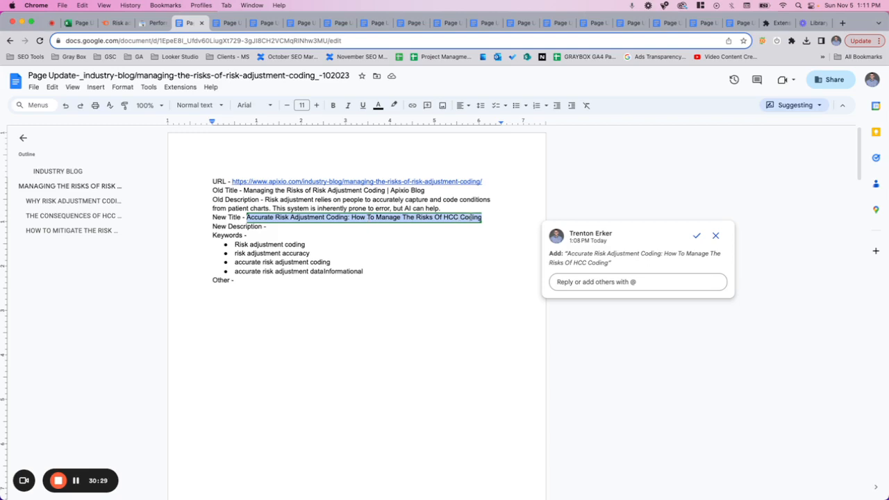
# - Search Google for "hcc coding" in a new browser tab and look through the titles of the organic results
pyautogui.click(778, 23)
pyautogui.click(789, 23)
pyautogui.click(805, 22)
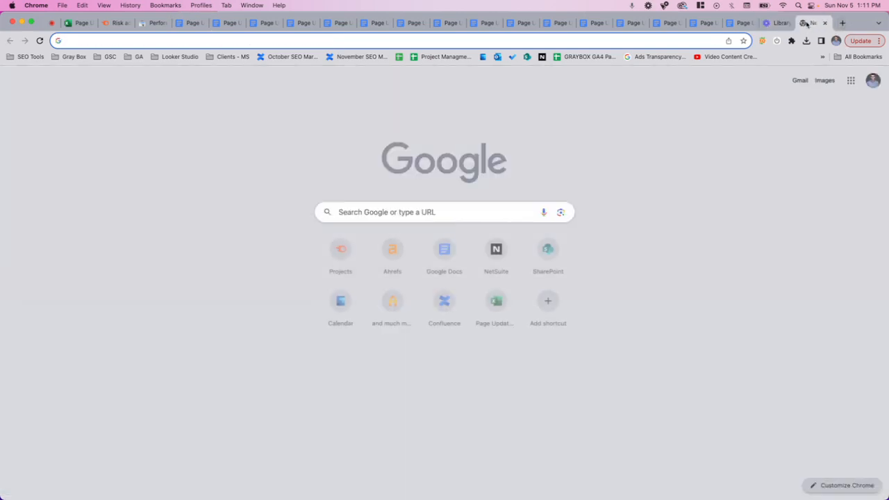
pyautogui.write('hcc d')
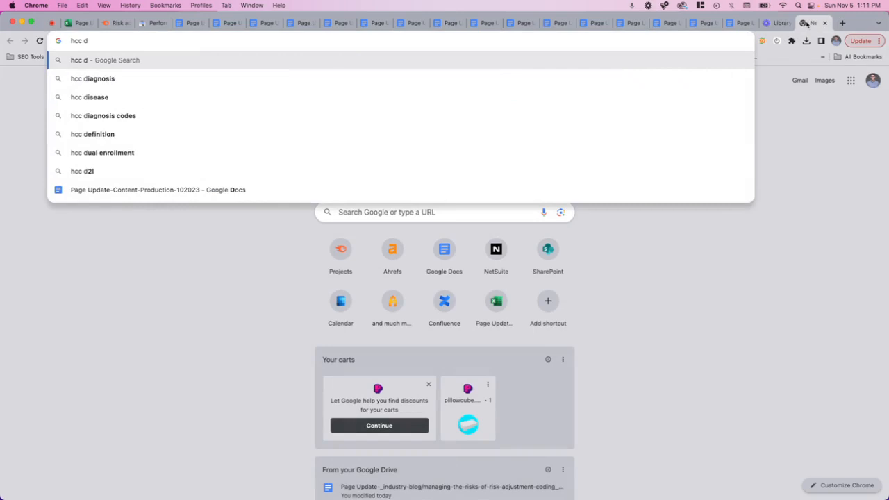
pyautogui.press('BackSpace')
pyautogui.write('coding')
pyautogui.press('Return')
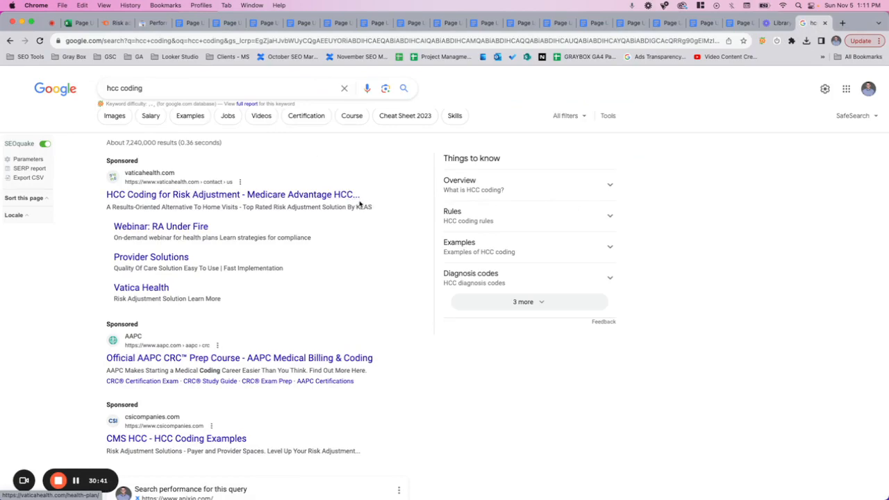
pyautogui.scroll(-8, 332, 314)
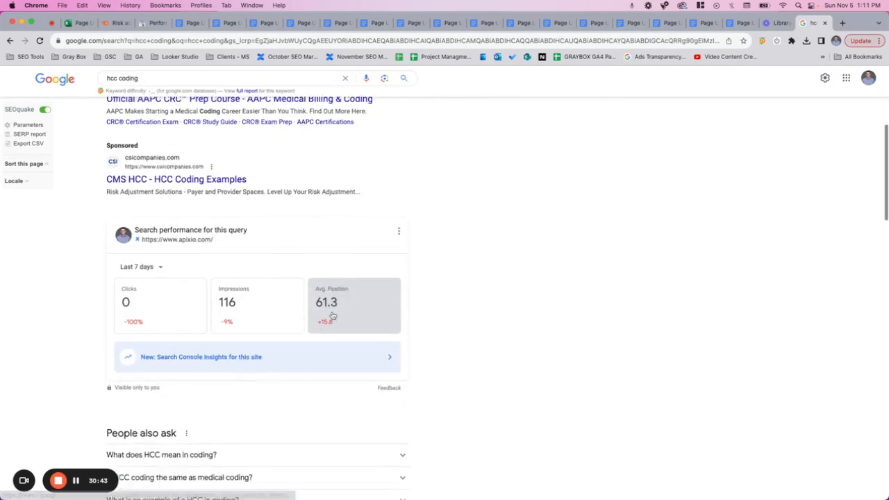
pyautogui.scroll(-9, 333, 317)
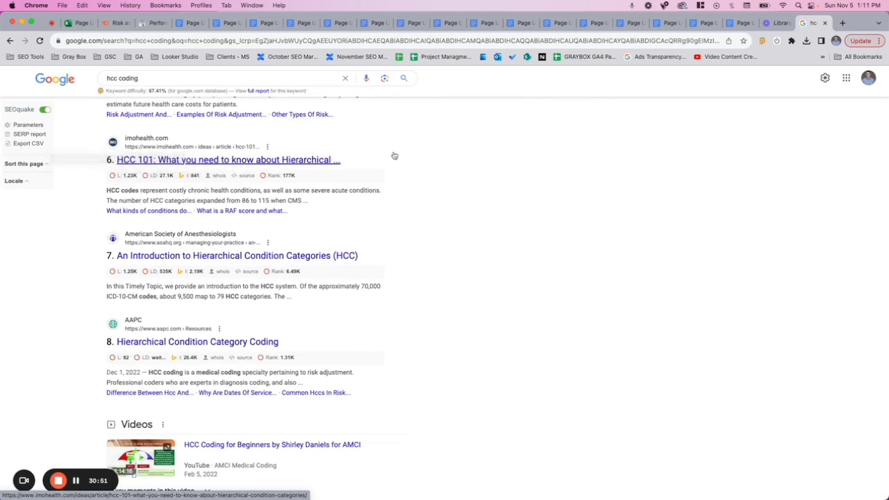
# - Copy the imohealth.com result title "HCC 101: What you need to know about Hierarchical ..." into a new bullet below the document's keywords
pyautogui.moveTo(358, 161); pyautogui.dragTo(118, 160)
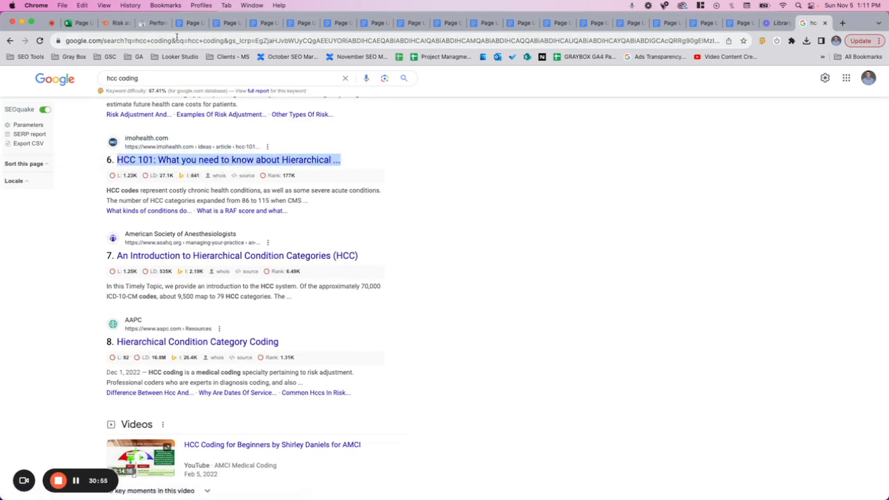
pyautogui.click(184, 22)
pyautogui.click(367, 271)
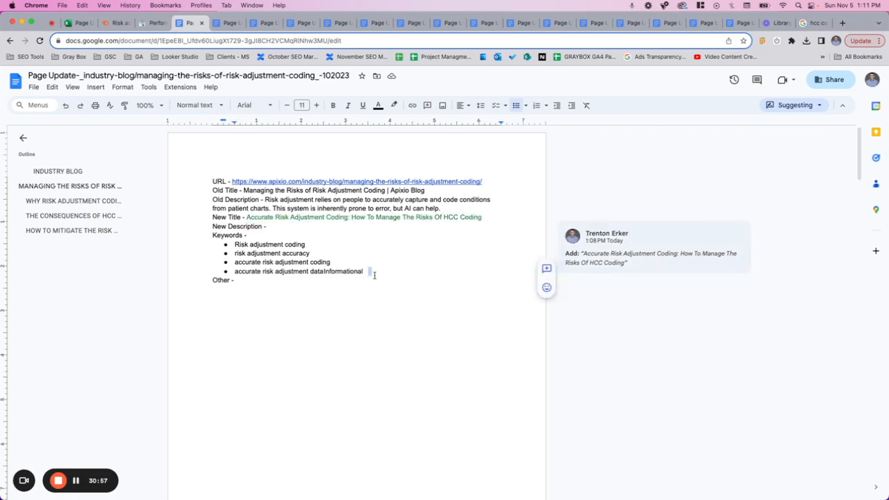
pyautogui.press('BackSpace')
pyautogui.press('Return')
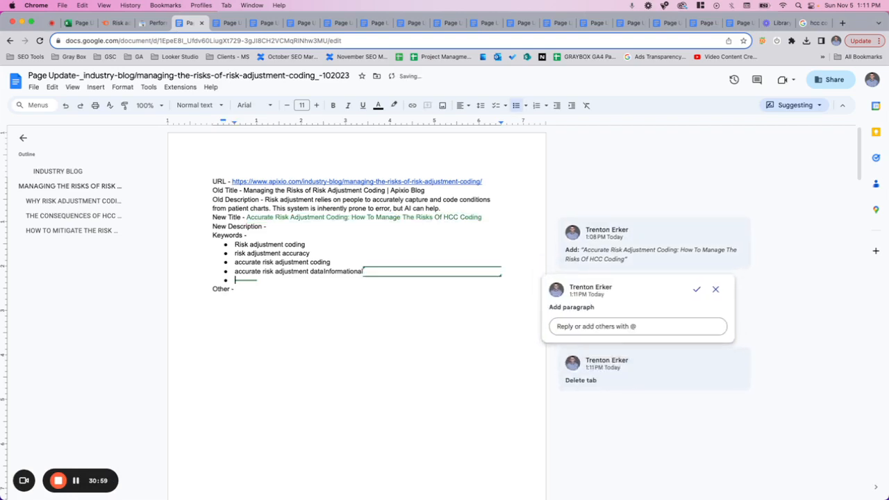
pyautogui.press('super+v')
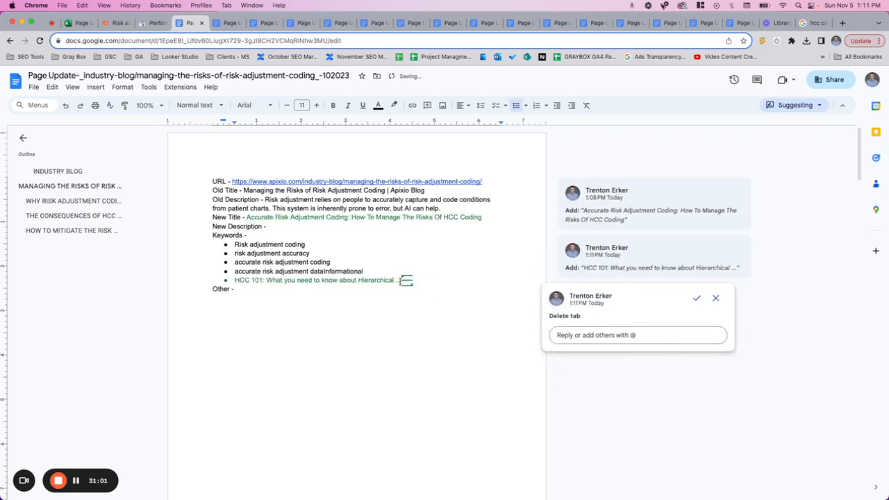
# - Check the character count of the pasted "HCC 101" title, including its ellipsis
pyautogui.click(401, 280)
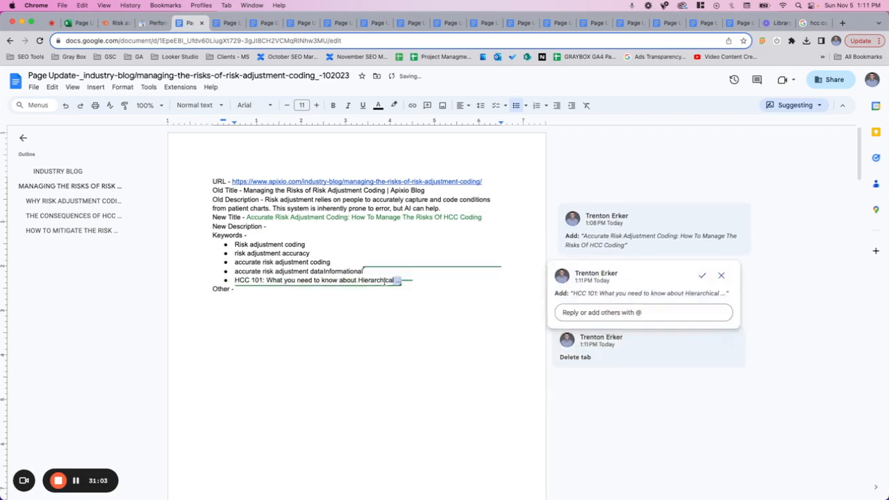
pyautogui.moveTo(401, 280); pyautogui.dragTo(237, 280)
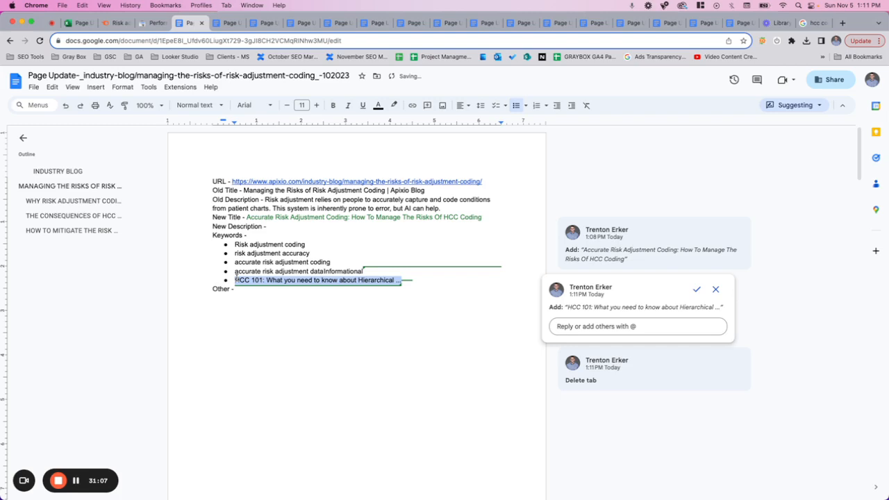
pyautogui.press('super+shift+c')
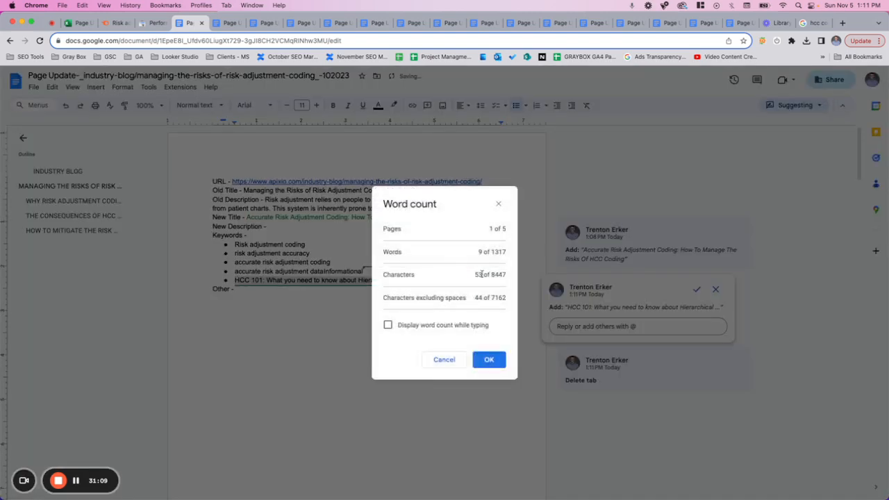
pyautogui.click(490, 359)
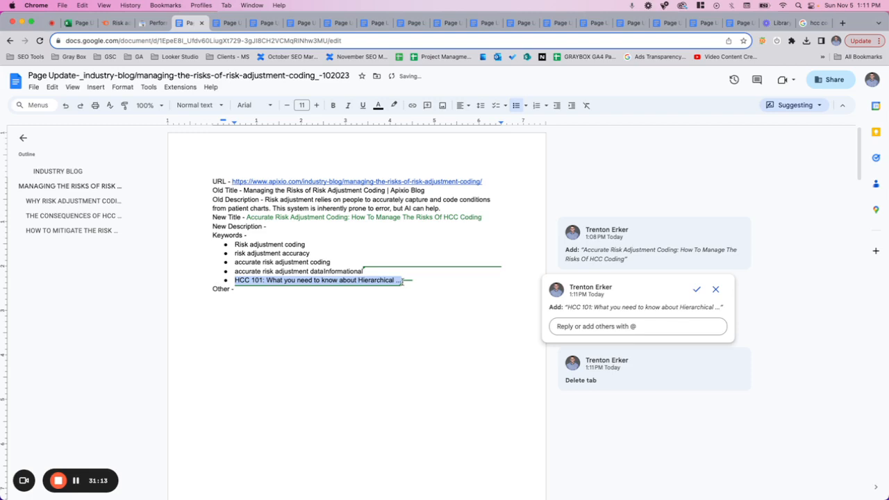
# - Remove the pasted "HCC 101" title and its bullet from the keyword list
pyautogui.click(398, 281)
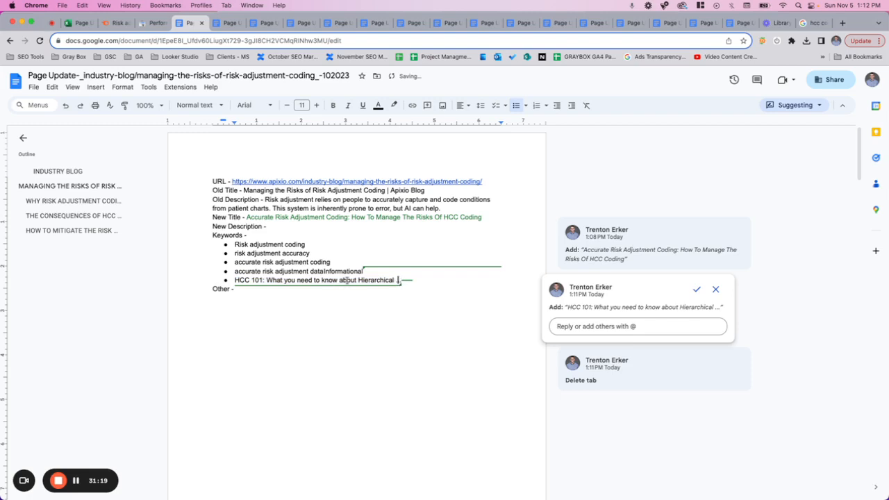
pyautogui.press('super+BackSpace')
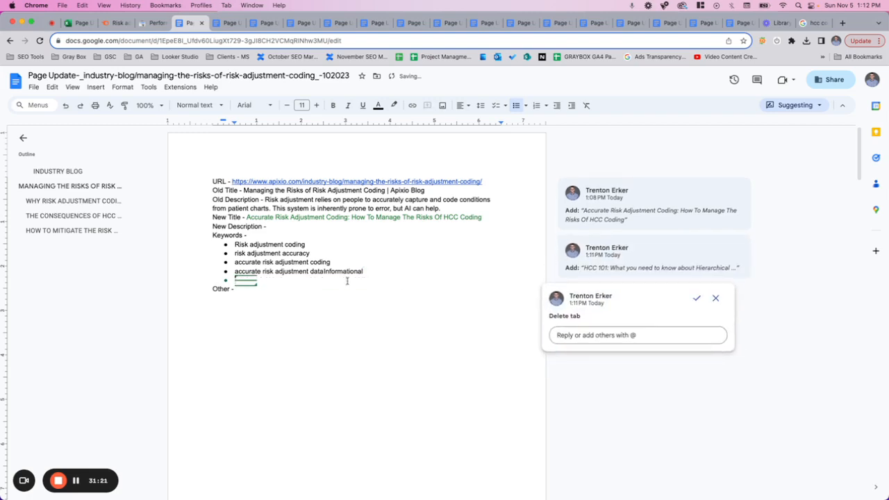
pyautogui.press('BackSpace')
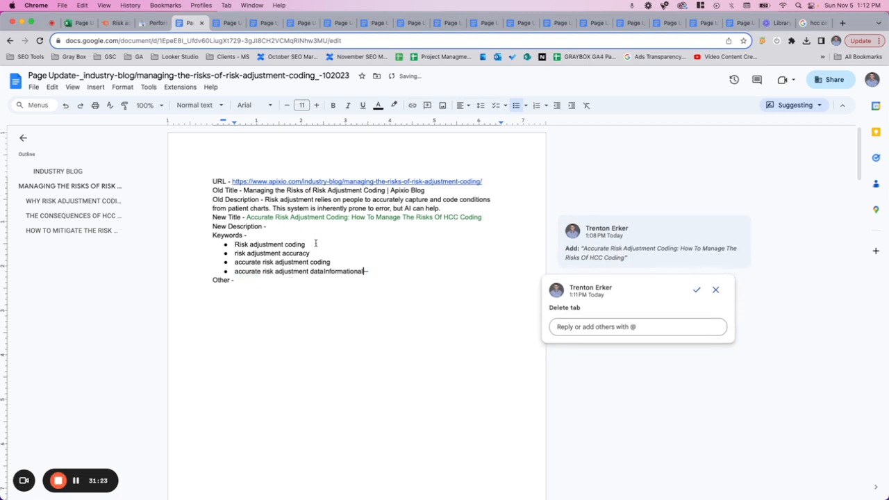
# - Review the wording of the new title and accept the suggested tab deletion after the last keyword bullet
pyautogui.moveTo(247, 218); pyautogui.dragTo(433, 218)
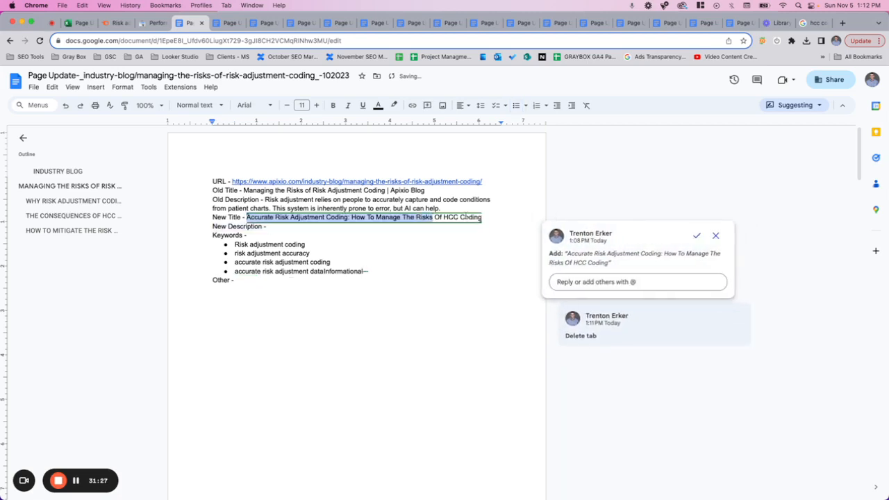
pyautogui.moveTo(482, 218); pyautogui.dragTo(442, 213)
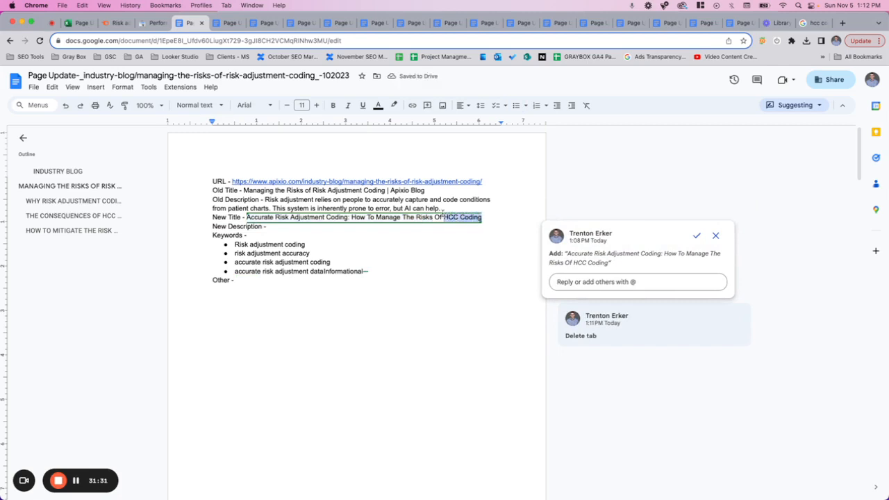
pyautogui.click(366, 271)
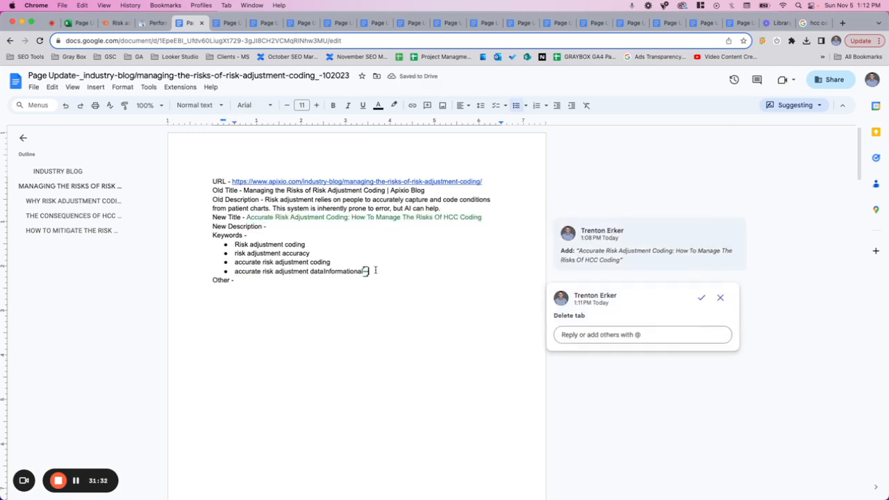
pyautogui.click(697, 289)
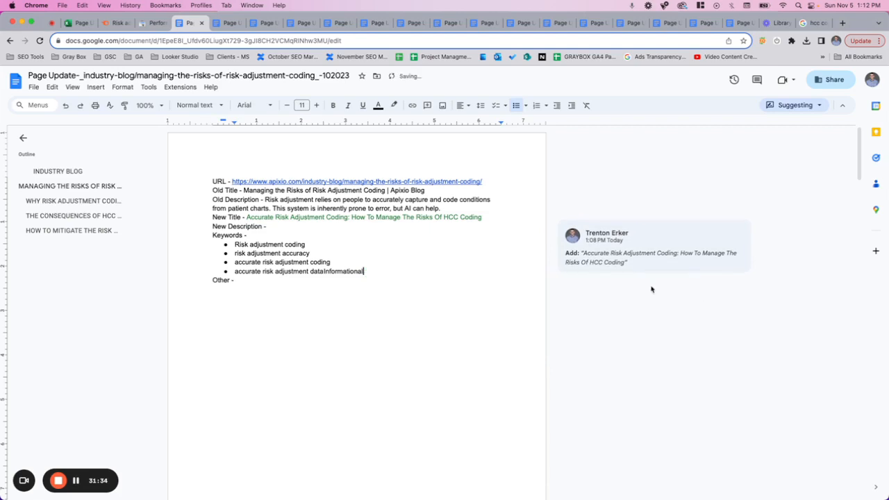
# - Reread the old description and begin the new description with "How AI reduces the error prone"
pyautogui.click(277, 227)
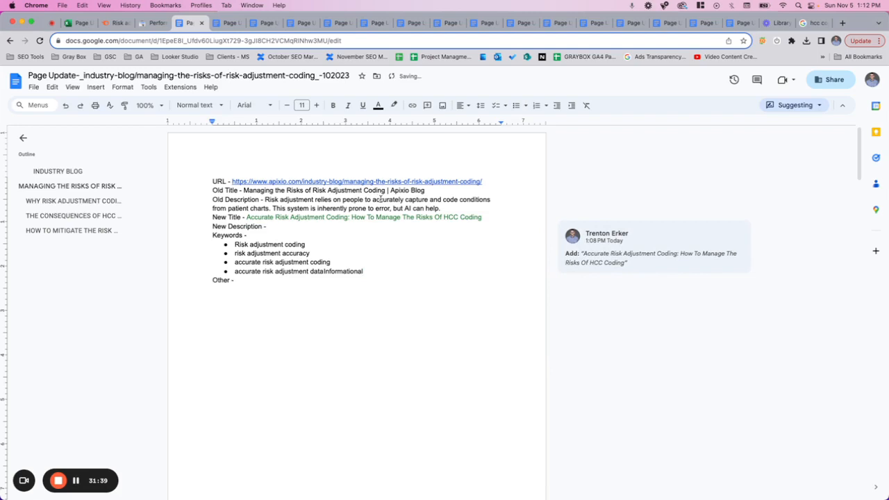
pyautogui.moveTo(441, 209); pyautogui.dragTo(265, 199)
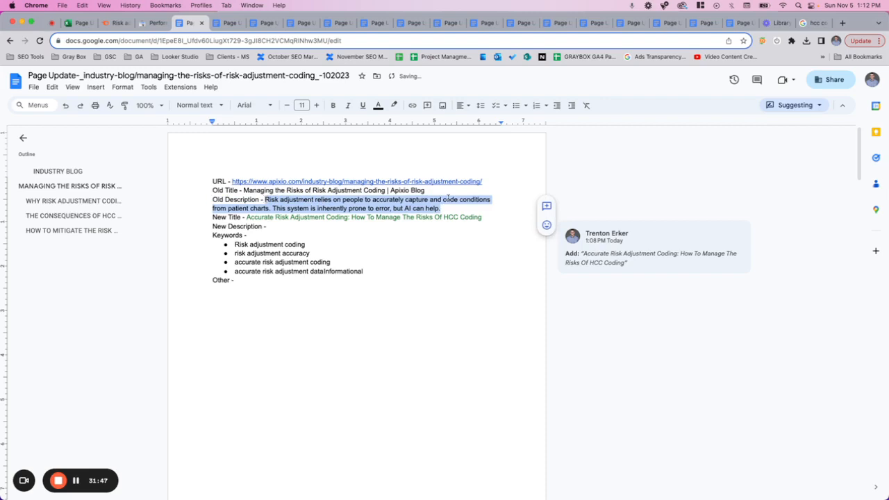
pyautogui.click(283, 227)
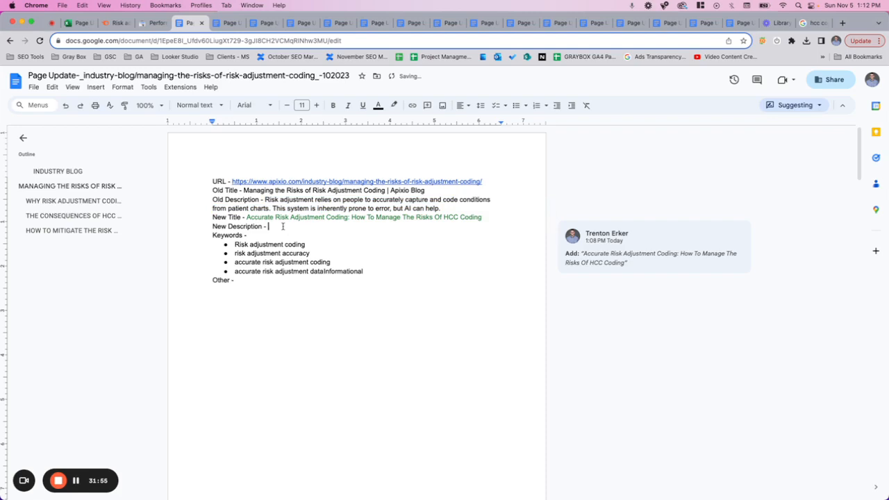
pyautogui.write('How')
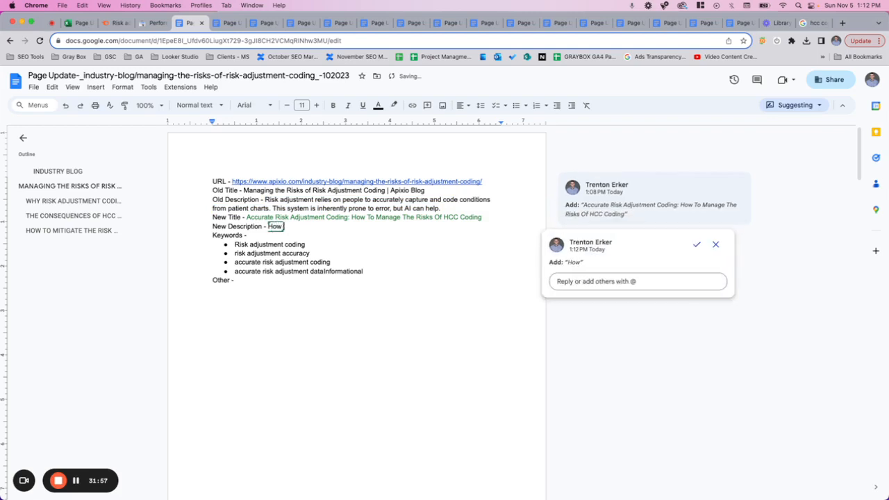
pyautogui.write(' AI')
pyautogui.write(' reduce')
pyautogui.write('s the')
pyautogui.write(' risk')
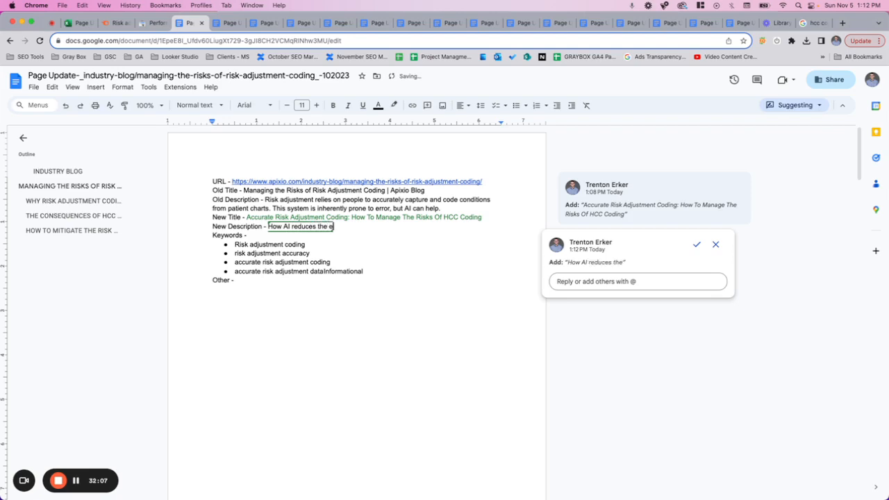
pyautogui.press('BackSpace')
pyautogui.press('BackSpace')
pyautogui.press('BackSpace')
pyautogui.press('BackSpace')
pyautogui.write('error-')
pyautogui.press('BackSpace')
pyautogui.write('prone')
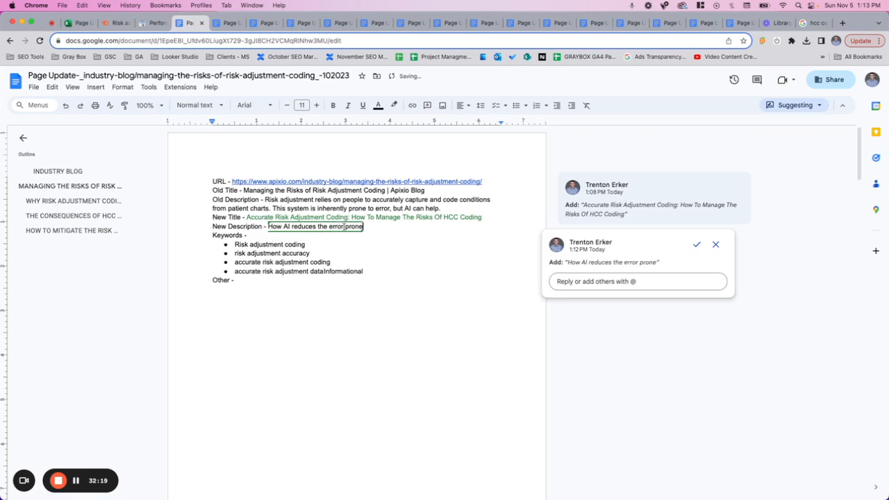
# - Reword and extend the new description to "How AI reduces the mistakes of error prone human medical coders. HCC coding is"
pyautogui.moveTo(330, 227); pyautogui.dragTo(338, 226)
pyautogui.write('mistakes of e')
pyautogui.write('rror')
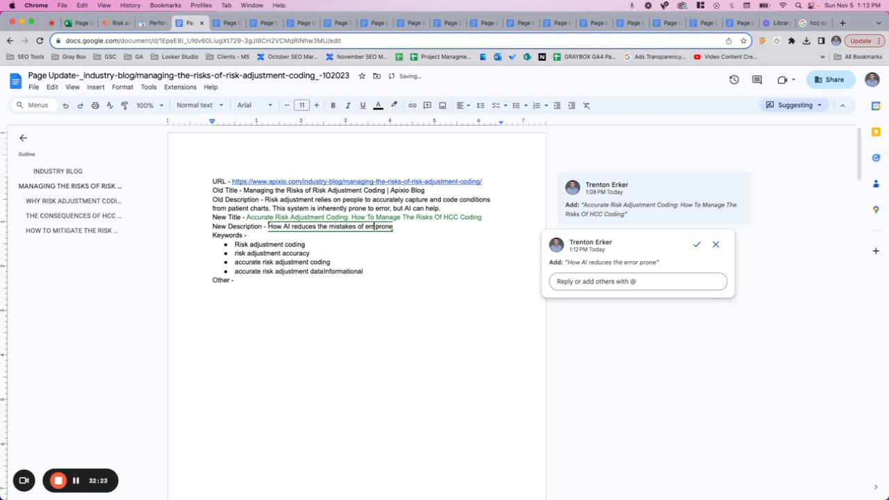
pyautogui.click(364, 227)
pyautogui.click(415, 229)
pyautogui.write('h')
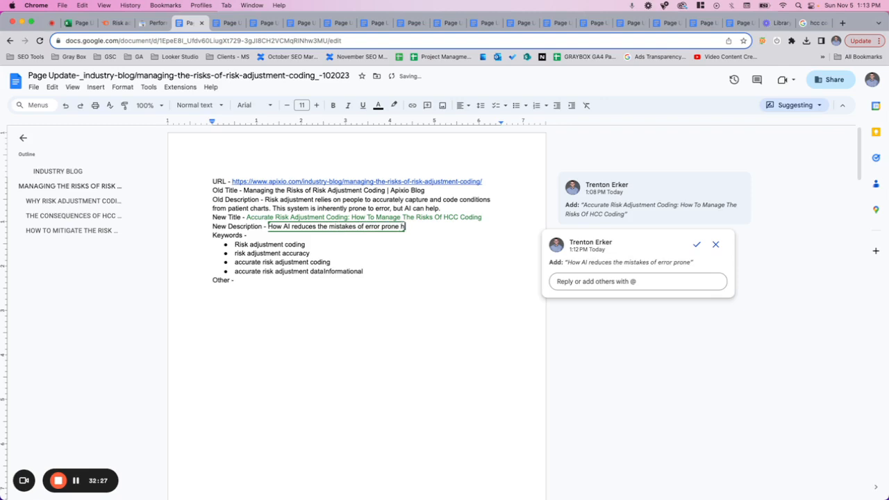
pyautogui.write('uman me')
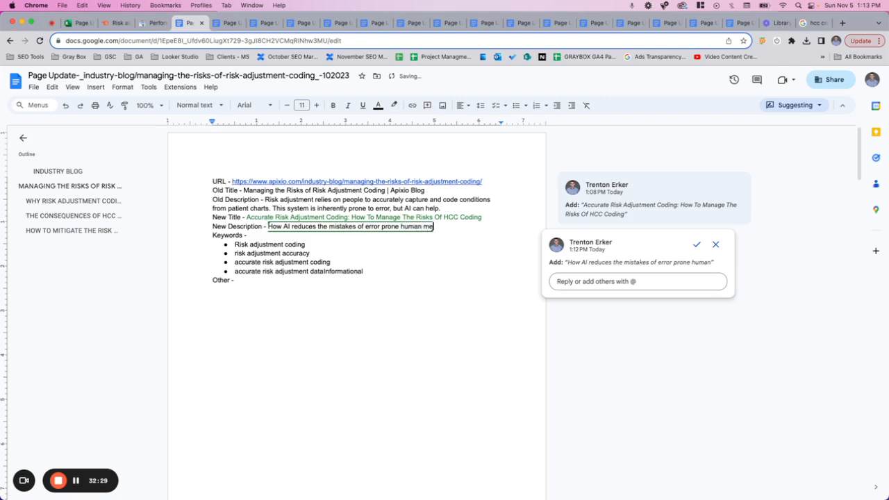
pyautogui.write('dical coders')
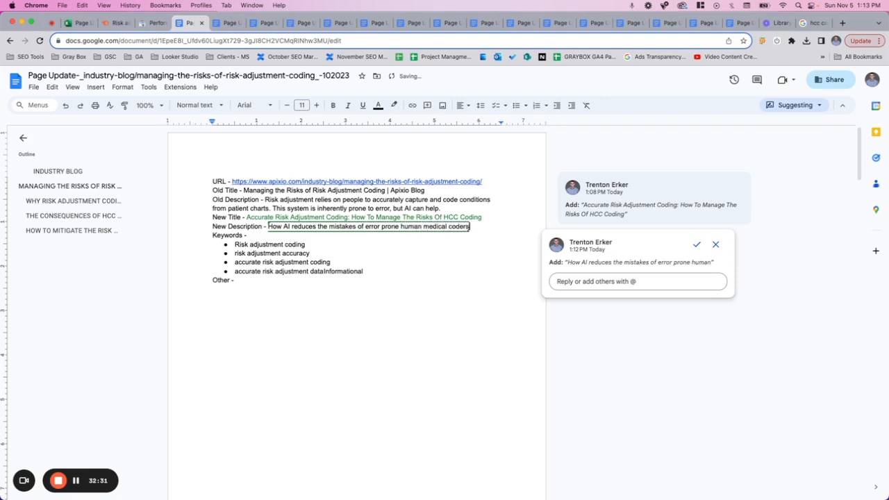
pyautogui.write('. HCC coding is')
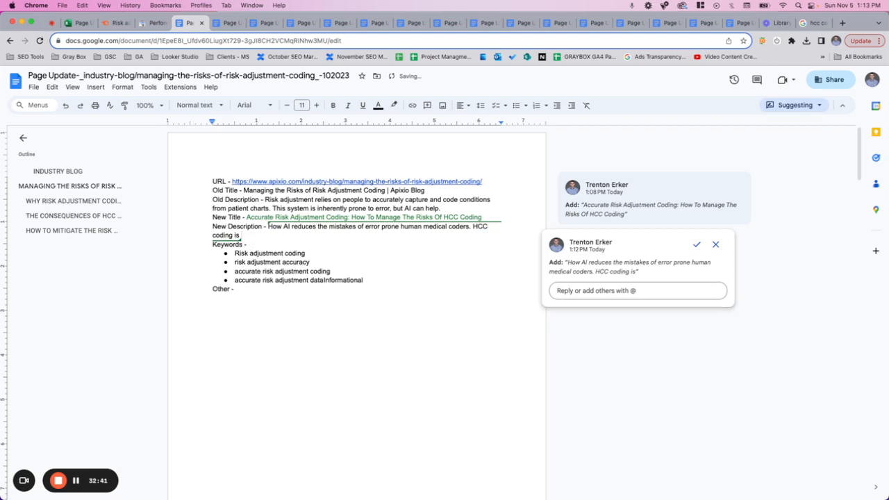
# - Read through the article's sections on why coding errors occur, their consequences and how to mitigate the risk of human error
pyautogui.scroll(-15, 403, 299)
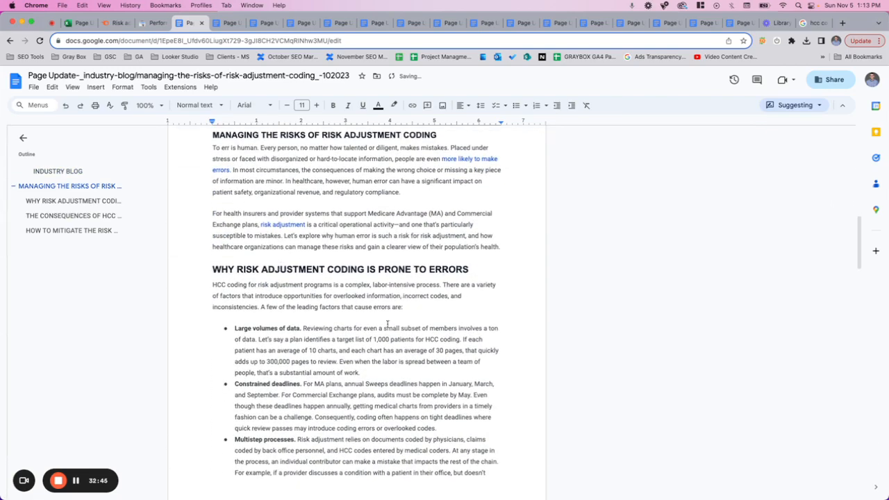
pyautogui.scroll(-3, 369, 350)
pyautogui.scroll(-7, 369, 349)
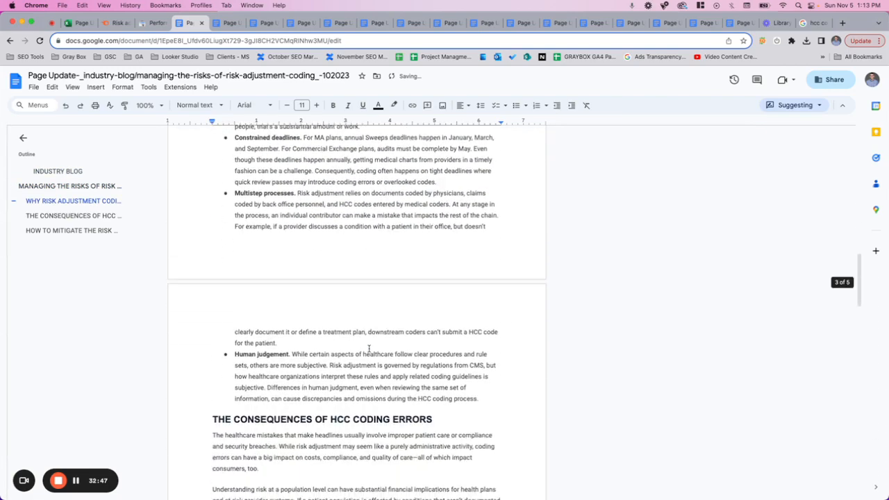
pyautogui.scroll(1, 369, 350)
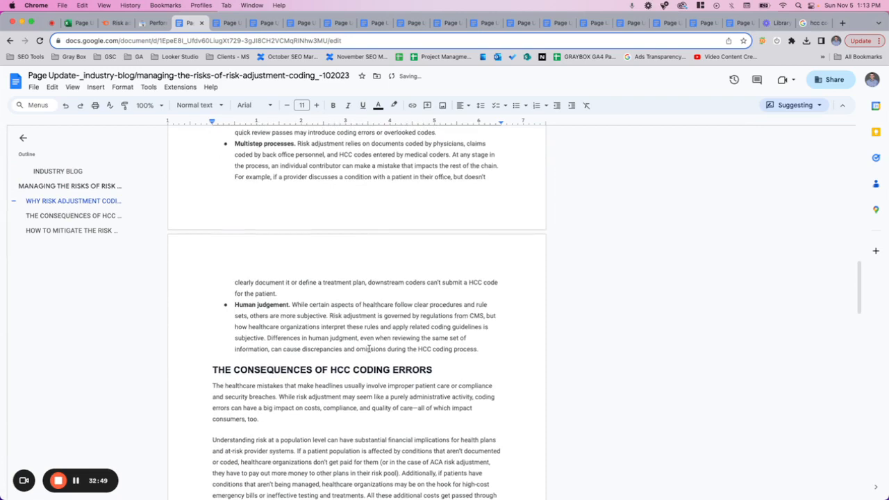
pyautogui.scroll(-9, 369, 349)
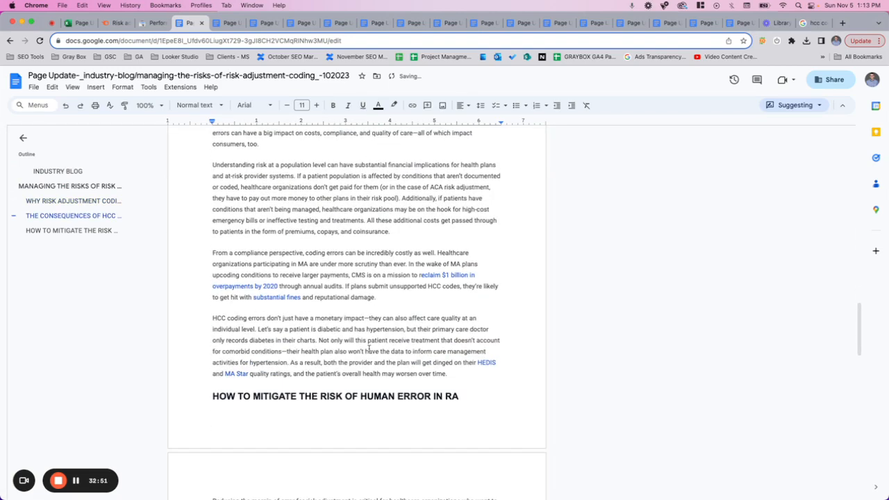
pyautogui.scroll(-9, 369, 350)
pyautogui.scroll(2, 369, 350)
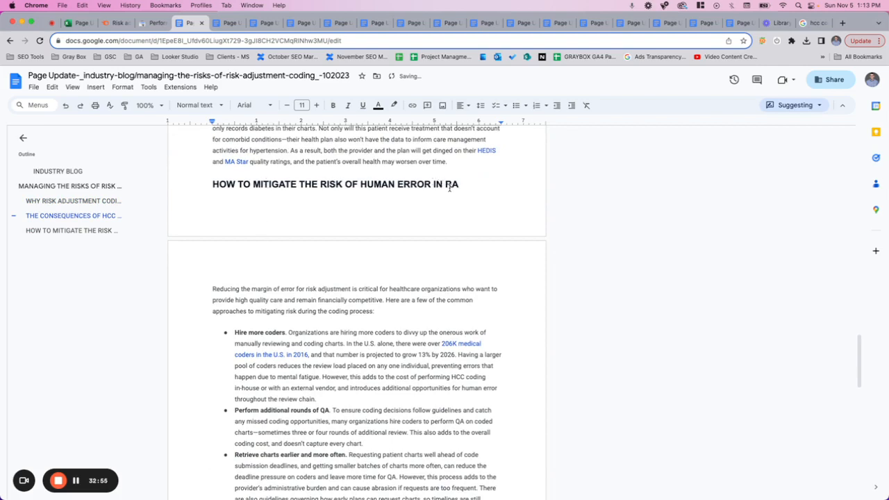
pyautogui.scroll(-7, 222, 385)
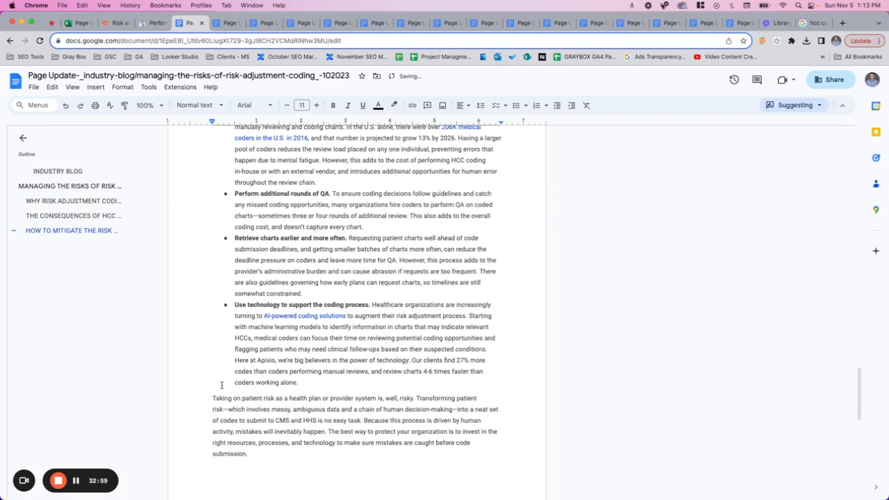
pyautogui.scroll(20, 222, 385)
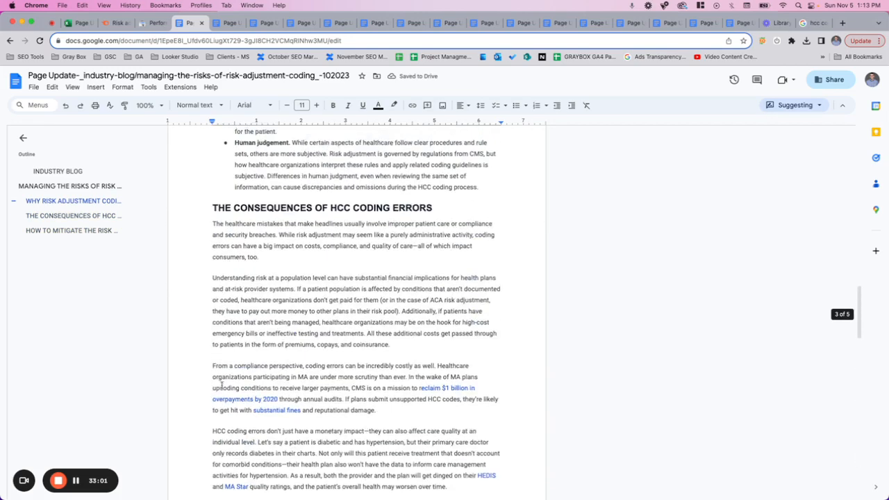
pyautogui.scroll(15, 222, 385)
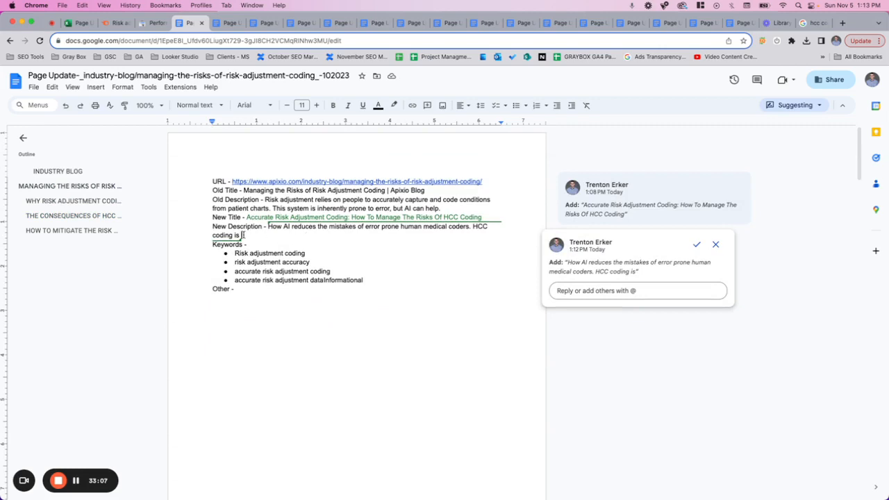
# - Replace ". HCC coding is" at the end of the new description with ", and how to use it"
pyautogui.moveTo(242, 234); pyautogui.dragTo(474, 227)
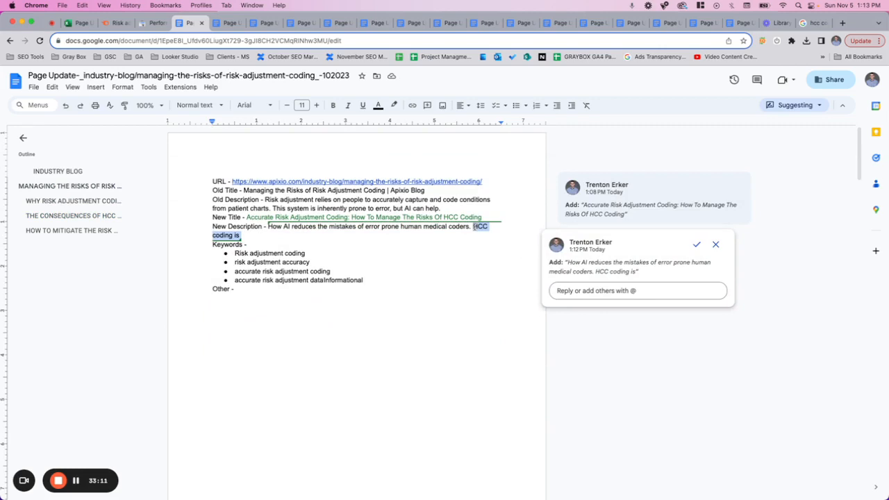
pyautogui.write('How to use')
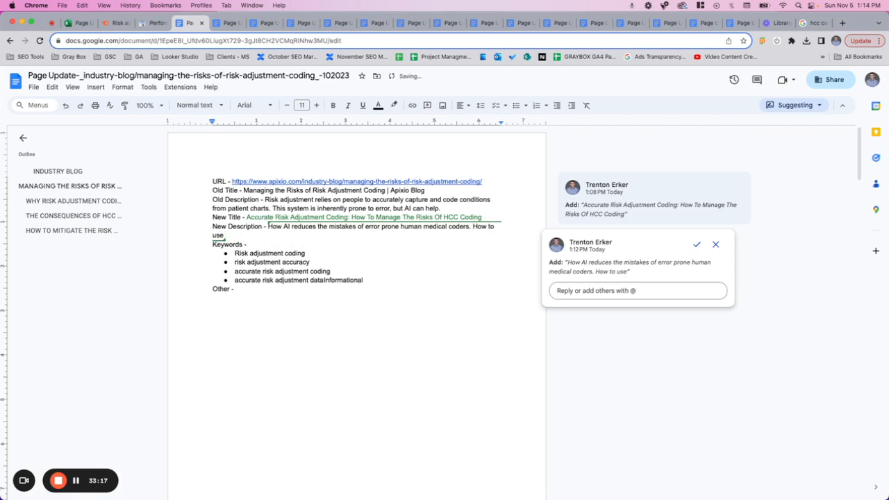
pyautogui.click(471, 227)
pyautogui.press('BackSpace')
pyautogui.write(', and how to use it')
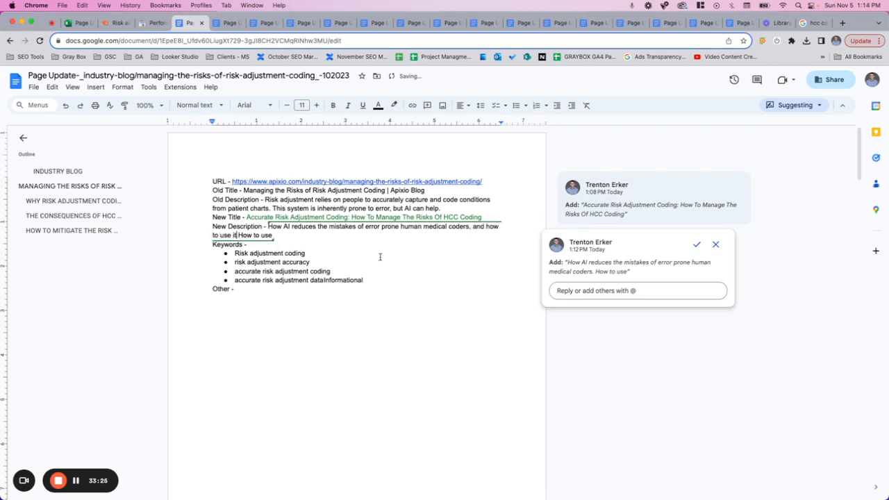
pyautogui.moveTo(273, 235); pyautogui.dragTo(241, 235)
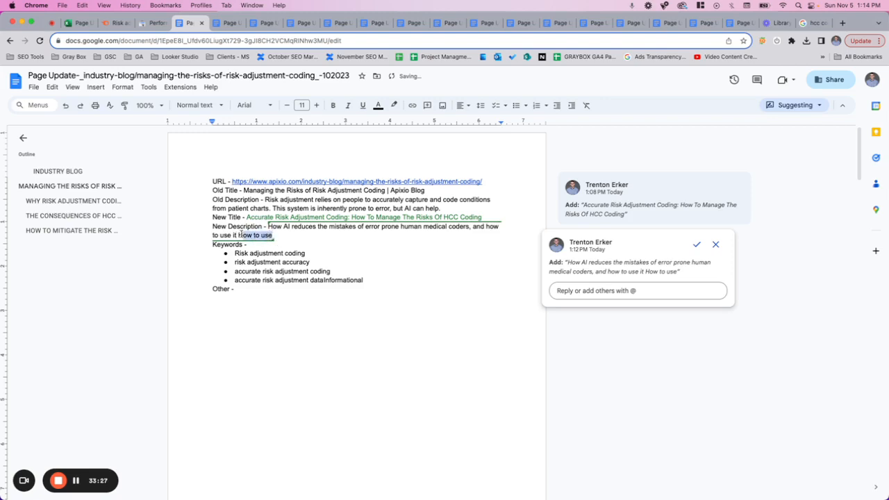
pyautogui.press('BackSpace')
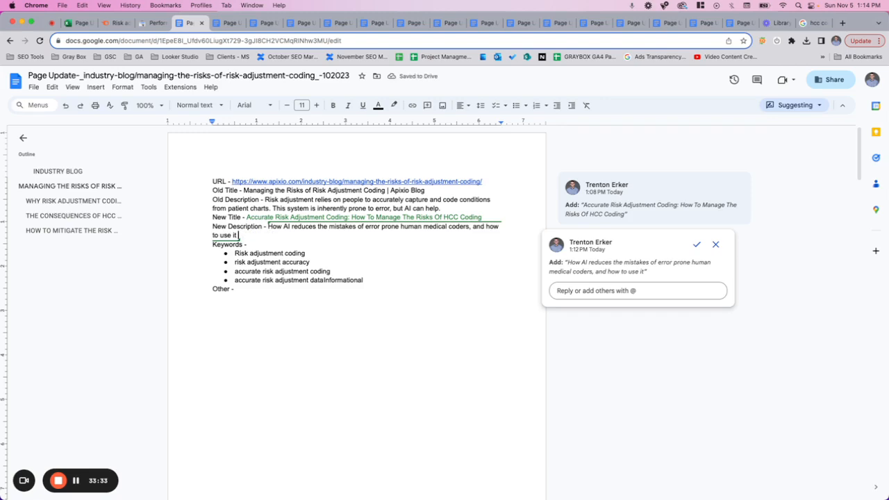
# - Continue the new description with "for better care," after "how to use it"
pyautogui.write('for')
pyautogui.press('BackSpace')
pyautogui.press('BackSpace')
pyautogui.press('BackSpace')
pyautogui.press('BackSpace')
pyautogui.press('BackSpace')
pyautogui.press('BackSpace')
pyautogui.press('BackSpace')
pyautogui.press('BackSpace')
pyautogui.write('for better c')
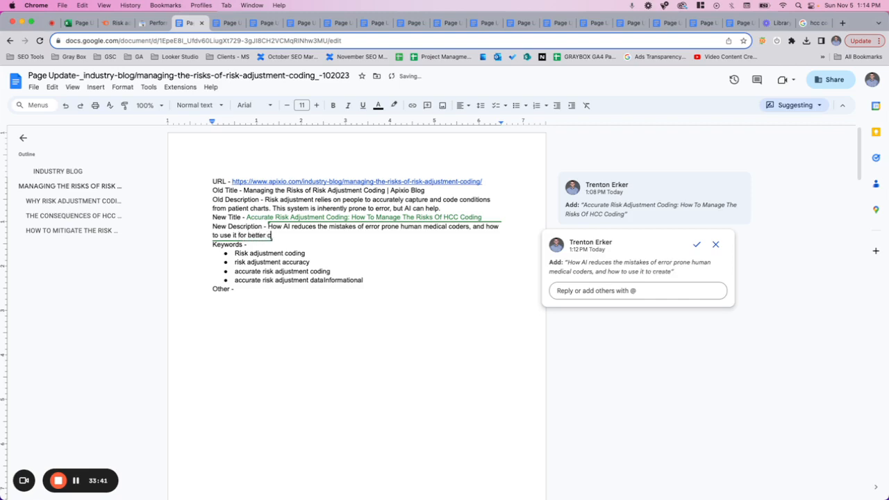
pyautogui.write('are.')
# - Check the article's error-mitigation section for further benefits and add "reduce costs" to the end of the new description
pyautogui.scroll(-20, 357, 306)
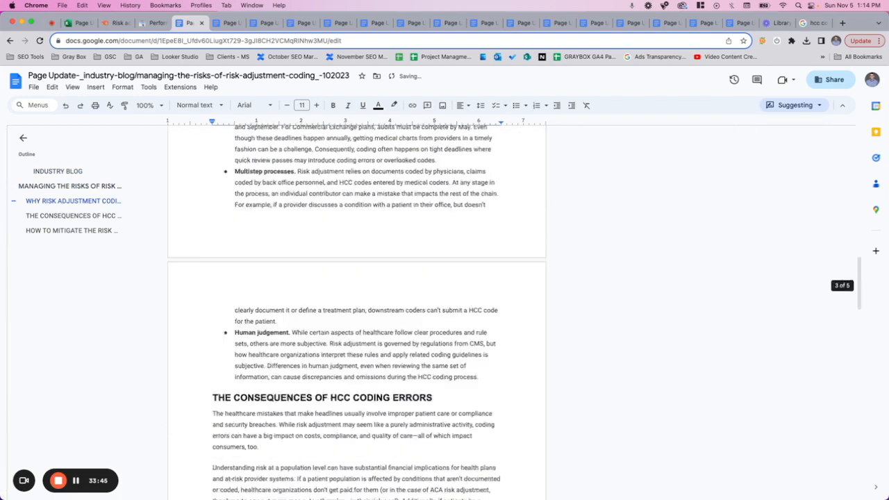
pyautogui.scroll(-15, 357, 306)
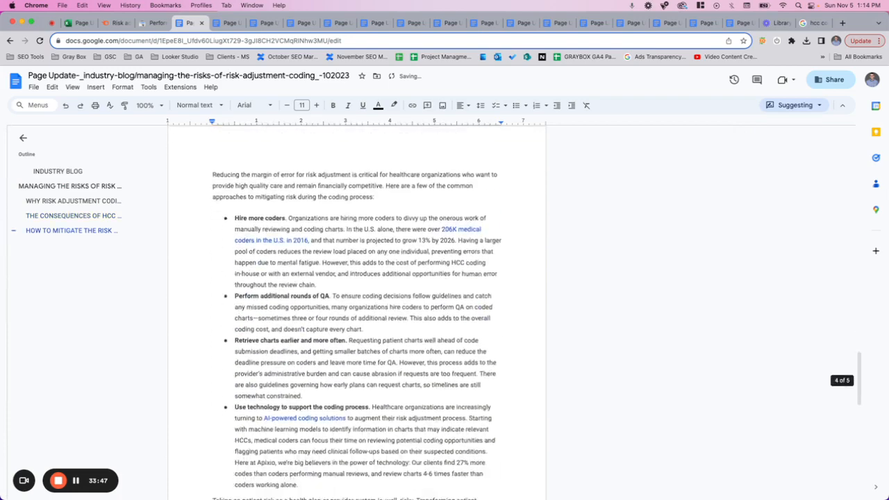
pyautogui.scroll(10, 357, 305)
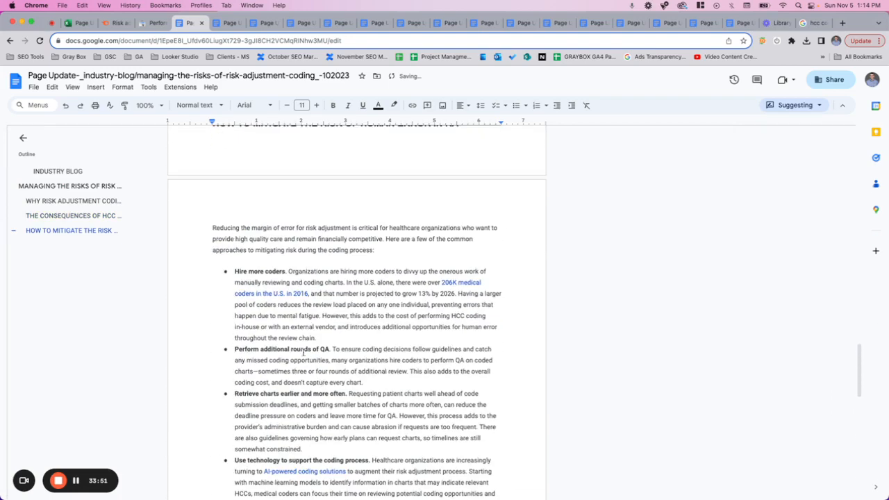
pyautogui.scroll(10, 303, 352)
pyautogui.scroll(15, 304, 352)
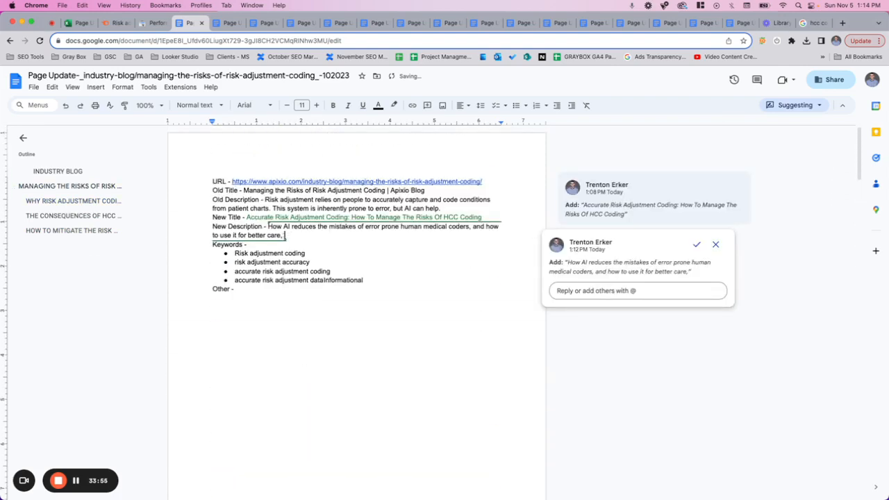
pyautogui.write('reduce costs')
# - Search Google for "why do hospitals need accurate hcc coding"
pyautogui.click(843, 23)
pyautogui.write('wh')
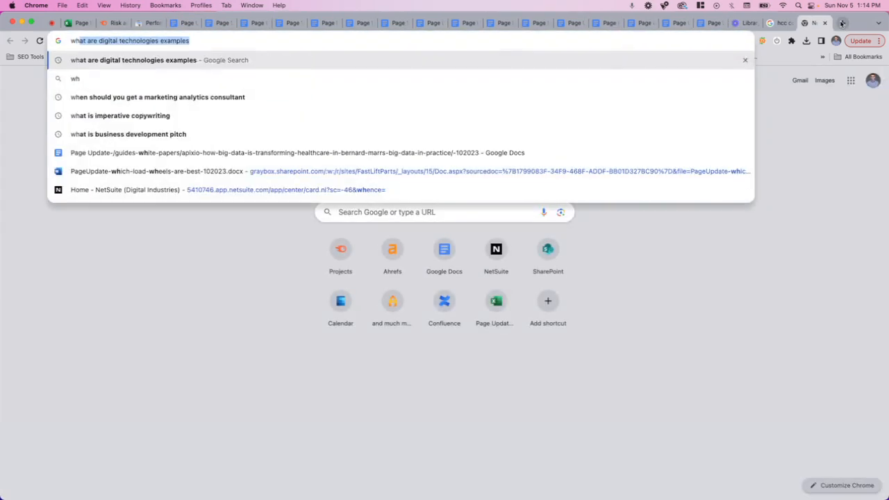
pyautogui.write('y do hosp')
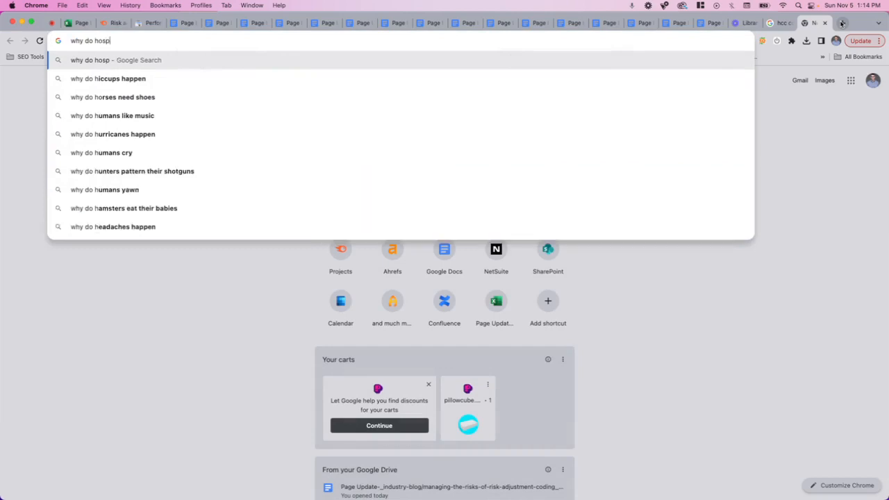
pyautogui.write('itals need')
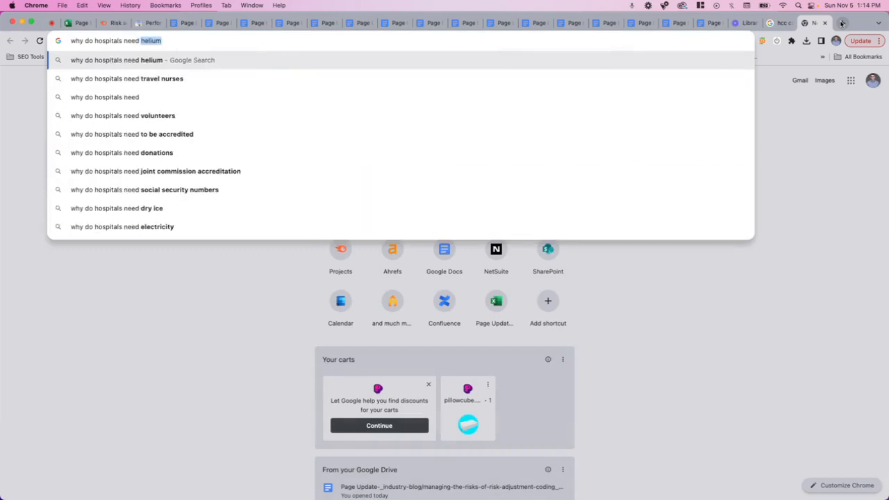
pyautogui.write(' accurat')
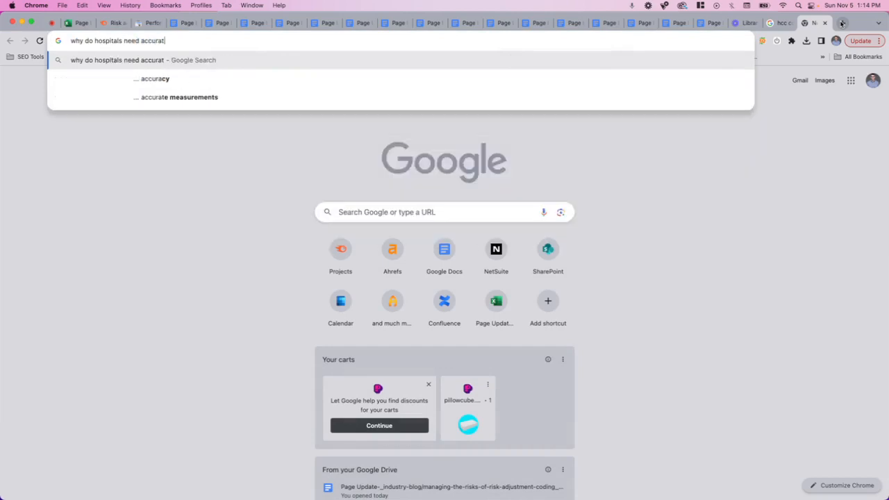
pyautogui.write('e hcc codigin')
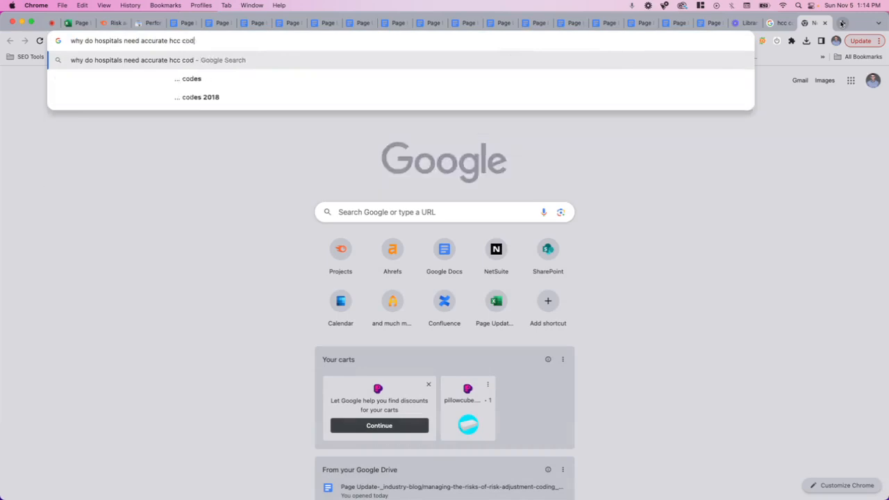
pyautogui.press('BackSpace')
pyautogui.press('BackSpace')
pyautogui.press('BackSpace')
pyautogui.write('ng')
pyautogui.press('Return')
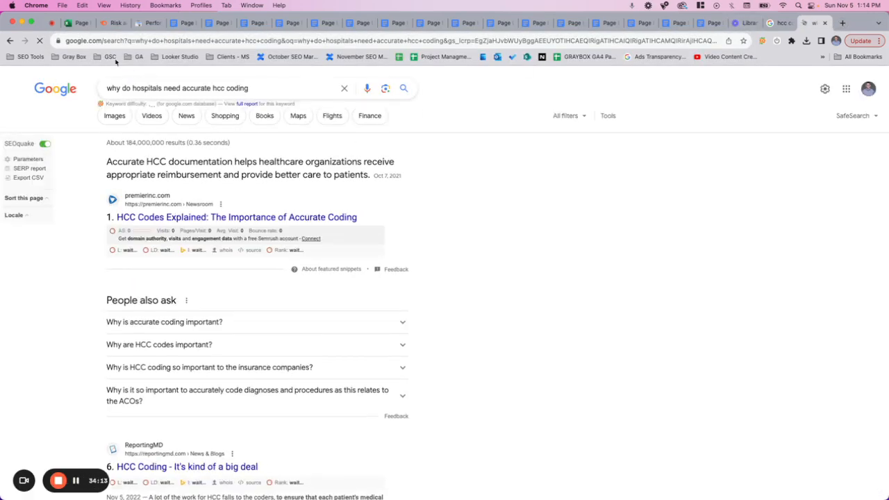
# - Open Apixio's risk-adjustment page from the page updates tracker and copy "maximizing value for their organizations while maintaining the highest standards of coding accuracy."
pyautogui.click(79, 23)
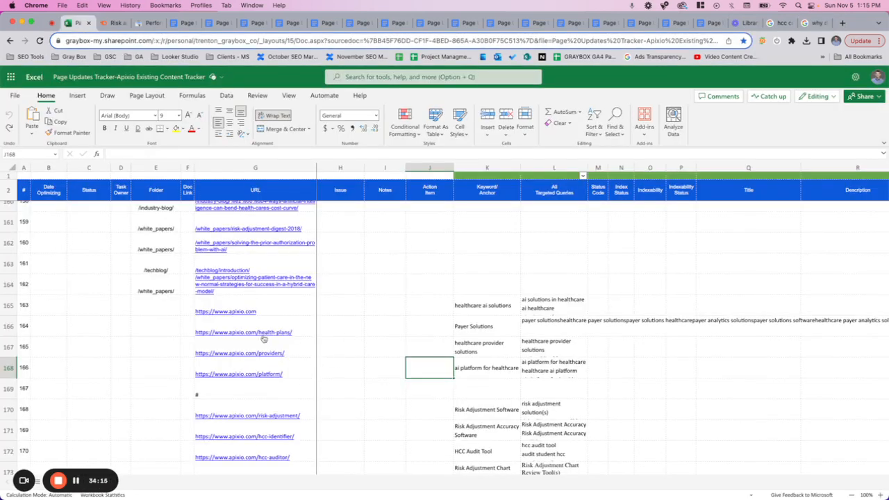
pyautogui.click(264, 414)
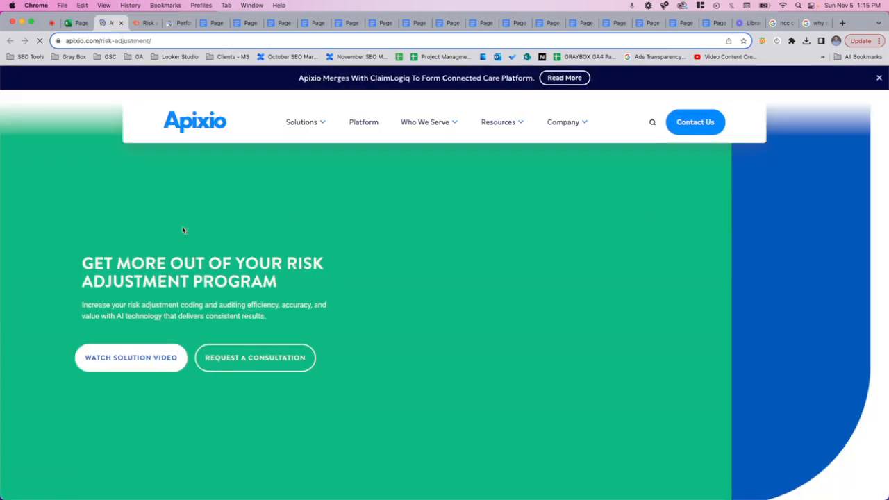
pyautogui.scroll(-1, 180, 290)
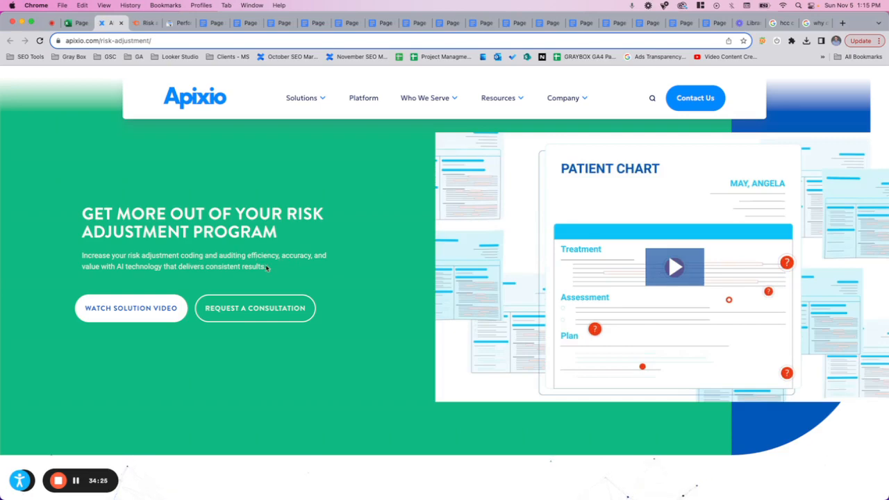
pyautogui.scroll(-5, 186, 289)
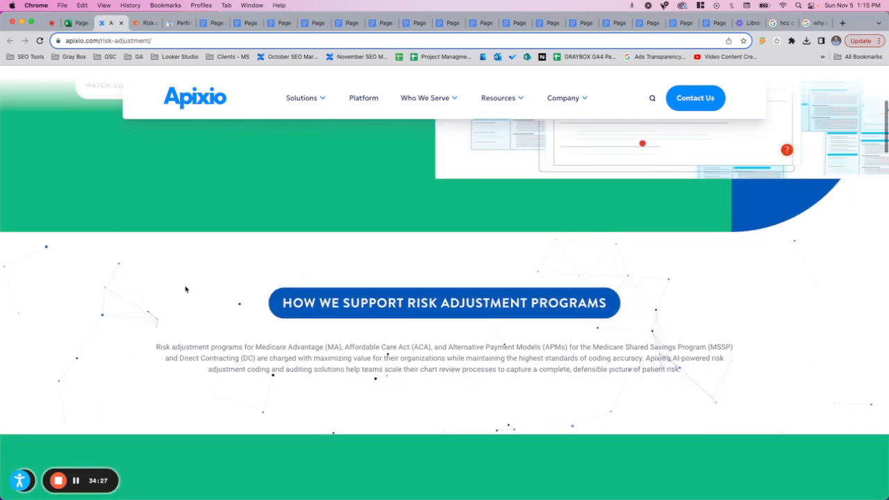
pyautogui.scroll(-2, 186, 289)
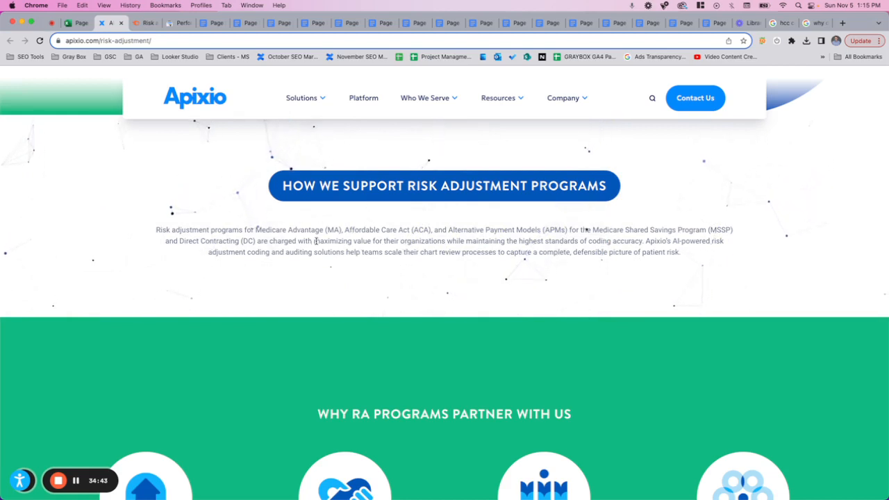
pyautogui.moveTo(314, 240); pyautogui.dragTo(645, 244)
pyautogui.press('super+c')
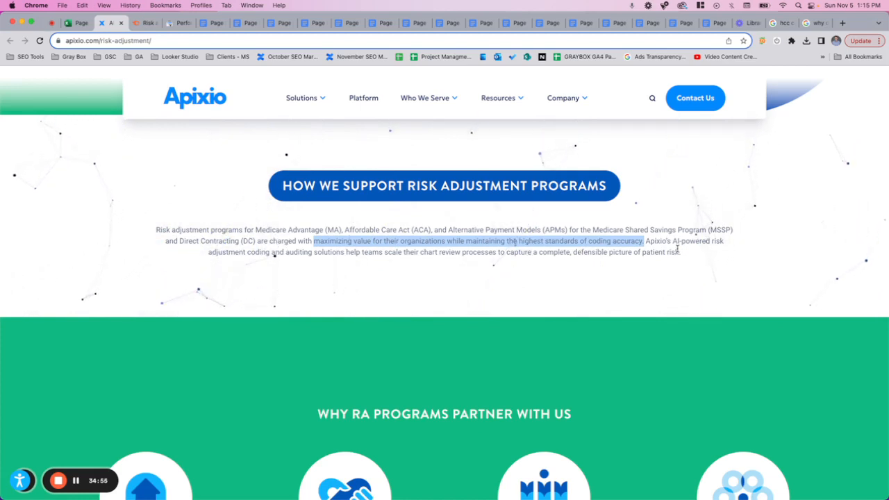
# - In the page update document, end the new description's first sentence after "how to use it" and paste the copied phrase there
pyautogui.click(208, 23)
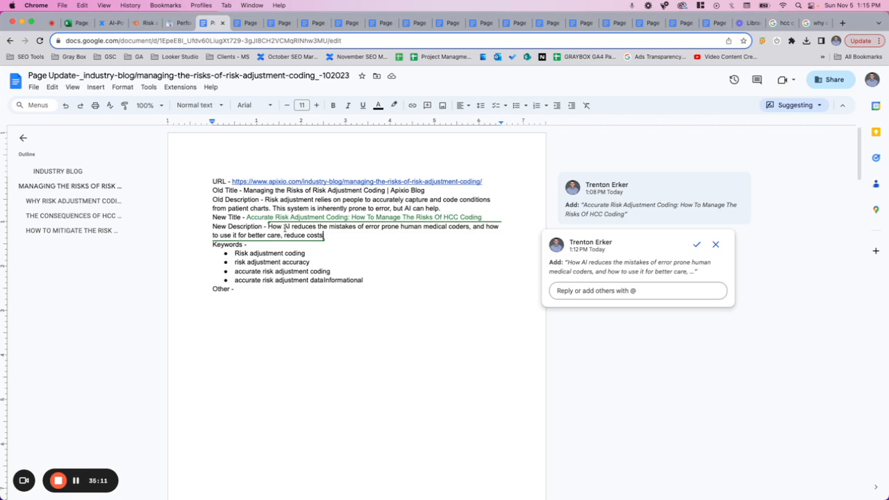
pyautogui.click(237, 235)
pyautogui.write('.')
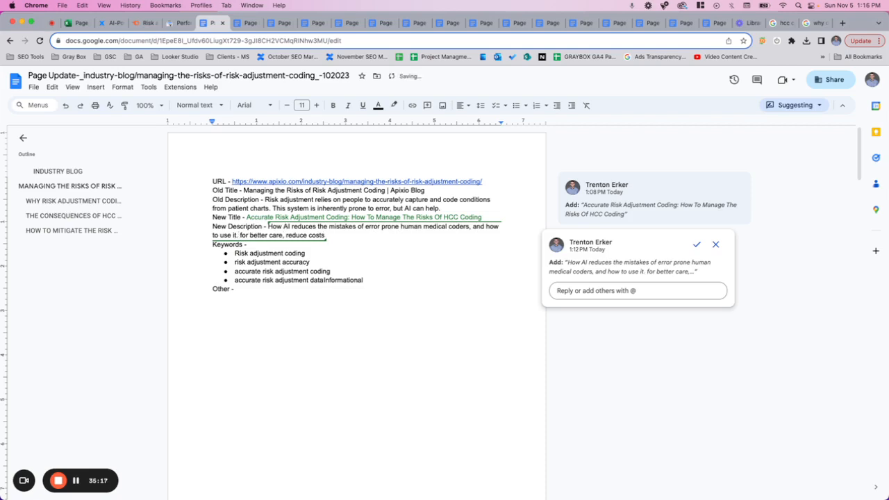
pyautogui.press('super+v')
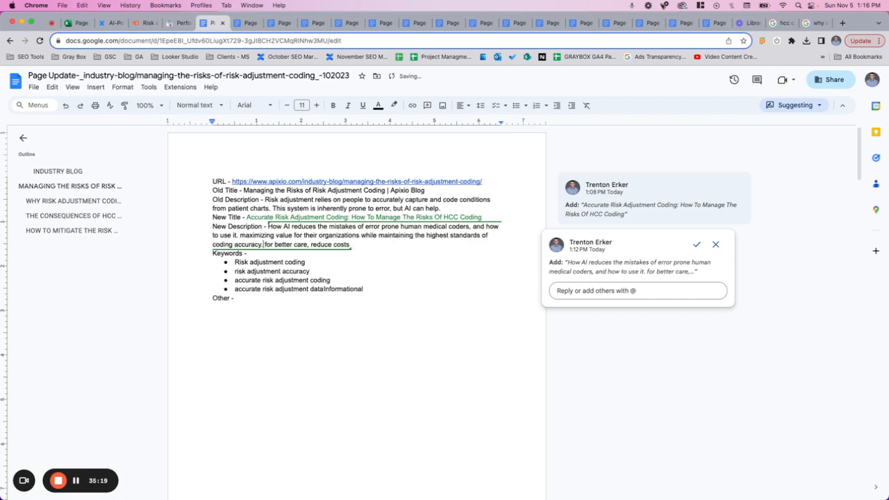
# - Reword the start of the pasted phrase in the new description to "Maximize value organizational value,"
pyautogui.doubleClick(245, 236)
pyautogui.write('Maximize')
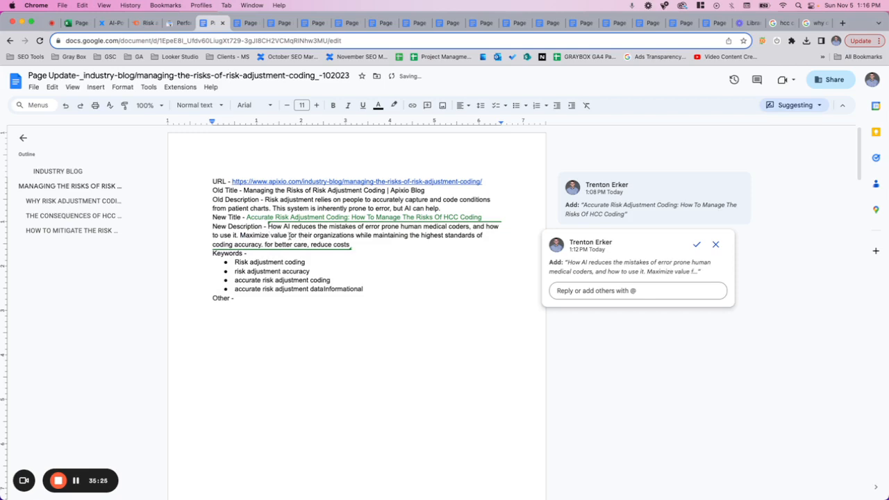
pyautogui.moveTo(289, 236); pyautogui.dragTo(314, 235)
pyautogui.press('BackSpace')
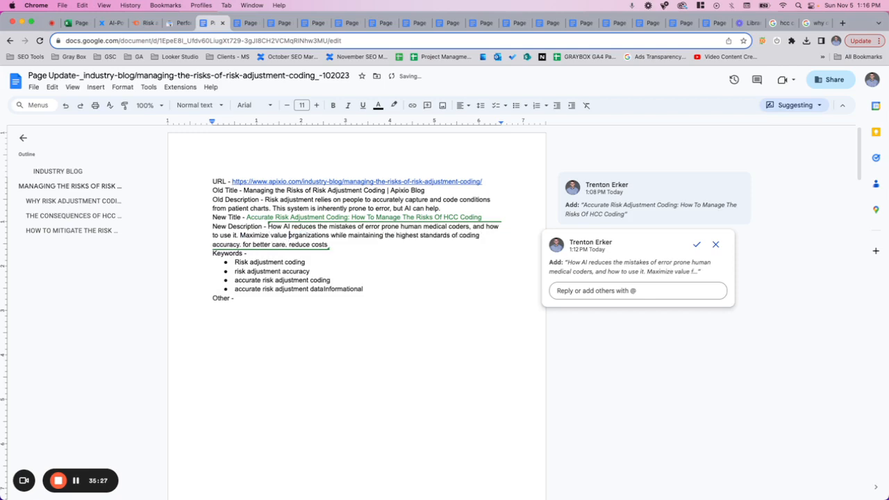
pyautogui.press('BackSpace')
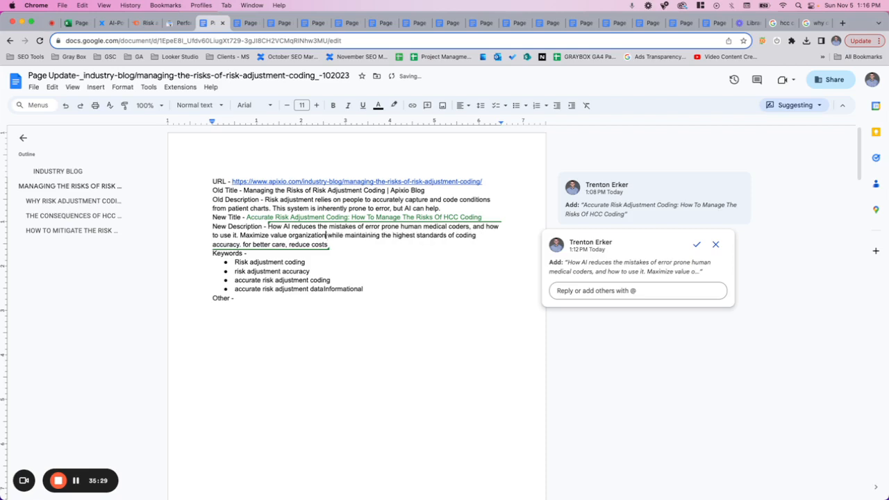
pyautogui.write('al value,')
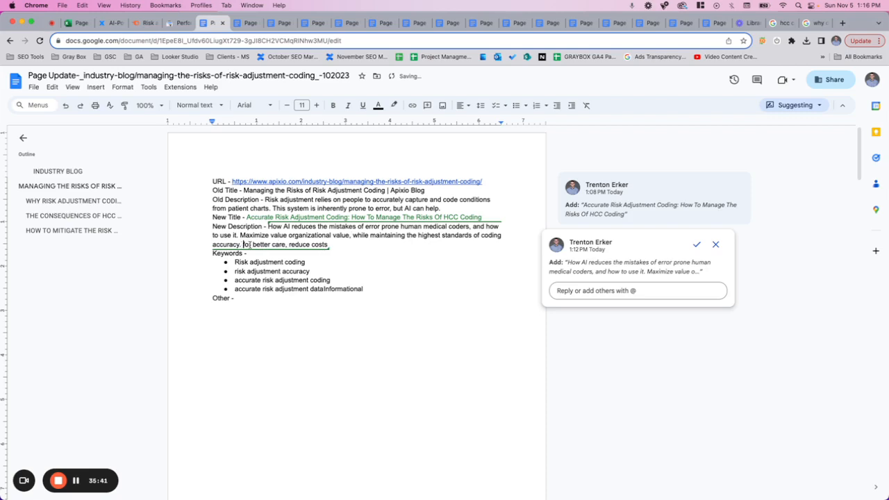
# - Remove "while maintaining the highest standards of coding accuracy. for" from the new description and replace "better" with "improve" before "care"
pyautogui.moveTo(253, 244); pyautogui.dragTo(355, 236)
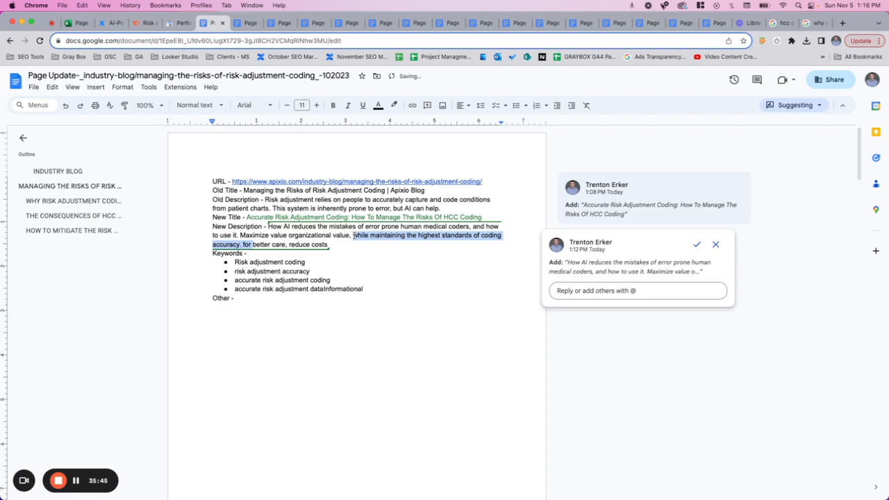
pyautogui.press('BackSpace')
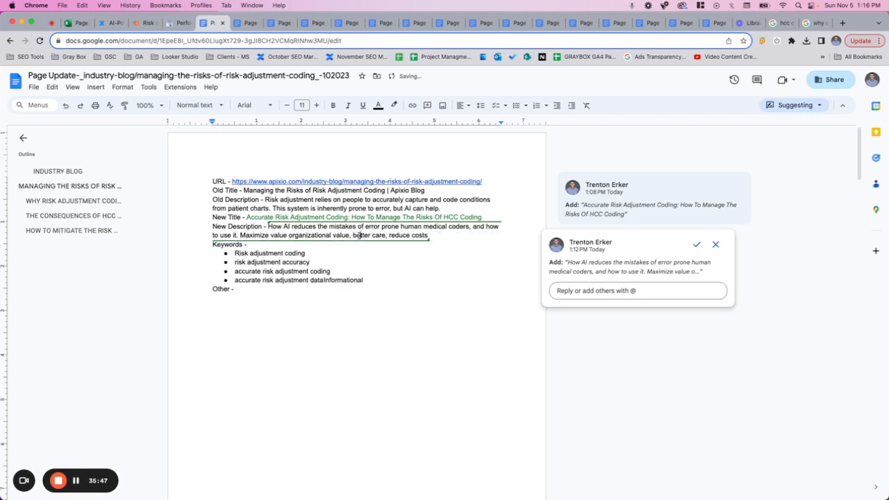
pyautogui.doubleClick(361, 235)
pyautogui.press('BackSpace')
pyautogui.press('BackSpace')
pyautogui.press('BackSpace')
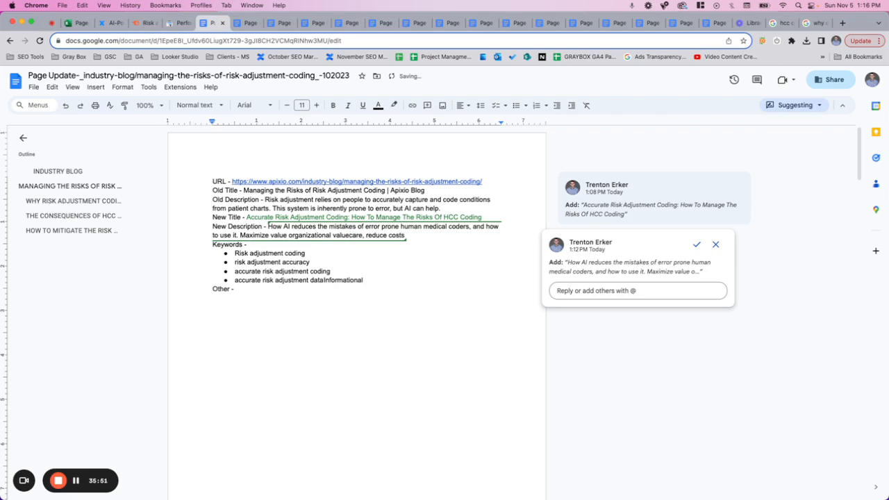
pyautogui.write(', improve')
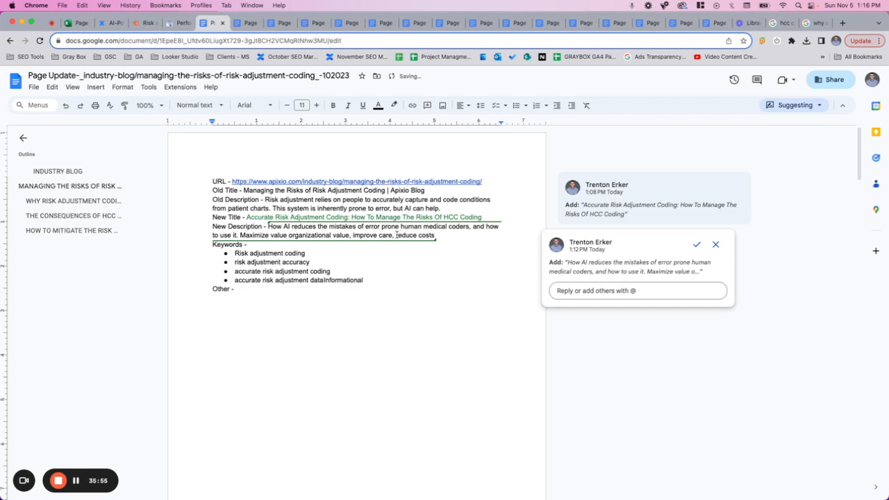
# - Insert "&" before "reduce costs" in the new description and end the sentence with a period
pyautogui.click(396, 235)
pyautogui.write('& ')
pyautogui.write('.')
pyautogui.press('Delete')
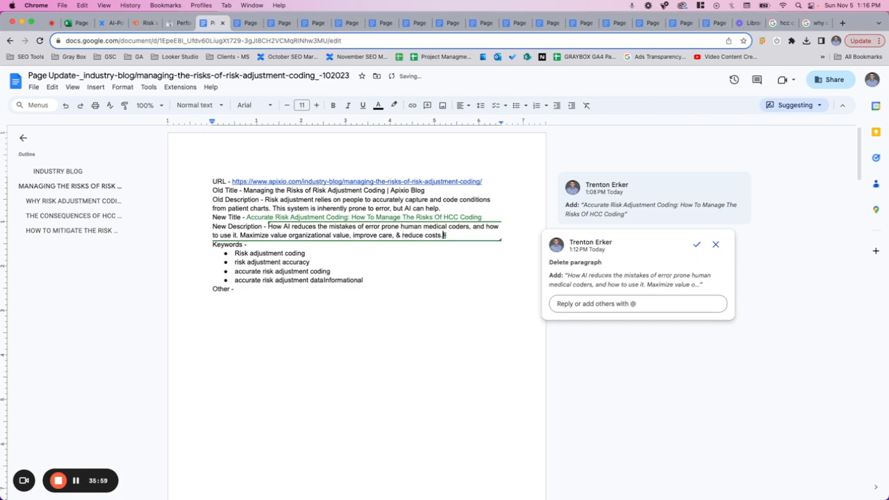
pyautogui.click(451, 275)
pyautogui.scroll(-3, 425, 285)
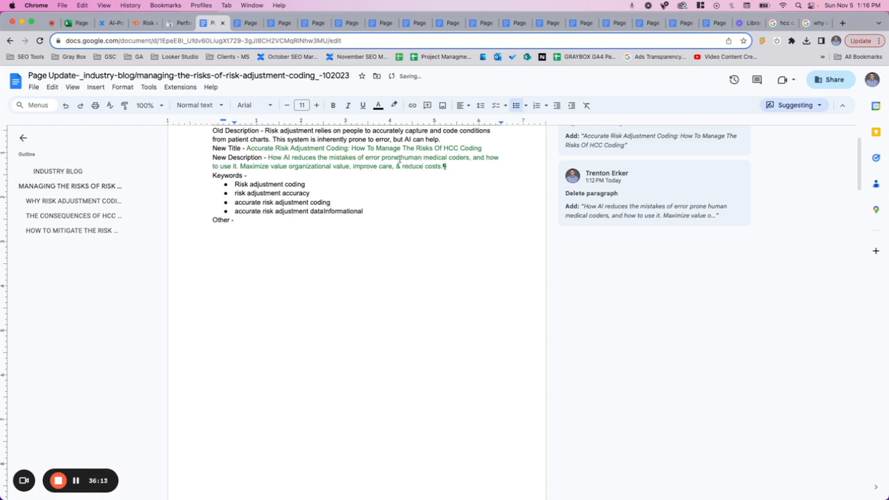
# - Delete "error prone" from the new description and reword its opening to "How to use AI to reduce the mistakes"
pyautogui.moveTo(399, 160); pyautogui.dragTo(365, 159)
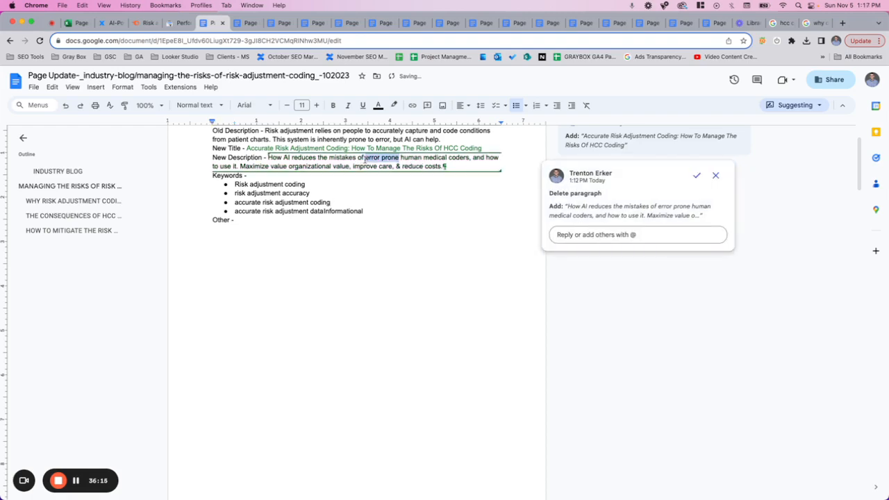
pyautogui.press('BackSpace')
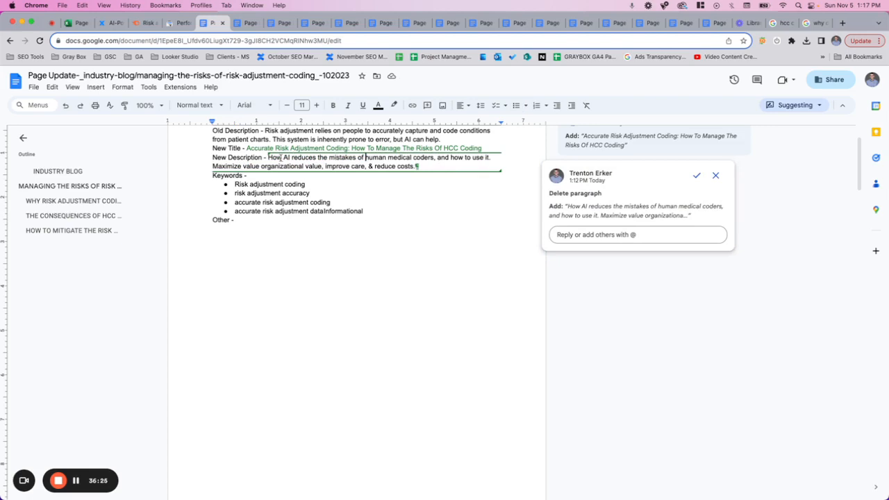
pyautogui.write('to use')
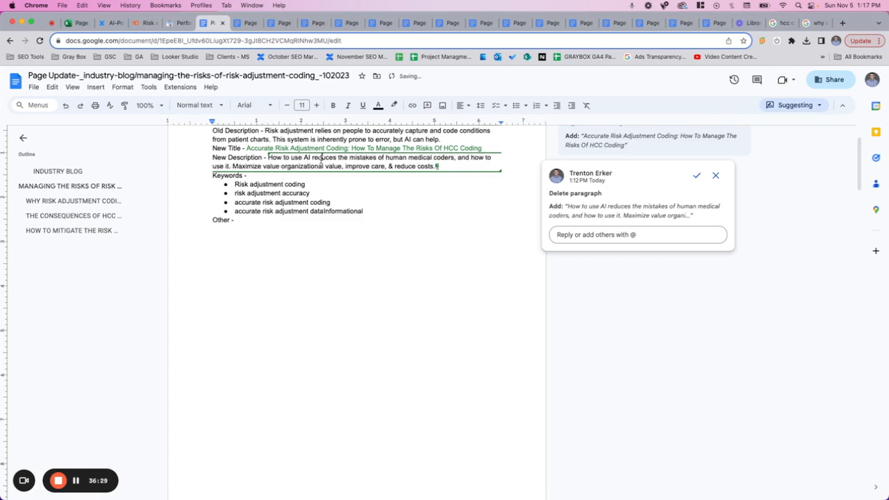
pyautogui.doubleClick(321, 159)
pyautogui.write('to reduce')
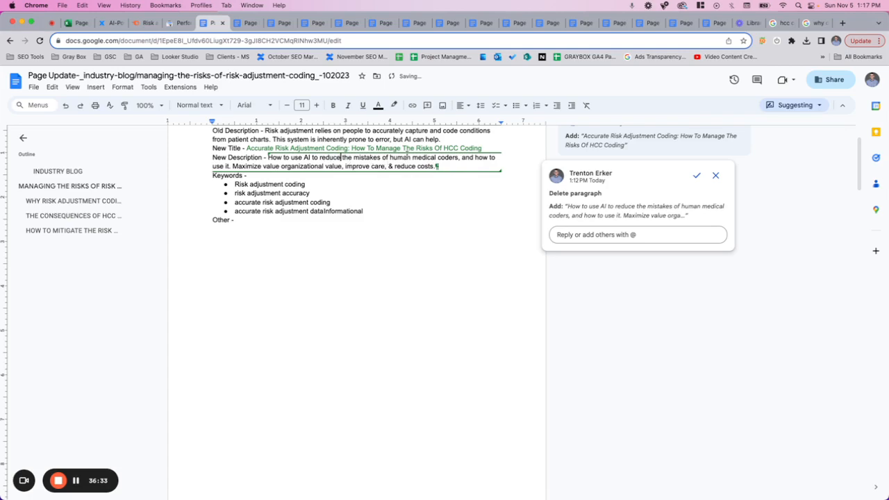
# - End the first sentence at "human medical coders." by cutting "and how to use it", and remove the extra "value" after "Maximize"
pyautogui.click(460, 159)
pyautogui.press('BackSpace')
pyautogui.write('.')
pyautogui.moveTo(233, 166); pyautogui.dragTo(463, 159)
pyautogui.press('BackSpace')
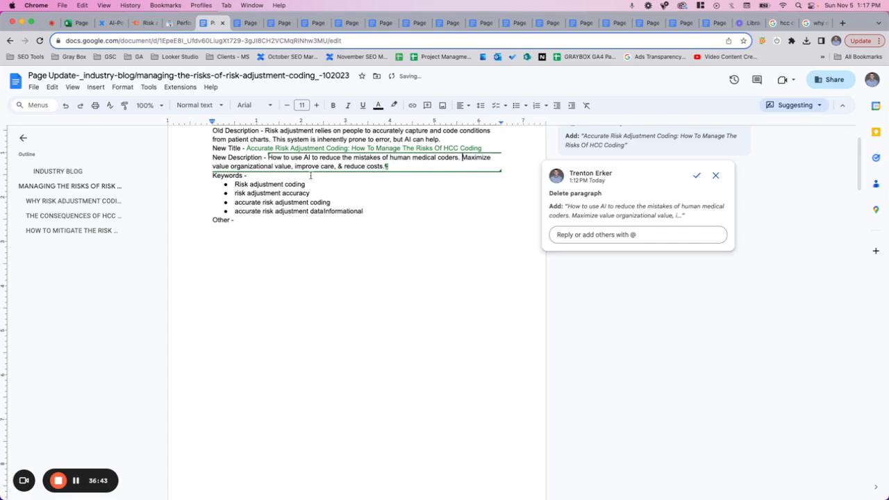
pyautogui.doubleClick(225, 166)
pyautogui.press('BackSpace')
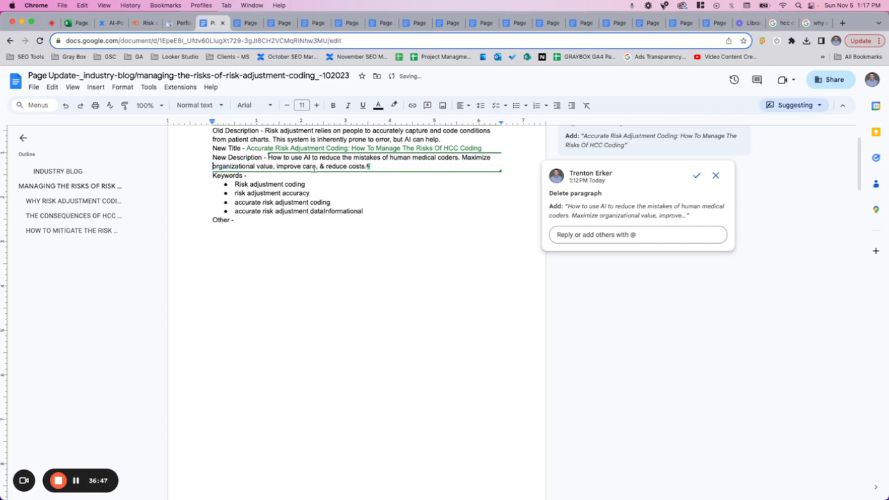
pyautogui.click(370, 166)
# - Review the partner benefits and solutions sections of Apixio's risk adjustment page, and return to the page update document
pyautogui.press('super+shift+t')
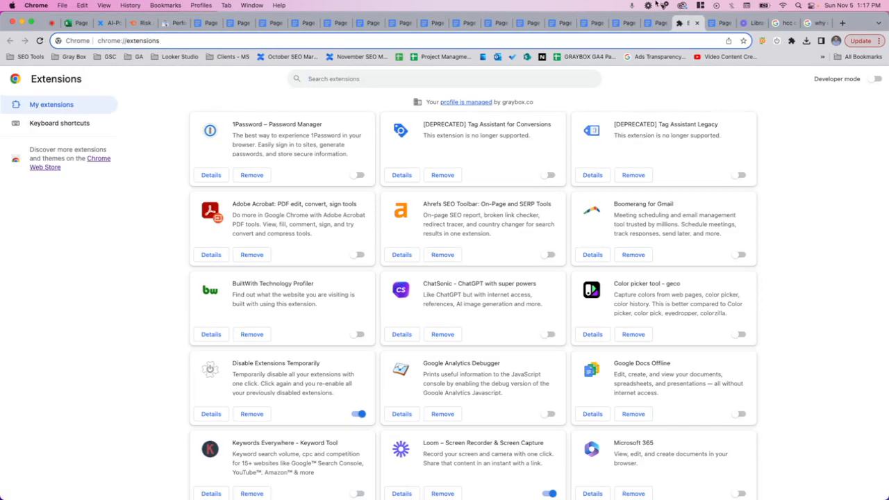
pyautogui.click(696, 23)
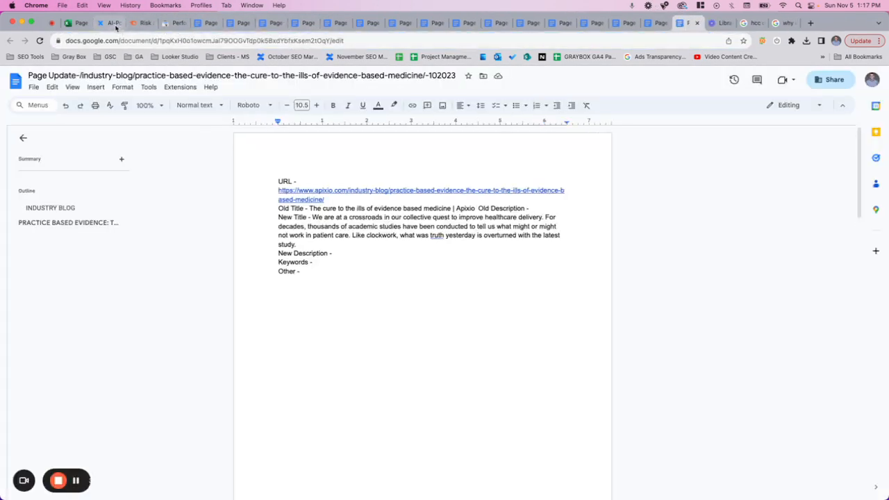
pyautogui.click(111, 23)
pyautogui.scroll(-5, 311, 309)
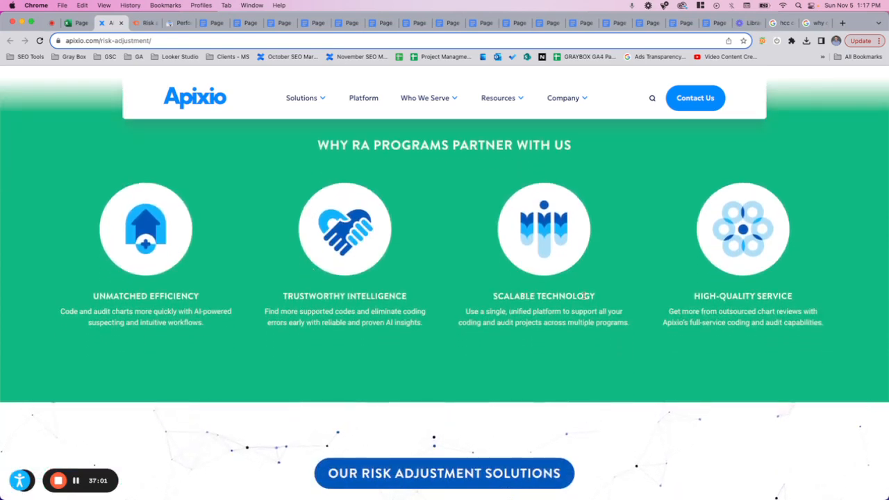
pyautogui.scroll(-2, 396, 359)
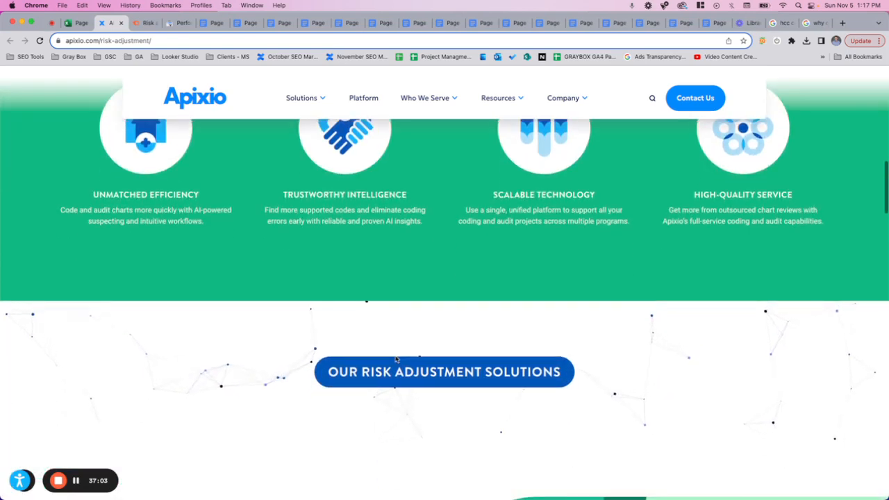
pyautogui.scroll(-4, 396, 359)
pyautogui.scroll(-2, 396, 359)
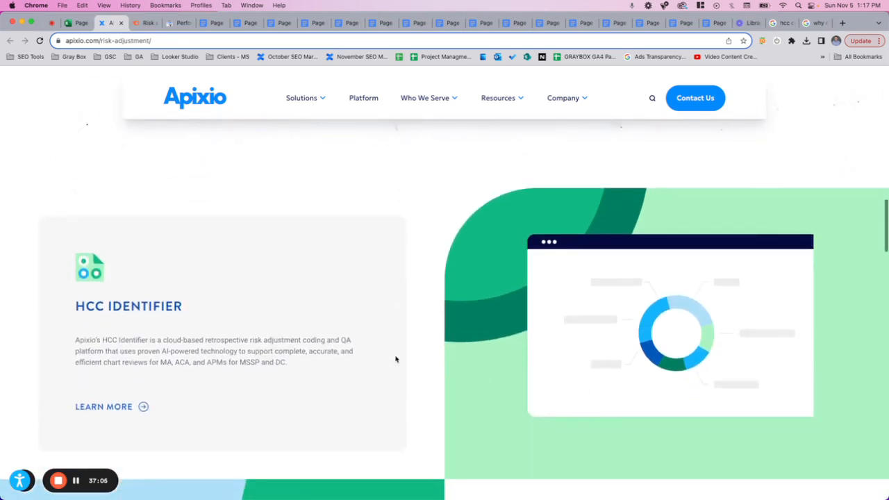
pyautogui.scroll(-3, 397, 359)
pyautogui.scroll(6, 398, 345)
pyautogui.scroll(4, 397, 344)
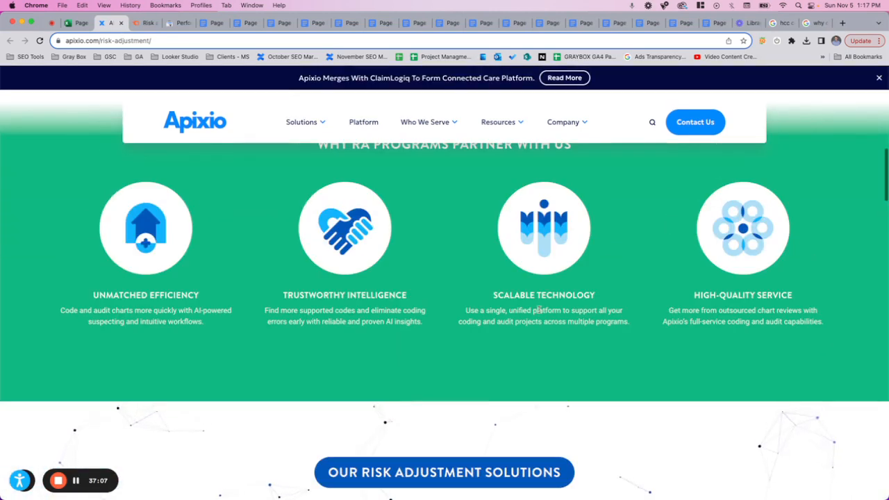
pyautogui.click(212, 23)
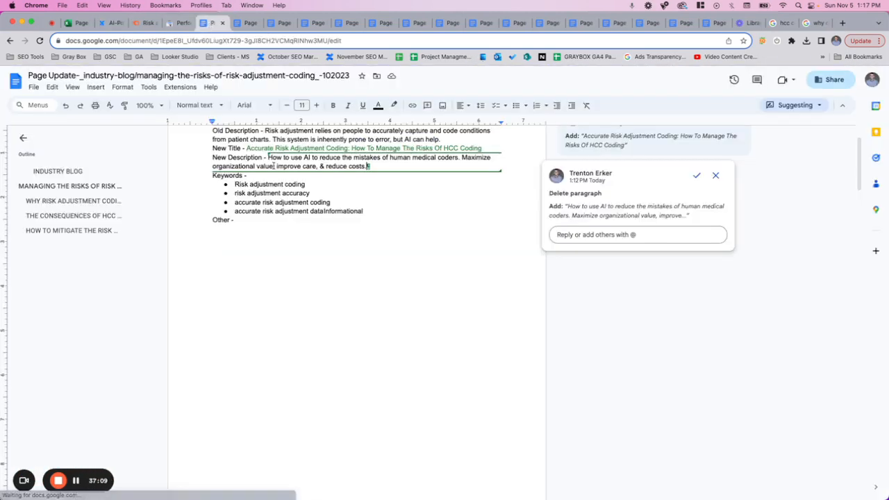
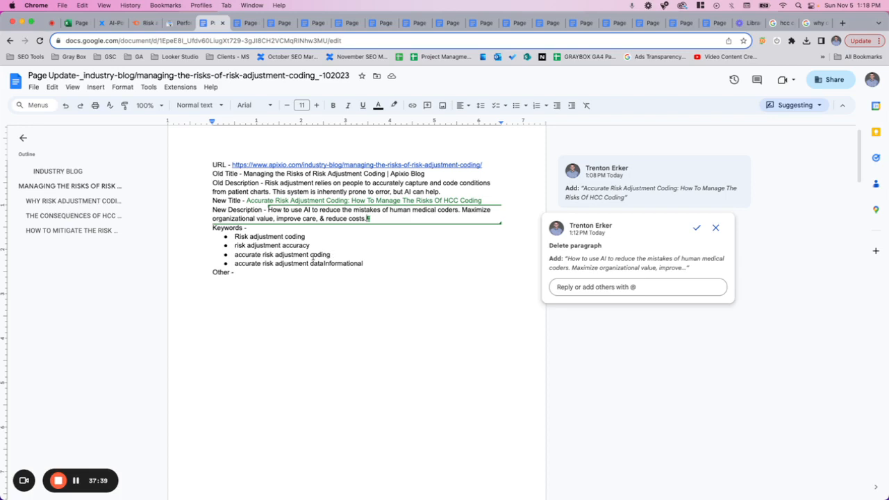
# - Remove "&" before "reduce costs" in the new description and extend its ending with ", and scale"
pyautogui.click(322, 218)
pyautogui.press('BackSpace')
pyautogui.press('BackSpace')
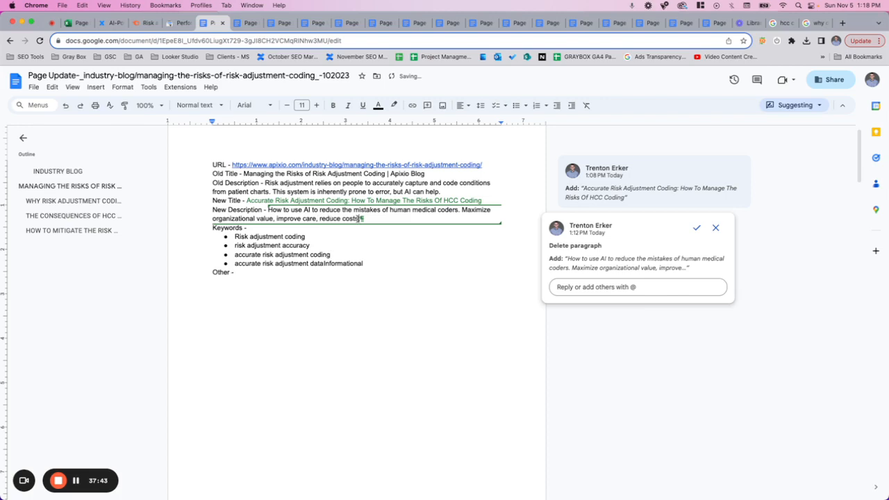
pyautogui.click(360, 219)
pyautogui.press('BackSpace')
pyautogui.write(', and scale')
pyautogui.click(360, 246)
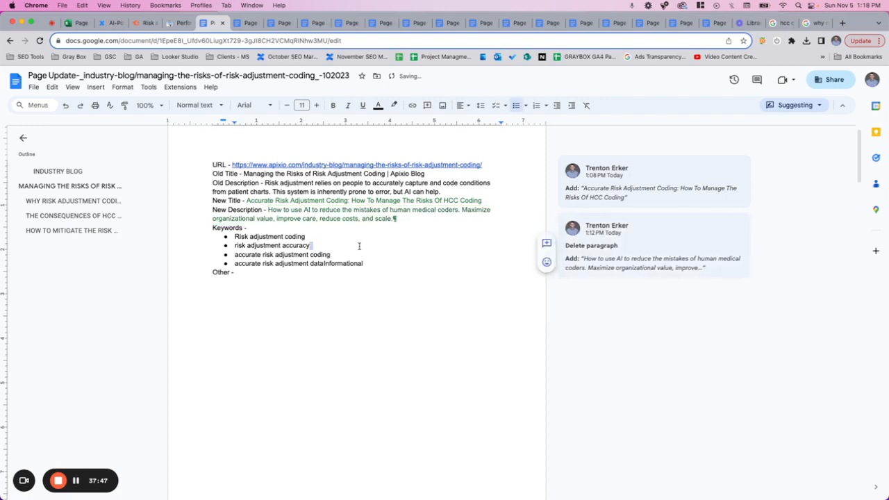
# - Check the character count of the full new description text
pyautogui.moveTo(395, 220); pyautogui.dragTo(268, 210)
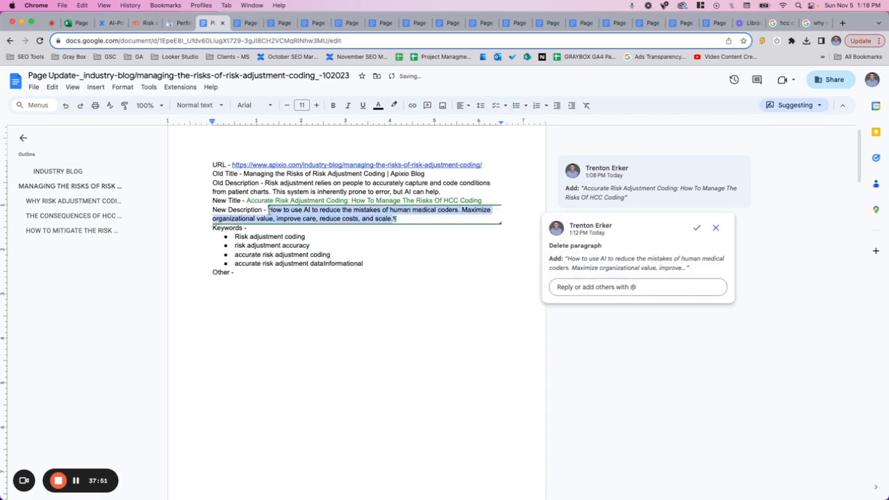
pyautogui.press('super+shift+c')
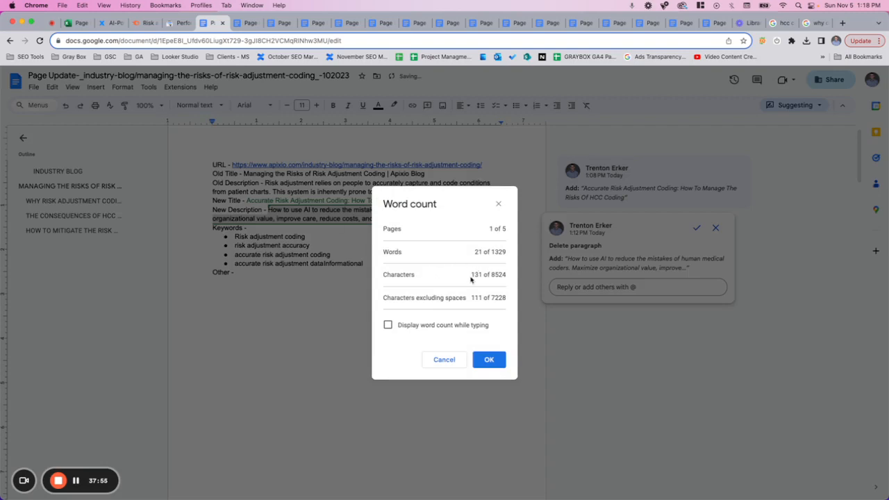
pyautogui.click(489, 360)
pyautogui.click(380, 284)
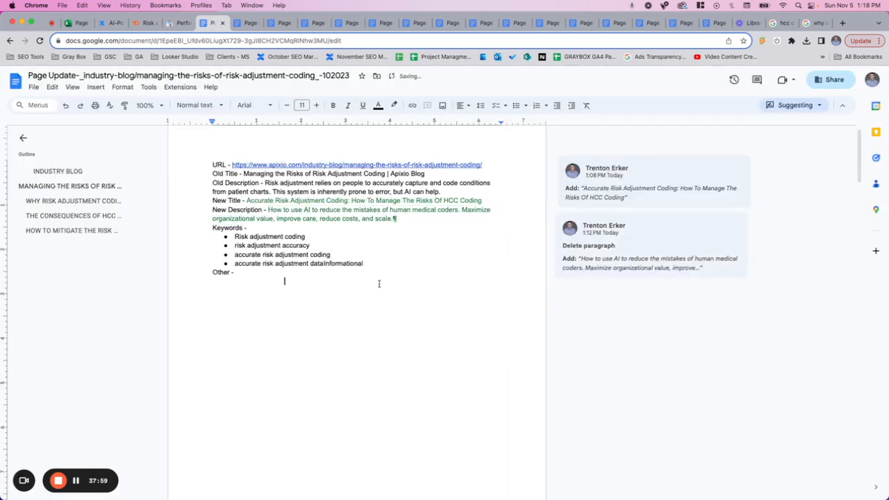
# - Search the document for the keyword "Risk adjustment coding" and go through its matches down to the blog headings
pyautogui.scroll(-1, 379, 283)
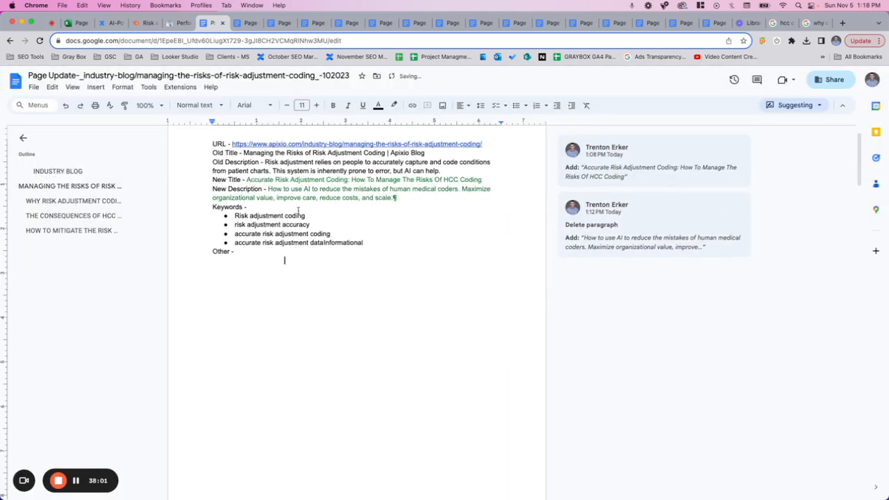
pyautogui.moveTo(306, 216); pyautogui.dragTo(236, 216)
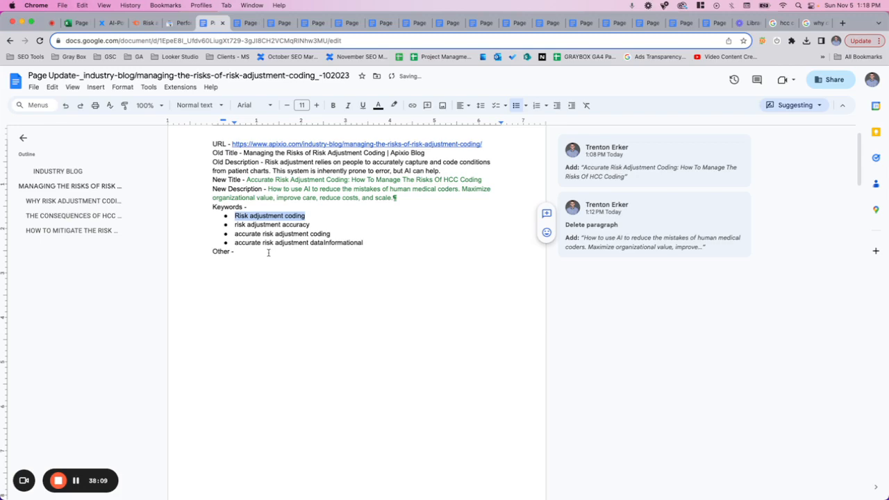
pyautogui.hotkey('ctrl', 'f')
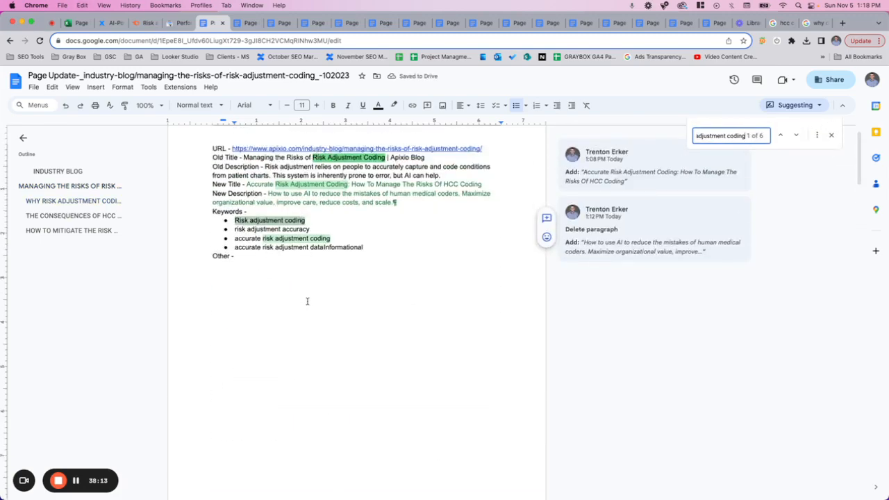
pyautogui.click(797, 136)
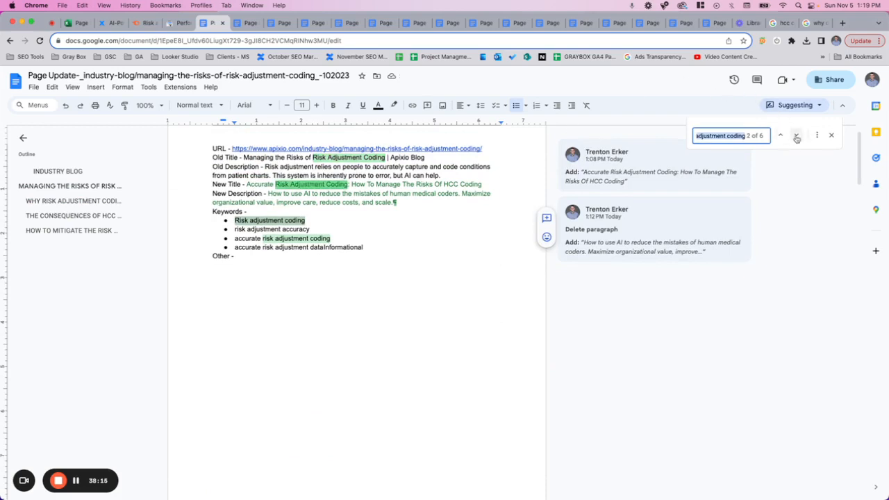
pyautogui.click(797, 136)
pyautogui.click(797, 136)
pyautogui.click(797, 137)
pyautogui.scroll(-3, 449, 336)
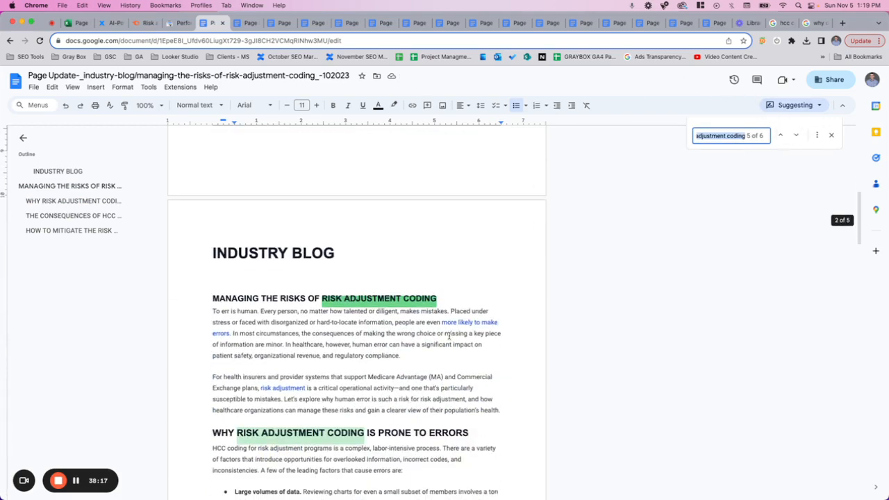
pyautogui.scroll(15, 449, 336)
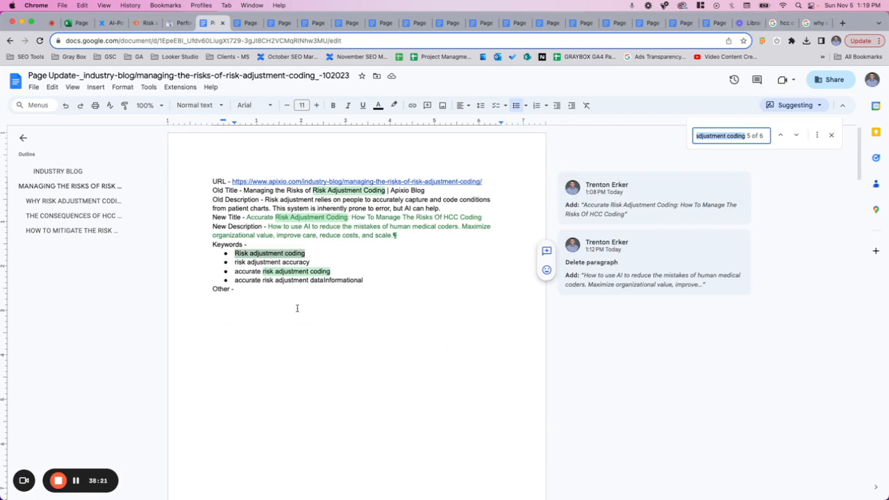
# - Move "RISK ADJUSTMENT CODING" to the front of the main blog heading and follow it with a colon
pyautogui.scroll(-10, 297, 308)
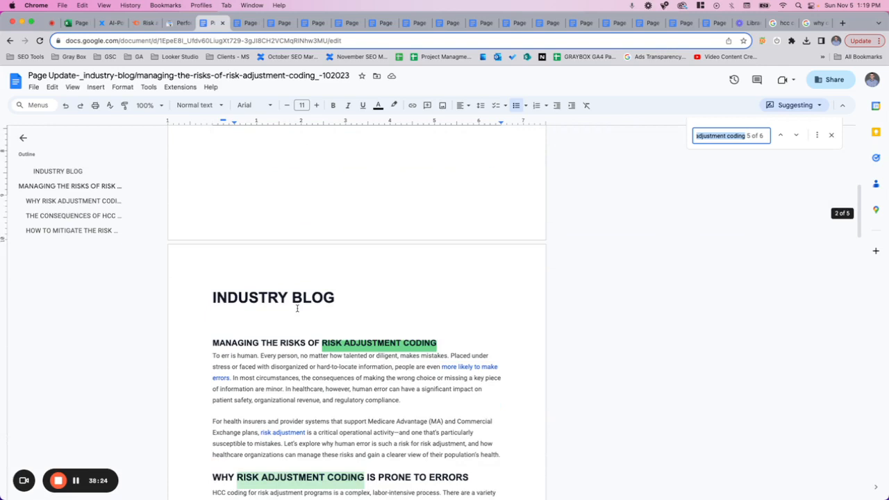
pyautogui.click(325, 345)
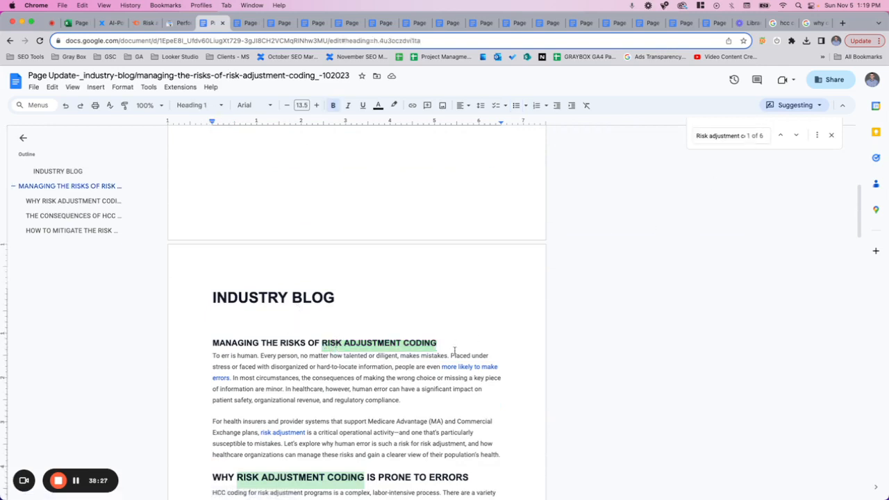
pyautogui.moveTo(436, 342); pyautogui.dragTo(323, 343)
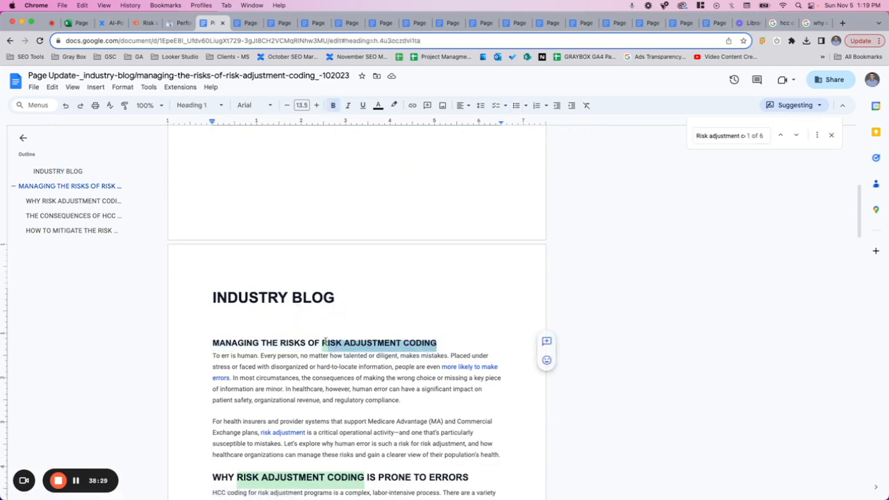
pyautogui.press('cmd+x')
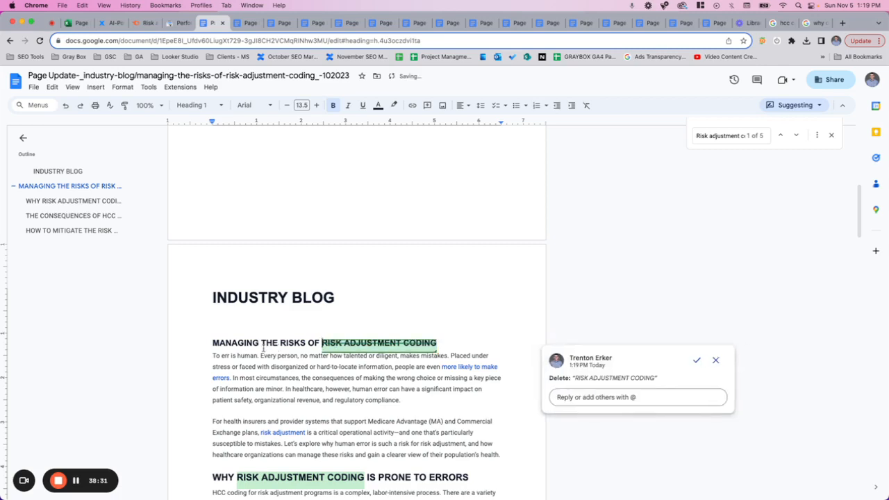
pyautogui.click(213, 343)
pyautogui.press('cmd+v')
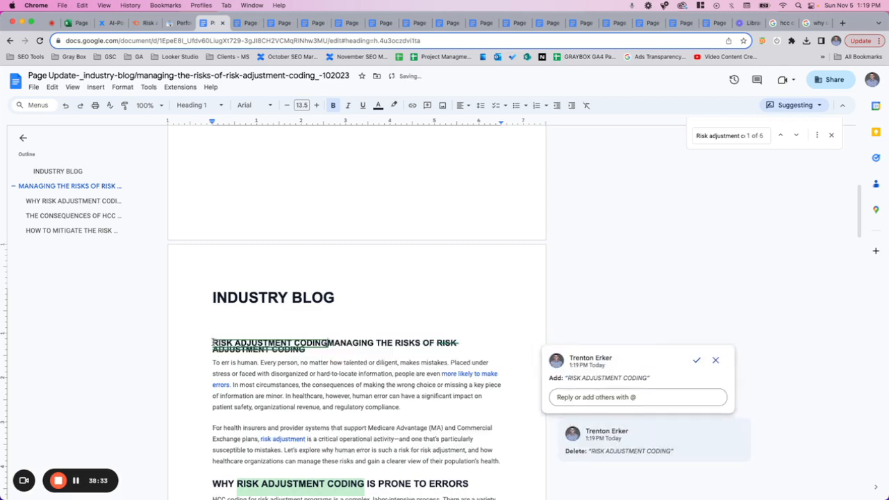
pyautogui.write(':')
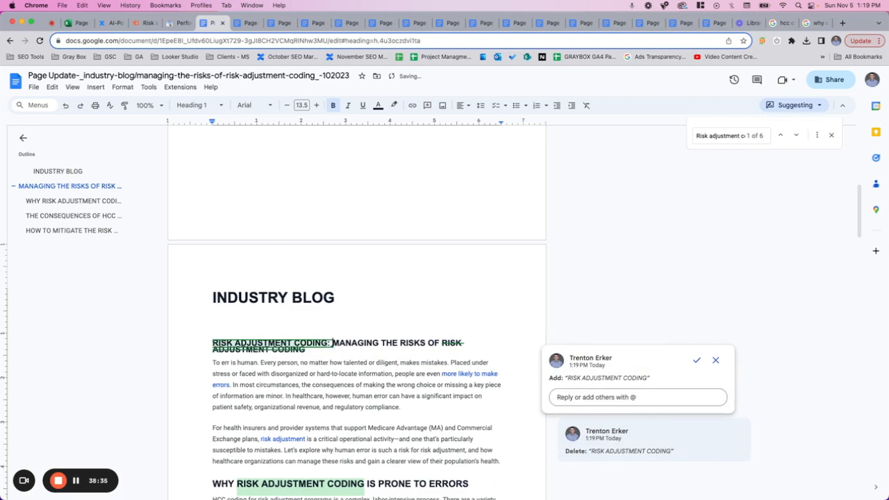
# - Replace the trailing "OF" in the main blog heading with "OF ERROR" so it reads "MANAGING THE RISKS OF ERROR"
pyautogui.click(431, 344)
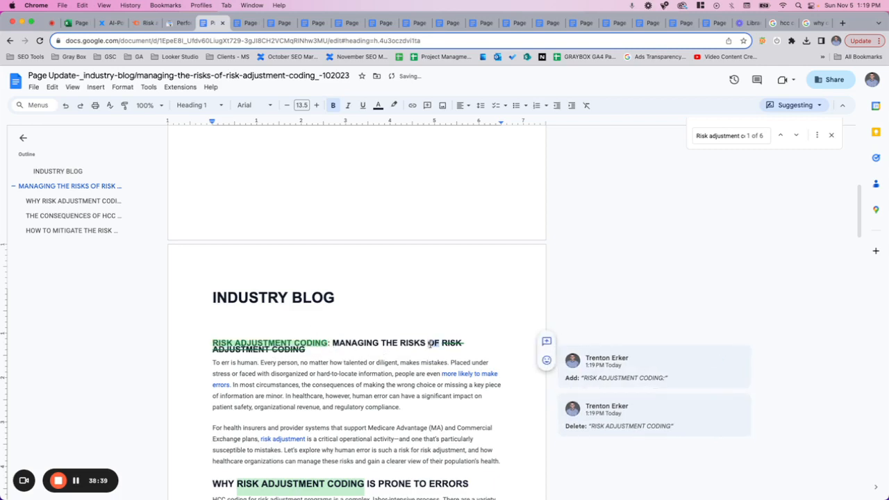
pyautogui.press('BackSpace')
pyautogui.write('OF')
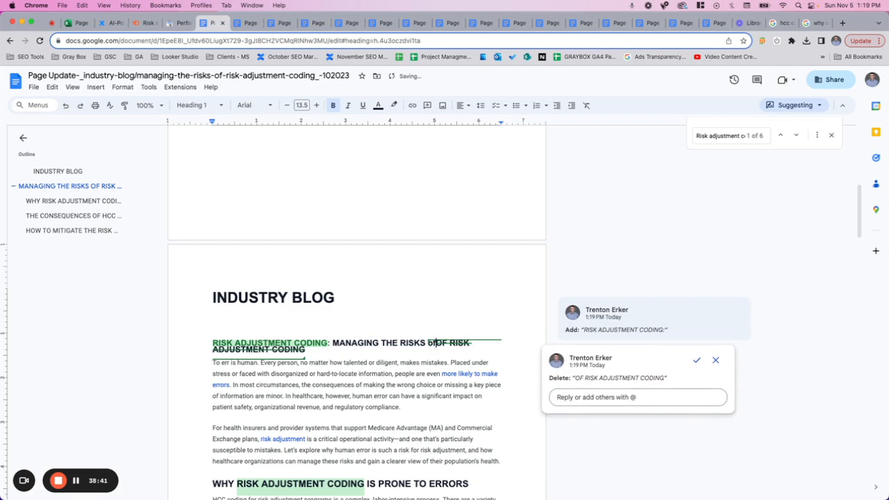
pyautogui.write(' ERROR')
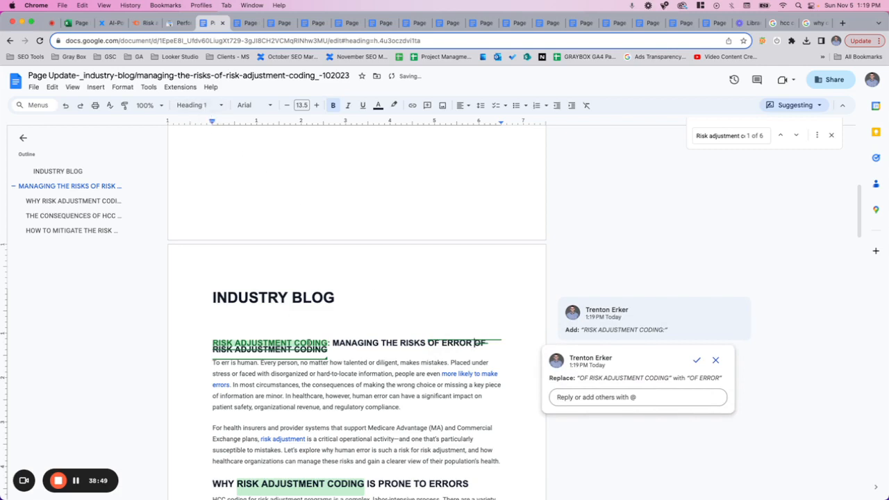
pyautogui.scroll(-2, 340, 347)
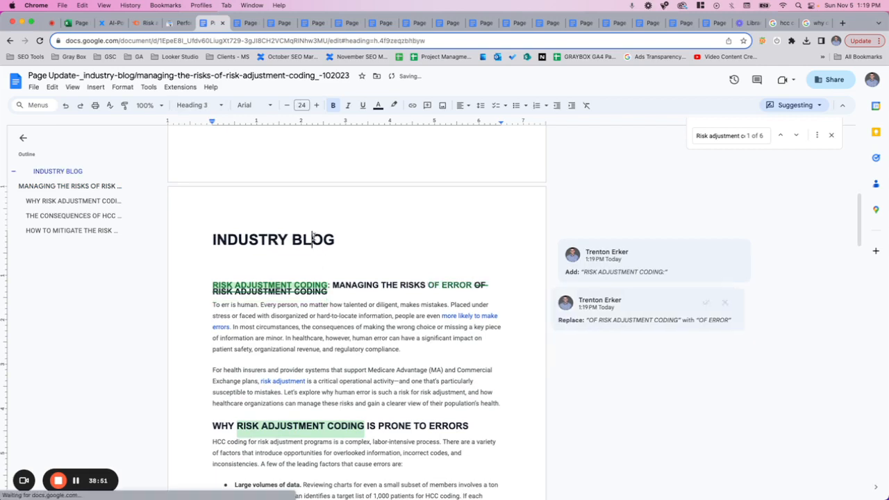
pyautogui.click(313, 236)
# - Copy the keyword "risk adjustment accuracy" from the keyword list and search the document for it
pyautogui.scroll(-3, 313, 237)
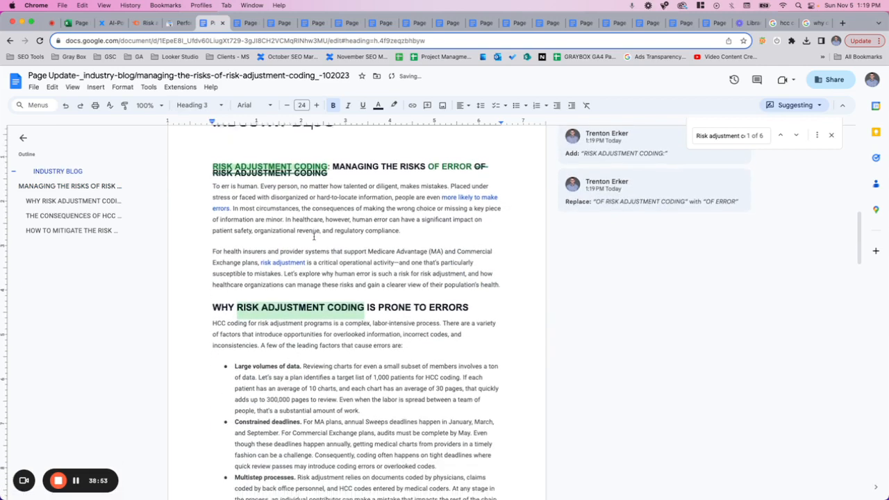
pyautogui.scroll(1, 313, 237)
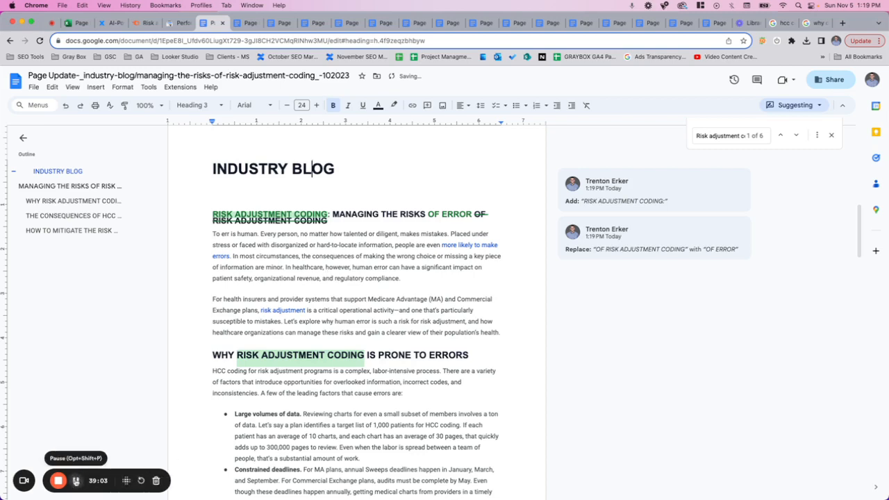
pyautogui.scroll(2, 254, 338)
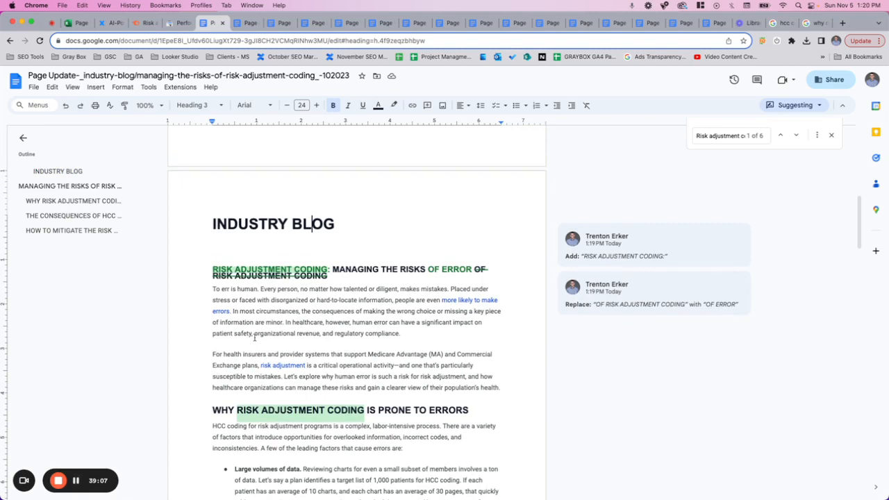
pyautogui.click(280, 411)
pyautogui.scroll(8, 281, 411)
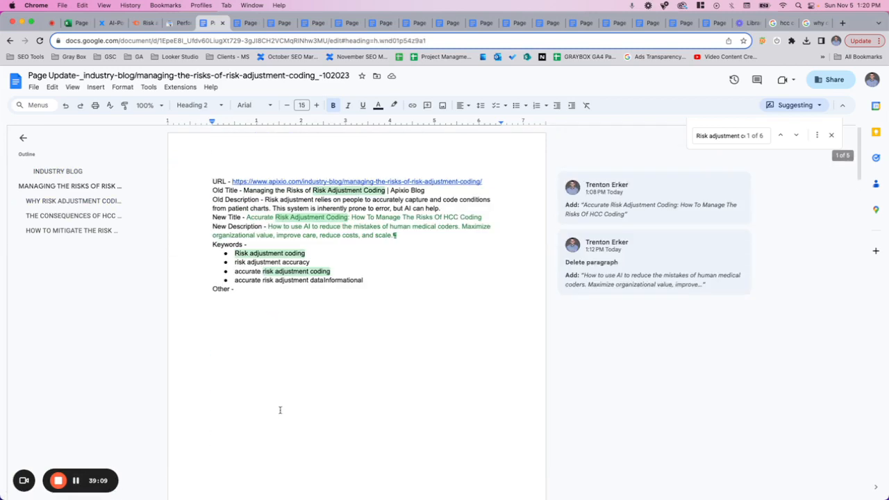
pyautogui.moveTo(310, 262); pyautogui.dragTo(231, 262)
pyautogui.press('super+c')
pyautogui.press('cmd+f')
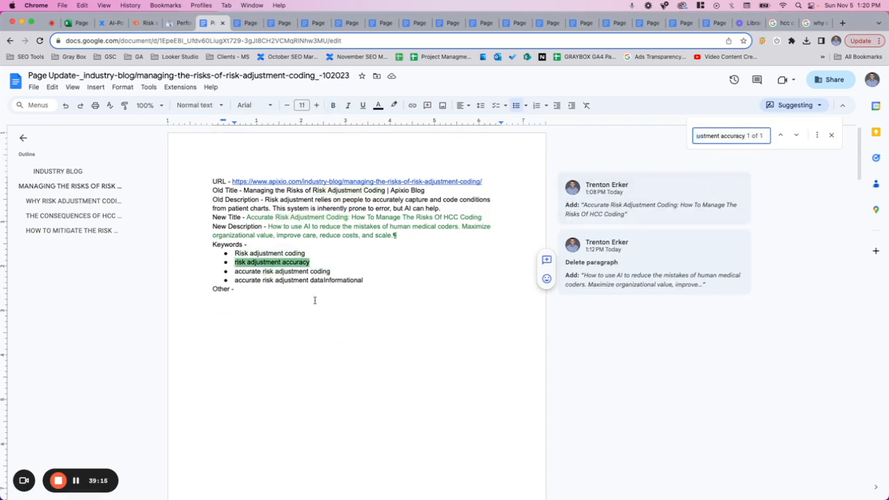
pyautogui.scroll(-1, 315, 300)
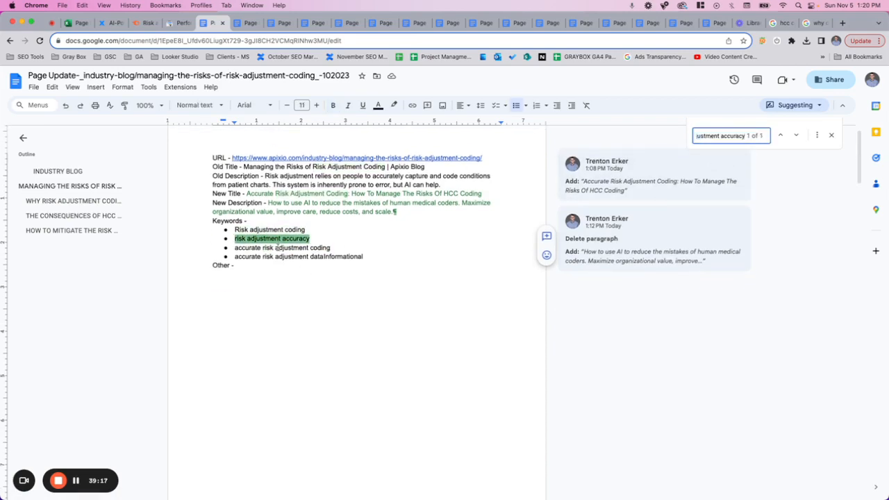
# - Insert the copied keyword "risk adjustment accuracy" followed by a colon before the heading "WHY RISK ADJUSTMENT CODING IS PRONE TO ERRORS"
pyautogui.scroll(-10, 278, 247)
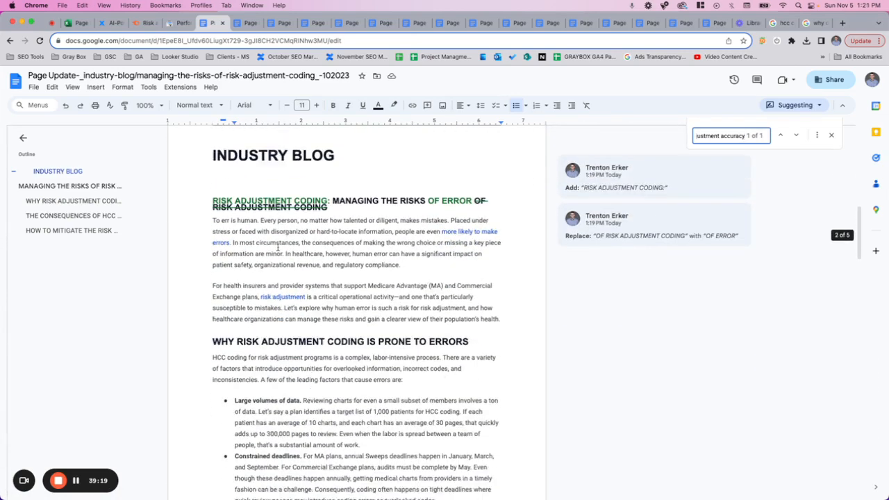
pyautogui.scroll(-4, 278, 248)
pyautogui.scroll(4, 278, 248)
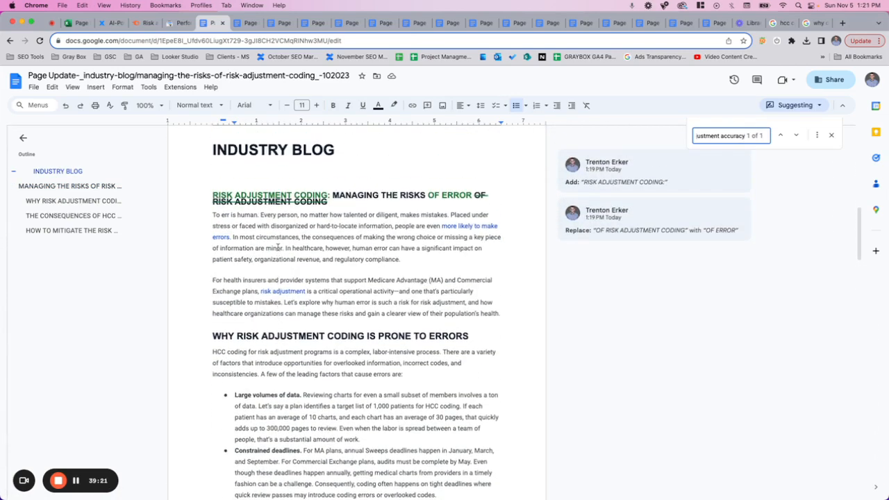
pyautogui.scroll(-2, 277, 247)
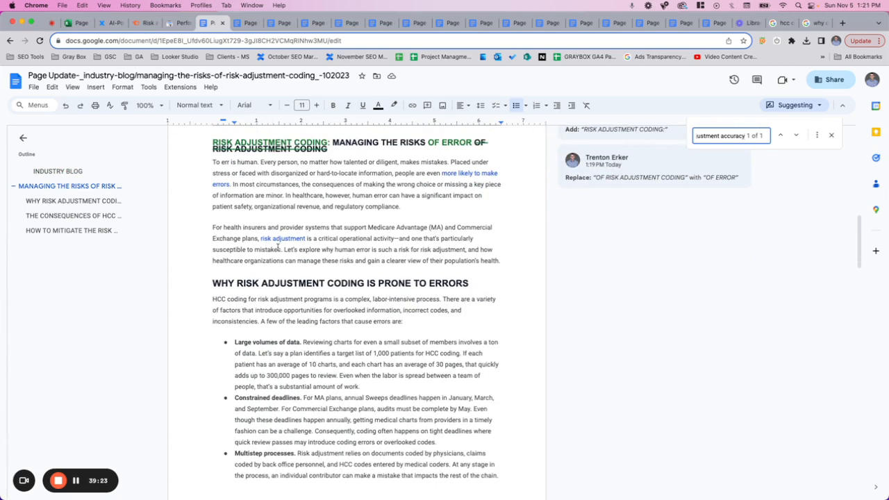
pyautogui.scroll(-2, 278, 247)
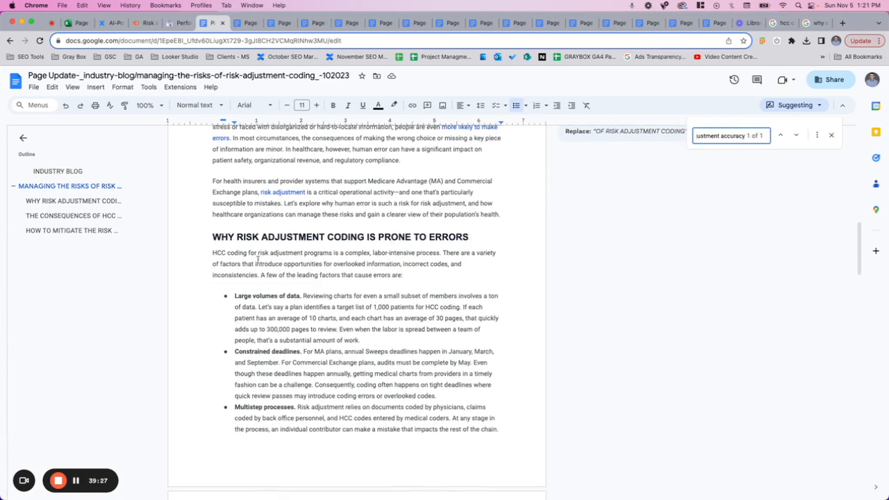
pyautogui.click(213, 237)
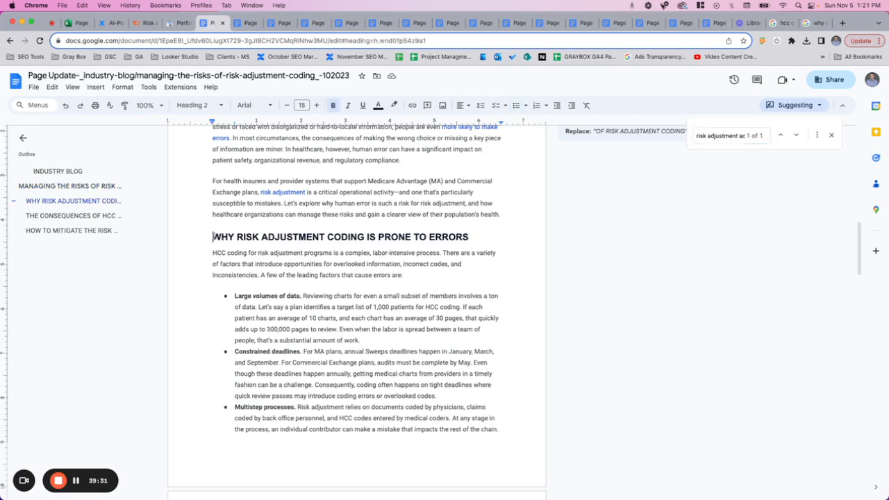
pyautogui.press('super+v')
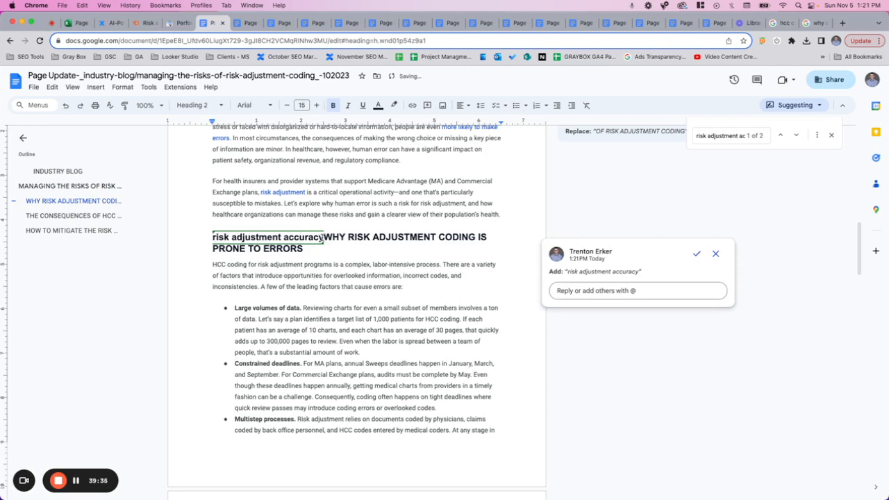
pyautogui.write(':')
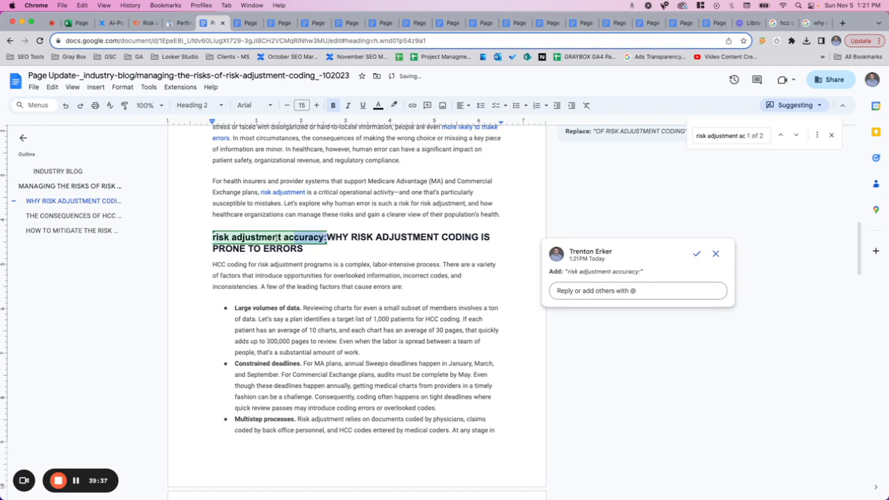
# - Change the inserted "risk adjustment accuracy:" in the heading to uppercase
pyautogui.moveTo(277, 238); pyautogui.dragTo(211, 238)
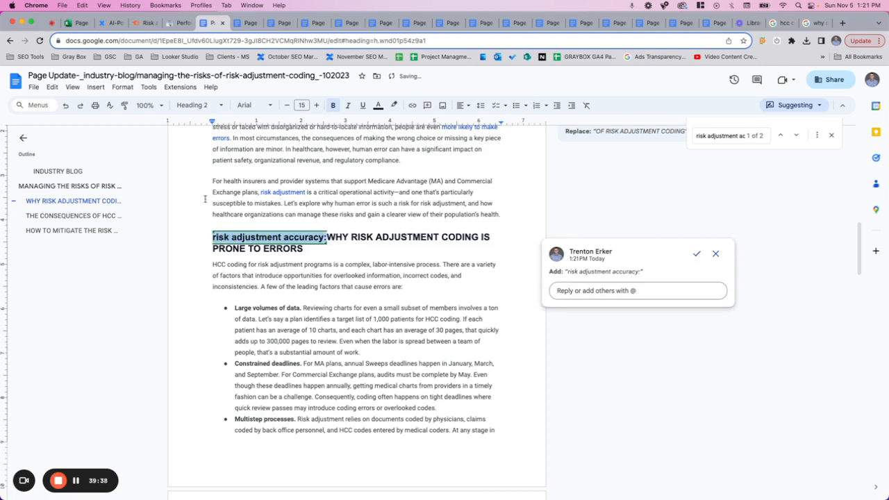
pyautogui.click(118, 89)
pyautogui.moveTo(173, 103)
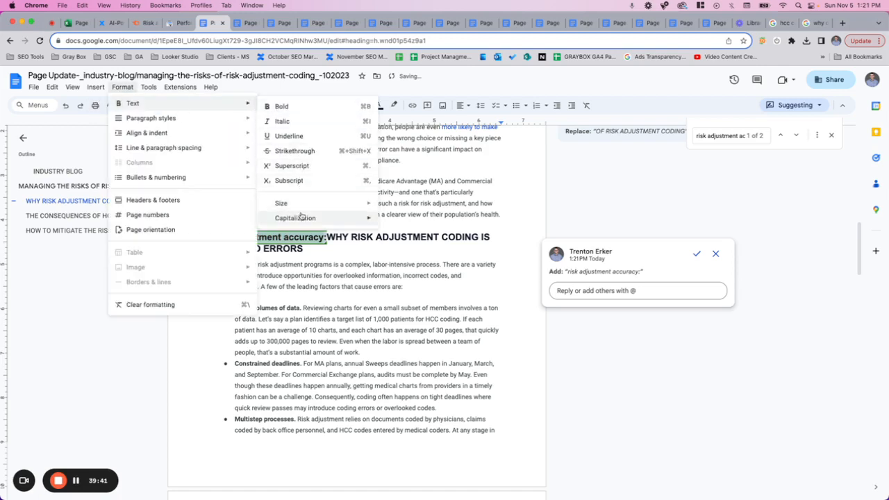
pyautogui.moveTo(301, 218)
pyautogui.click(398, 235)
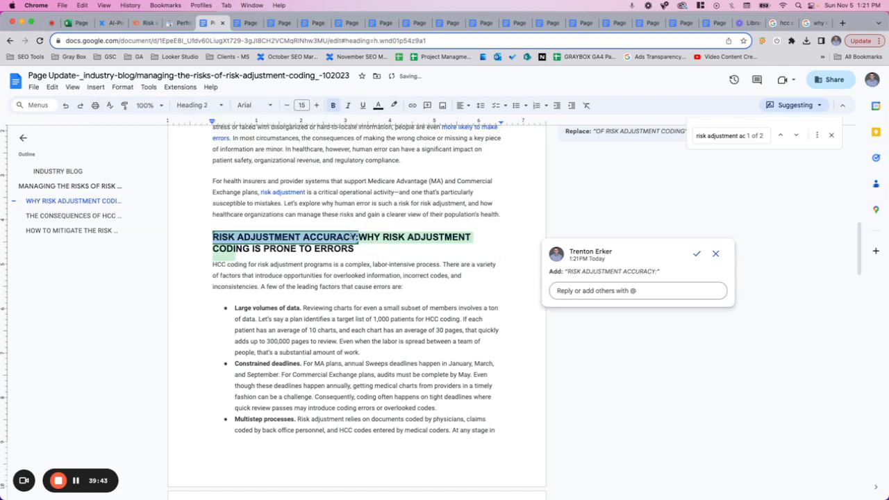
pyautogui.click(359, 237)
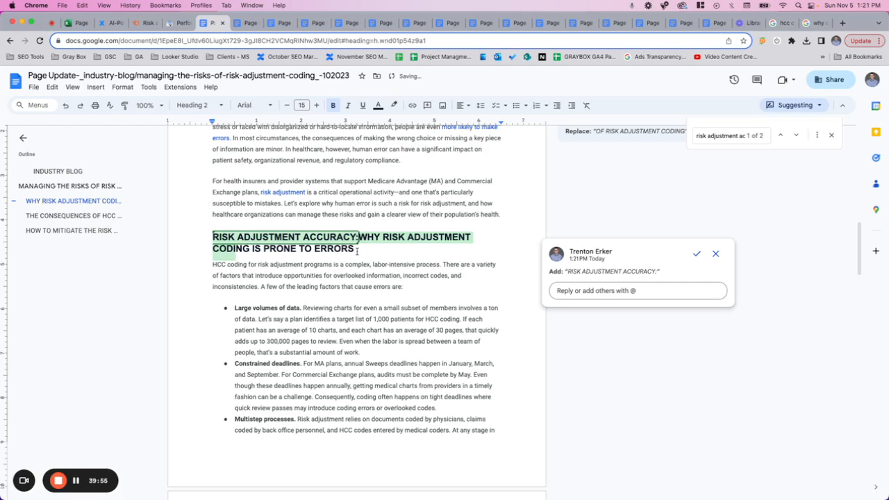
# - Check the word and character count of the full "RISK ADJUSTMENT ACCURACY" heading
pyautogui.moveTo(354, 249); pyautogui.dragTo(215, 238)
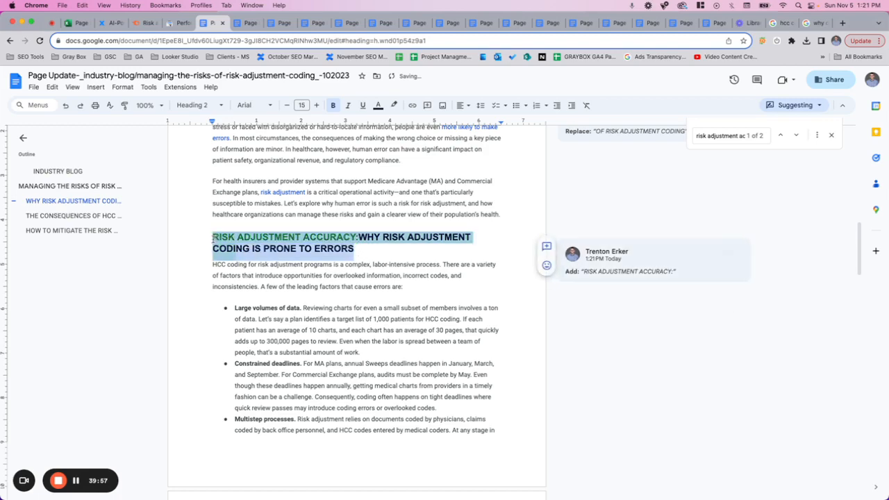
pyautogui.press('super+shift+c')
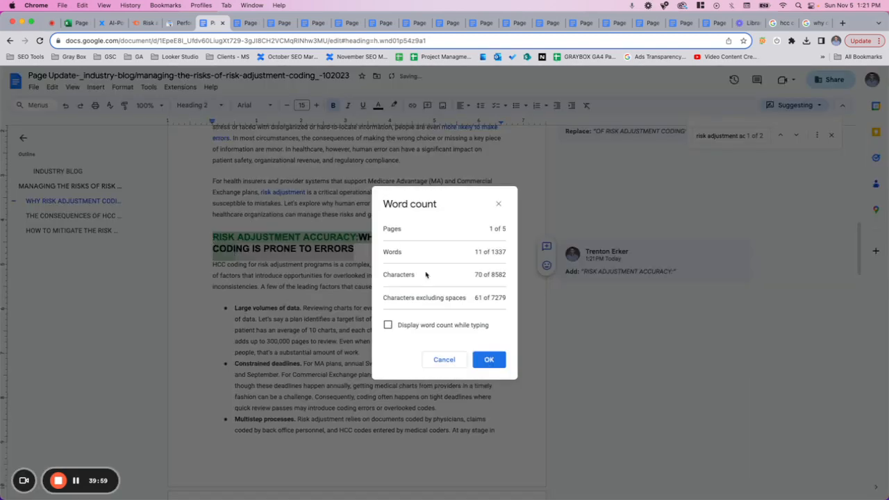
pyautogui.click(490, 360)
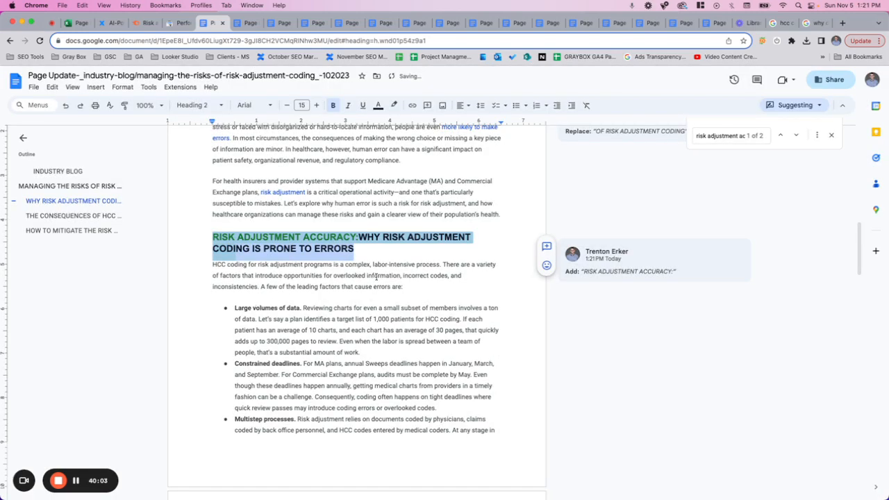
# - Split the paragraph under the heading so "A few of the leading factors that cause errors are:" starts its own paragraph
pyautogui.click(261, 289)
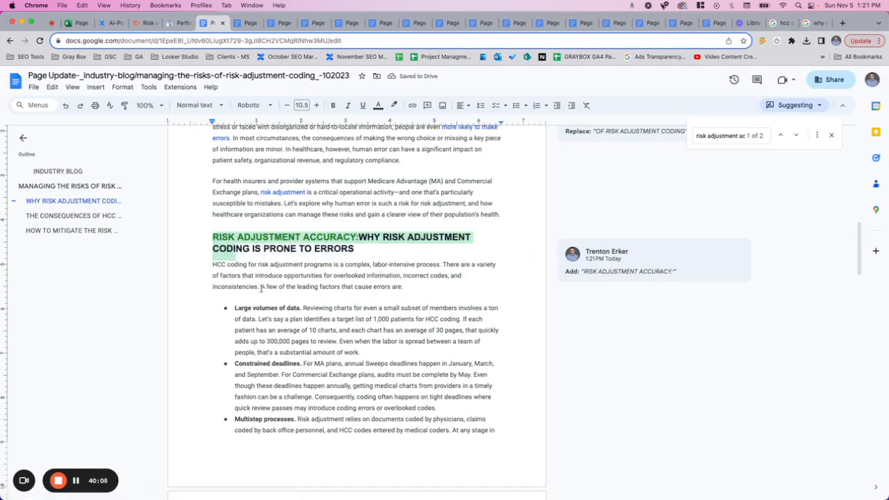
pyautogui.press('Return')
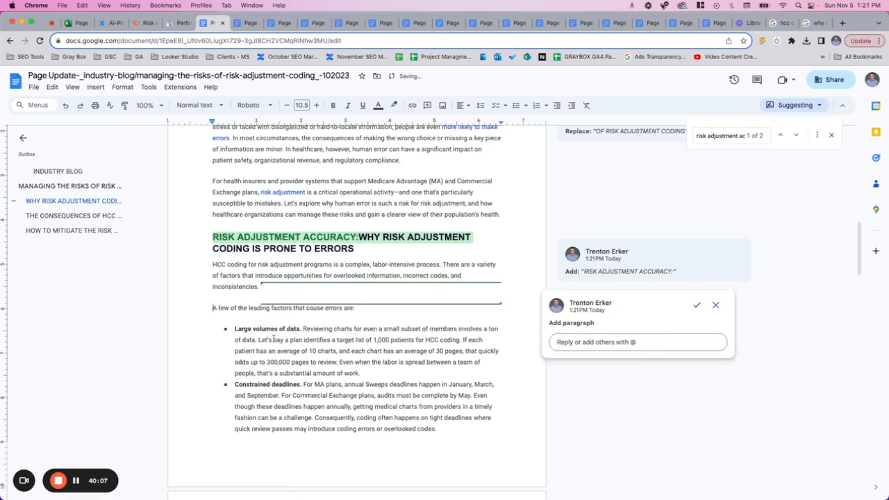
pyautogui.scroll(-2, 273, 338)
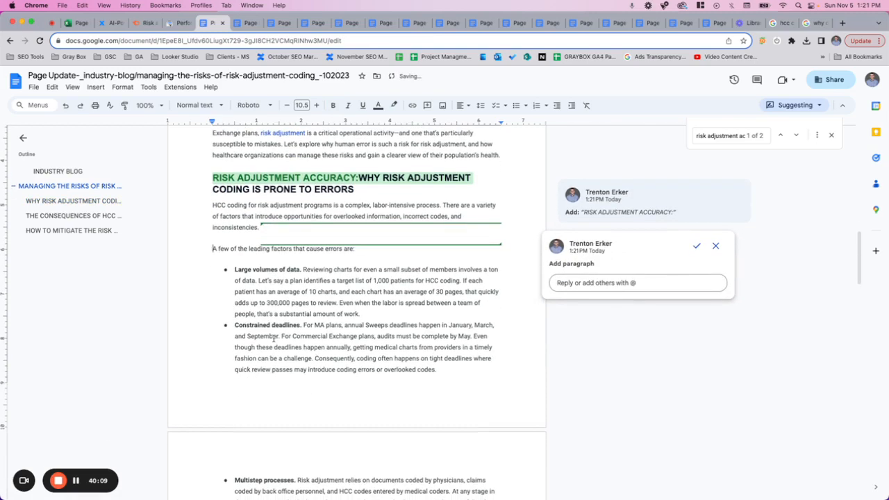
pyautogui.scroll(-1, 274, 339)
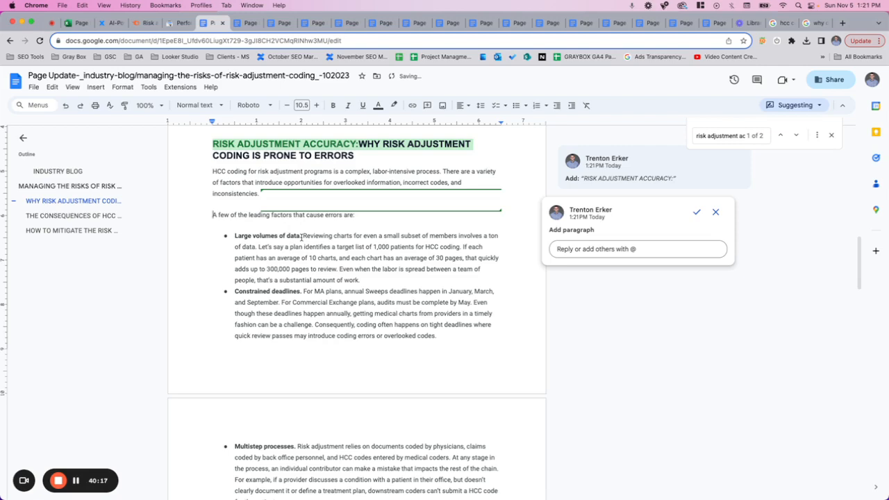
# - Start a short bulleted list under "A few of the leading factors that cause errors are:" with the item "Large volumes of data", without a period
pyautogui.click(356, 215)
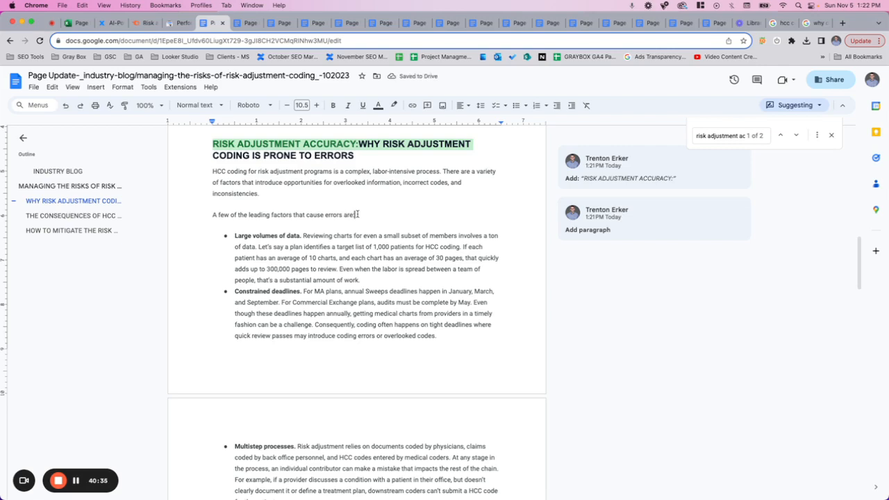
pyautogui.scroll(1, 357, 214)
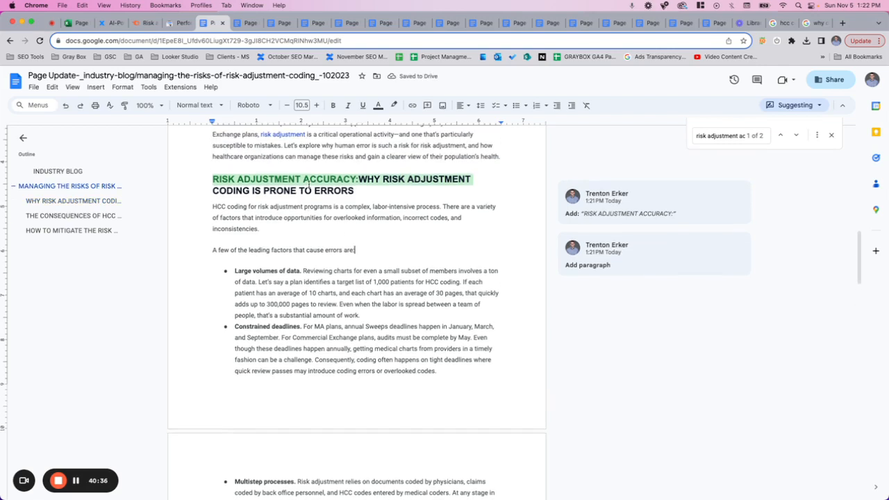
pyautogui.tripleClick(271, 181)
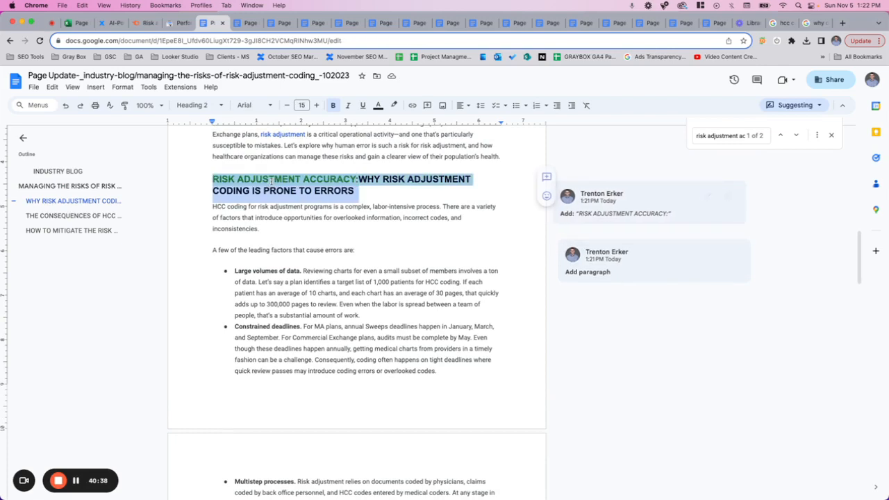
pyautogui.tripleClick(263, 216)
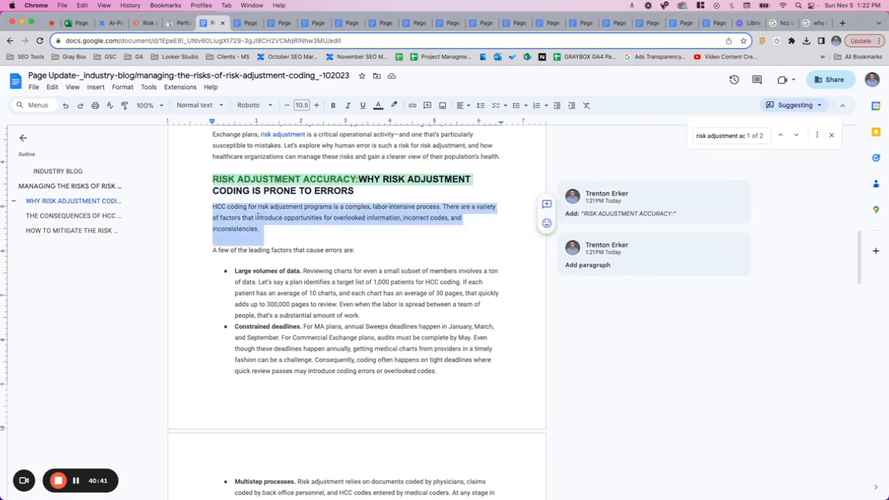
pyautogui.click(251, 250)
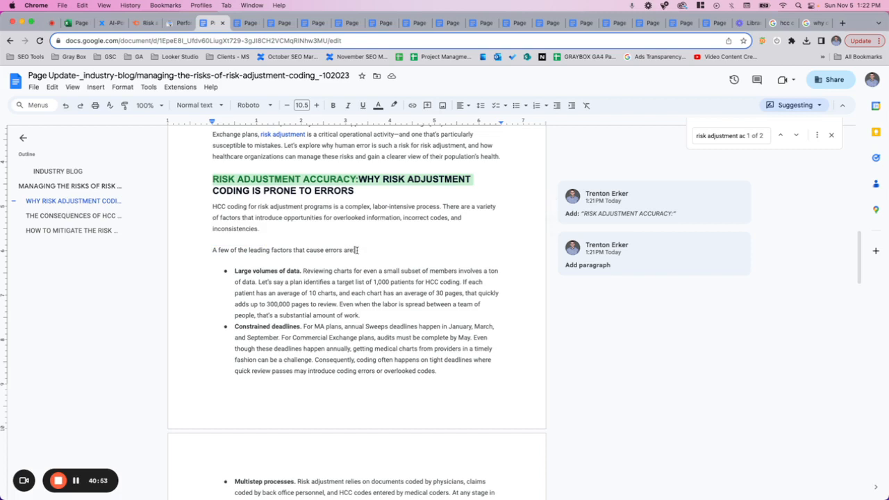
pyautogui.press('Return')
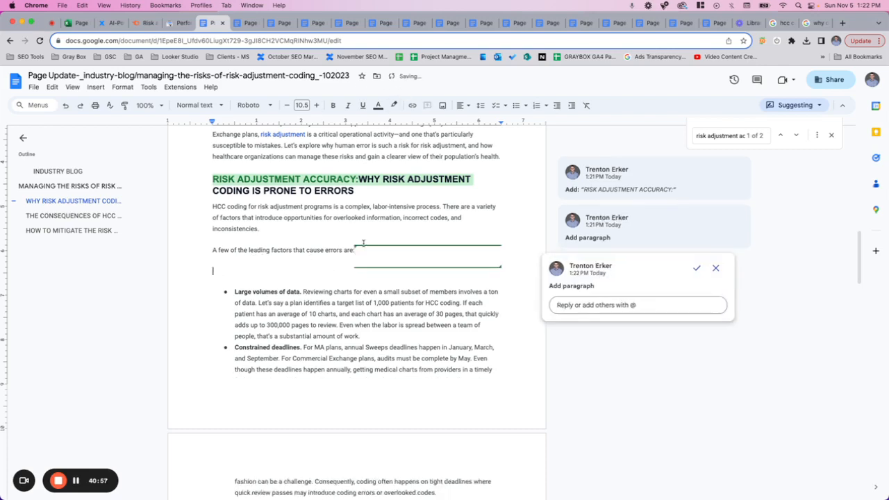
pyautogui.moveTo(302, 292); pyautogui.dragTo(233, 290)
pyautogui.click(242, 263)
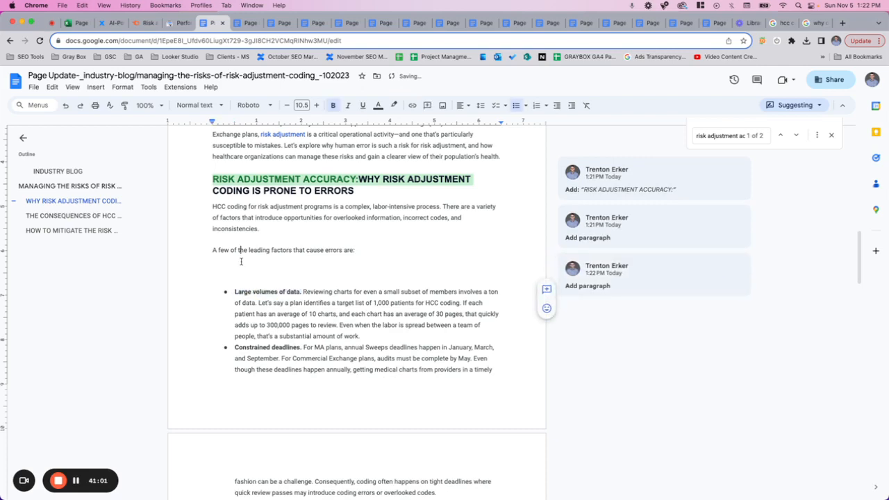
pyautogui.click(516, 106)
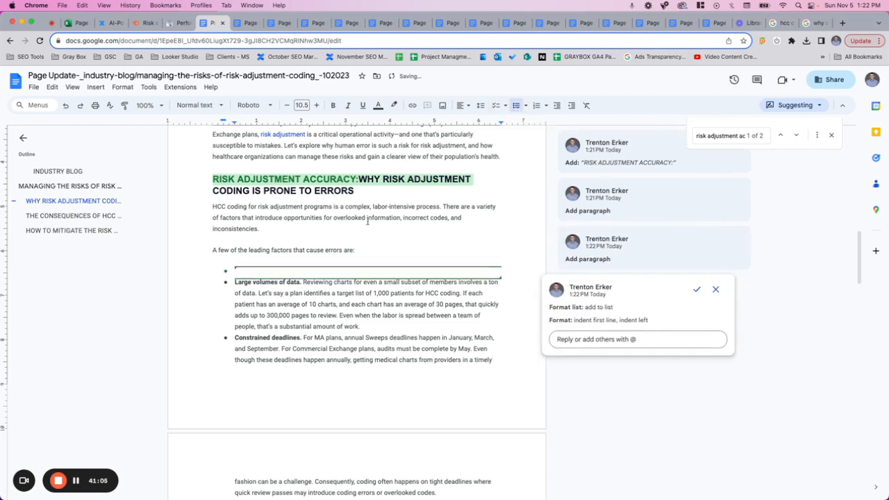
pyautogui.press('super+shift+v')
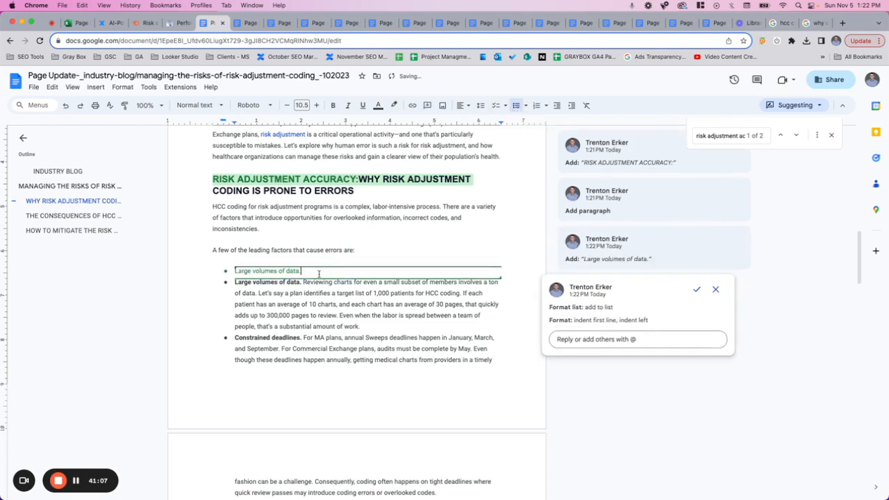
pyautogui.press('Return')
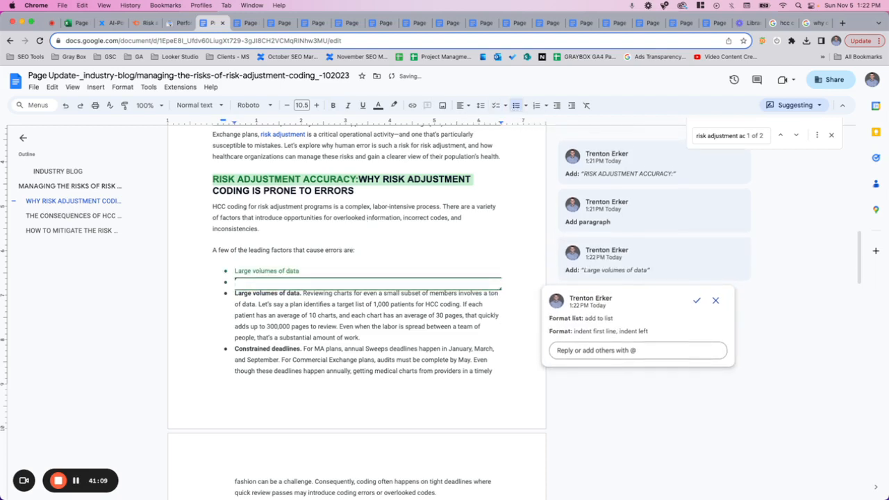
# - Add "Constrained deadlines" as the second item of the short bulleted list
pyautogui.write('Conste')
pyautogui.write('ined')
pyautogui.press('BackSpace')
pyautogui.press('BackSpace')
pyautogui.press('BackSpace')
pyautogui.press('BackSpace')
pyautogui.write('rained deadlines')
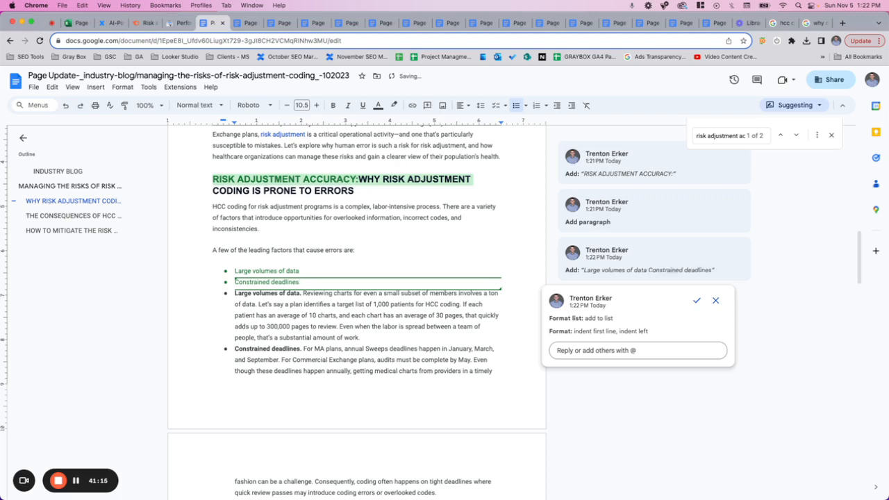
pyautogui.press('Return')
# - Add "Multistep processes" and "Human judgement" as the third and fourth items, matching the detailed bullets further down
pyautogui.scroll(-5, 357, 312)
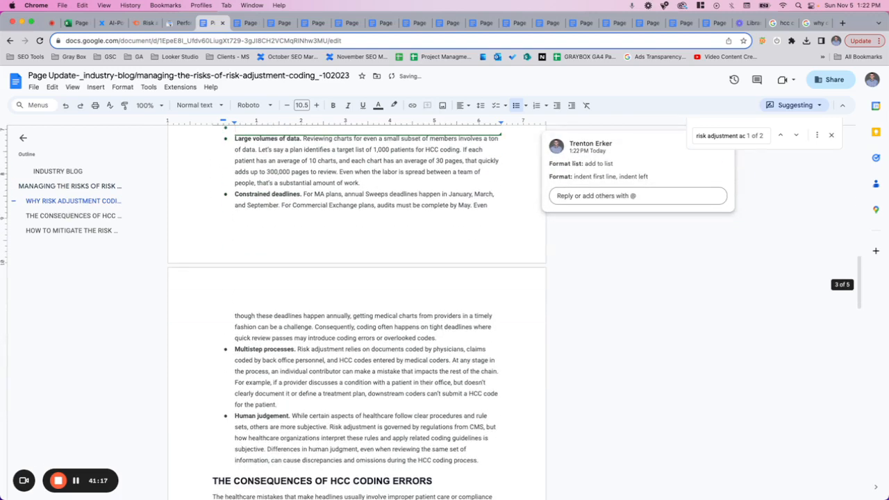
pyautogui.scroll(3, 356, 313)
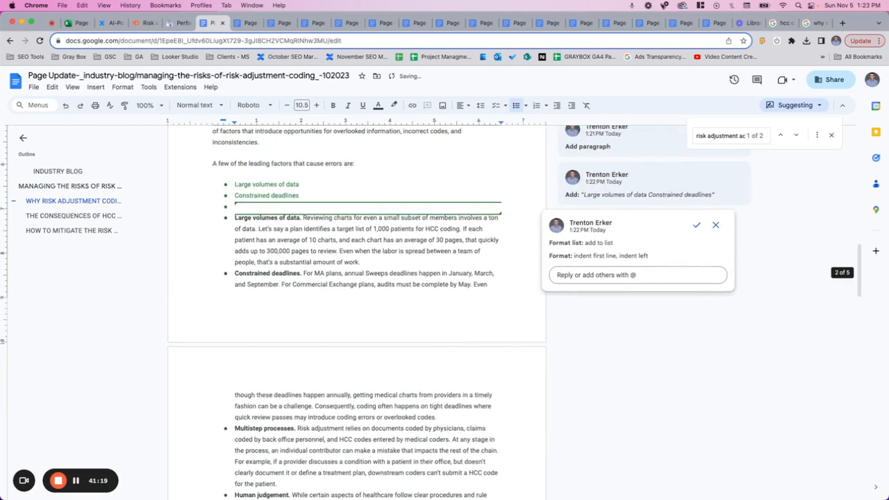
pyautogui.write('Mul')
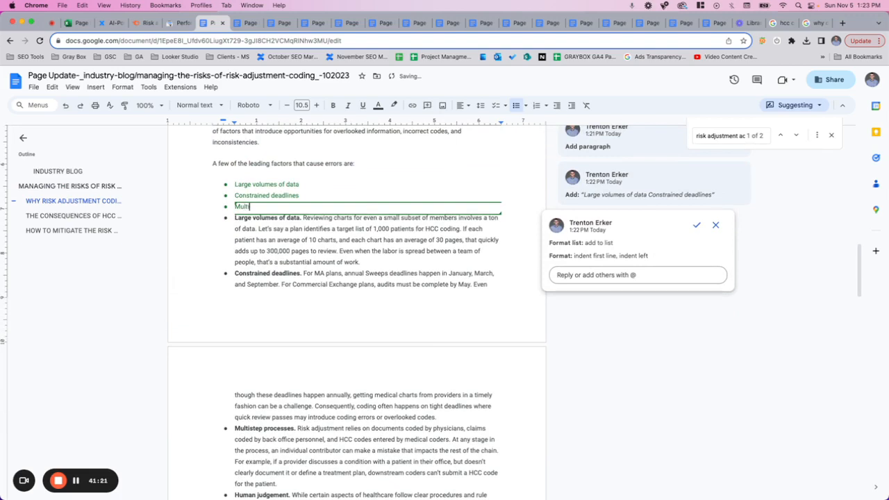
pyautogui.write('tistep processes')
pyautogui.press('Return')
pyautogui.write('S')
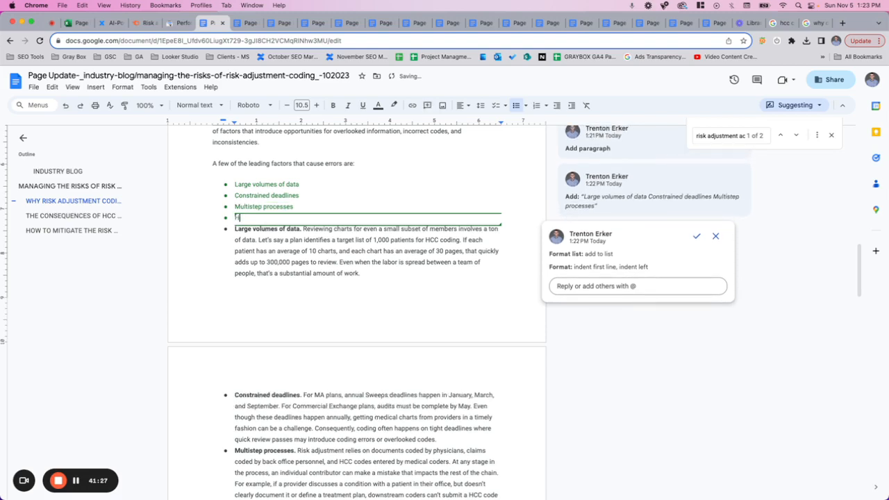
pyautogui.write('uman judgement')
pyautogui.press('Return')
pyautogui.scroll(-5, 356, 313)
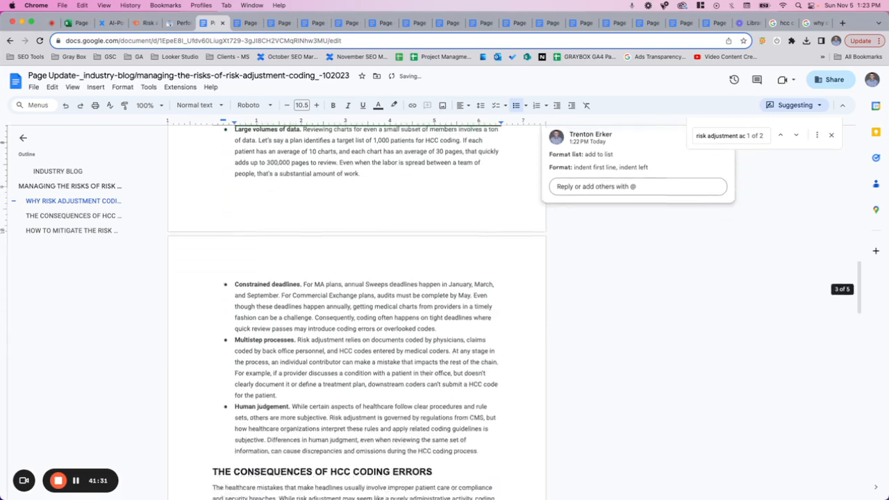
pyautogui.scroll(5, 356, 312)
pyautogui.scroll(2, 356, 278)
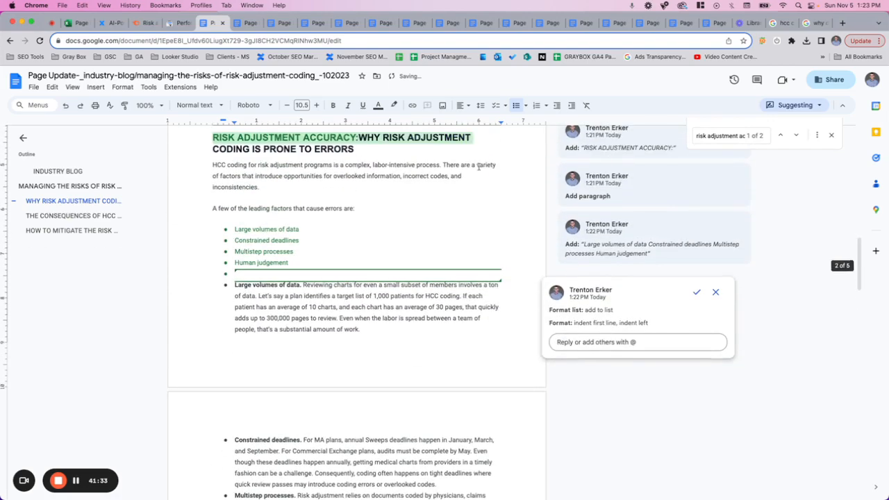
# - Remove the bullet formatting from the empty line below the short list and from the four detailed factor paragraphs
pyautogui.click(517, 105)
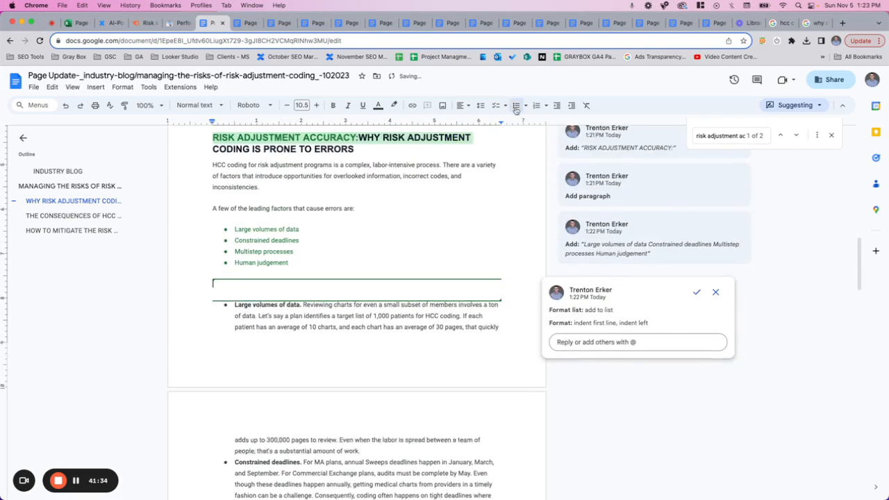
pyautogui.click(303, 305)
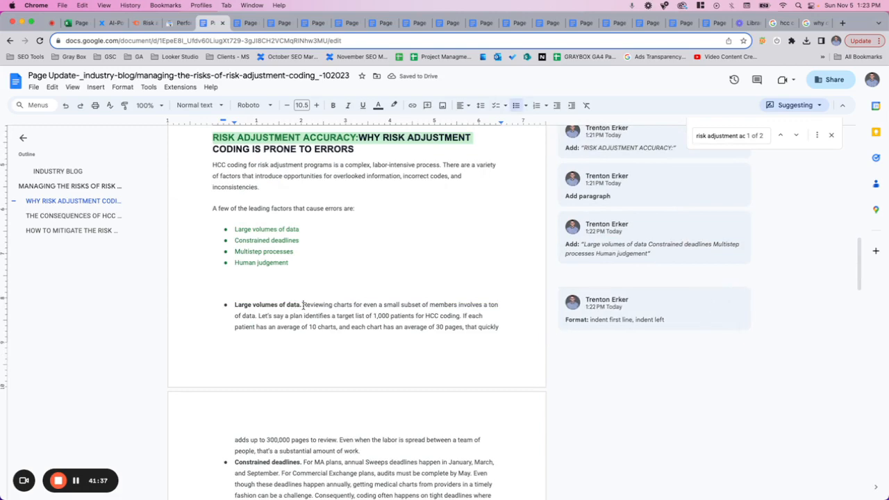
pyautogui.scroll(-5, 331, 386)
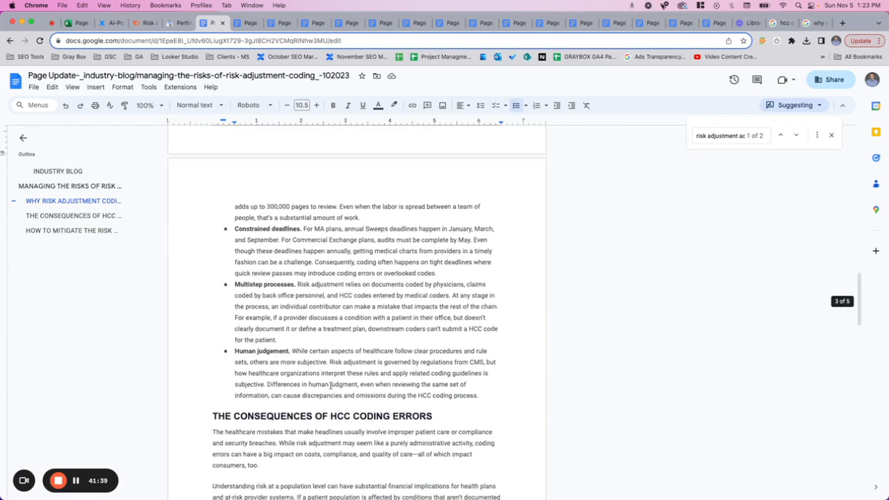
pyautogui.moveTo(493, 405); pyautogui.dragTo(405, 320)
pyautogui.scroll(4, 405, 319)
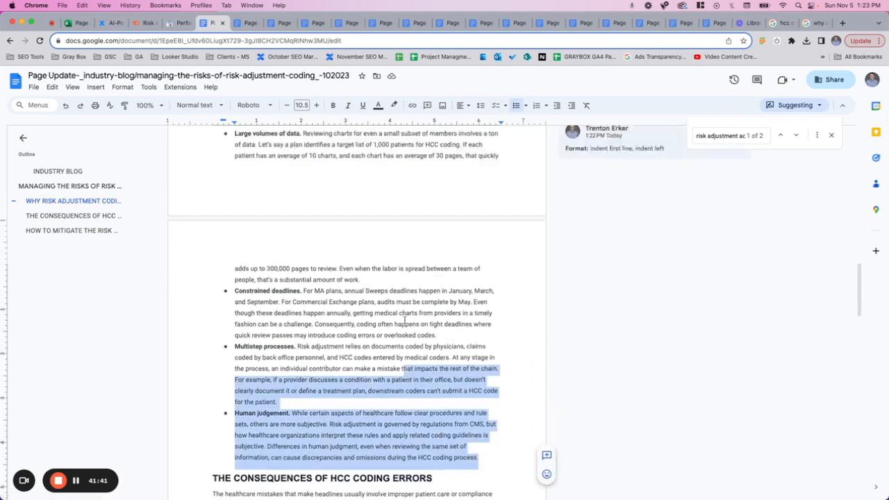
pyautogui.rightClick(405, 320)
pyautogui.click(232, 277)
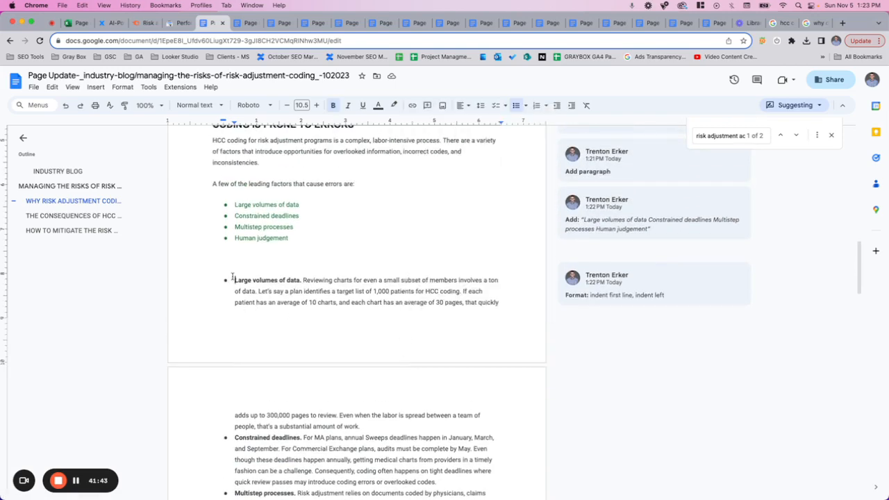
pyautogui.scroll(-6, 283, 343)
pyautogui.scroll(2, 283, 343)
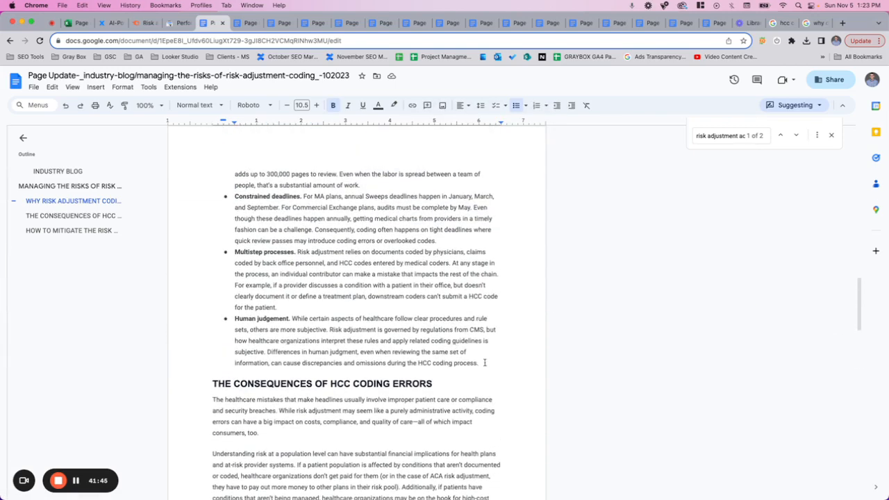
pyautogui.moveTo(484, 363); pyautogui.dragTo(290, 216)
pyautogui.scroll(1, 344, 250)
pyautogui.scroll(2, 344, 250)
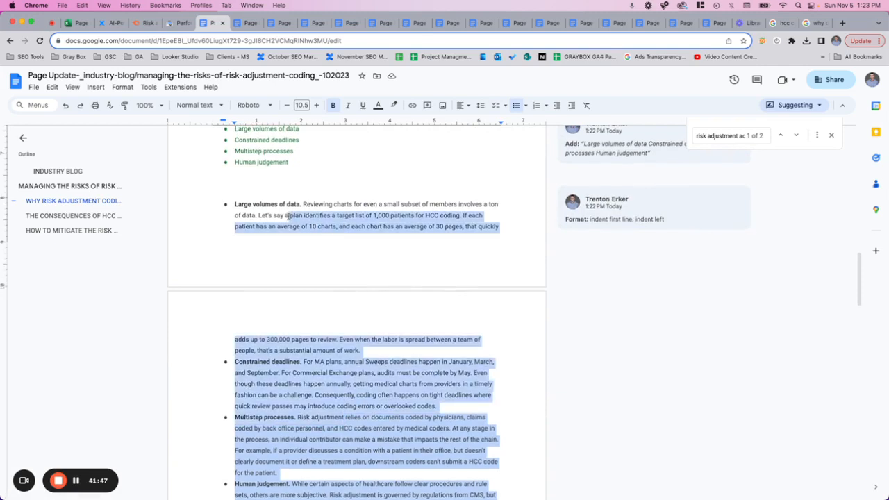
pyautogui.click(517, 105)
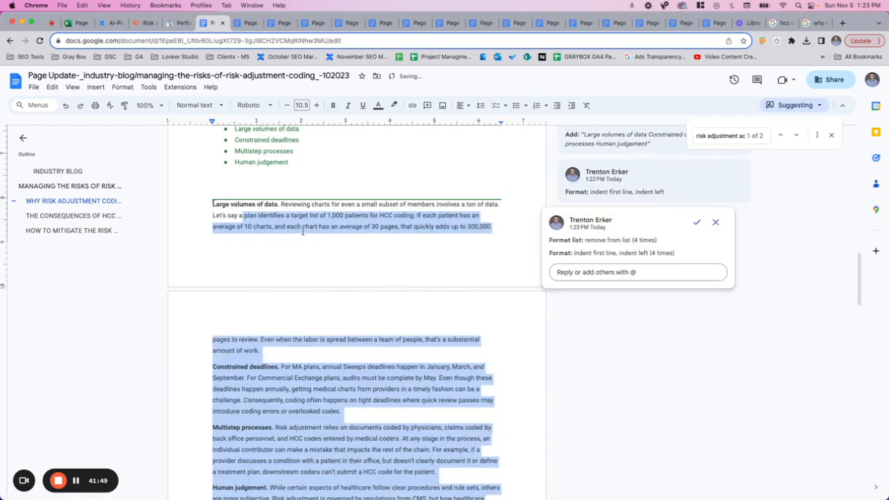
pyautogui.scroll(3, 285, 254)
pyautogui.click(287, 252)
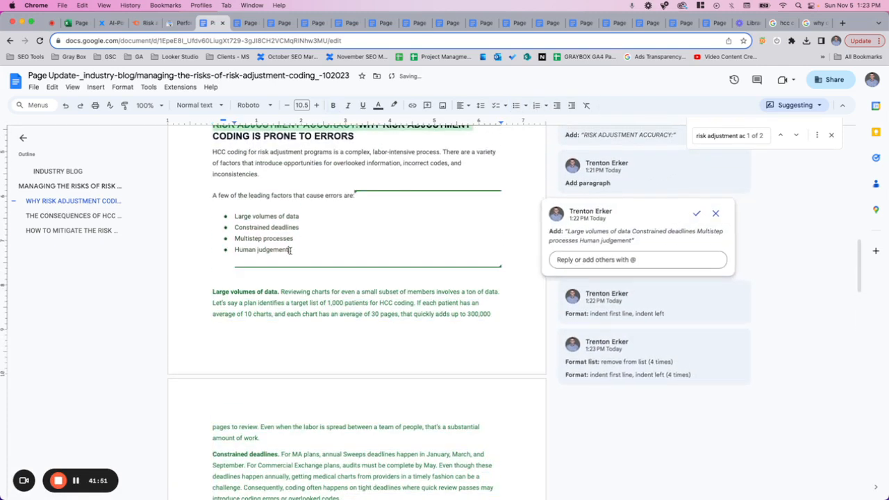
pyautogui.moveTo(287, 253); pyautogui.dragTo(234, 216)
pyautogui.scroll(1, 271, 166)
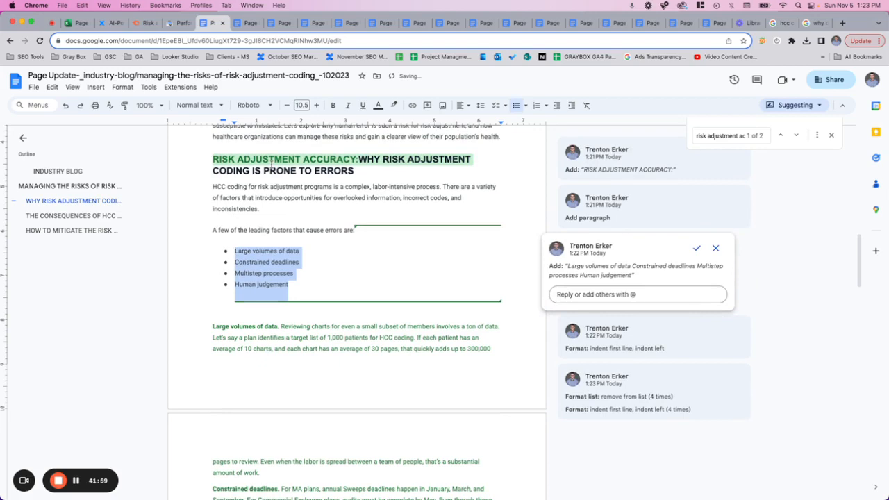
# - Switch to the Google results for "hcc coding" and examine the People also ask, Videos and Related searches sections
pyautogui.click(779, 23)
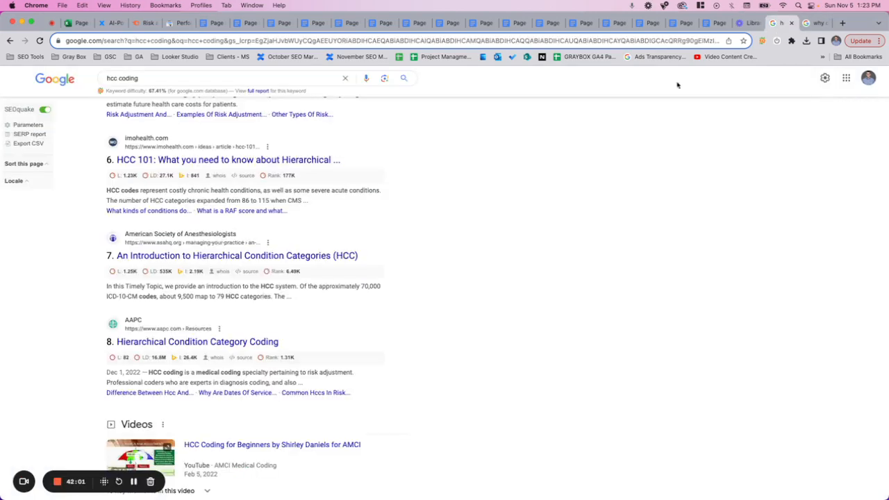
pyautogui.scroll(5, 437, 240)
pyautogui.scroll(1, 436, 241)
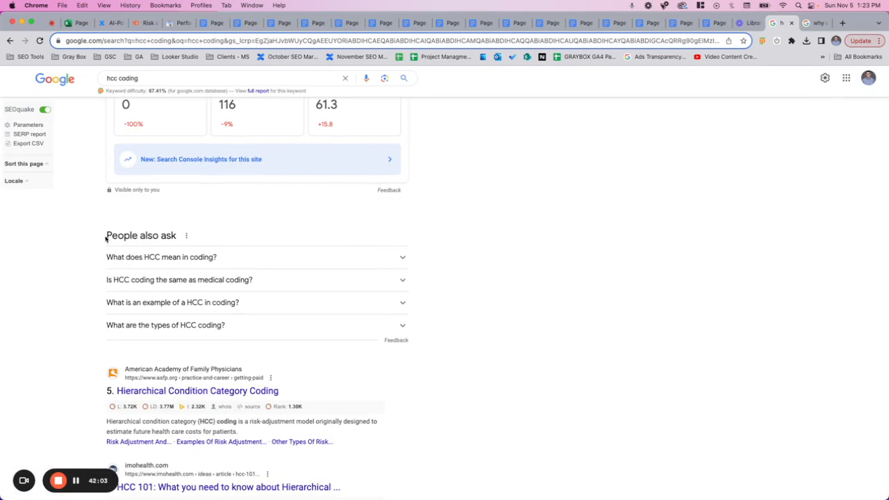
pyautogui.moveTo(106, 236); pyautogui.dragTo(230, 345)
pyautogui.scroll(-10, 229, 347)
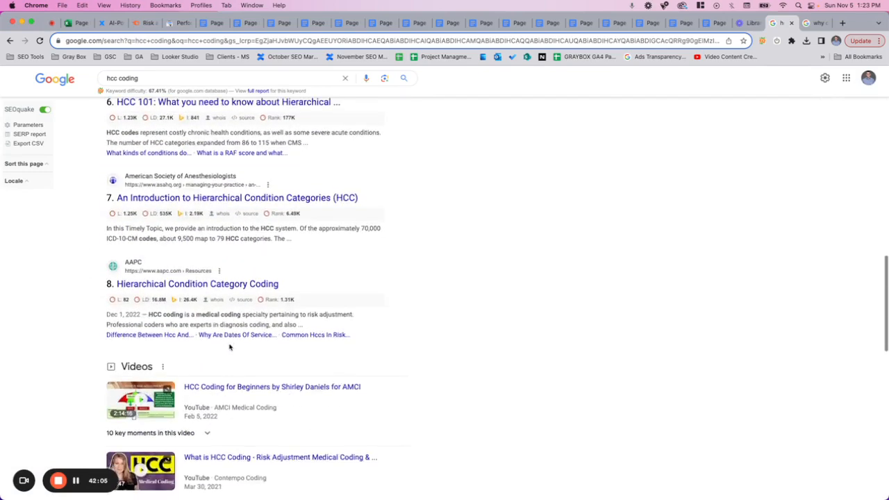
pyautogui.scroll(5, 230, 347)
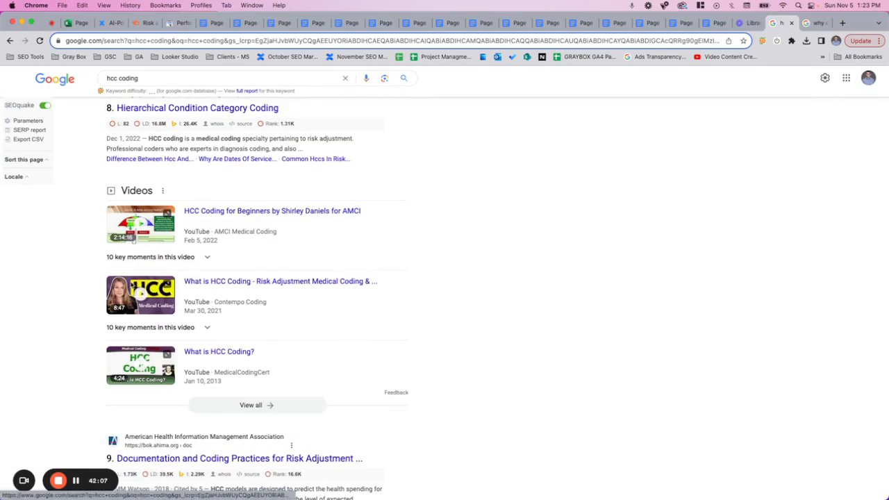
pyautogui.scroll(-2, 135, 388)
pyautogui.scroll(-7, 135, 387)
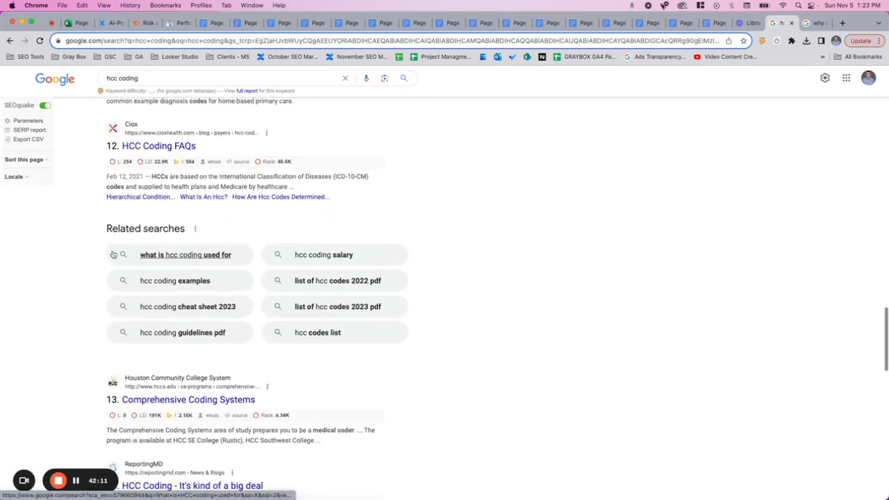
pyautogui.scroll(2, 110, 251)
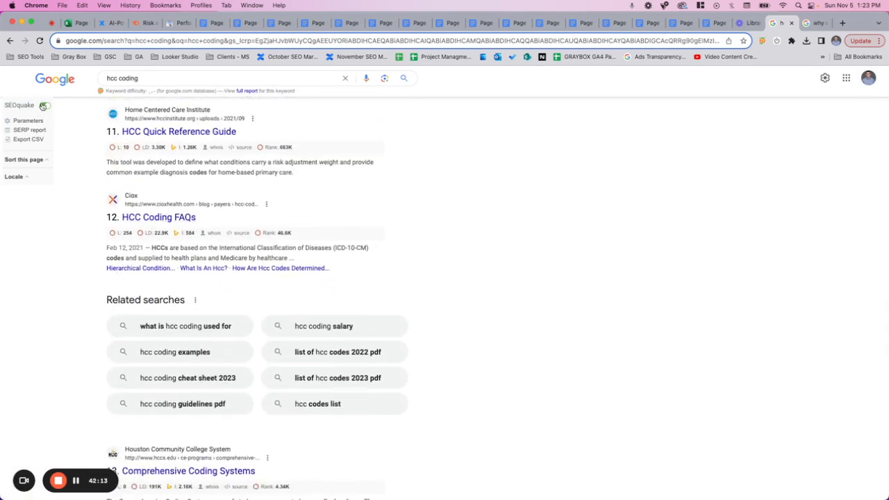
# - Turn off the SEOquake overlay on the "hcc coding" results page and look over the listings
pyautogui.click(43, 107)
pyautogui.scroll(1, 169, 226)
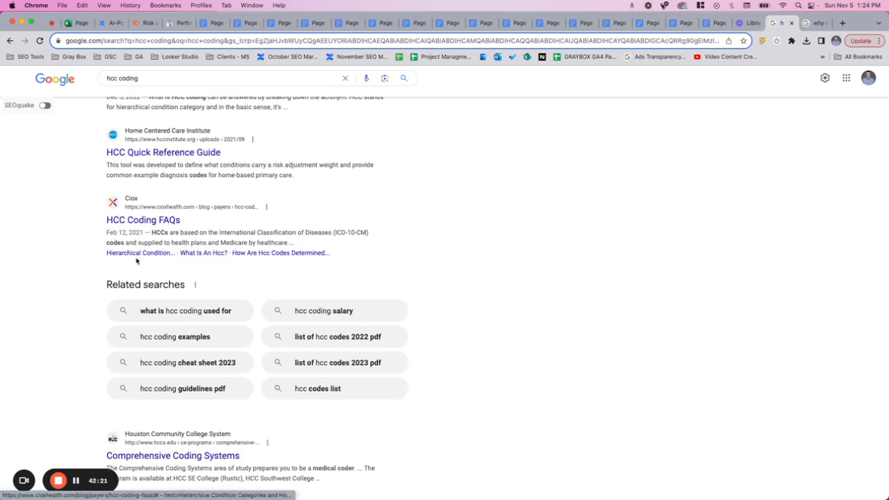
pyautogui.scroll(1, 208, 185)
pyautogui.scroll(2, 209, 185)
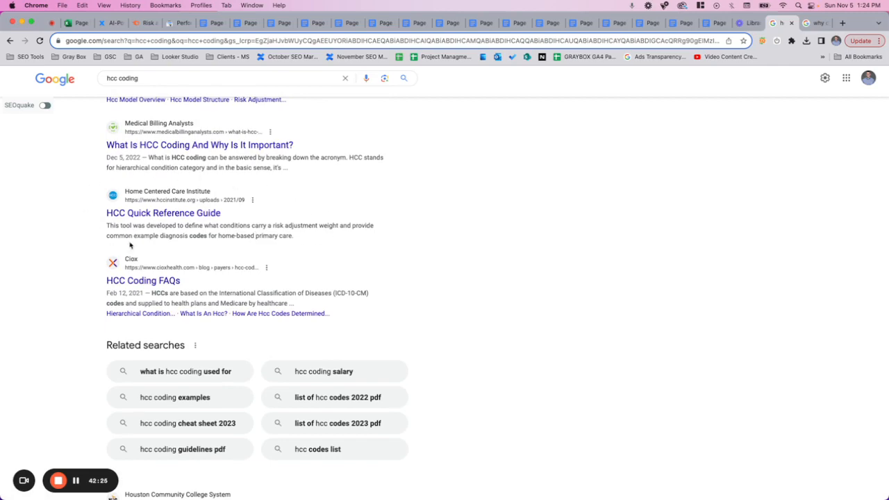
pyautogui.scroll(5, 310, 212)
pyautogui.scroll(10, 311, 212)
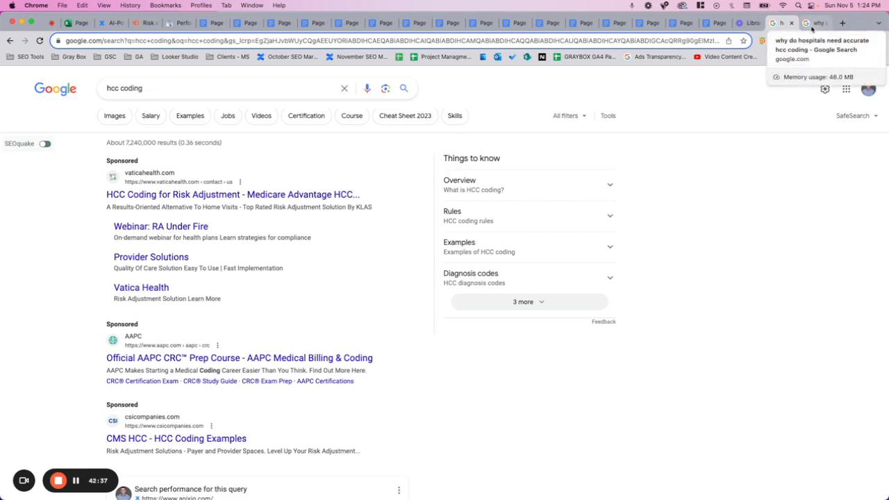
# - Examine the featured snippet in the Google results for "why do hospitals need accurate hcc coding"
pyautogui.click(812, 28)
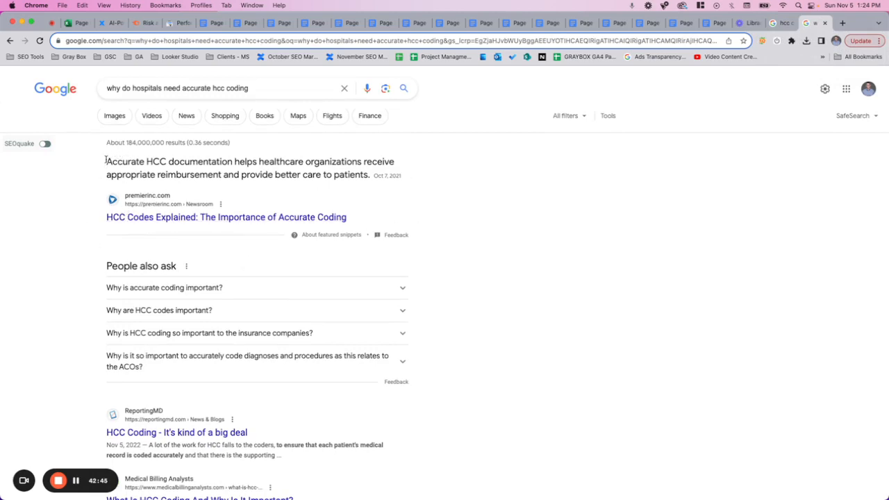
pyautogui.moveTo(106, 162)
pyautogui.mouseDown()
pyautogui.moveTo(303, 162)
pyautogui.moveTo(367, 174)
pyautogui.mouseUp()
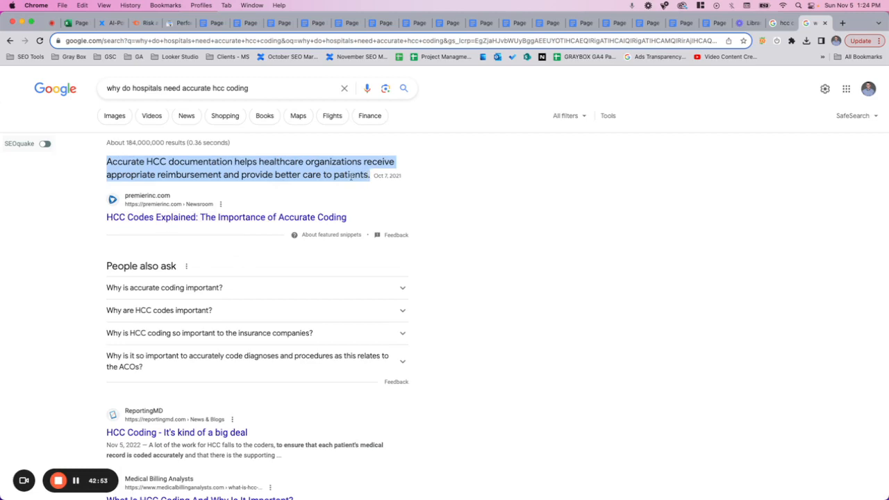
pyautogui.click(258, 86)
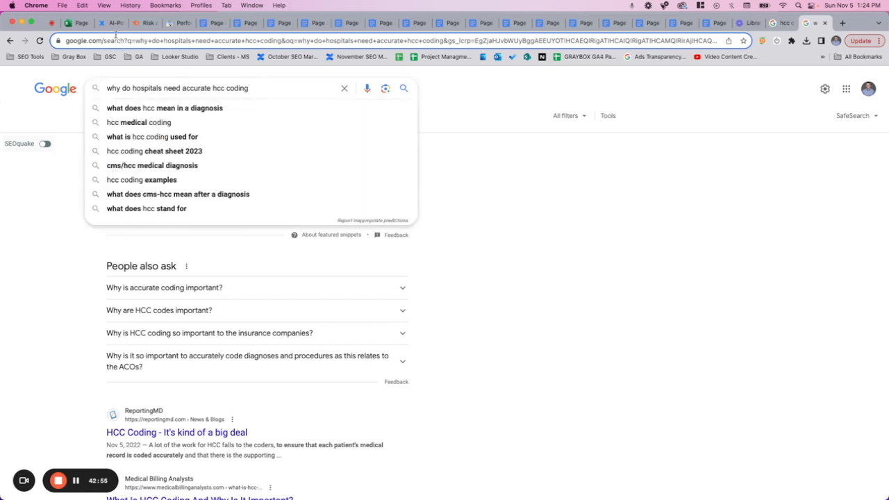
# - Return to the page update document and replace "errors" with "risk adjustment inaccuracies" in the sentence introducing the short bulleted list
pyautogui.click(208, 23)
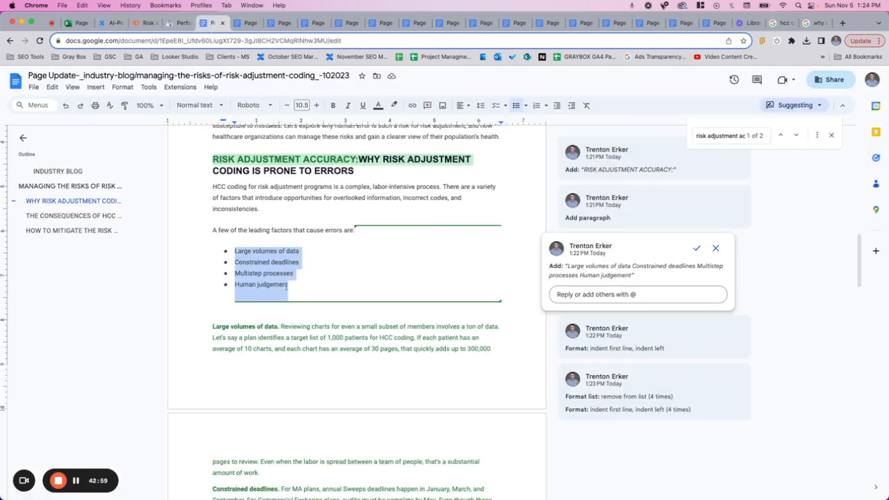
pyautogui.click(287, 286)
pyautogui.moveTo(288, 285); pyautogui.dragTo(233, 250)
pyautogui.doubleClick(245, 230)
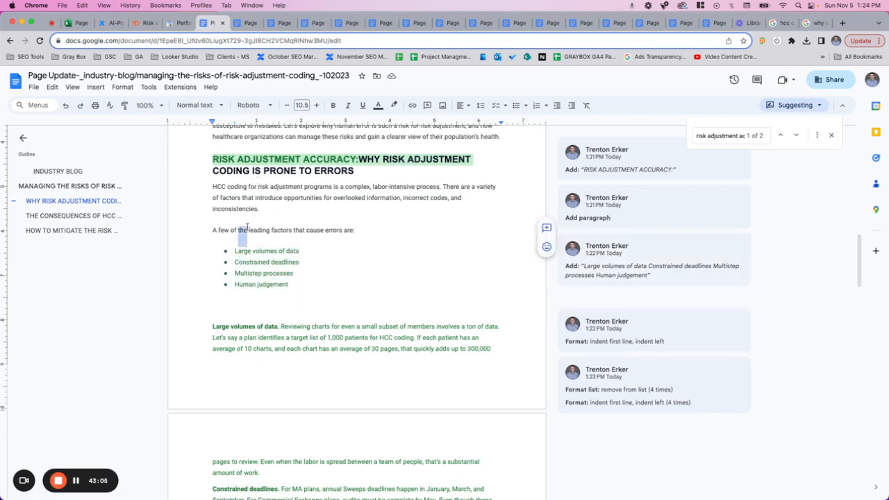
pyautogui.click(325, 230)
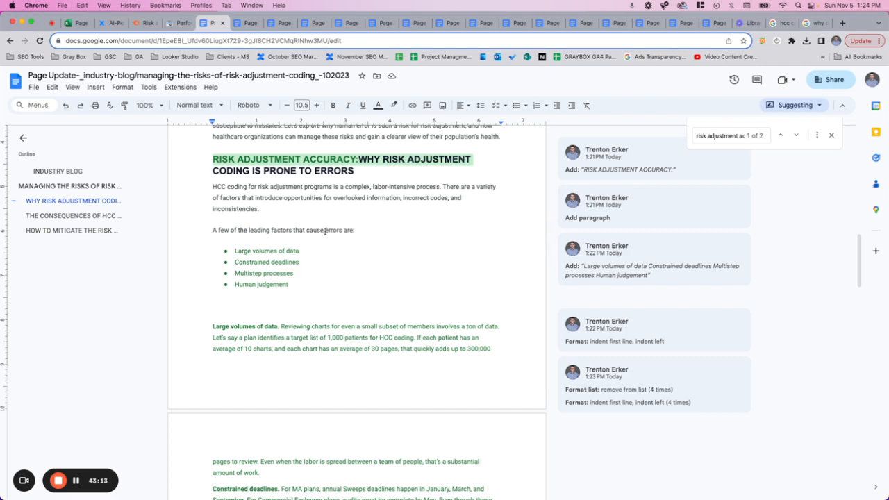
pyautogui.doubleClick(329, 231)
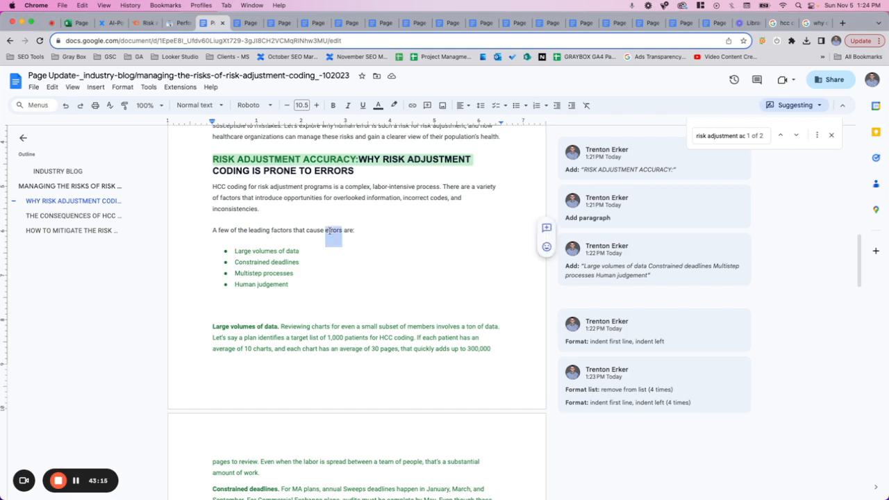
pyautogui.write('risk adj')
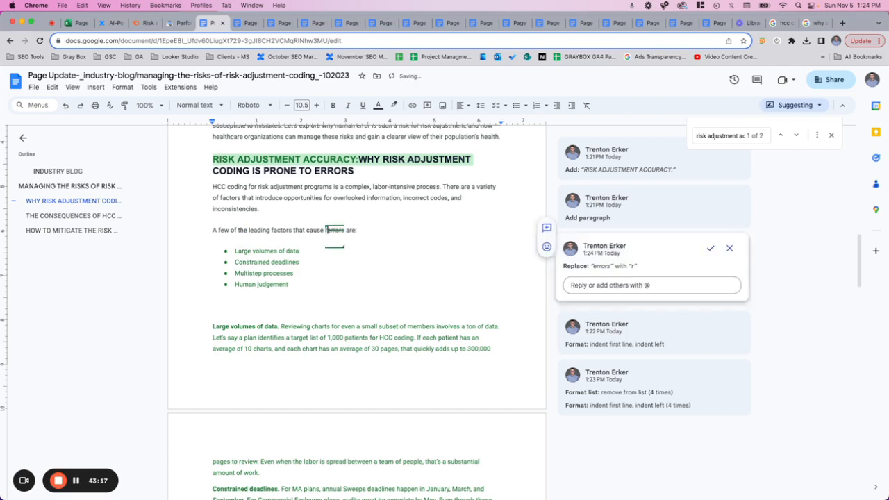
pyautogui.write('ustment inaccurac')
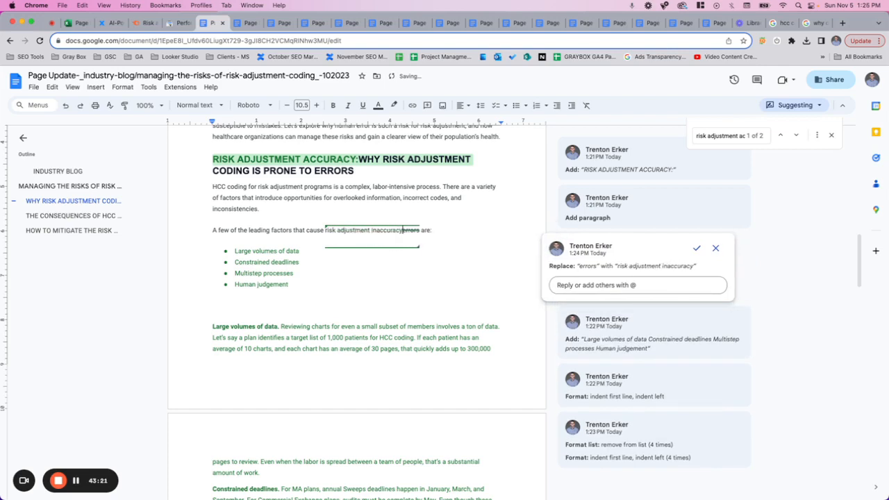
pyautogui.write('ies')
# - Delete the blank line between the short bulleted list and the "Large volumes of data" paragraph
pyautogui.click(287, 310)
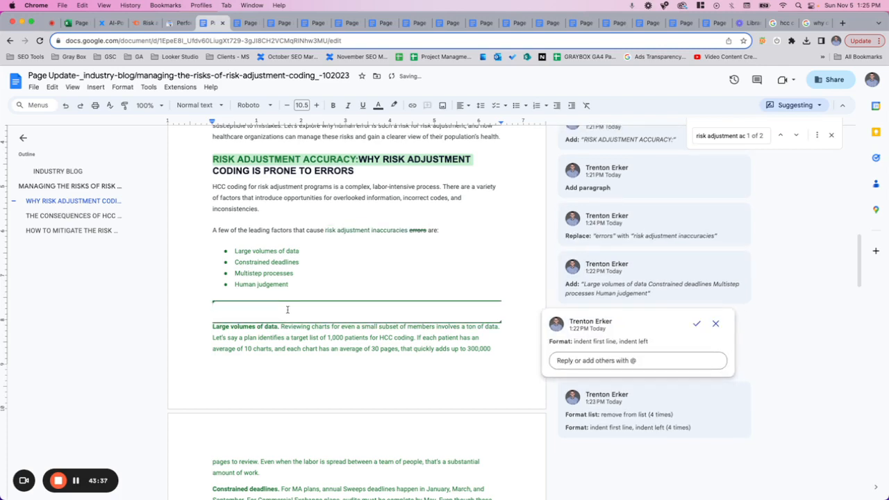
pyautogui.press('BackSpace')
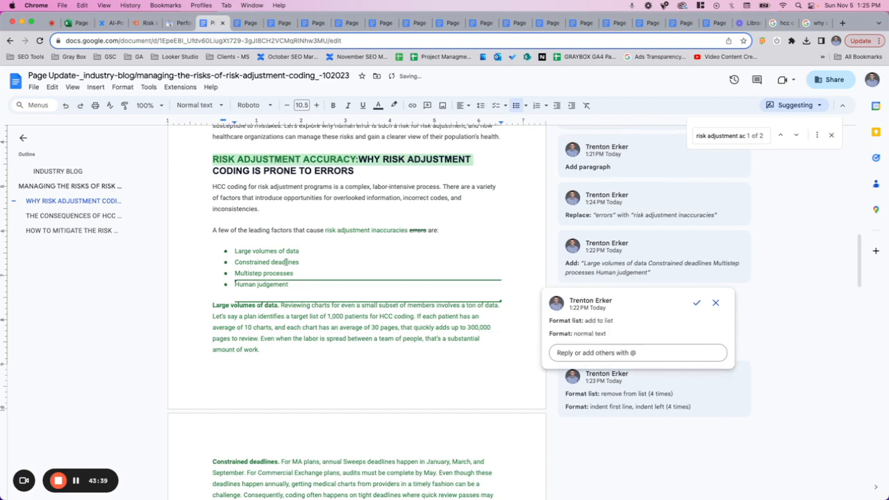
pyautogui.moveTo(288, 284); pyautogui.dragTo(232, 250)
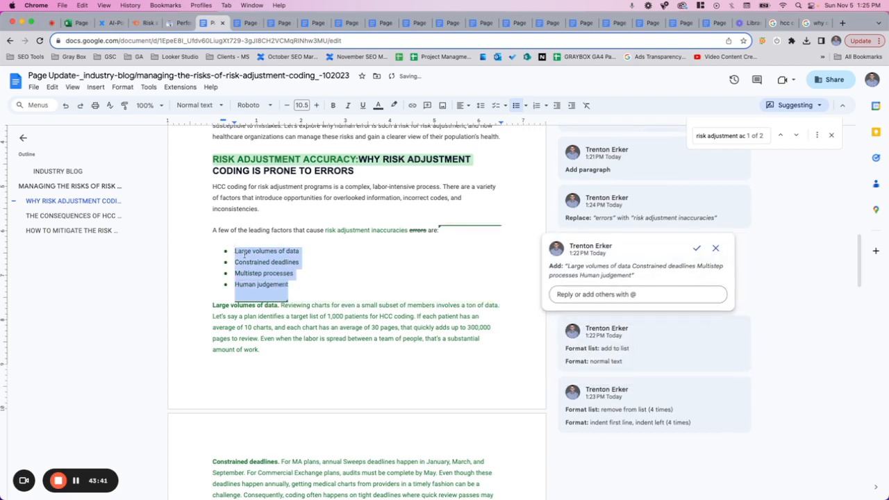
# - Turn "Large volumes of data" into a Heading 3 on its own line above its paragraph, without the trailing period
pyautogui.click(281, 308)
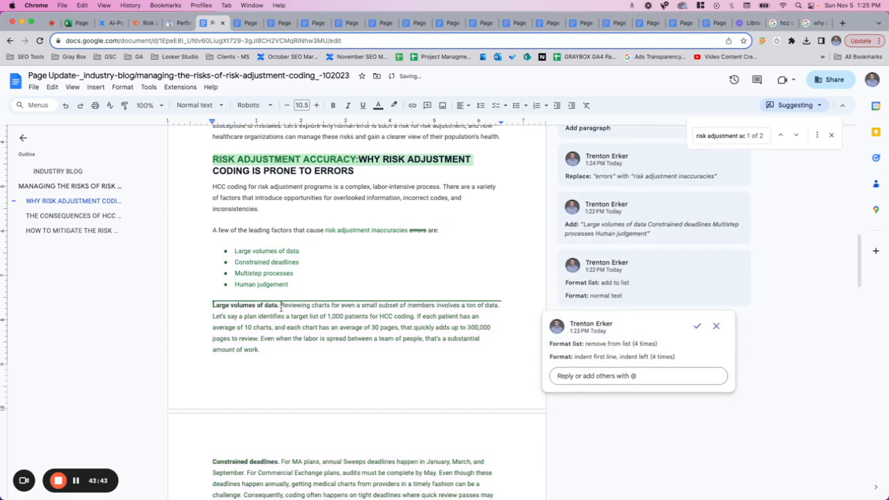
pyautogui.press('Return')
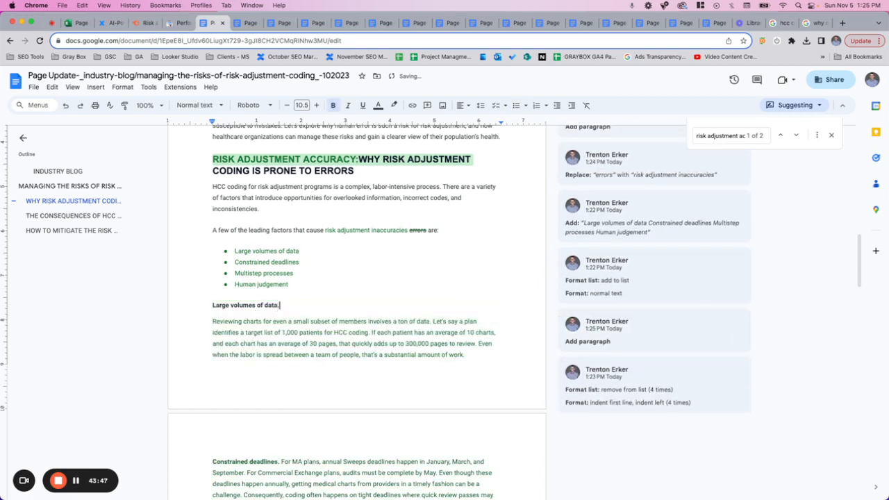
pyautogui.press('BackSpace')
pyautogui.tripleClick(270, 306)
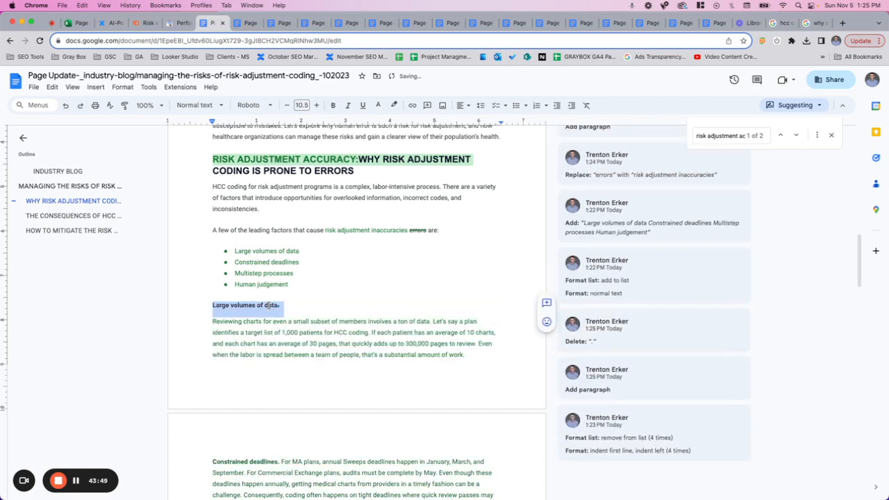
pyautogui.press('super+alt+3')
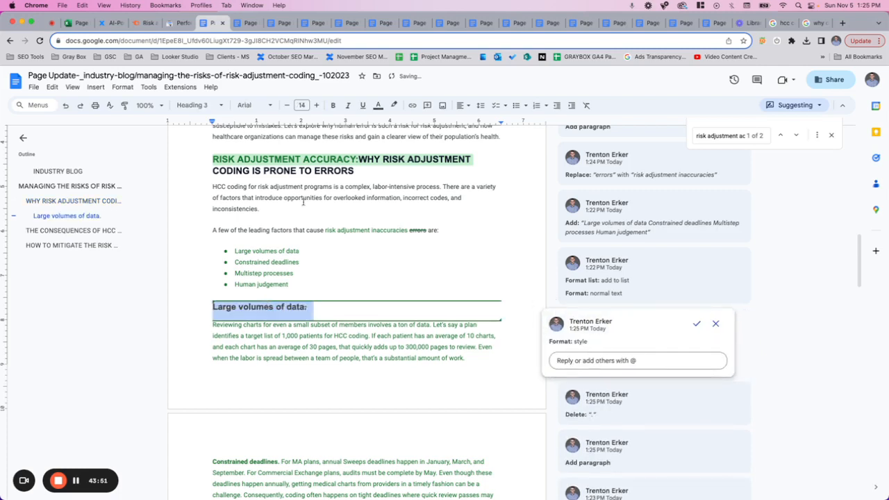
# - Convert the "Large volumes of data" heading to uppercase and delete the period at its end
pyautogui.click(280, 167)
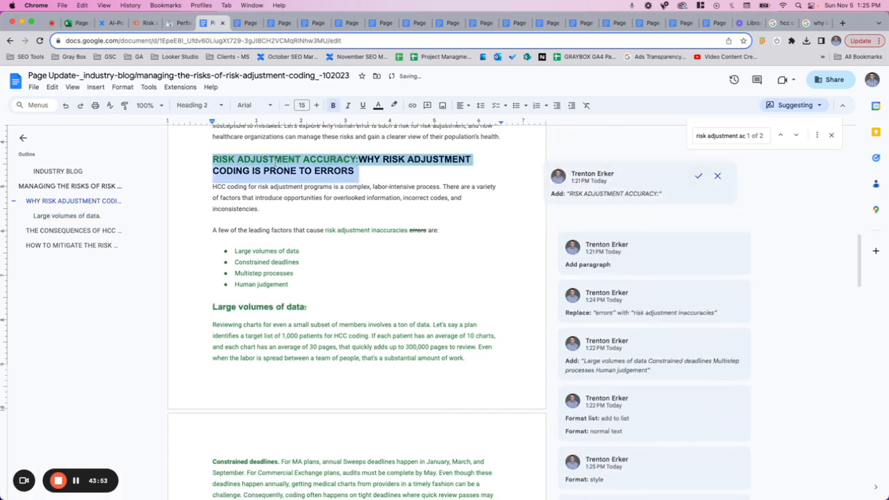
pyautogui.tripleClick(262, 305)
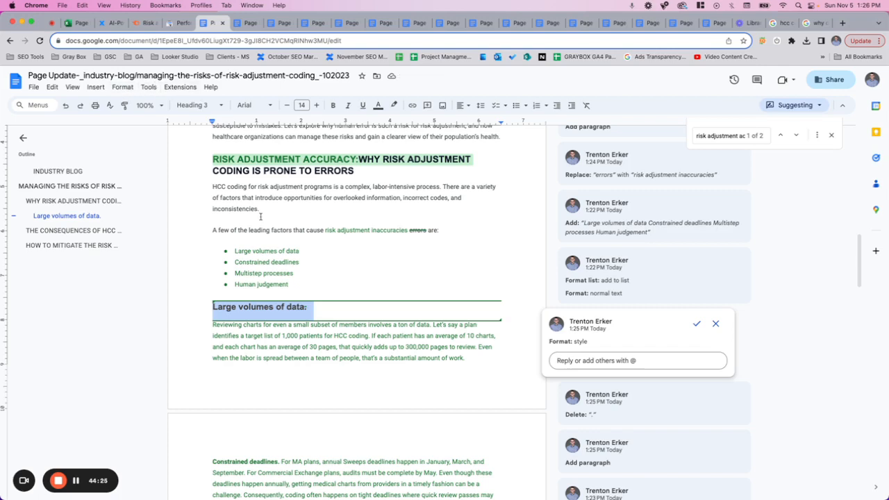
pyautogui.scroll(1, 261, 217)
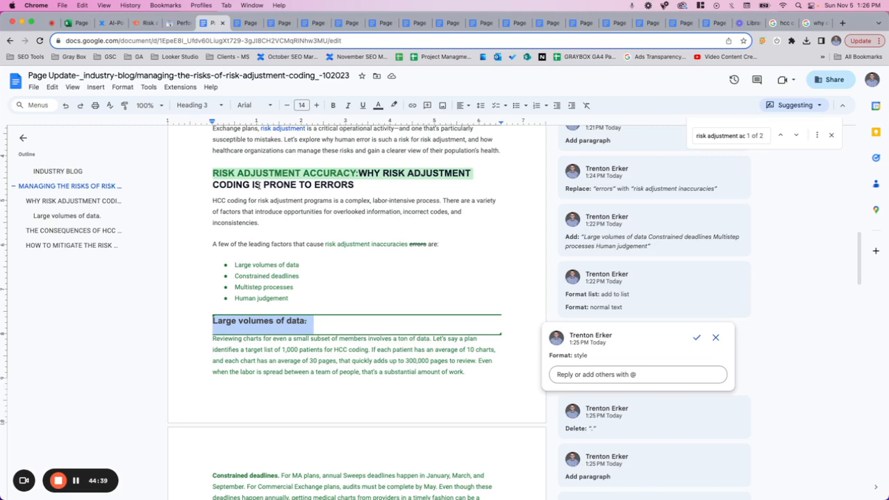
pyautogui.scroll(-1, 259, 209)
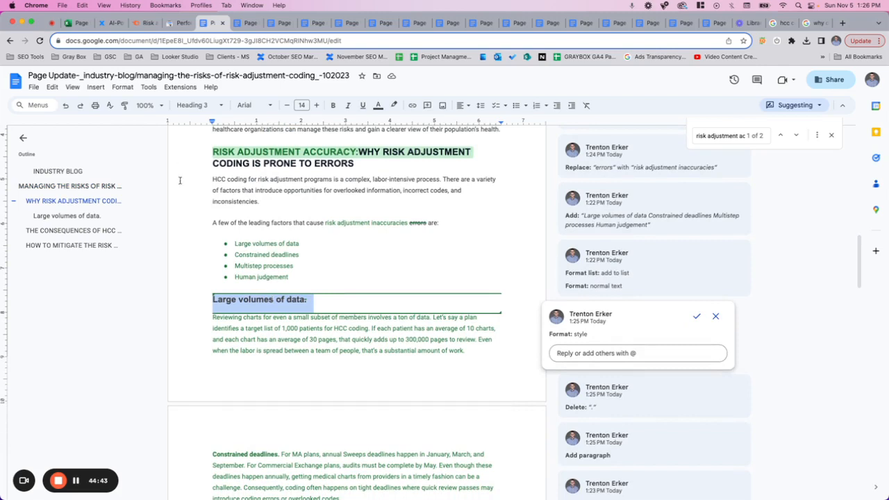
pyautogui.scroll(-1, 221, 220)
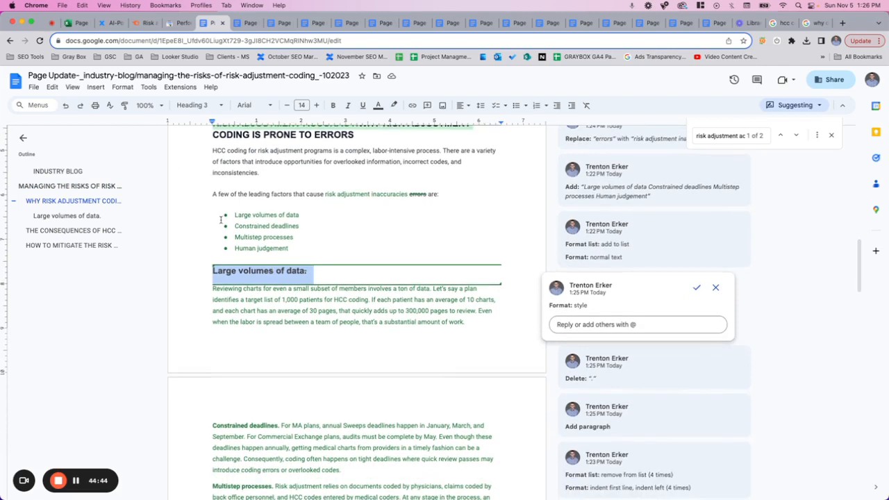
pyautogui.click(122, 88)
pyautogui.moveTo(132, 103)
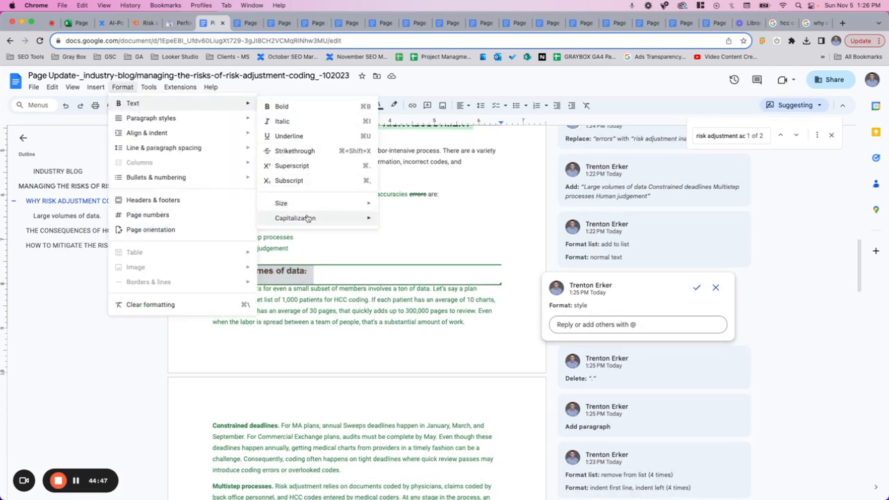
pyautogui.moveTo(308, 218)
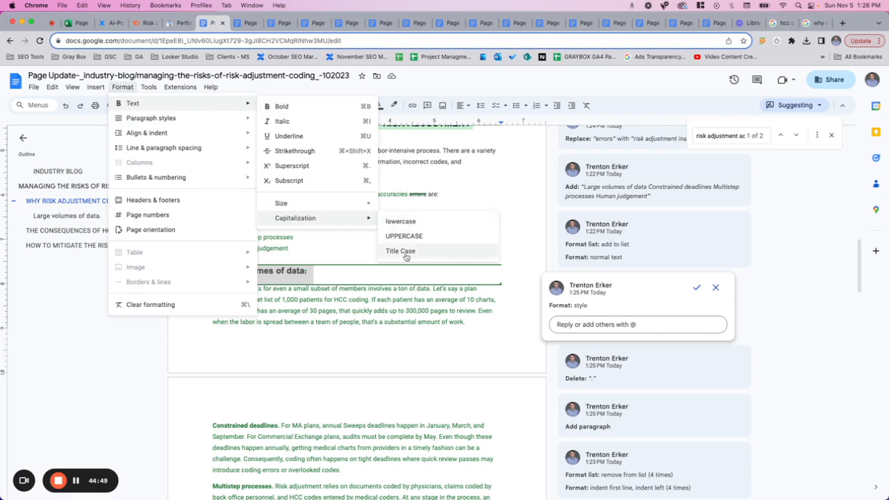
pyautogui.click(404, 236)
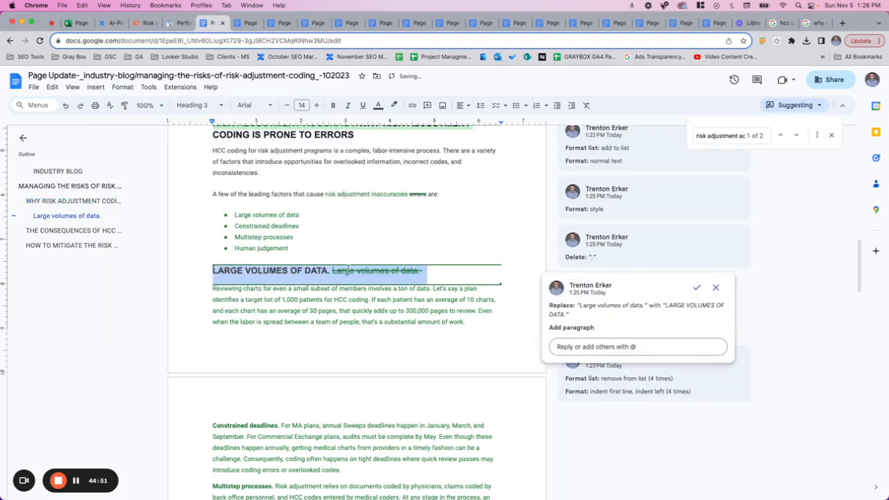
pyautogui.click(329, 271)
pyautogui.press('BackSpace')
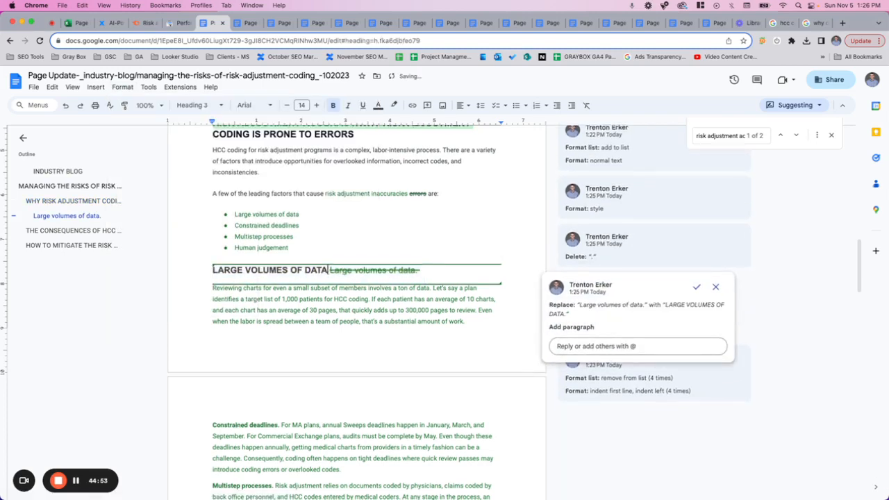
# - Split "Constrained deadlines" onto its own line above its paragraph and delete its trailing period
pyautogui.scroll(-2, 329, 271)
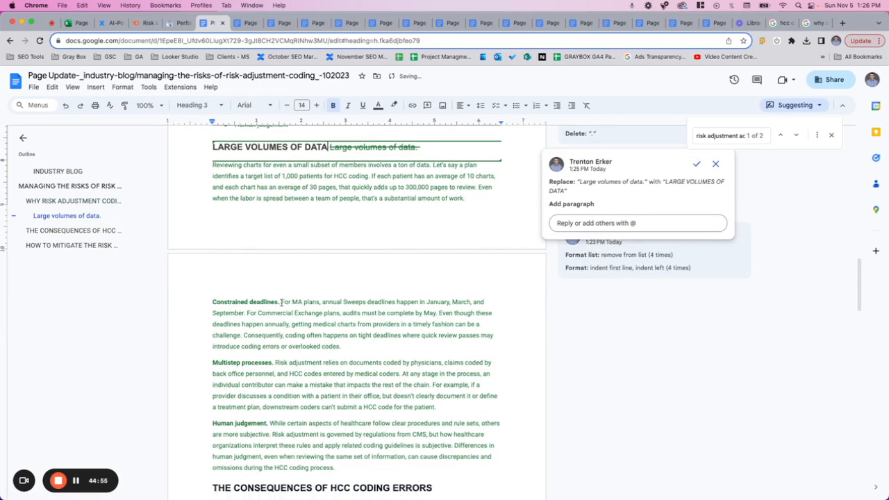
pyautogui.click(282, 302)
pyautogui.press('Return')
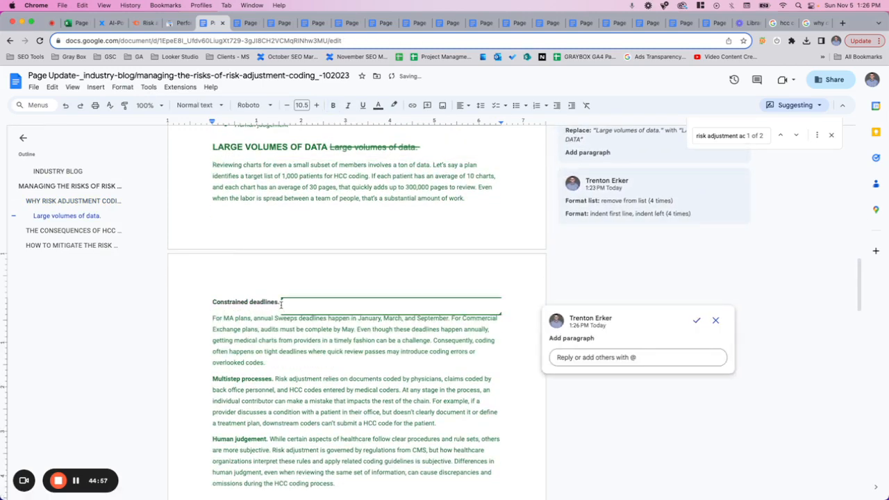
pyautogui.click(276, 302)
pyautogui.press('BackSpace')
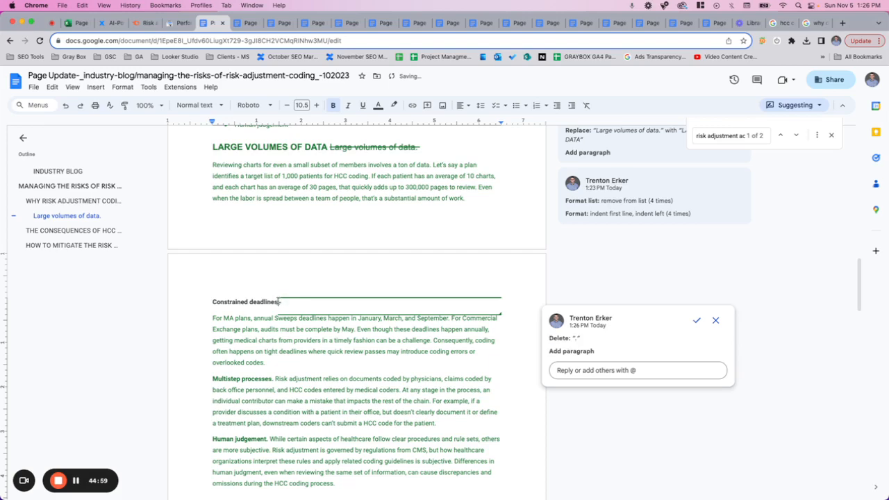
# - Format the "Constrained deadlines" line as Heading 3 and convert it to uppercase
pyautogui.moveTo(279, 302); pyautogui.dragTo(212, 304)
pyautogui.scroll(5, 212, 304)
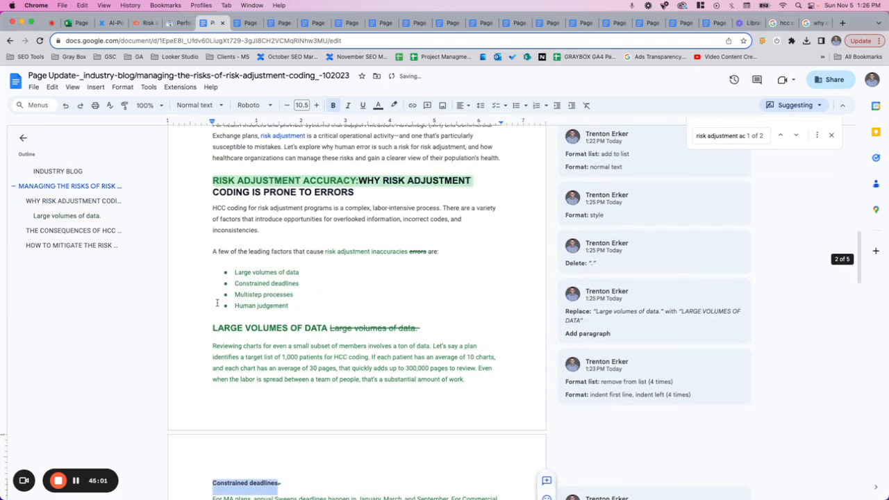
pyautogui.moveTo(295, 295); pyautogui.dragTo(231, 273)
pyautogui.scroll(-3, 229, 276)
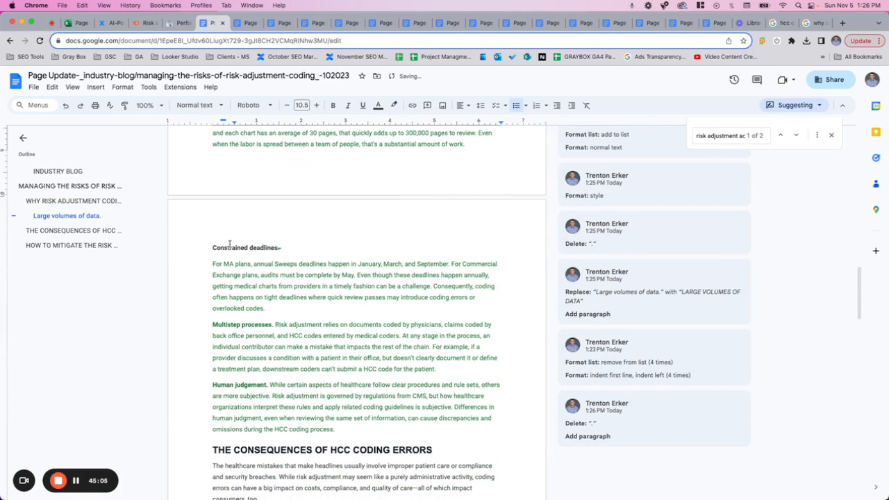
pyautogui.scroll(5, 229, 245)
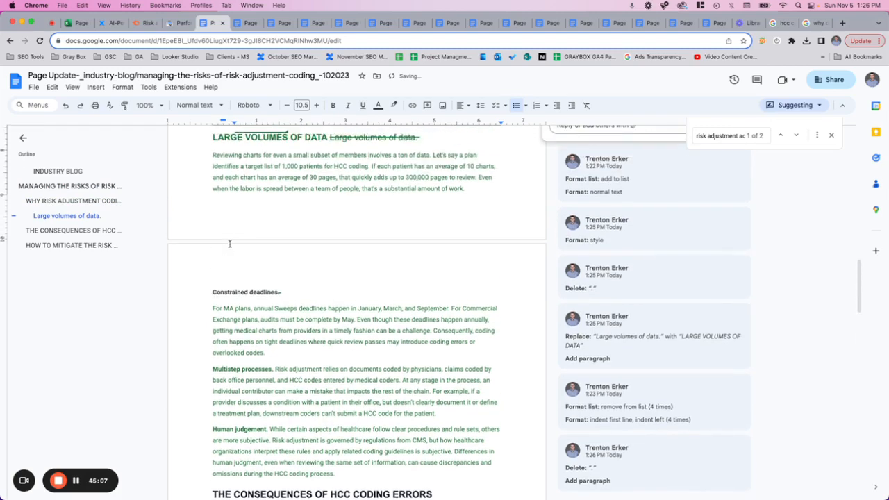
pyautogui.scroll(-2, 229, 245)
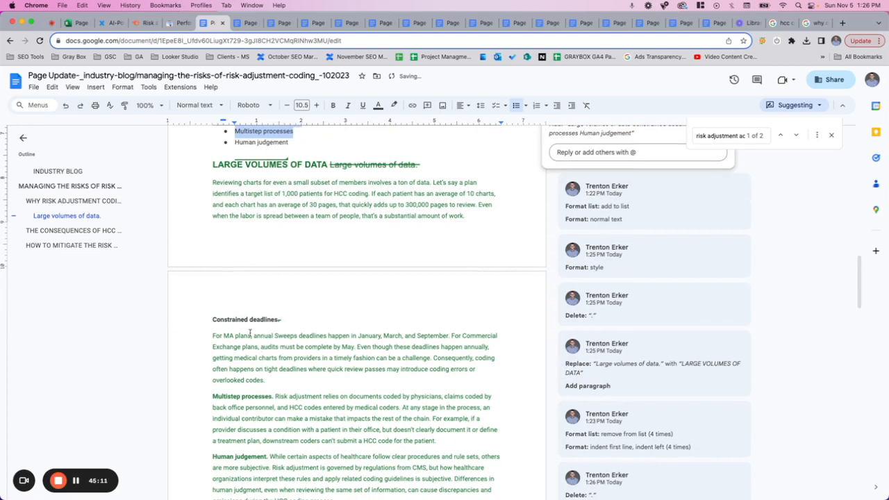
pyautogui.tripleClick(268, 321)
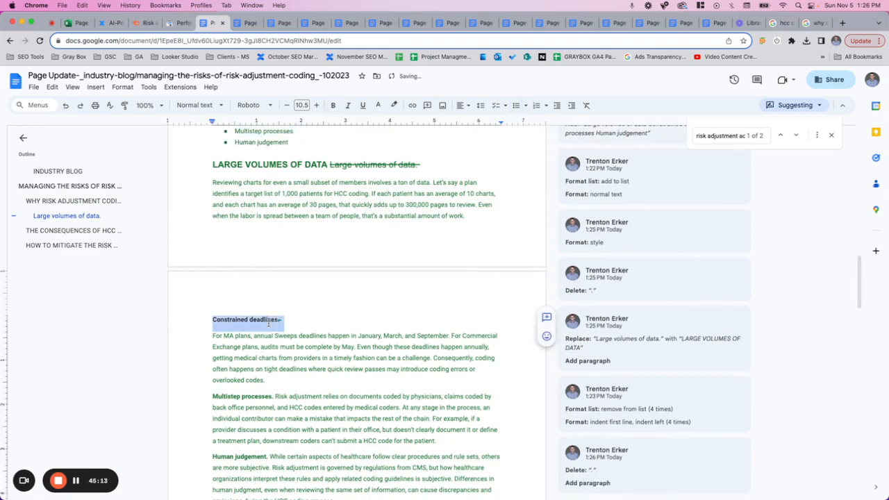
pyautogui.press('super+alt+3')
pyautogui.click(122, 87)
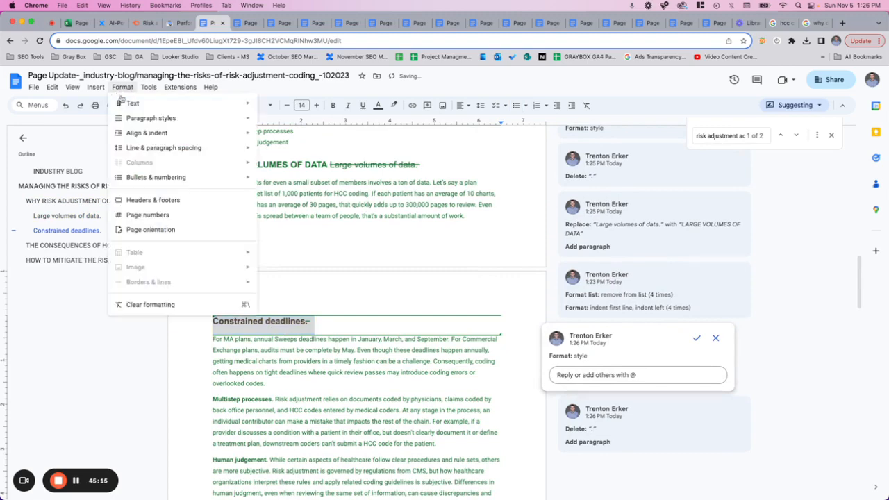
pyautogui.moveTo(208, 103)
pyautogui.moveTo(313, 219)
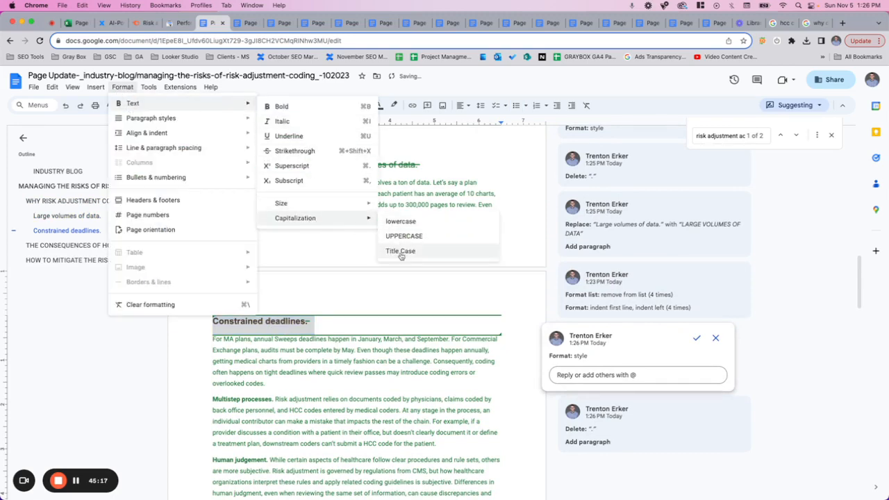
pyautogui.click(400, 236)
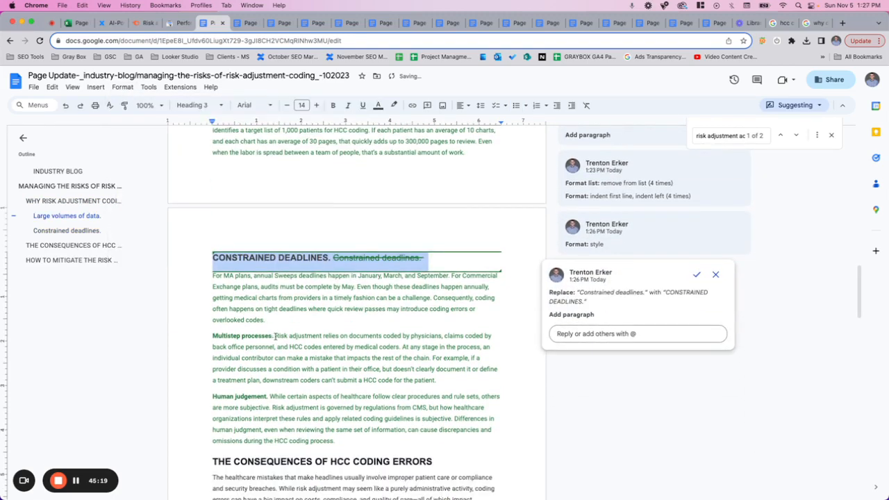
# - Split "Multistep processes" onto its own line above its paragraph and delete its trailing period
pyautogui.click(275, 336)
pyautogui.press('Return')
pyautogui.click(276, 335)
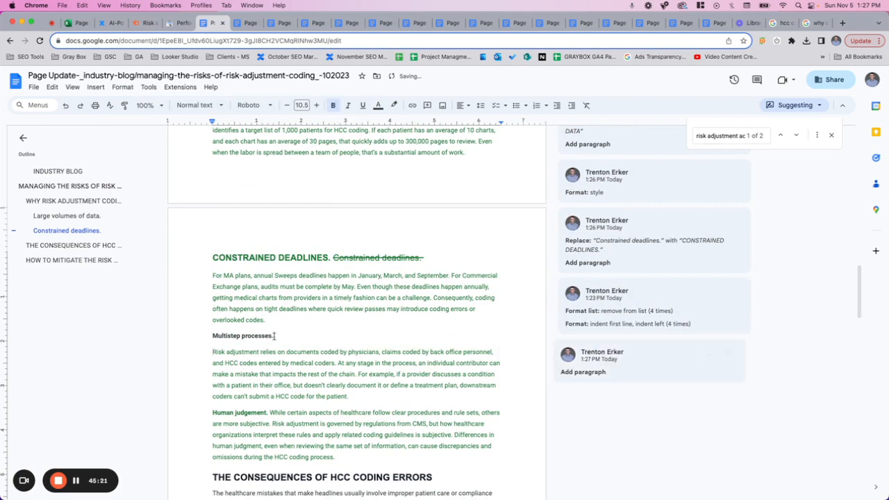
pyautogui.press('BackSpace')
# - Convert the "Multistep processes" line to uppercase and format it as Heading 3
pyautogui.tripleClick(249, 336)
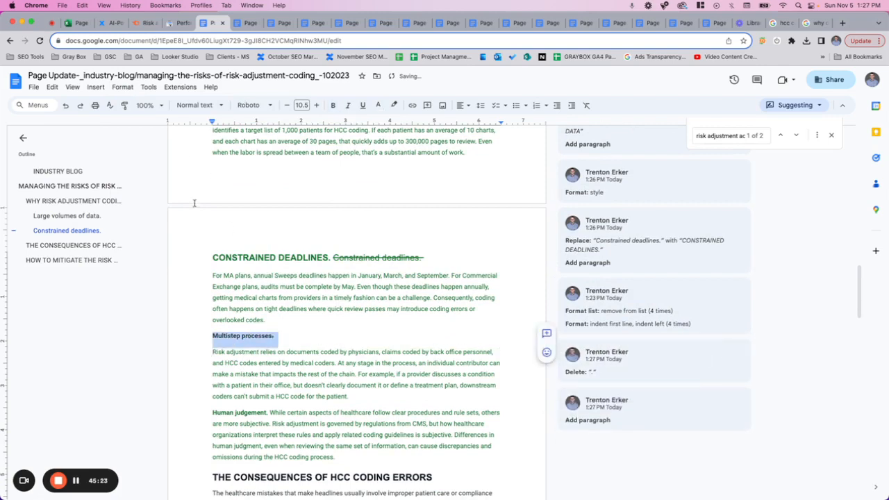
pyautogui.click(123, 87)
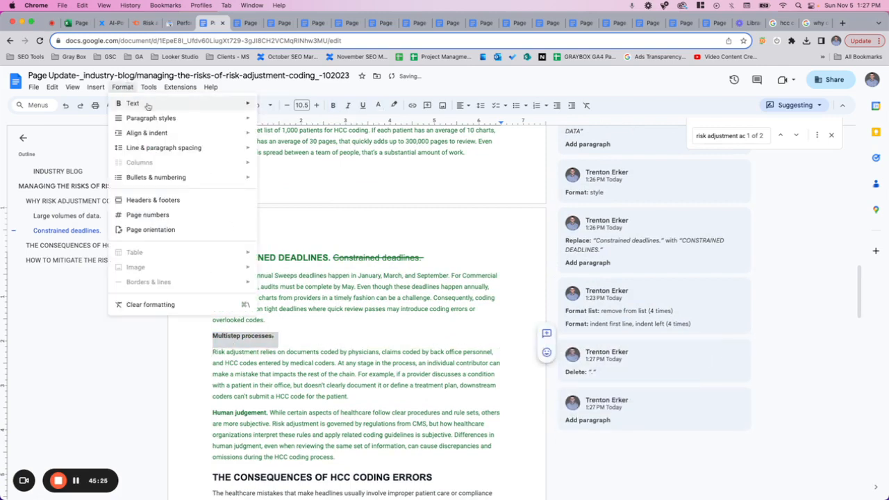
pyautogui.moveTo(192, 106)
pyautogui.moveTo(295, 219)
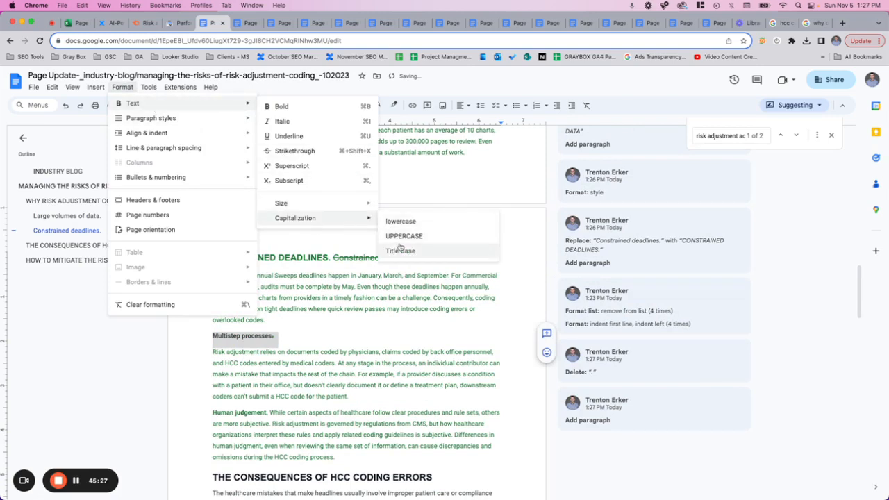
pyautogui.click(403, 237)
pyautogui.click(207, 108)
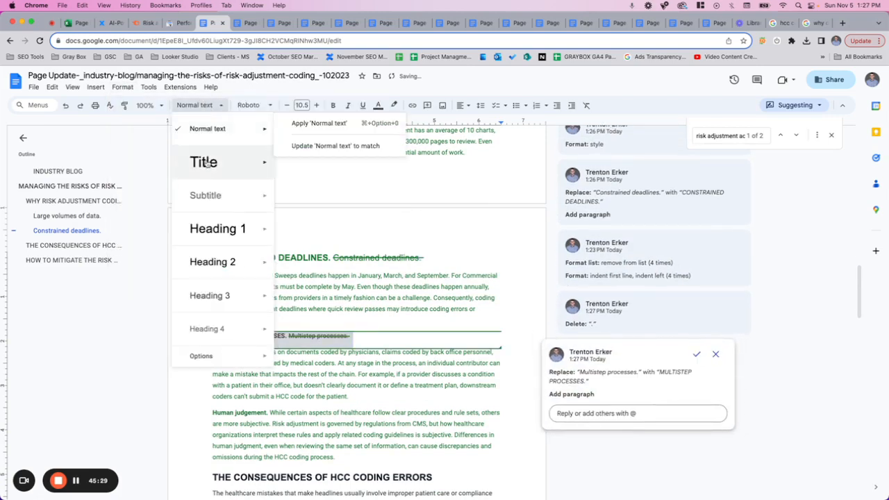
pyautogui.click(218, 290)
# - Split "Human judgement" onto its own line above its paragraph and format it as Heading 3
pyautogui.scroll(-3, 295, 308)
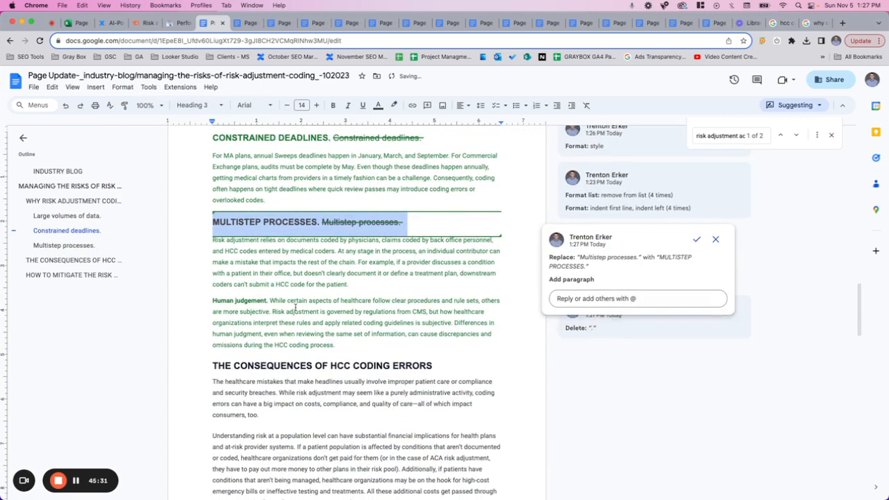
pyautogui.click(270, 292)
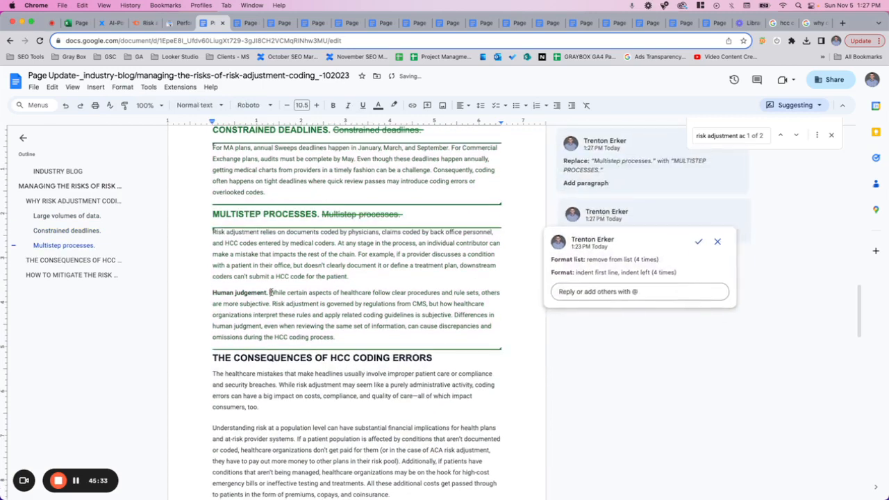
pyautogui.press('Return')
pyautogui.doubleClick(254, 292)
pyautogui.tripleClick(254, 292)
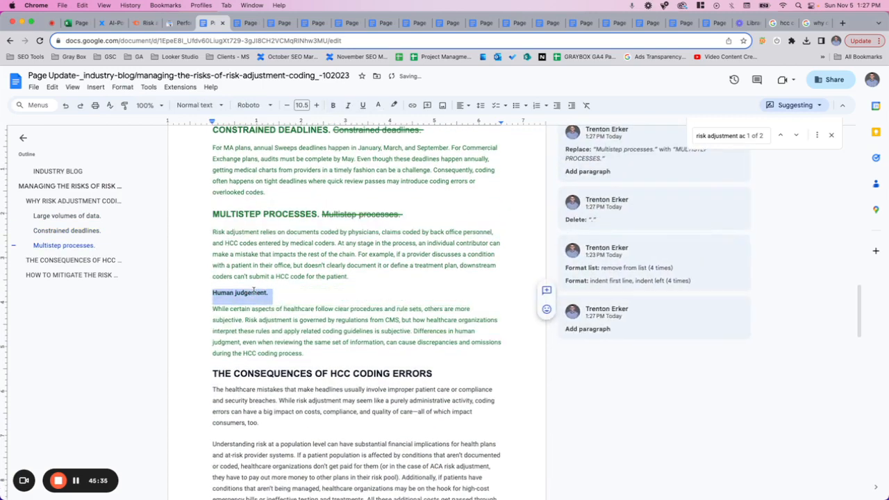
pyautogui.press('super+alt+3')
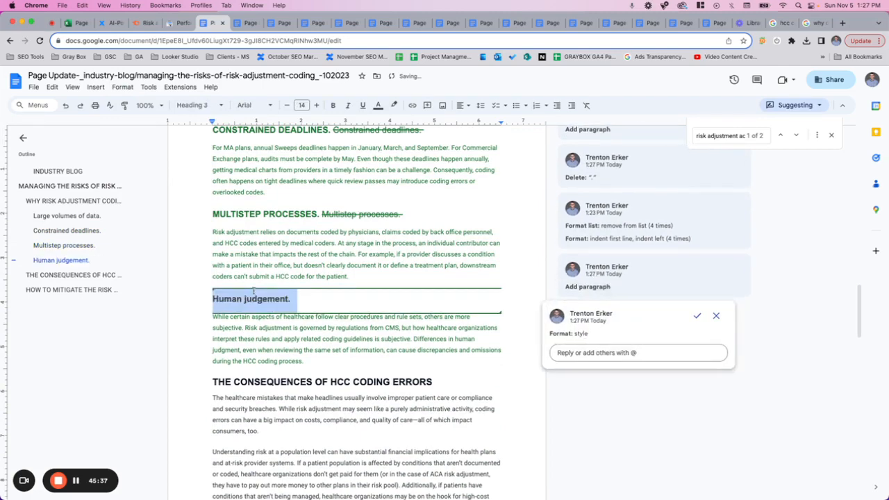
# - Delete the trailing period from the "Human judgement" heading
pyautogui.click(293, 299)
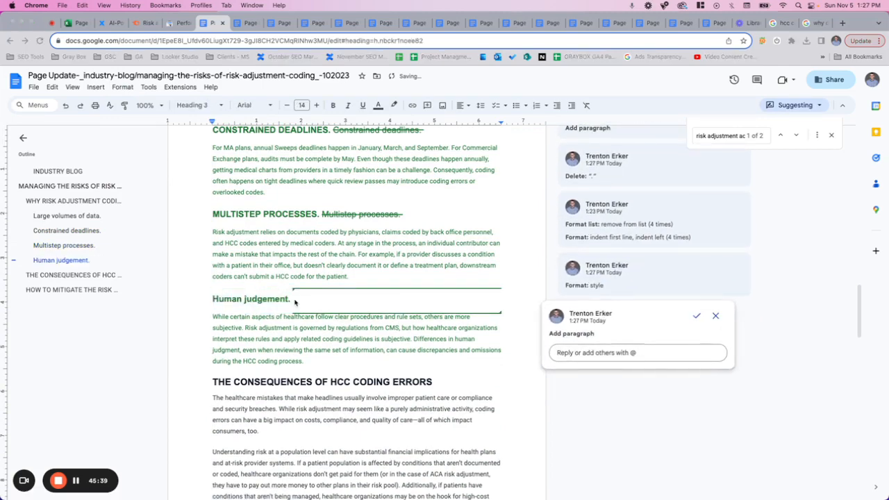
pyautogui.press('super+space')
pyautogui.click(419, 238)
pyautogui.click(419, 232)
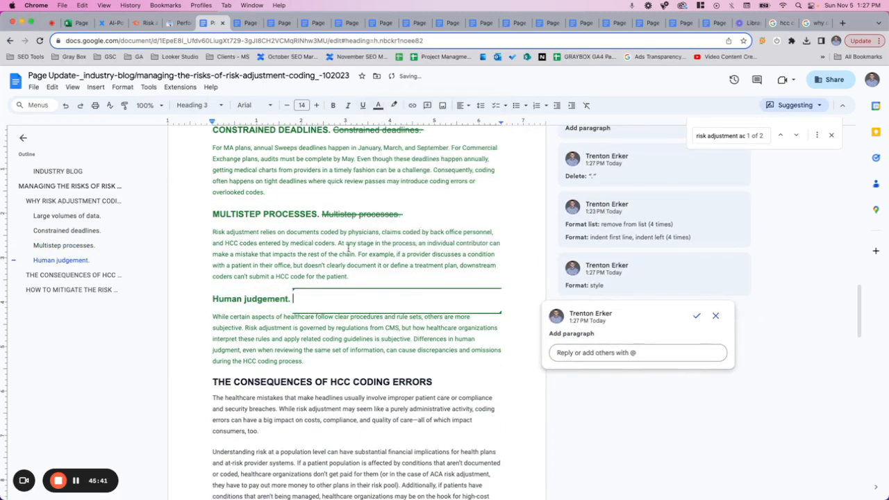
pyautogui.press('BackSpace')
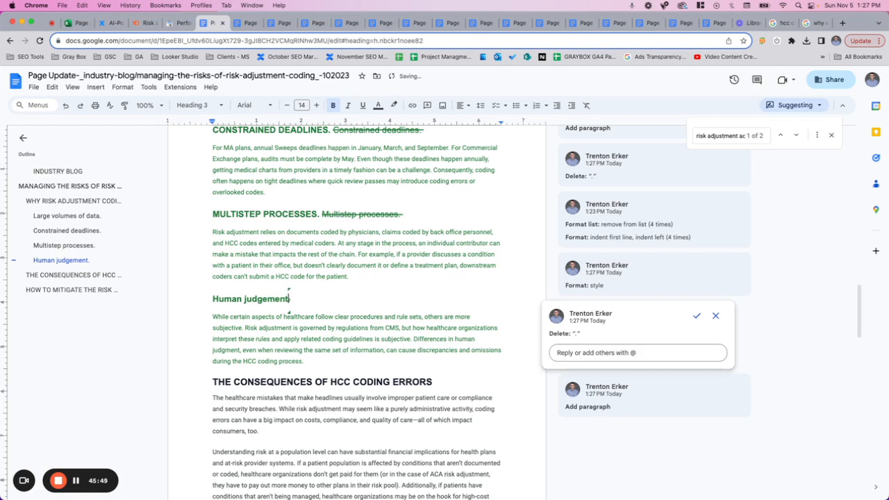
# - Convert the "Human judgement" heading to uppercase and delete the period after the uppercase text
pyautogui.tripleClick(249, 302)
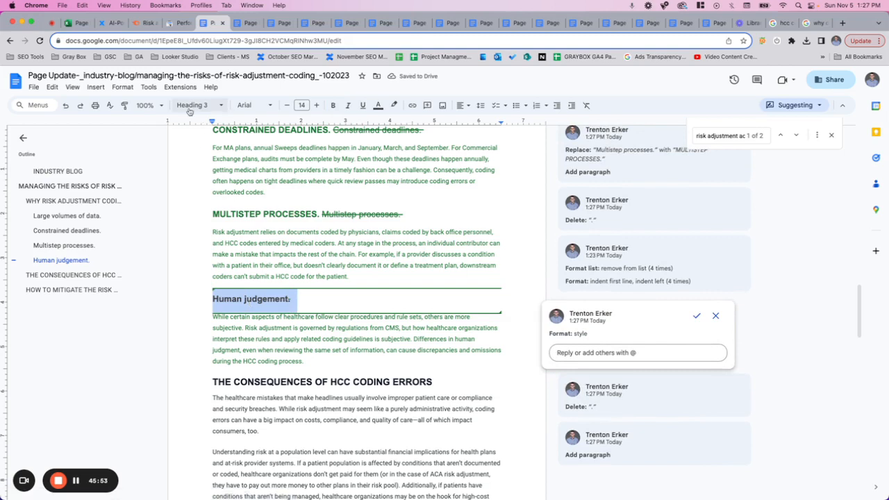
pyautogui.click(132, 88)
pyautogui.moveTo(140, 104)
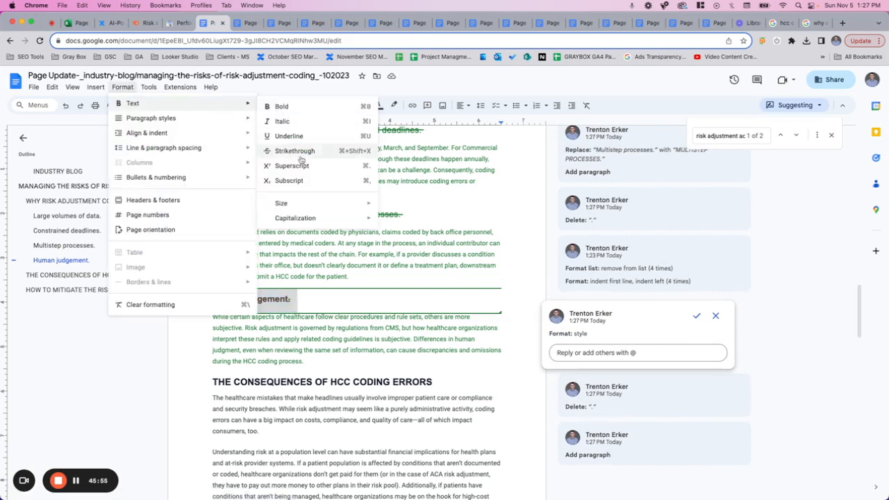
pyautogui.moveTo(321, 221)
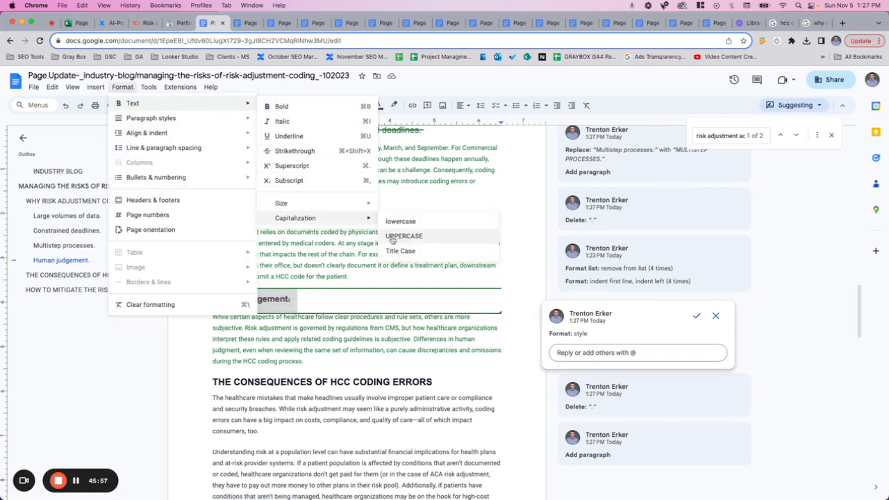
pyautogui.click(390, 237)
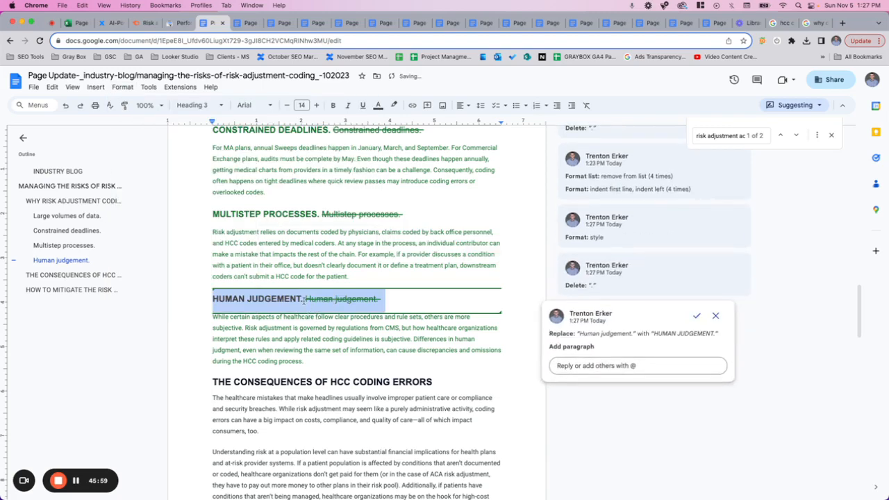
pyautogui.click(304, 301)
pyautogui.press('BackSpace')
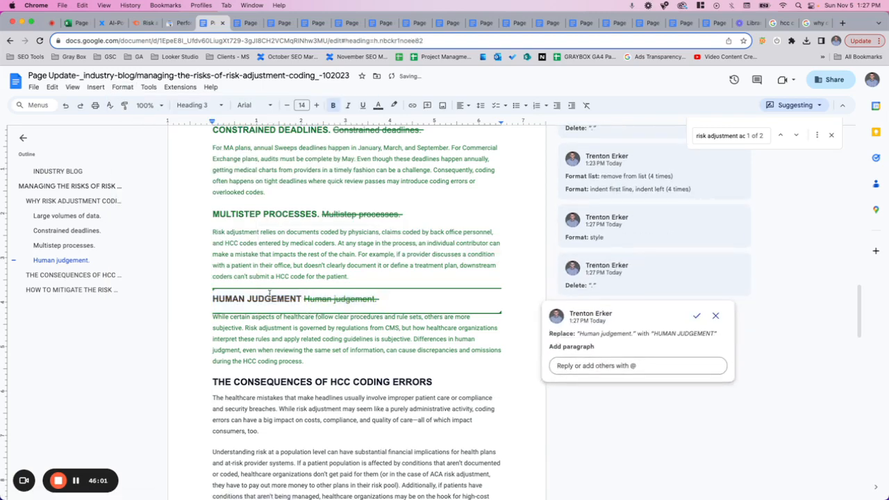
# - Review the restructured section headings from the HCC coding errors section back up to the keyword list
pyautogui.scroll(-2, 284, 314)
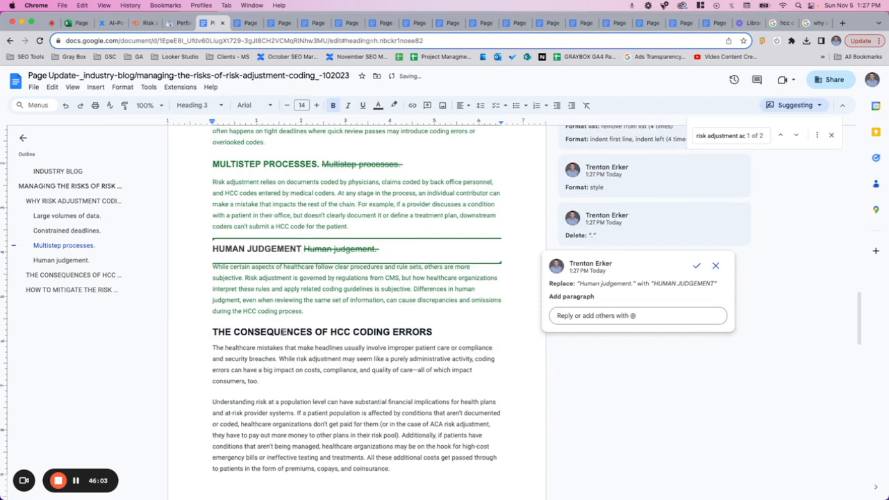
pyautogui.click(283, 333)
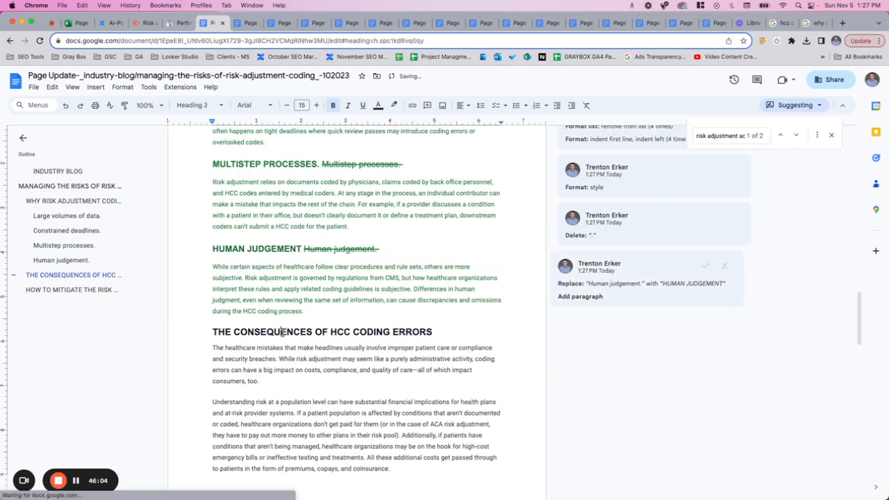
pyautogui.click(279, 249)
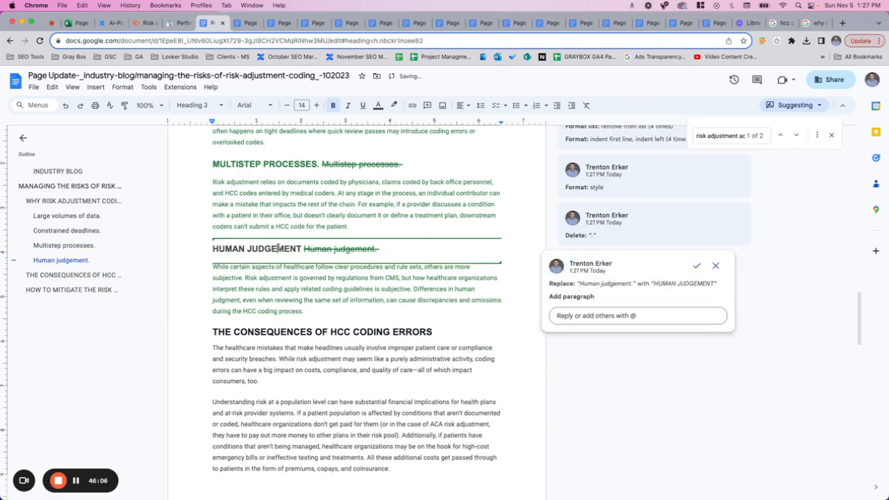
pyautogui.click(275, 332)
pyautogui.scroll(5, 274, 333)
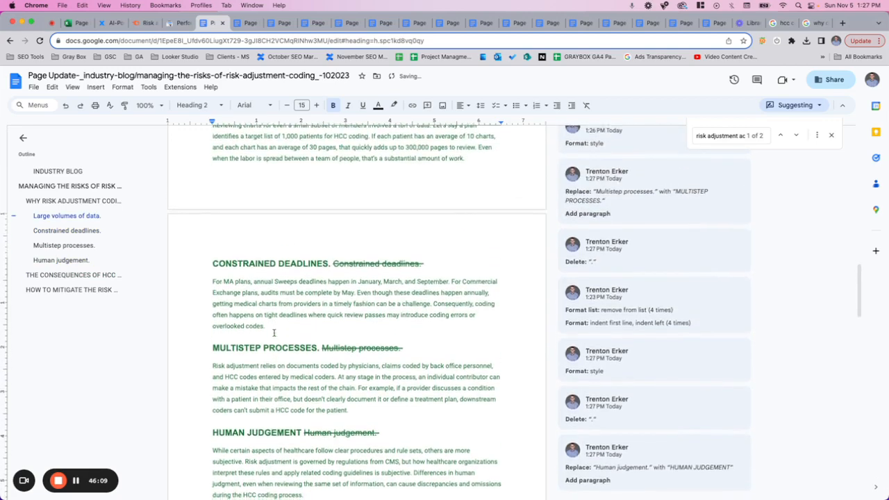
pyautogui.scroll(2, 274, 332)
pyautogui.scroll(-6, 274, 333)
pyautogui.scroll(15, 274, 333)
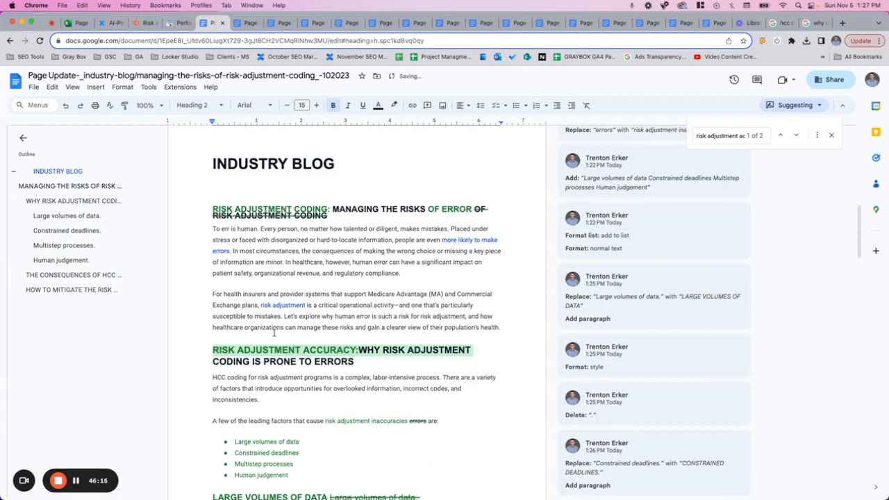
pyautogui.scroll(10, 273, 333)
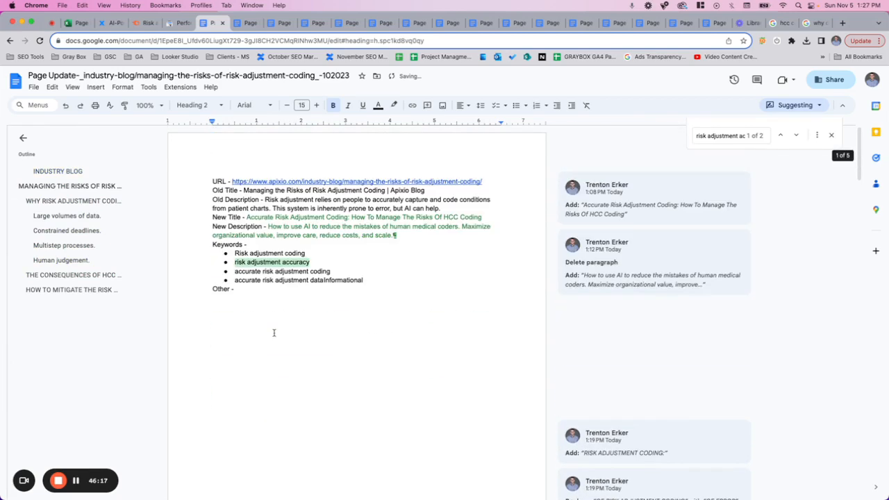
# - Search the document for the keyword "risk adjustment accuracy" to check where it is used
pyautogui.tripleClick(292, 262)
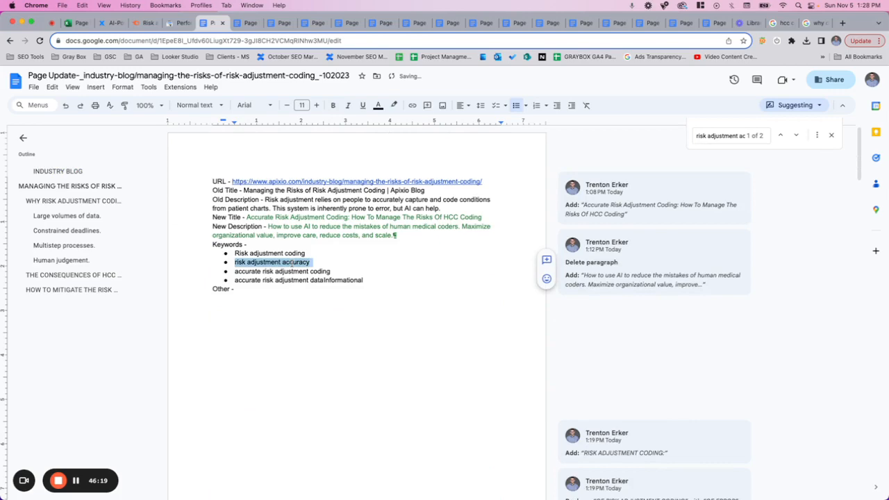
pyautogui.hotkey('ctrl', 'f')
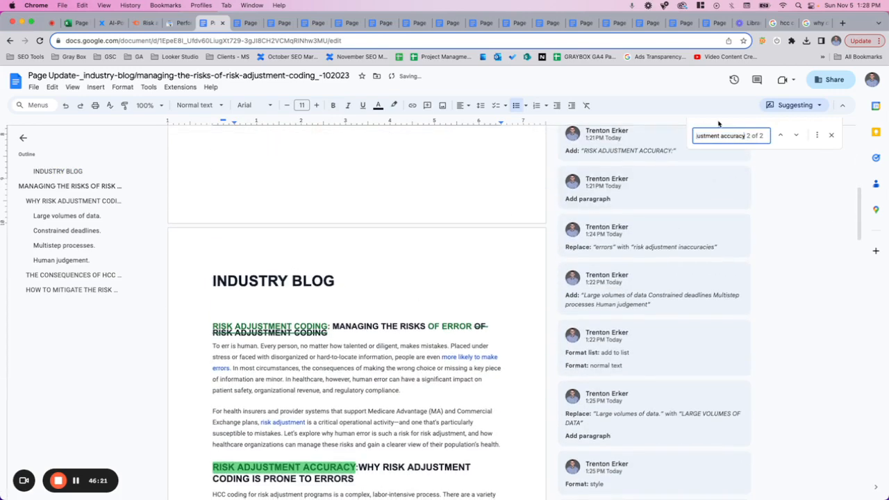
pyautogui.scroll(-2, 339, 408)
pyautogui.scroll(10, 339, 408)
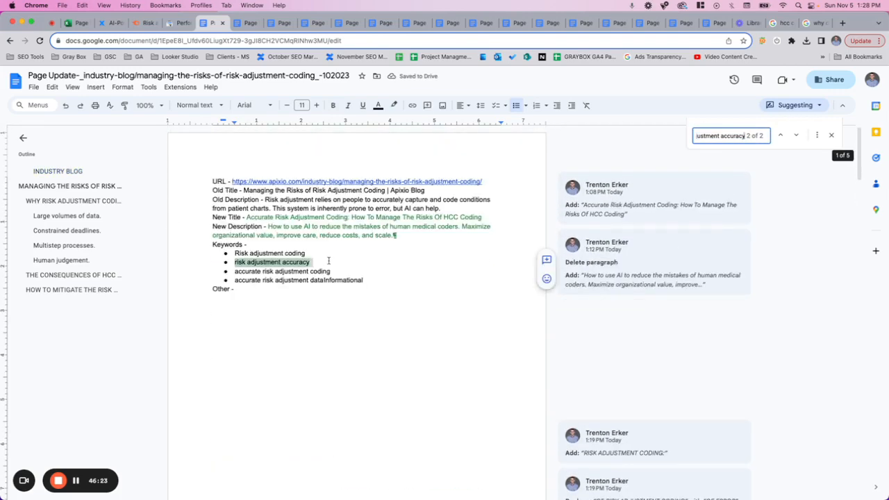
# - Add the note "- h2" after the "risk adjustment accuracy" keyword and accept the suggestion
pyautogui.click(328, 261)
pyautogui.write('- h2')
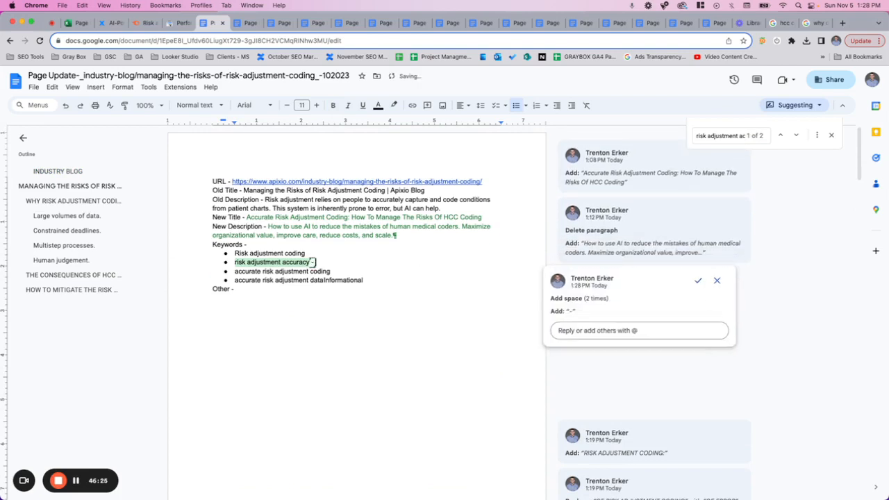
pyautogui.click(697, 281)
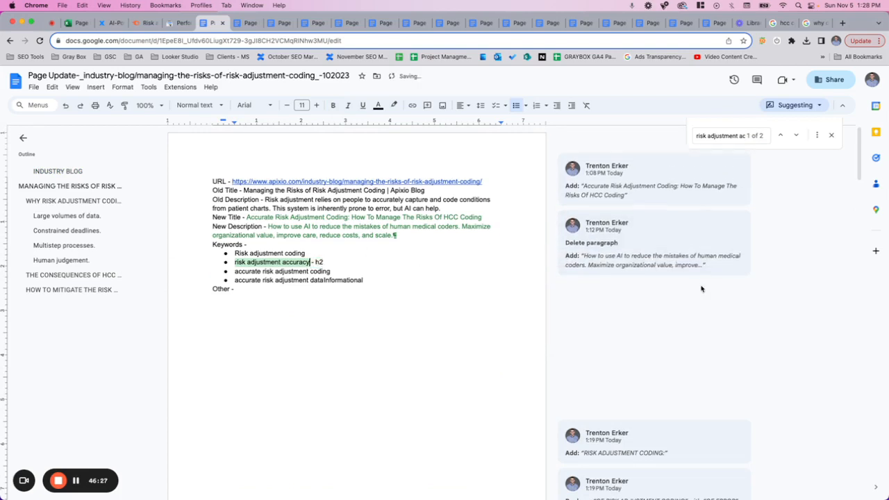
# - Switch the document to Editing mode and add "- title and heading 1" after the "Risk adjustment coding" keyword
pyautogui.click(806, 107)
pyautogui.click(802, 124)
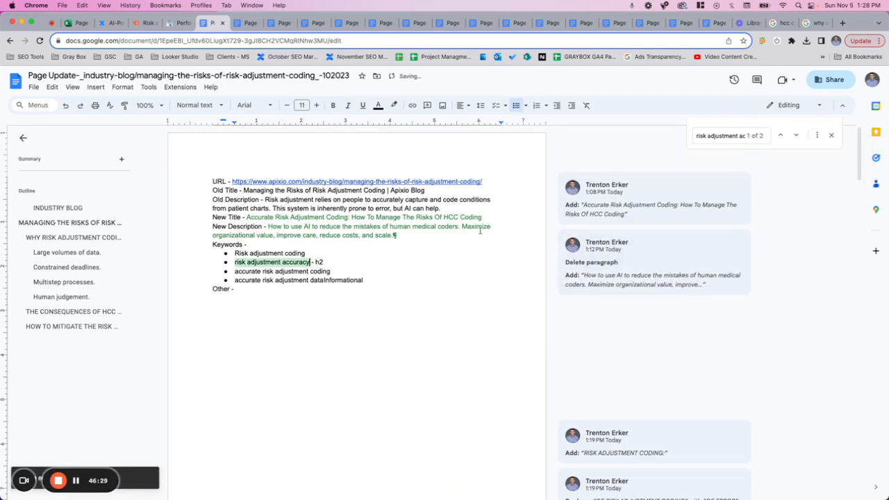
pyautogui.click(348, 255)
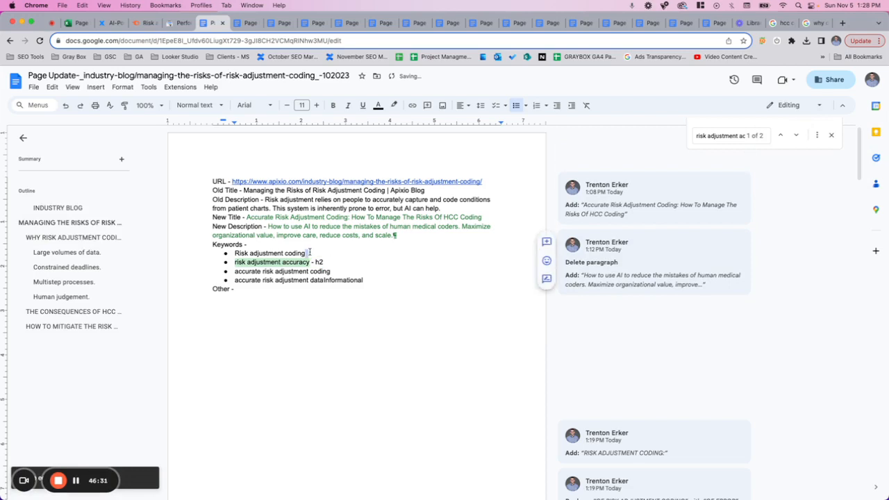
pyautogui.write('- title and heading')
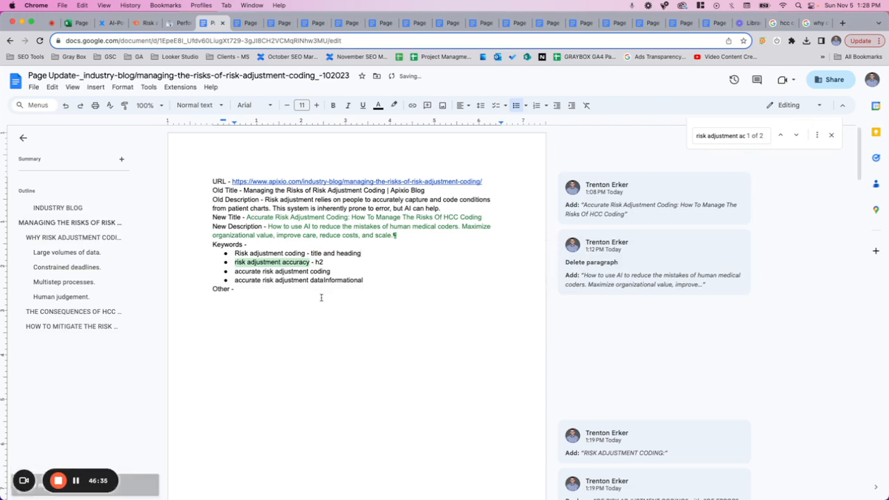
pyautogui.write(' 1')
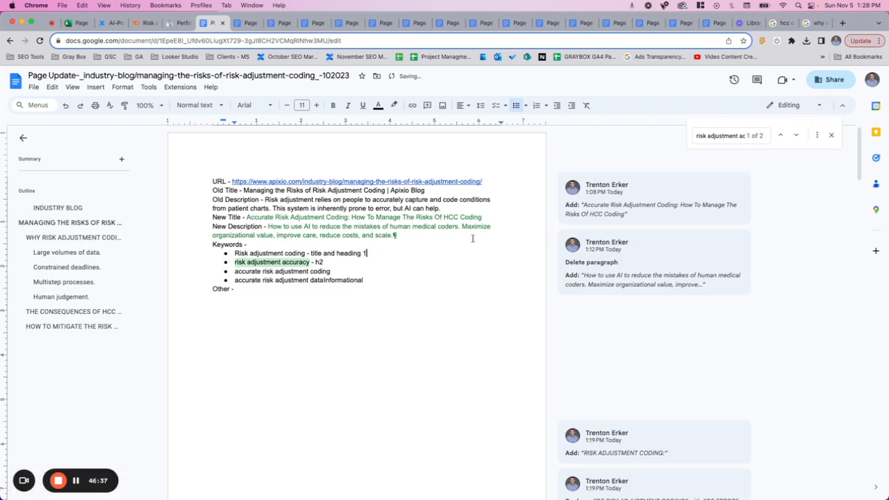
# - Search the document for the keyword "accurate risk adjustment coding" copied from the keyword list
pyautogui.moveTo(331, 272); pyautogui.dragTo(237, 275)
pyautogui.press('super+c')
pyautogui.press('super+f')
pyautogui.press('super+v')
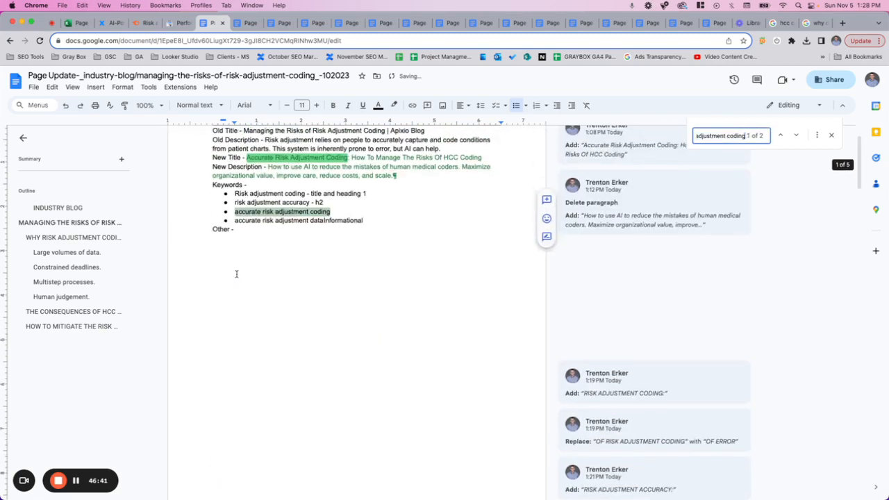
# - Look through the article's headings and sections for a place to use the keyword "accurate risk adjustment coding"
pyautogui.scroll(-2, 328, 295)
pyautogui.scroll(-5, 328, 295)
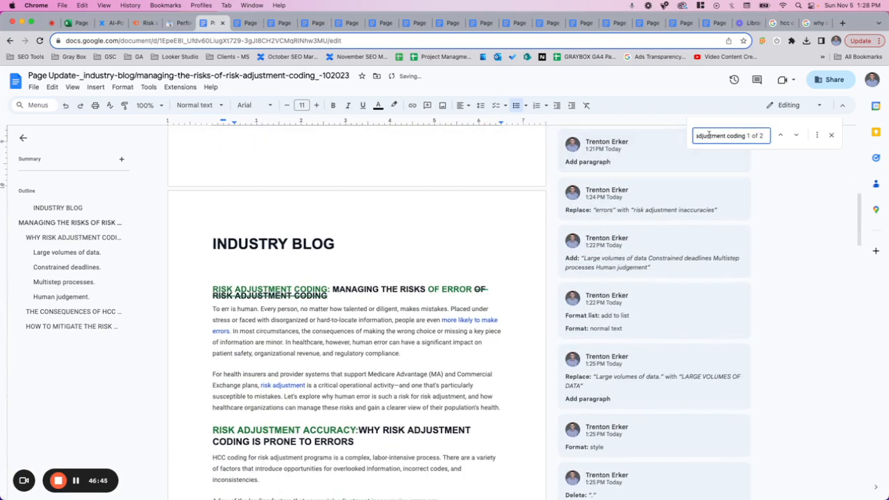
pyautogui.press('super+Left')
pyautogui.scroll(-2, 608, 273)
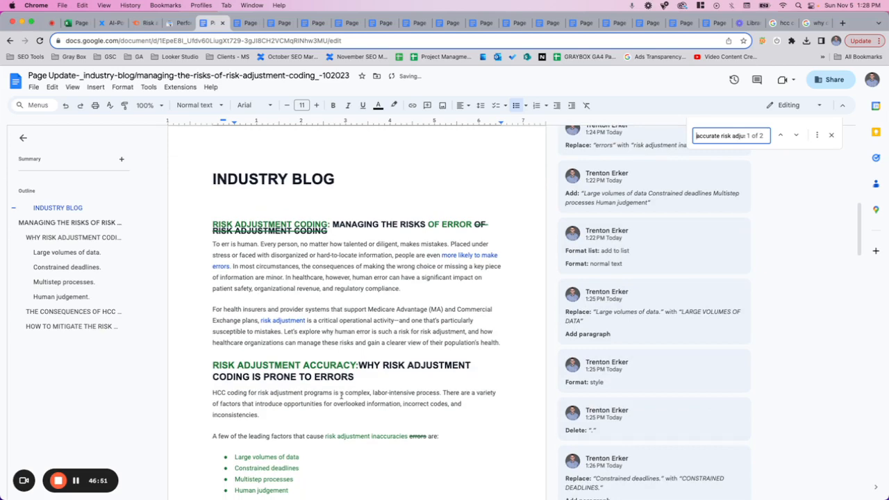
pyautogui.scroll(5, 341, 369)
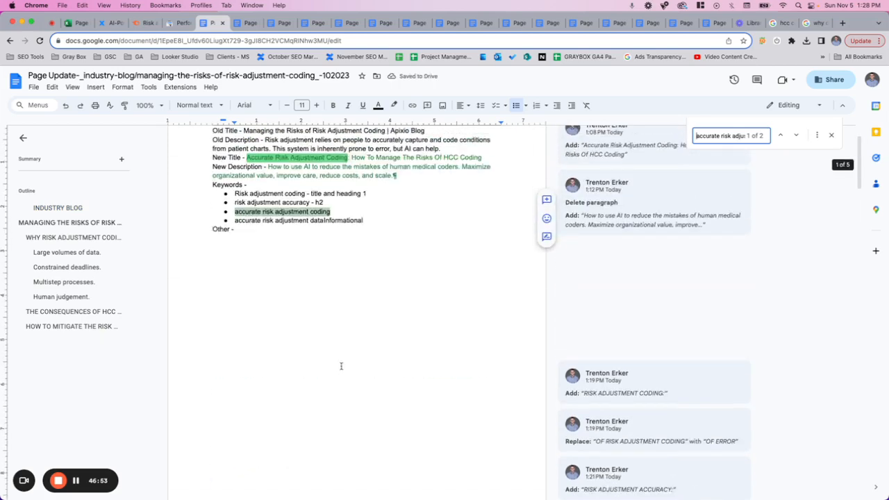
pyautogui.scroll(-10, 341, 366)
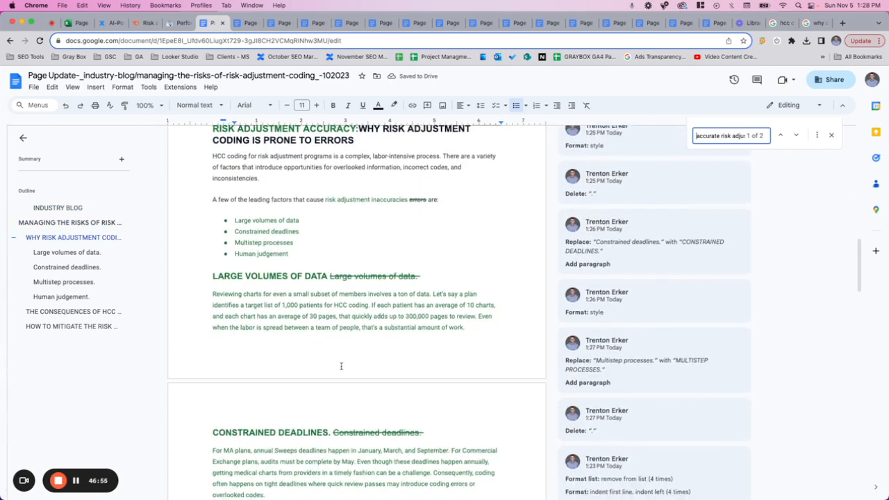
pyautogui.scroll(-6, 341, 366)
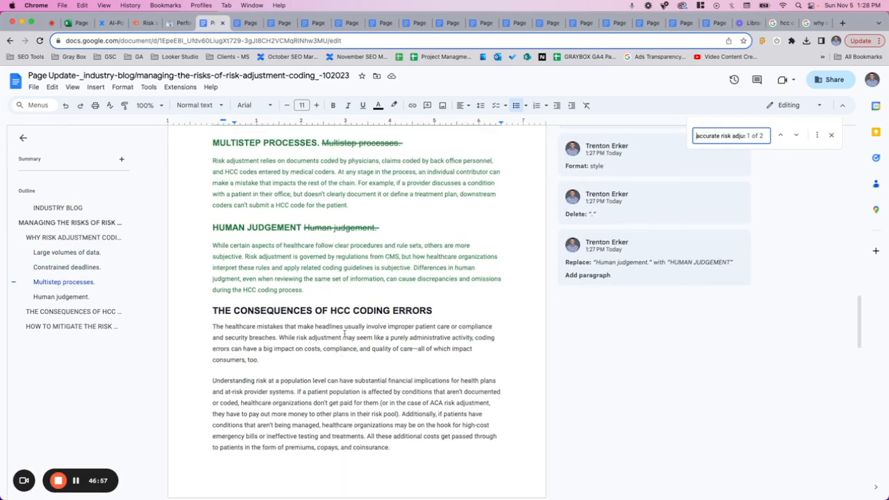
pyautogui.scroll(-2, 274, 329)
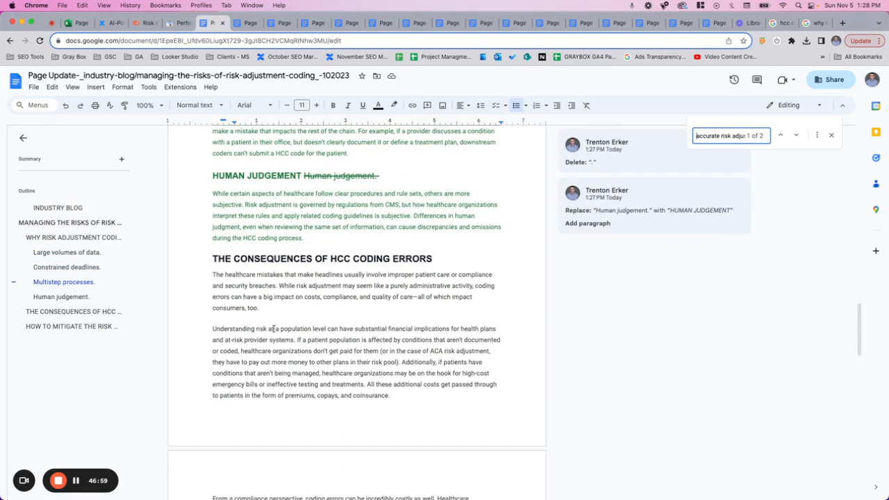
# - Switch to Suggesting mode and insert "accurate risk adjustment coding:" before the heading "THE CONSEQUENCES OF HCC CODING ERRORS"
pyautogui.click(211, 259)
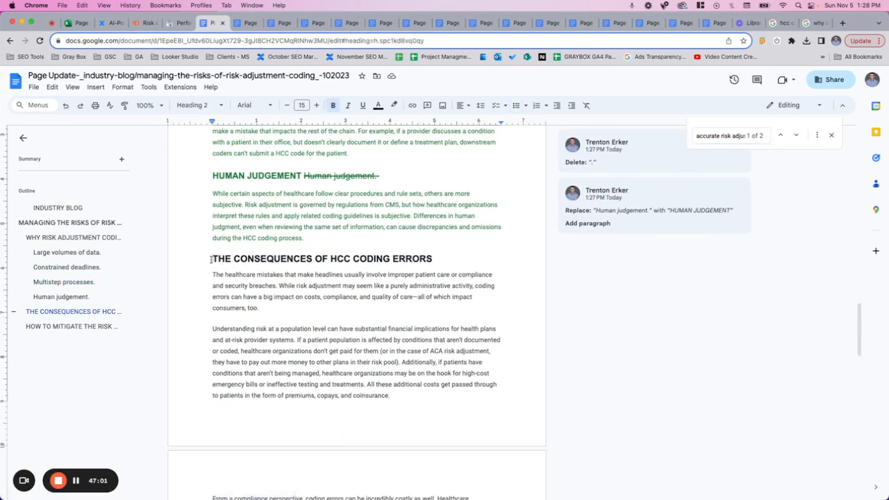
pyautogui.hotkey('ctrl', 'v')
pyautogui.hotkey('ctrl', 'z')
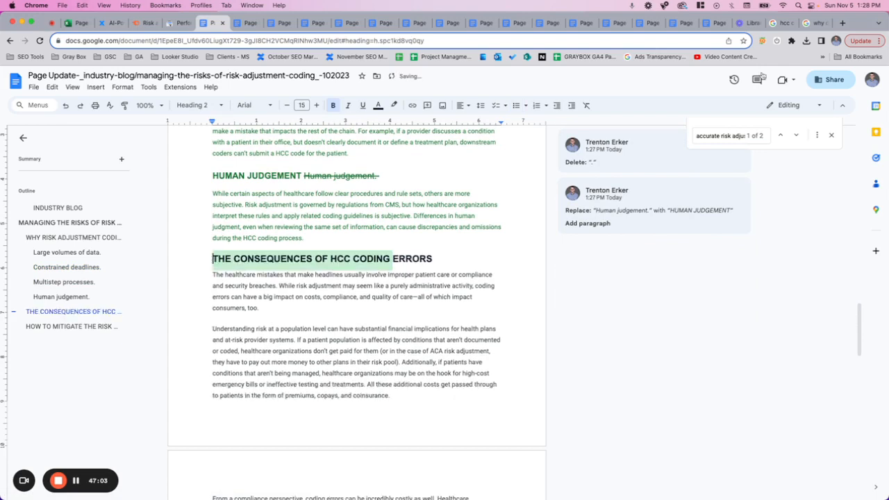
pyautogui.click(770, 106)
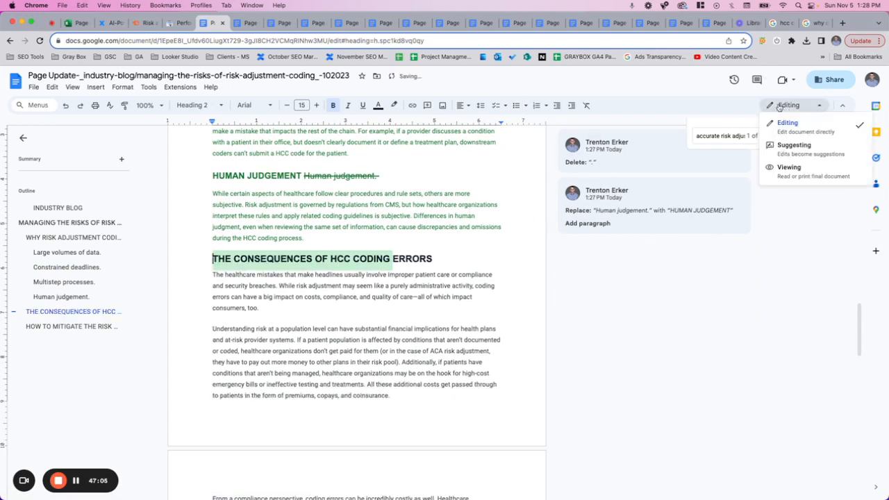
pyautogui.click(792, 146)
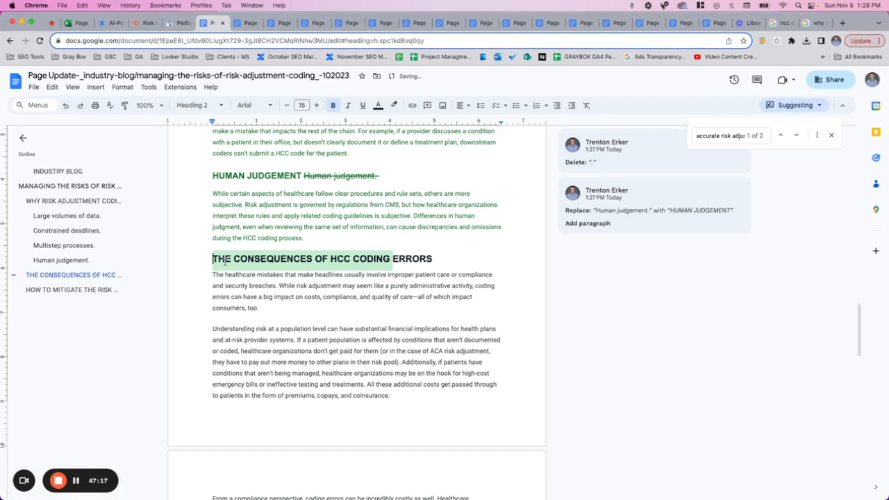
pyautogui.press('super+v')
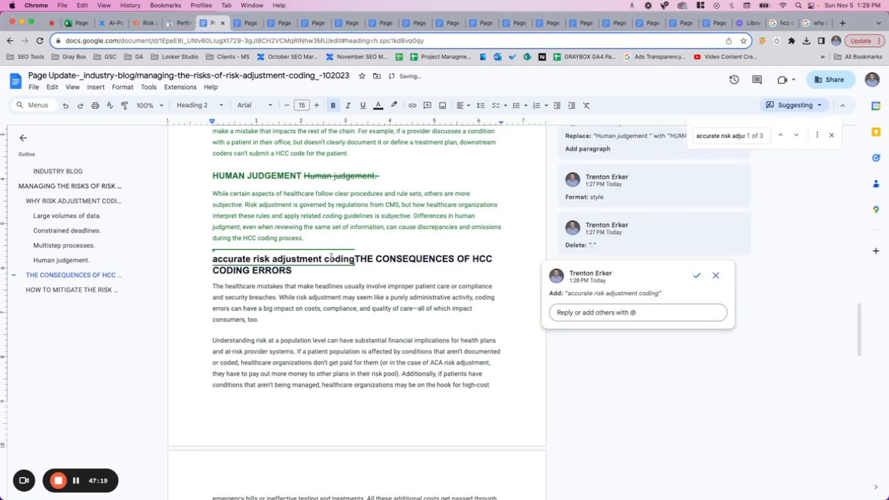
pyautogui.write(':')
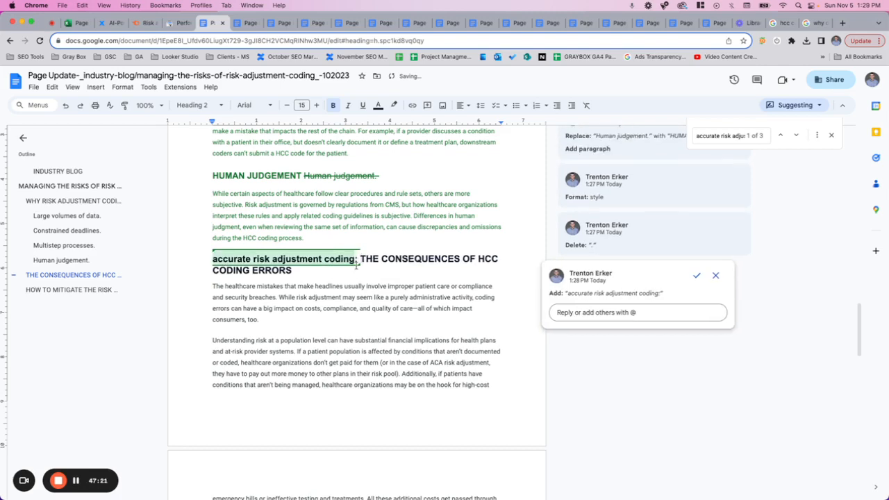
# - Convert the inserted "accurate risk adjustment coding:" before the heading "THE CONSEQUENCES OF HCC CODING ERRORS" to uppercase
pyautogui.moveTo(360, 258); pyautogui.dragTo(204, 257)
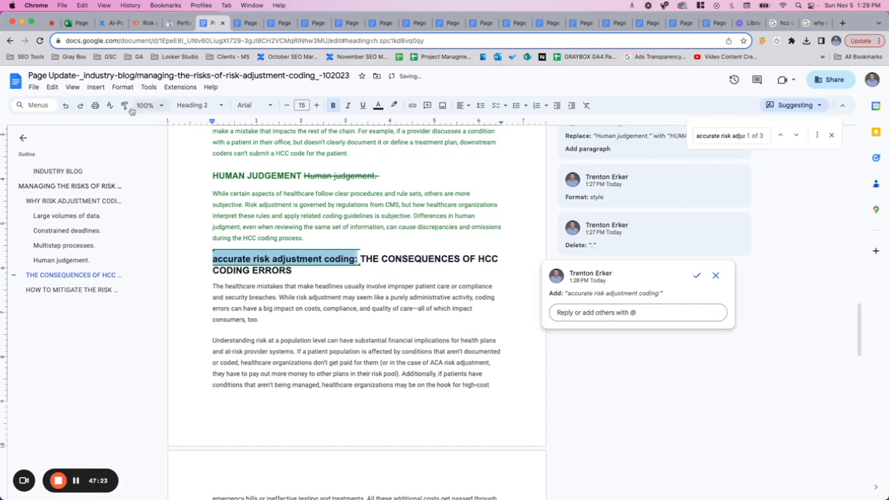
pyautogui.click(122, 86)
pyautogui.moveTo(120, 105)
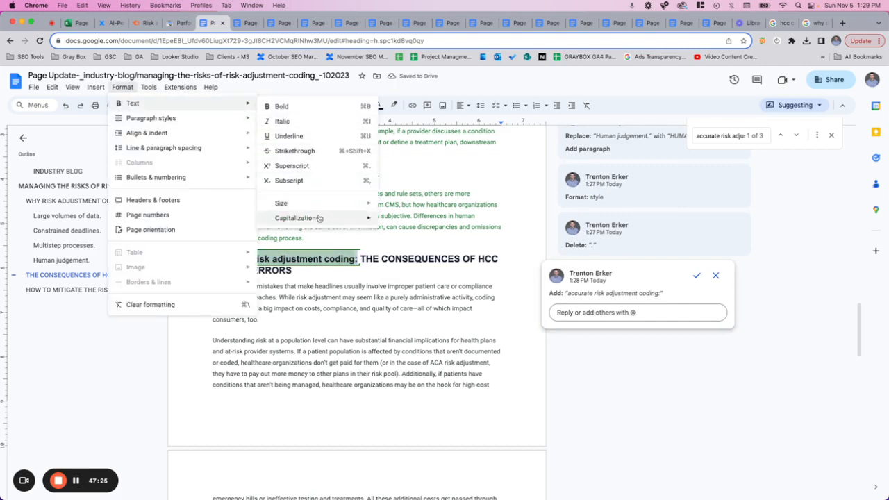
pyautogui.moveTo(320, 218)
pyautogui.click(412, 238)
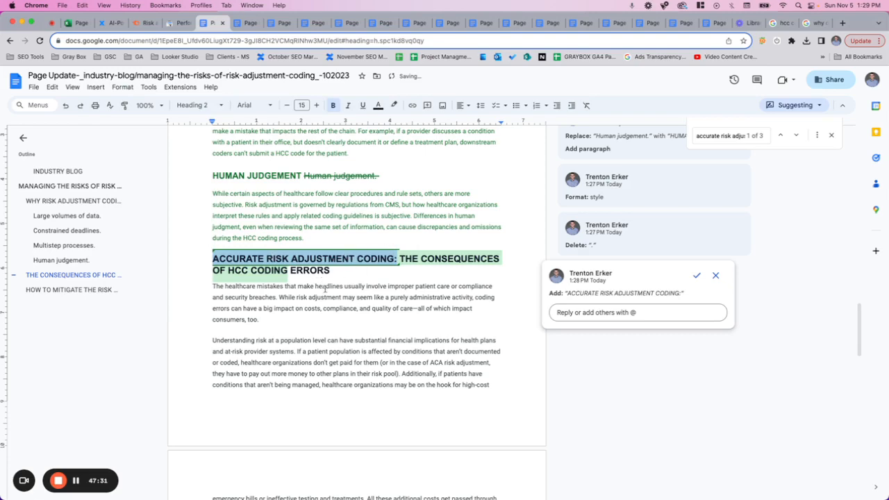
# - Add "- h2" after the "accurate risk adjustment coding" entry in the keyword list and accept that suggestion
pyautogui.scroll(-1, 325, 291)
pyautogui.scroll(-1, 324, 290)
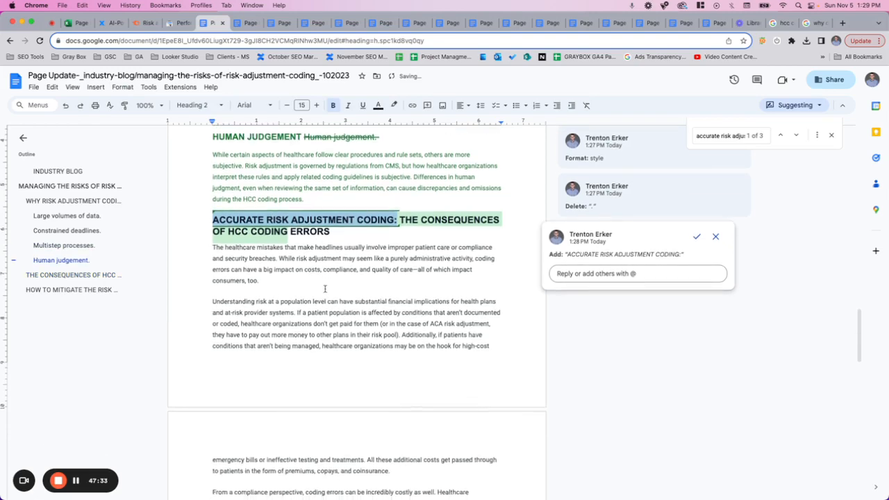
pyautogui.scroll(-3, 324, 291)
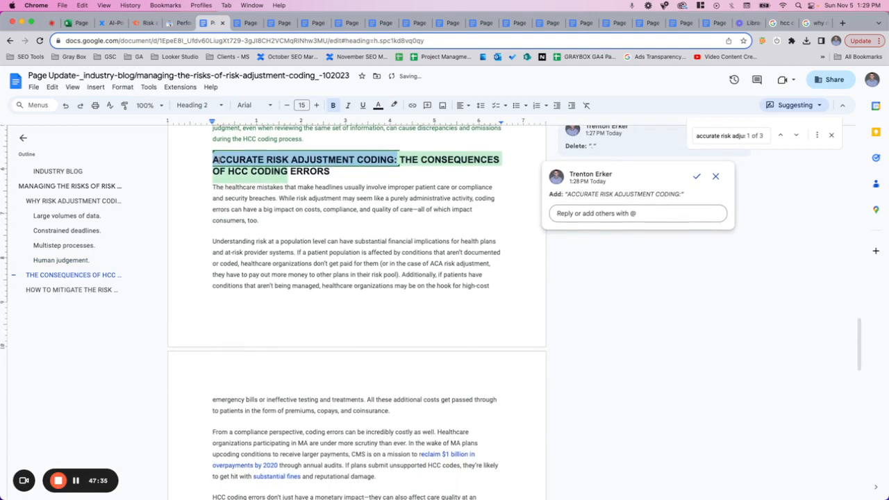
pyautogui.scroll(-1, 237, 259)
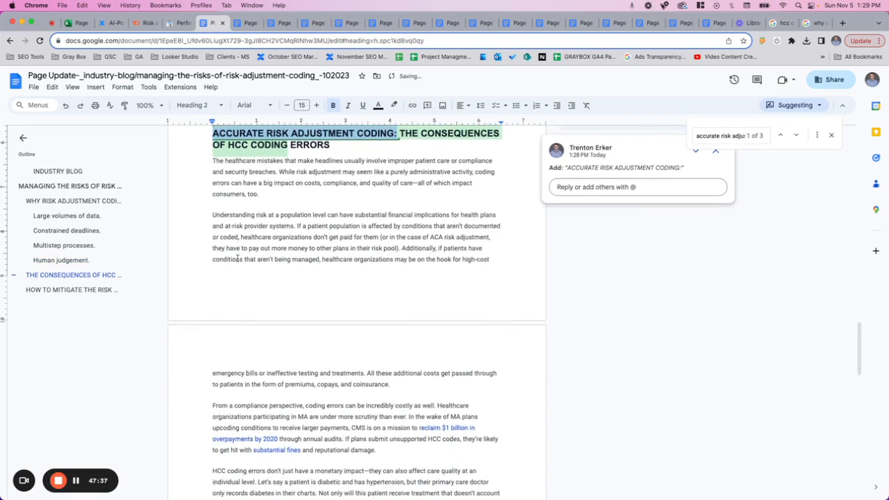
pyautogui.scroll(1, 237, 259)
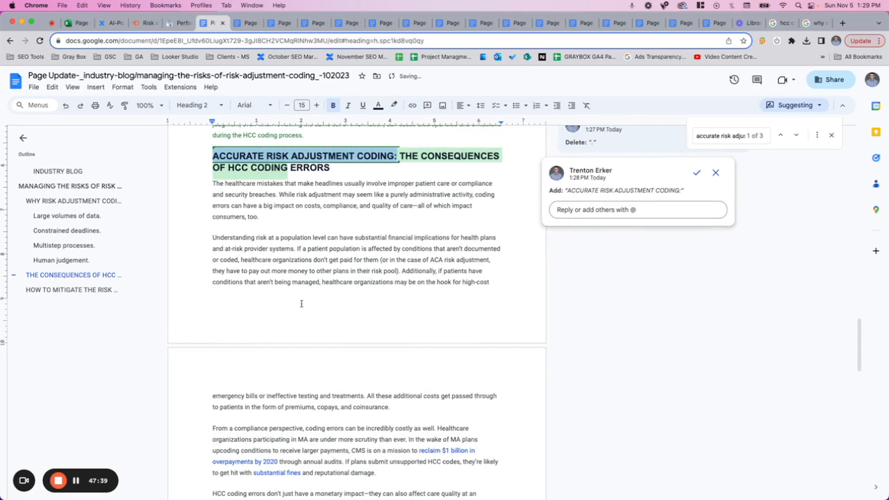
pyautogui.scroll(1, 303, 303)
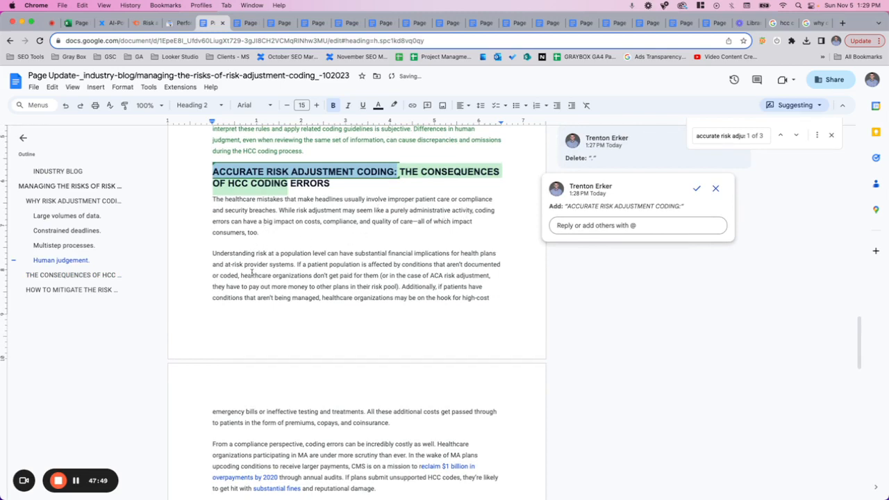
pyautogui.scroll(20, 252, 273)
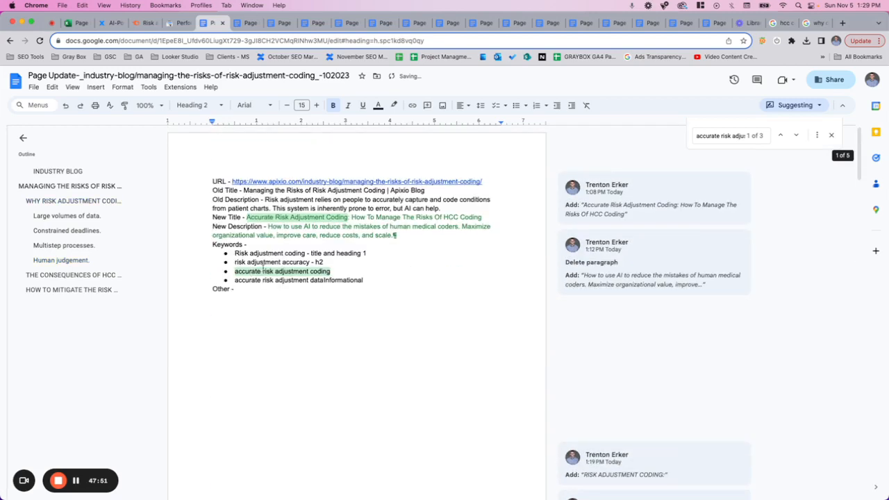
pyautogui.click(343, 273)
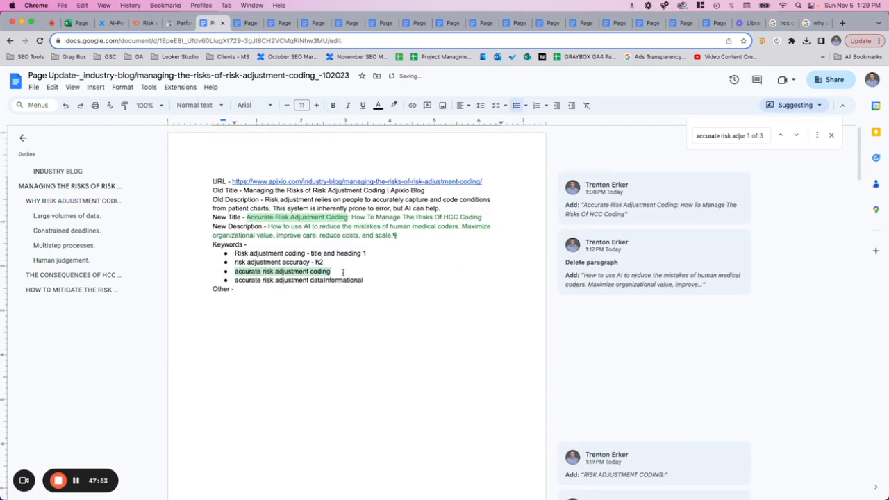
pyautogui.write('- h2')
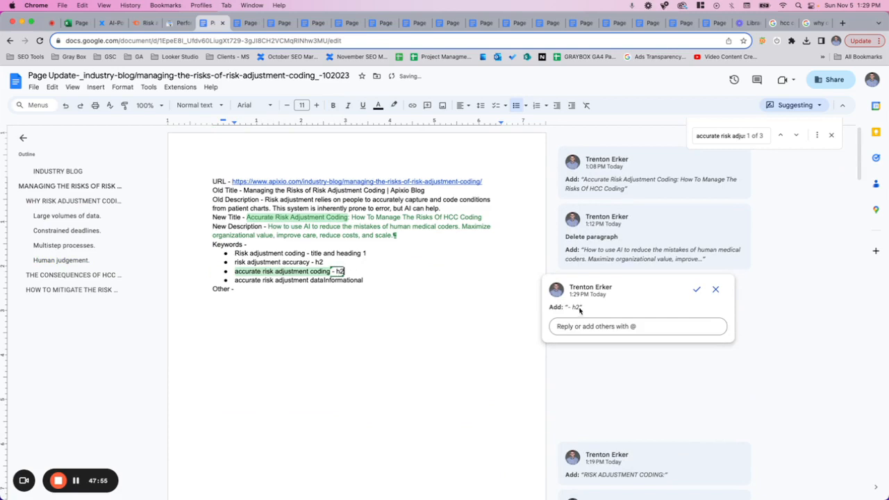
pyautogui.click(697, 289)
# - Delete "Informational" from the end of the "accurate risk adjustment data" keyword and accept the deletion
pyautogui.doubleClick(303, 282)
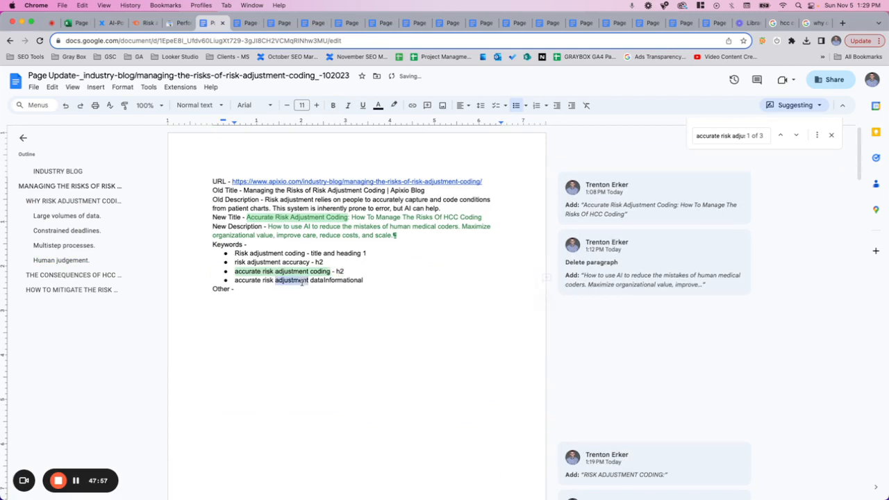
pyautogui.tripleClick(302, 282)
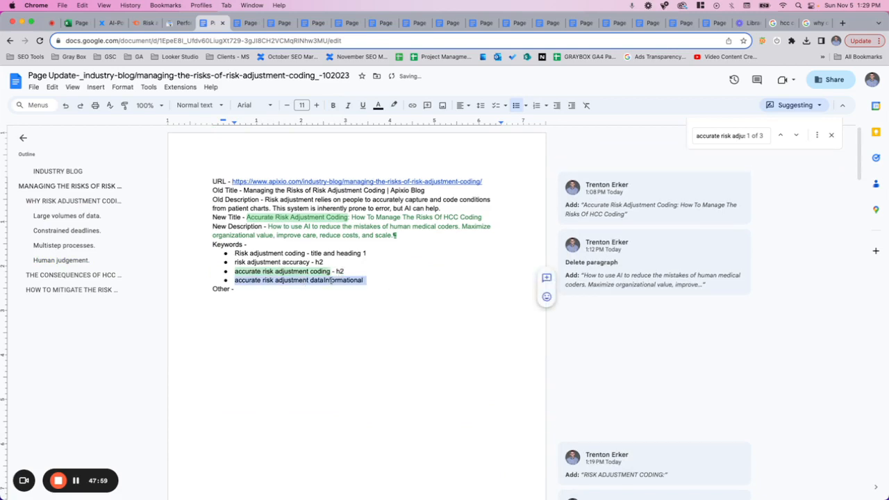
pyautogui.click(331, 280)
pyautogui.moveTo(364, 280); pyautogui.dragTo(324, 280)
pyautogui.press('BackSpace')
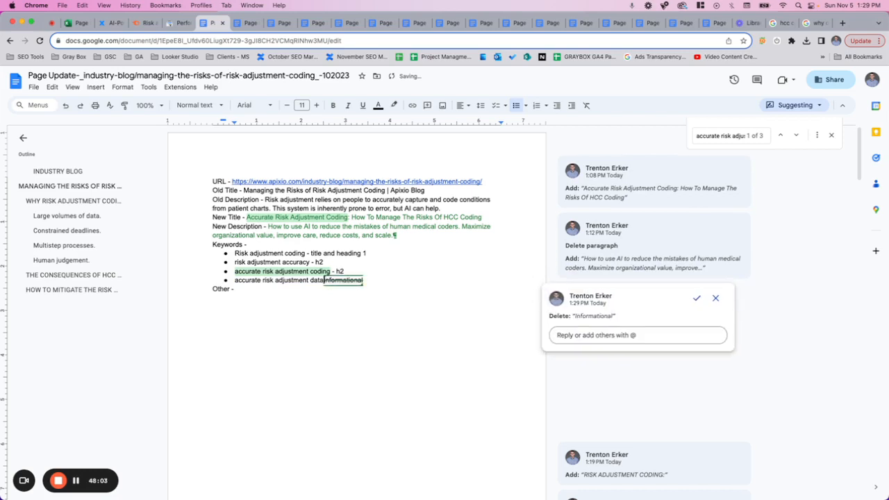
pyautogui.click(697, 298)
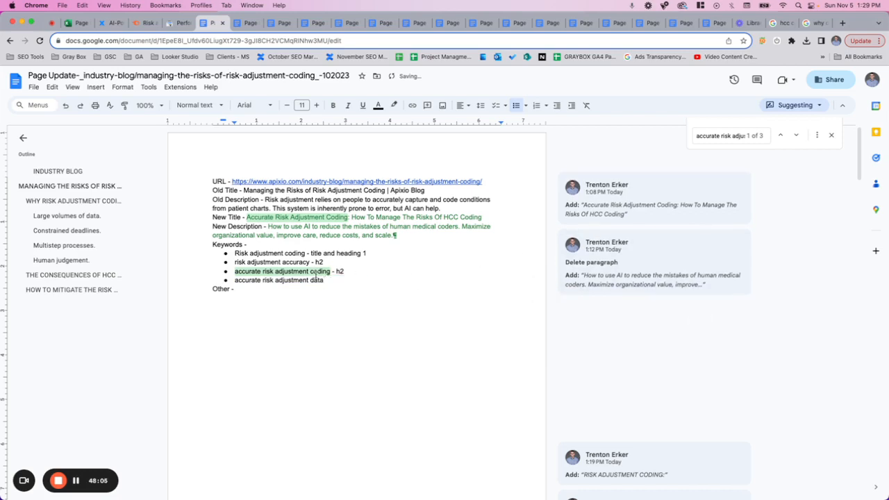
# - Search the document for the keyword "accurate risk adjustment data" copied from the keyword list
pyautogui.moveTo(323, 280); pyautogui.dragTo(235, 280)
pyautogui.press('super+c')
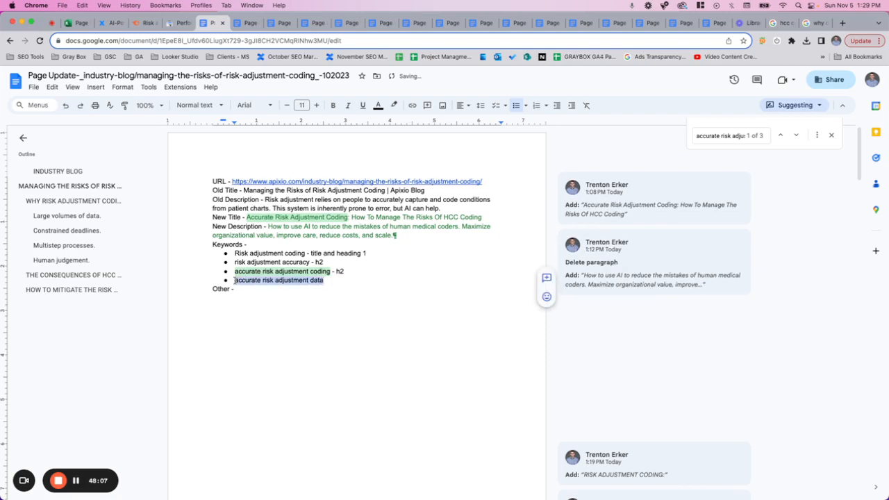
pyautogui.press('super+f')
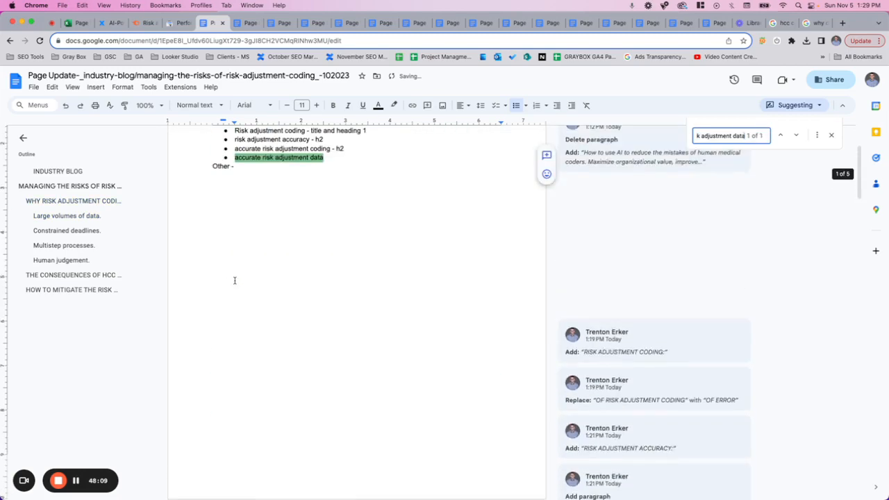
# - Insert "Getting accurate risk adjustment data: " before the heading "HOW TO MITIGATE THE RISK OF HUMAN ERROR IN RA"
pyautogui.scroll(-15, 264, 276)
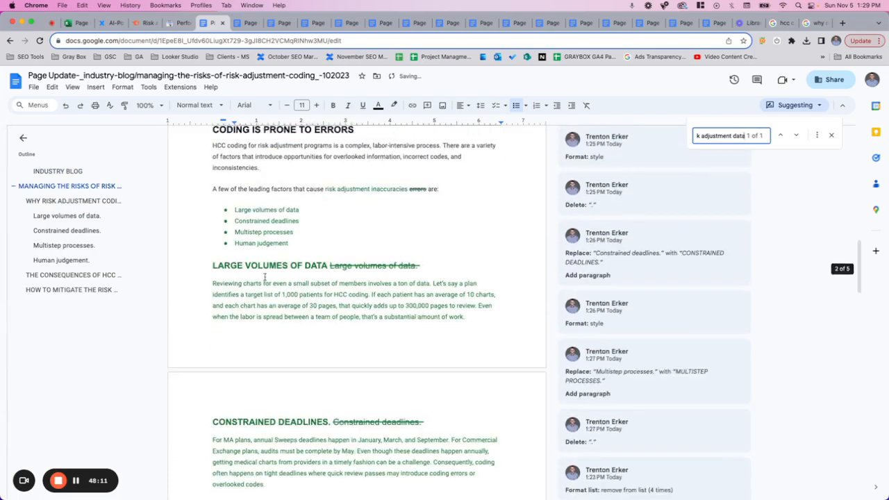
pyautogui.scroll(-15, 264, 276)
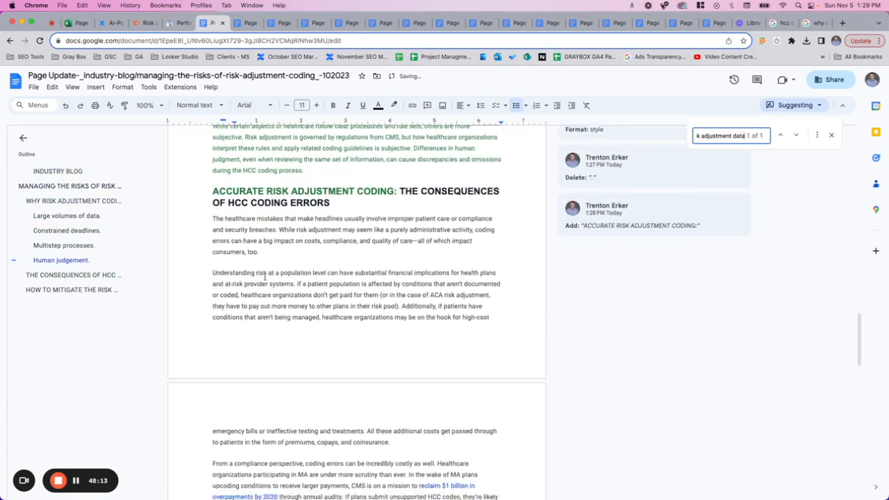
pyautogui.scroll(-10, 264, 276)
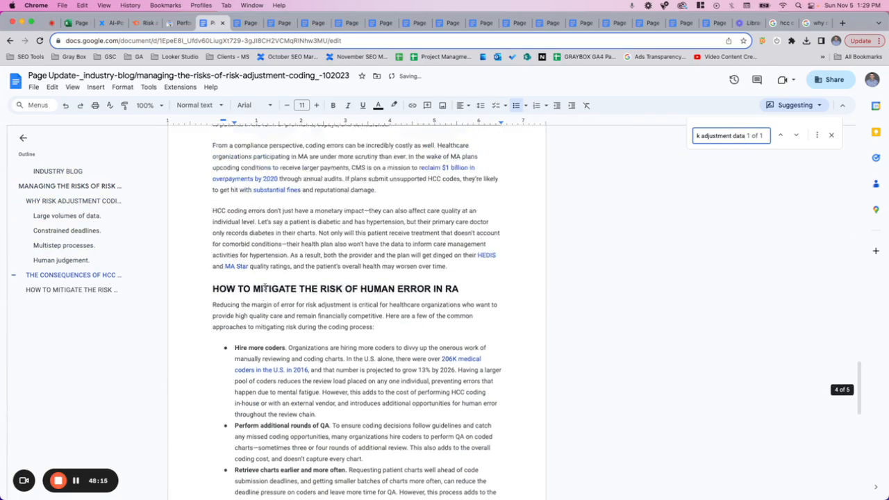
pyautogui.scroll(5, 264, 288)
pyautogui.scroll(-6, 265, 286)
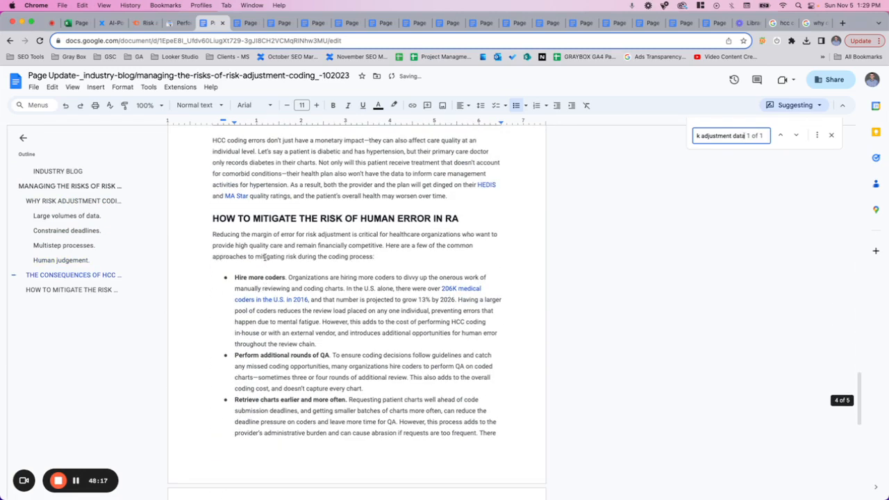
pyautogui.click(212, 216)
pyautogui.press('super+v')
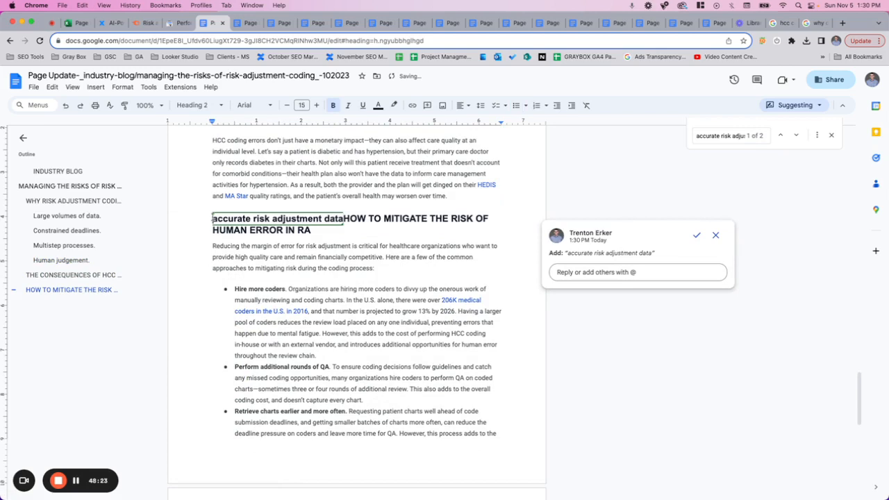
pyautogui.write('Getting')
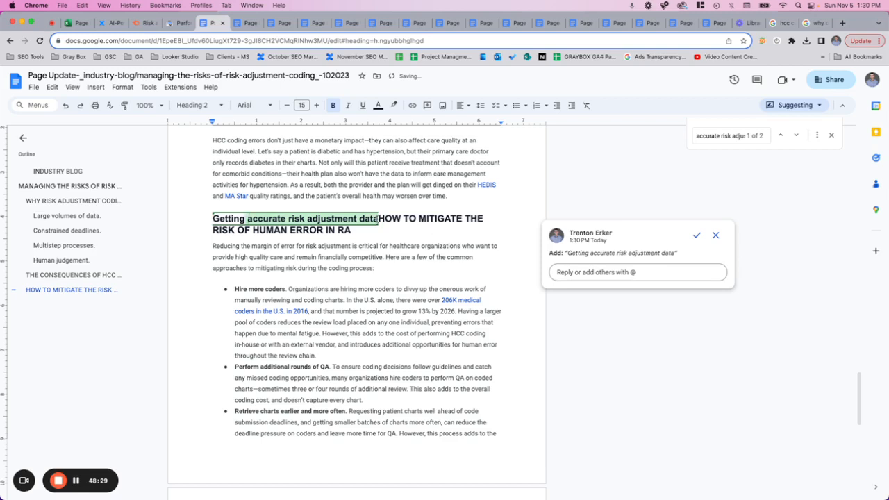
pyautogui.write(' :')
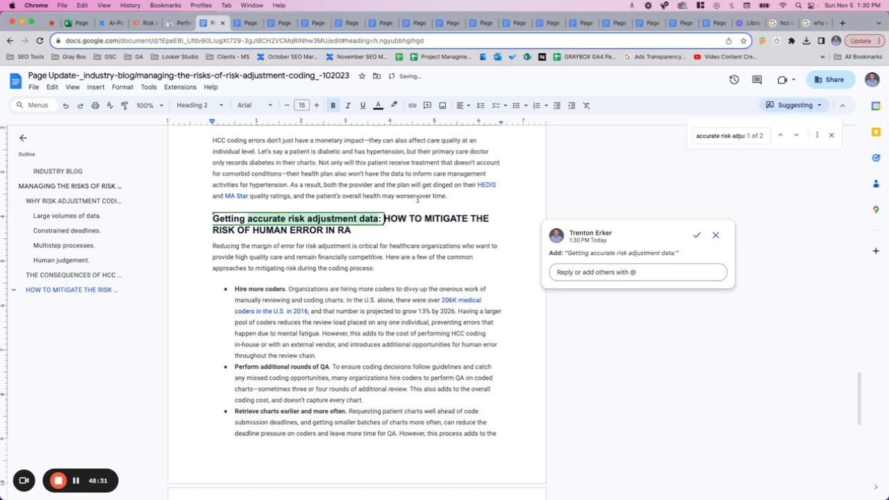
# - Convert the entire heading beginning "Getting accurate risk adjustment data:" to uppercase
pyautogui.moveTo(353, 232); pyautogui.dragTo(208, 212)
pyautogui.click(122, 87)
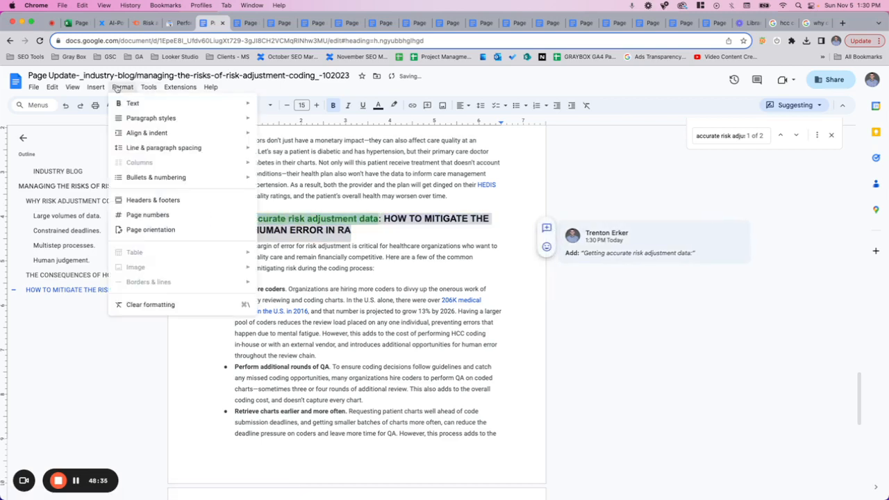
pyautogui.moveTo(251, 99)
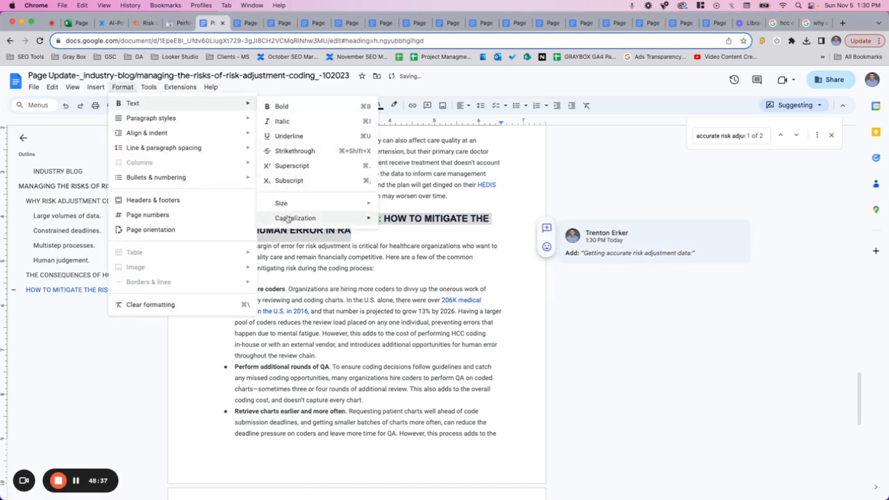
pyautogui.moveTo(324, 218)
pyautogui.click(403, 236)
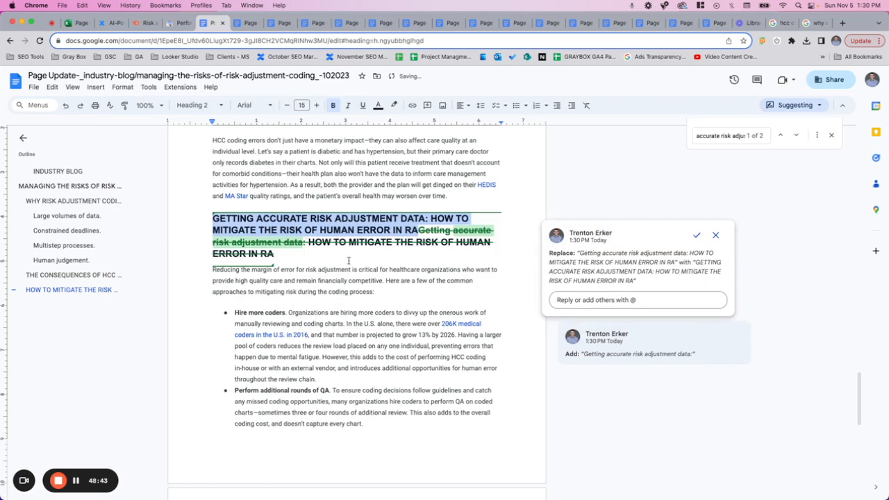
# - Remove "IN RA" from the end of the new uppercase heading so it ends with "HUMAN ERROR"
pyautogui.click(405, 233)
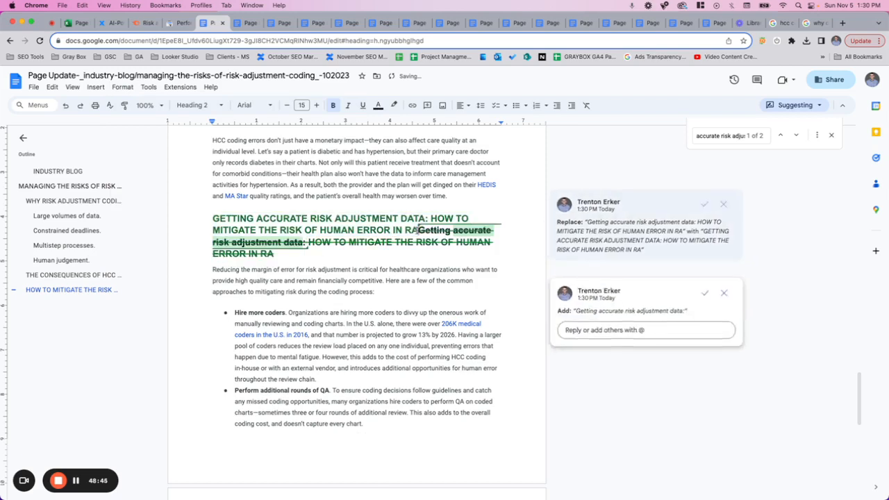
pyautogui.press('BackSpace')
pyautogui.press('BackSpace')
pyautogui.press('BackSpace')
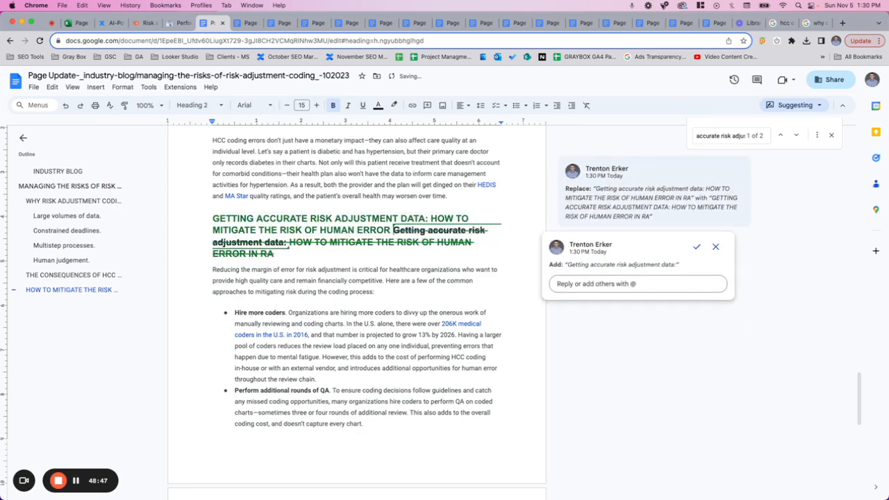
pyautogui.press('BackSpace')
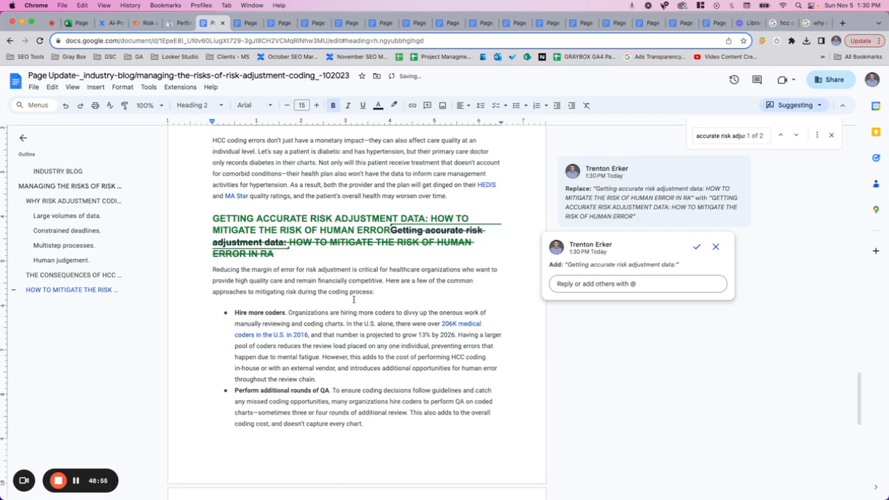
# - Start a new paragraph at "Here are a few of the common approaches" and add an empty paragraph after that sentence
pyautogui.scroll(-3, 353, 299)
pyautogui.scroll(4, 292, 319)
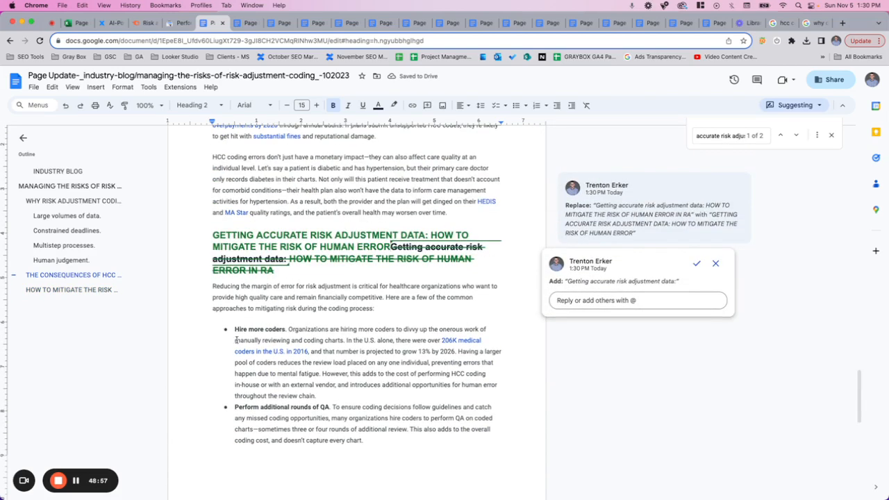
pyautogui.click(386, 299)
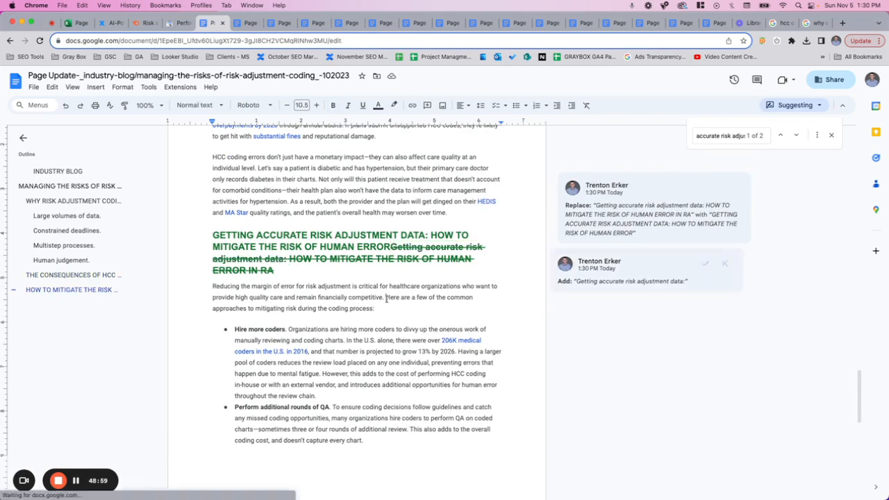
pyautogui.press('Return')
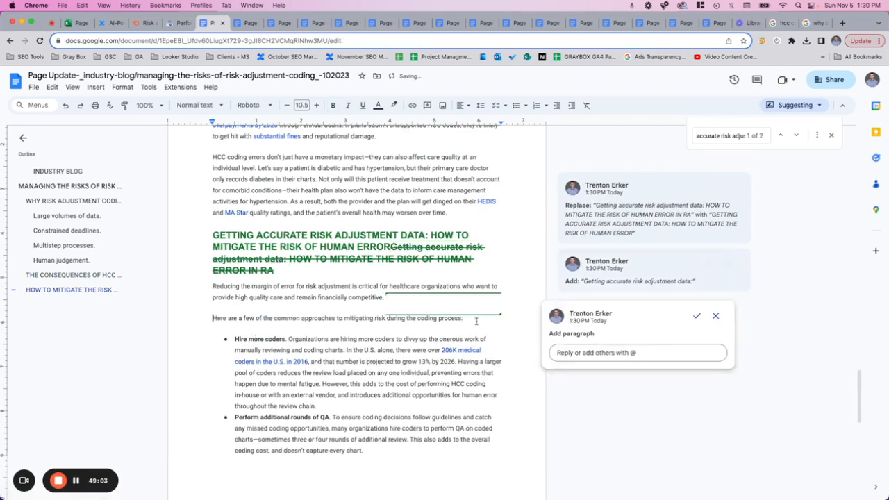
pyautogui.click(477, 319)
pyautogui.press('Return')
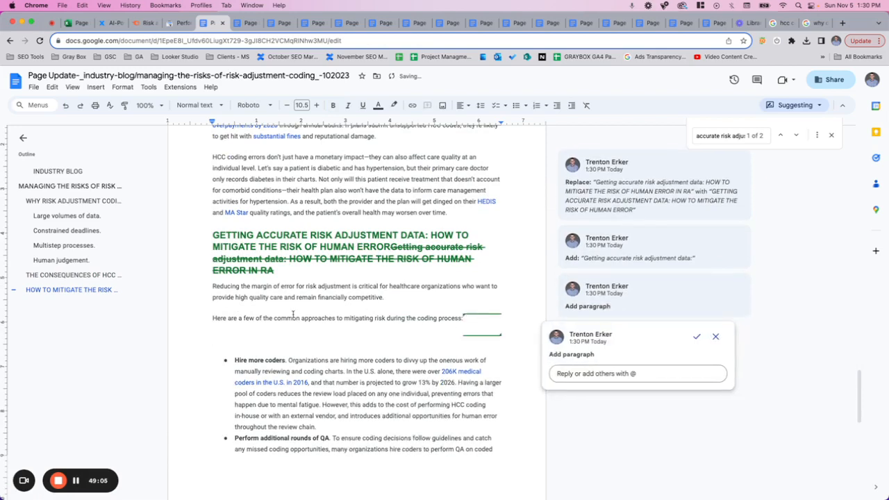
pyautogui.moveTo(243, 318); pyautogui.dragTo(286, 319)
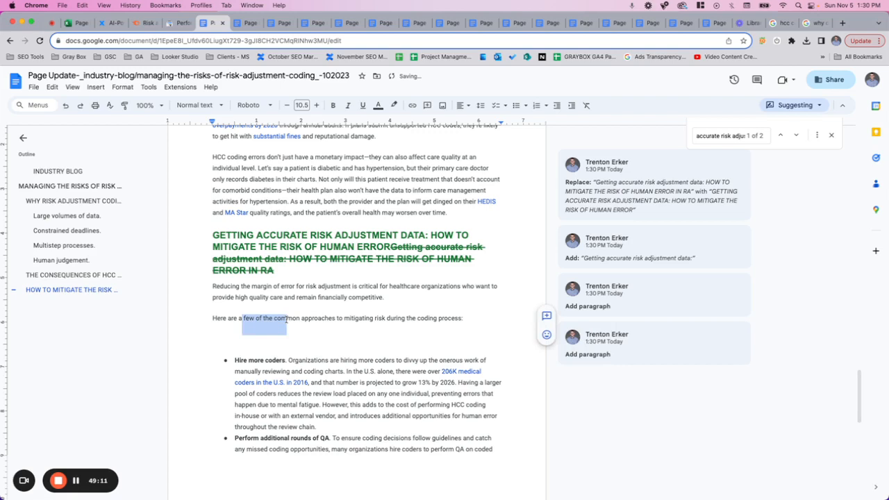
# - Start a bulleted list in the empty paragraph below the "common approaches" sentence with the item "Hire more coders"
pyautogui.click(274, 330)
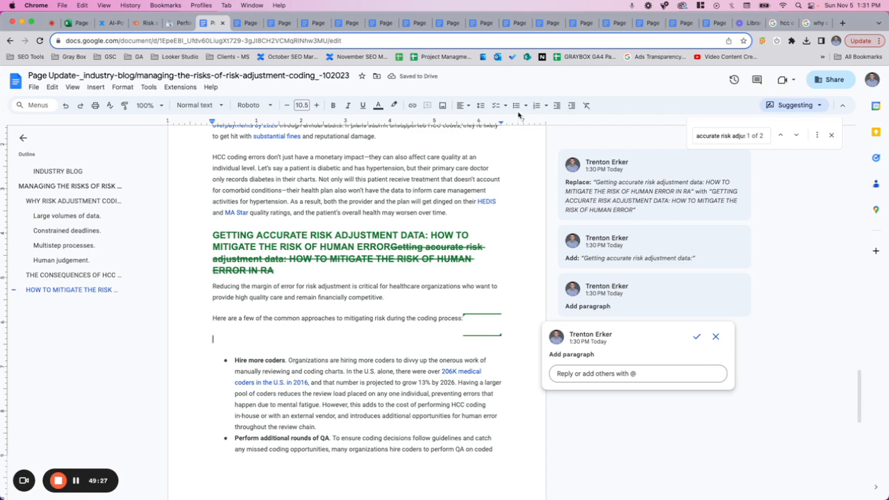
pyautogui.click(517, 106)
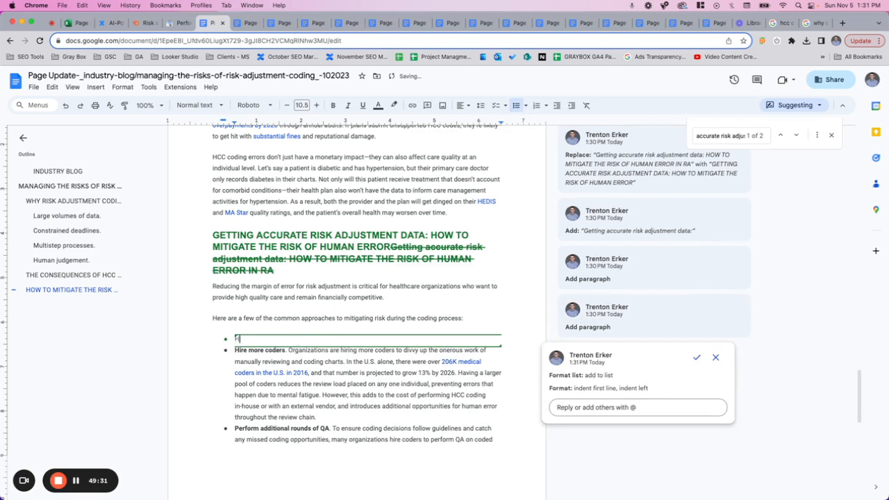
pyautogui.write('Hire more coders')
pyautogui.press('Return')
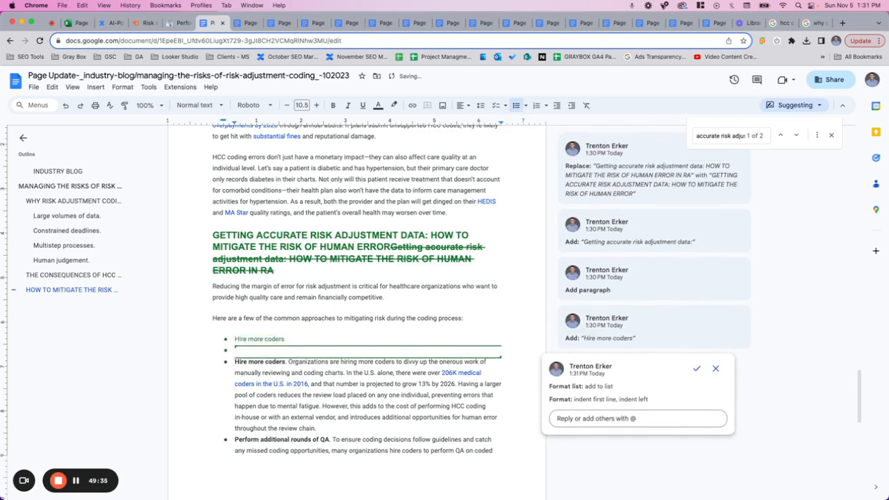
# - Add a second bullet to the approaches list for "Perform additional rounds of QA"
pyautogui.write('Performan')
pyautogui.press('BackSpace')
pyautogui.press('BackSpace')
pyautogui.press('BackSpace')
pyautogui.write('m a')
pyautogui.press('BackSpace')
pyautogui.press('BackSpace')
pyautogui.write('additional')
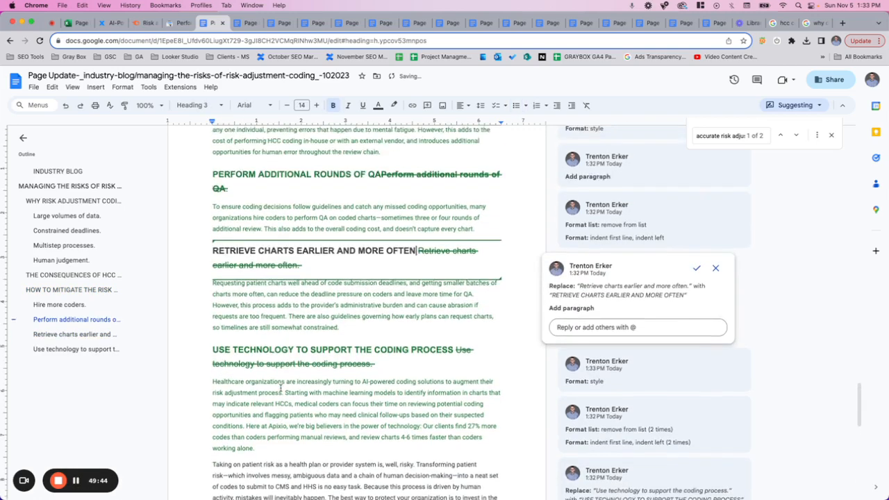
# - Remove the empty paragraph between the bulleted approaches list and the "HIRE MORE CODERS" heading
pyautogui.scroll(10, 280, 387)
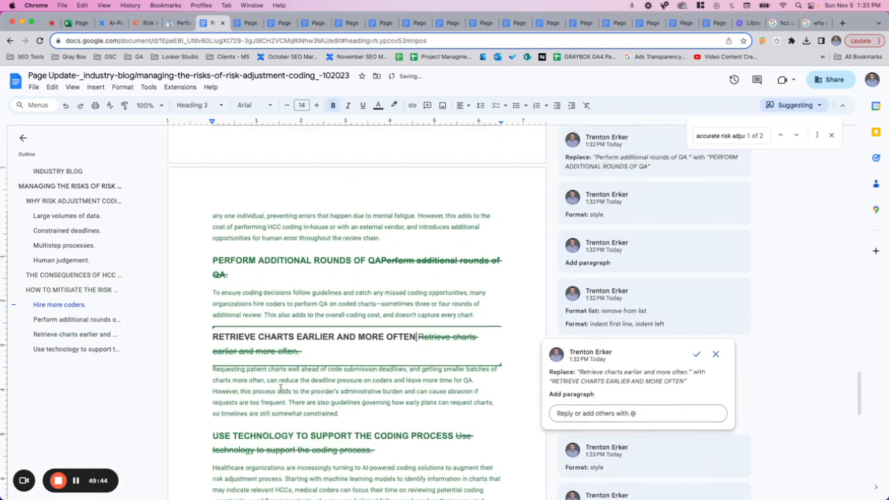
pyautogui.click(252, 299)
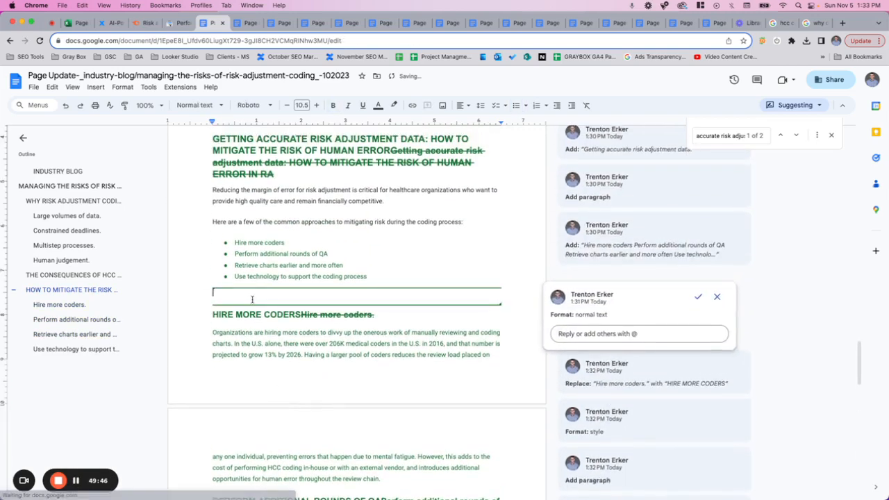
pyautogui.press('BackSpace')
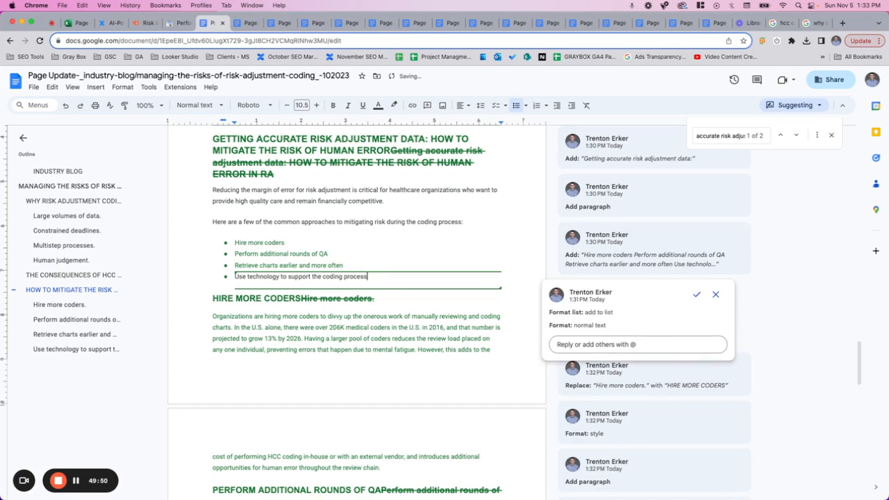
# - Append "- H2" to the keyword "accurate risk adjustment data" in the keywords list and accept the suggestion
pyautogui.scroll(-10, 263, 307)
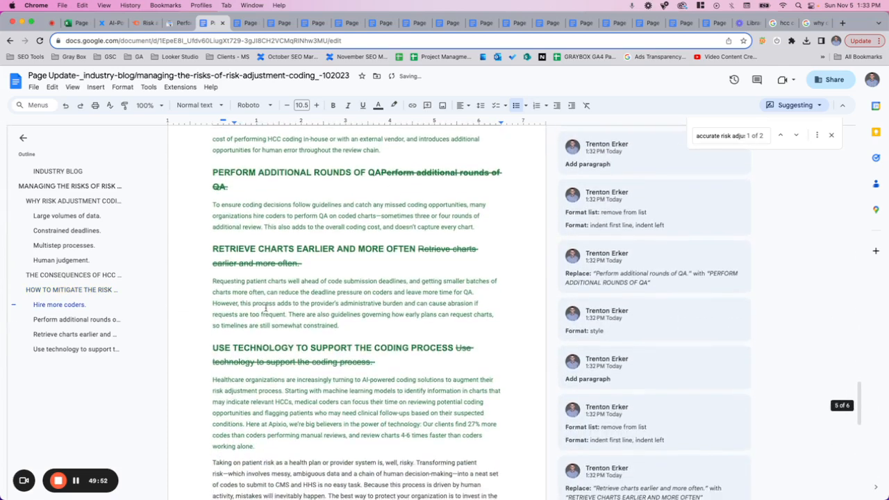
pyautogui.scroll(-5, 266, 308)
pyautogui.scroll(20, 266, 307)
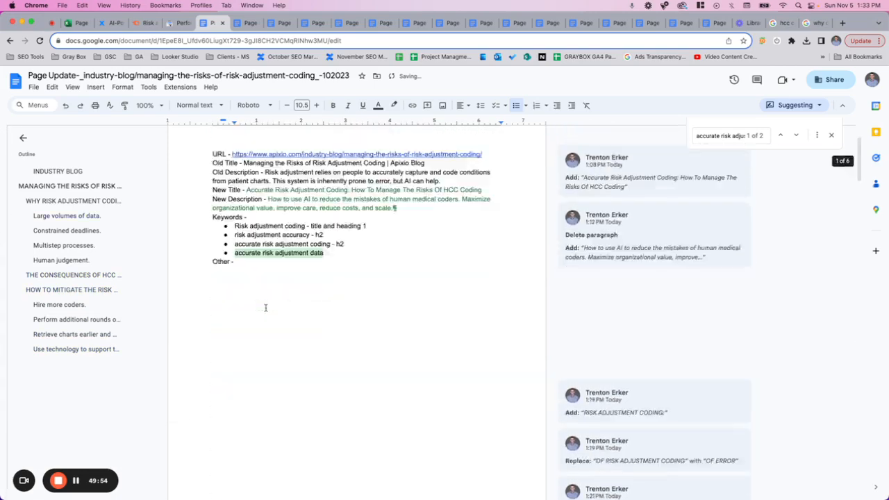
pyautogui.tripleClick(306, 281)
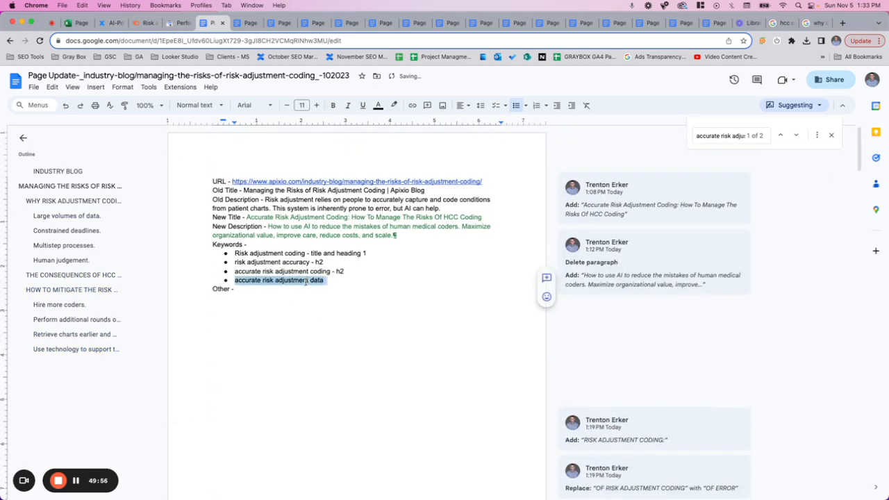
pyautogui.hotkey('ctrl', 'f')
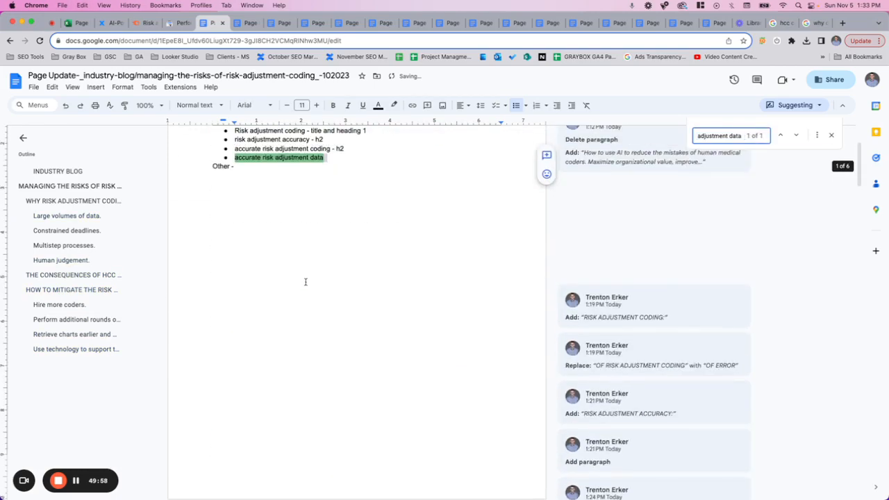
pyautogui.click(337, 157)
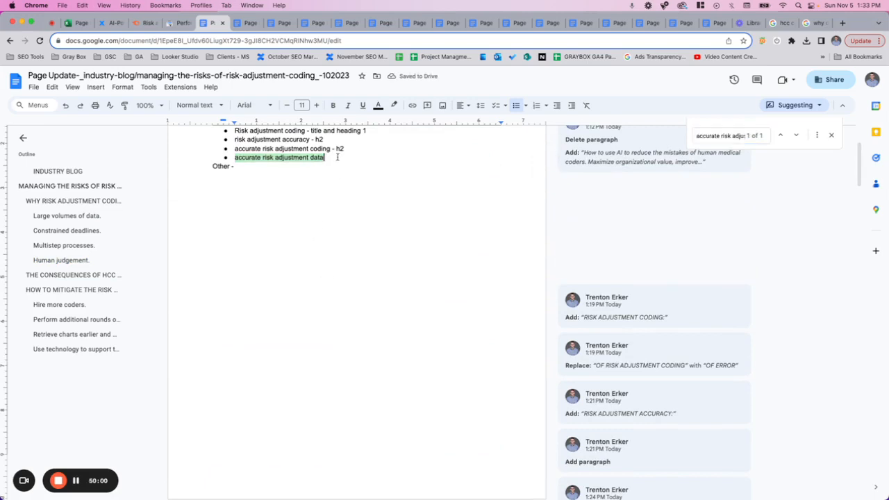
pyautogui.write('- H2')
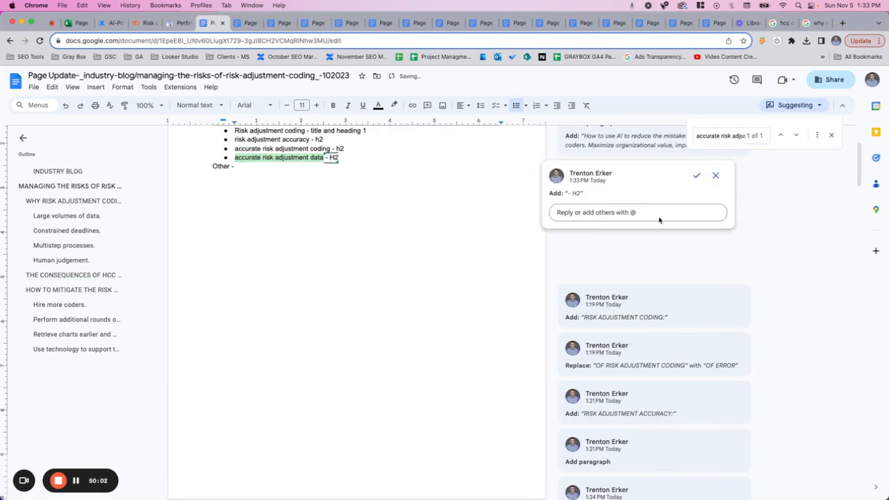
pyautogui.click(698, 176)
pyautogui.scroll(2, 364, 171)
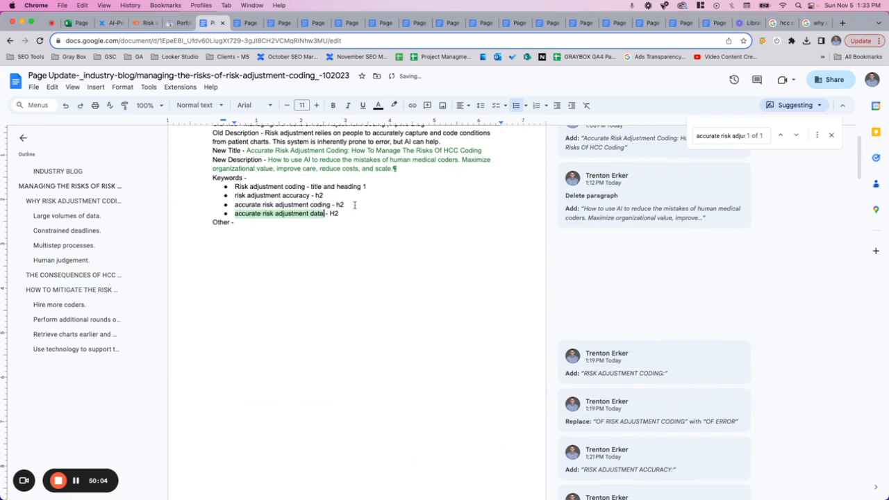
# - Change the "H2" note beside "accurate risk adjustment data" to lowercase "h2" and accept the suggested edits
pyautogui.moveTo(311, 186); pyautogui.dragTo(336, 186)
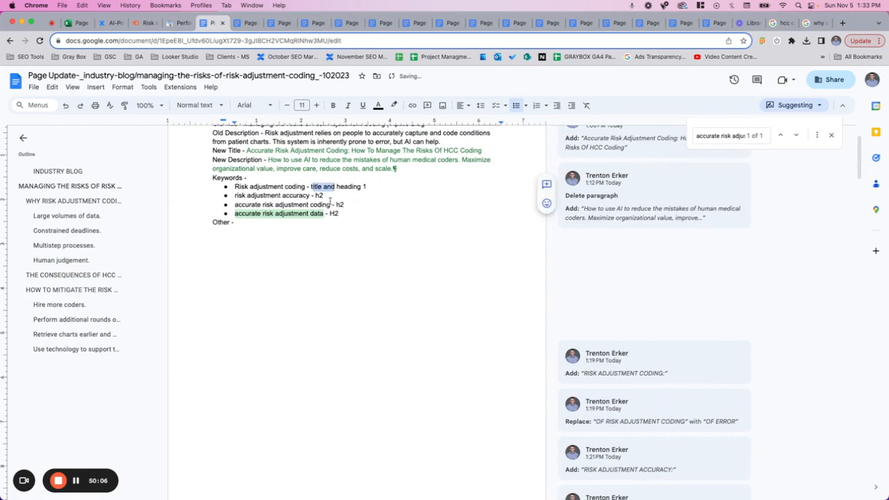
pyautogui.click(335, 214)
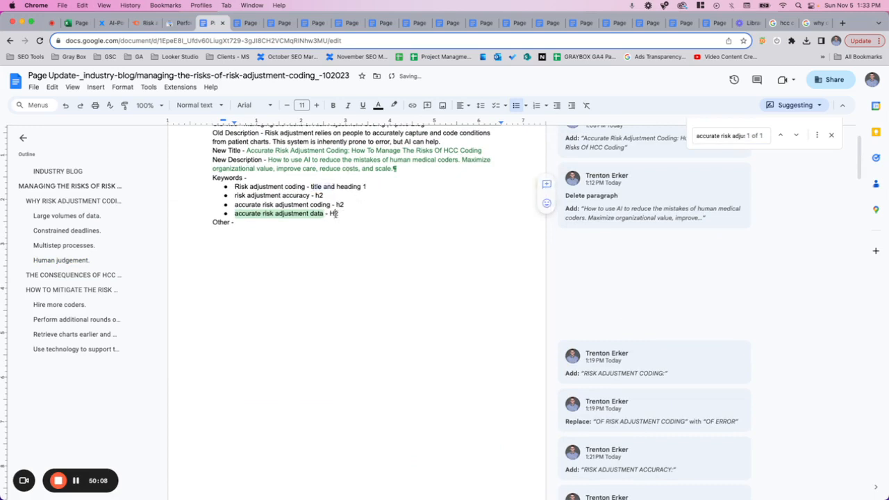
pyautogui.press('BackSpace')
pyautogui.write('H2')
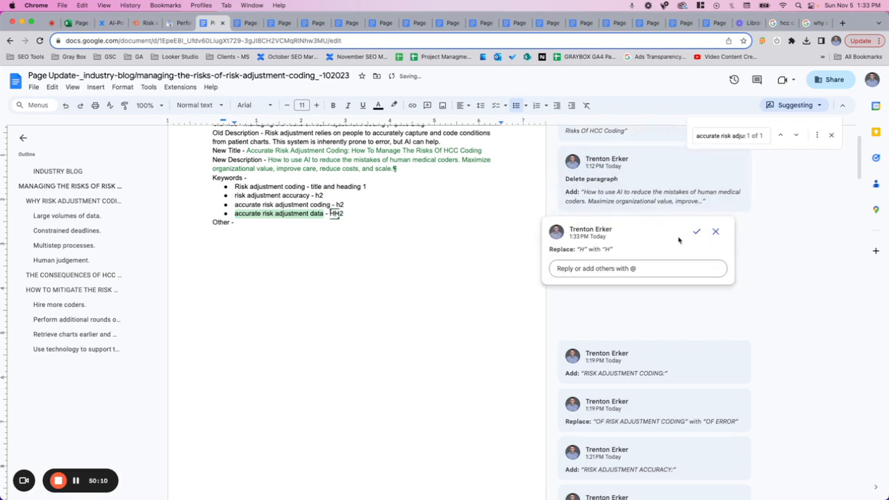
pyautogui.press('BackSpace')
pyautogui.press('BackSpace')
pyautogui.click(697, 231)
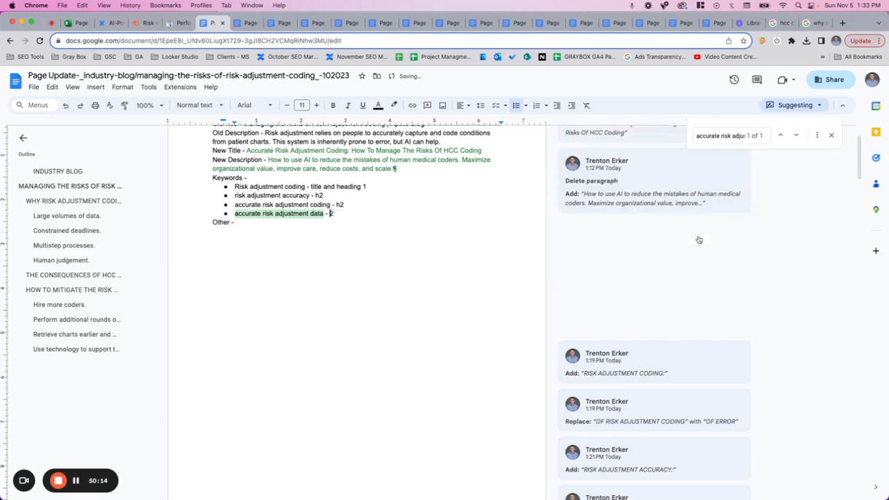
pyautogui.click(331, 214)
pyautogui.write('h')
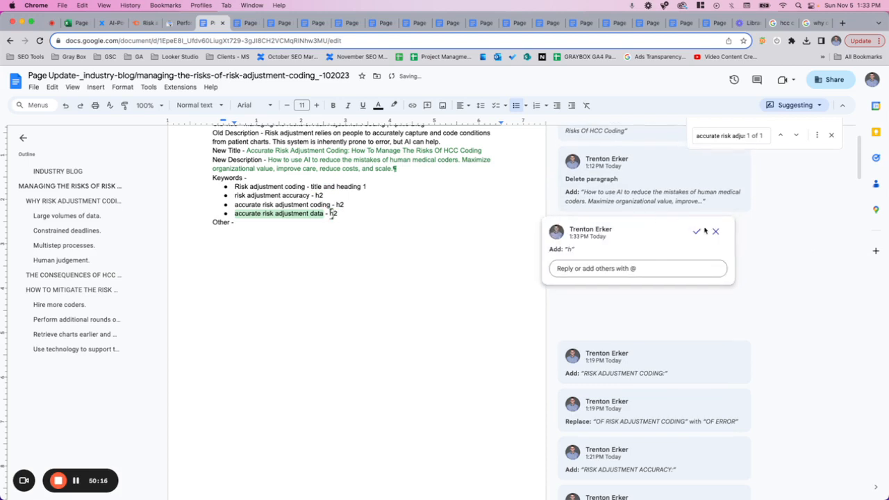
pyautogui.click(697, 232)
pyautogui.scroll(2, 419, 237)
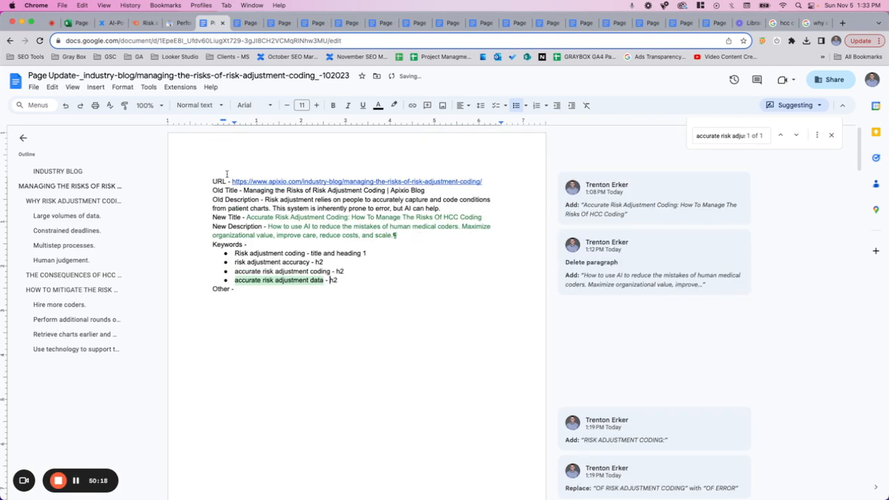
# - Start a new paragraph at "Here at Apixio, we're big believers" in the section on using technology to support coding
pyautogui.scroll(-20, 227, 174)
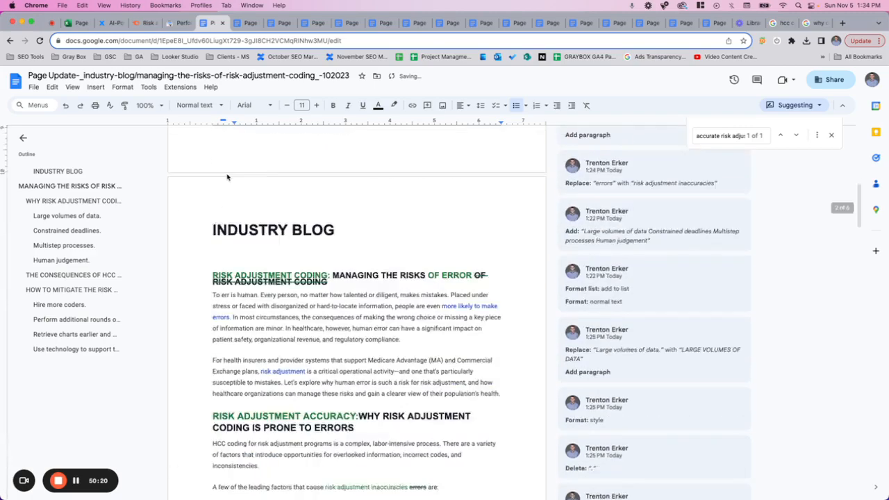
pyautogui.scroll(-15, 227, 175)
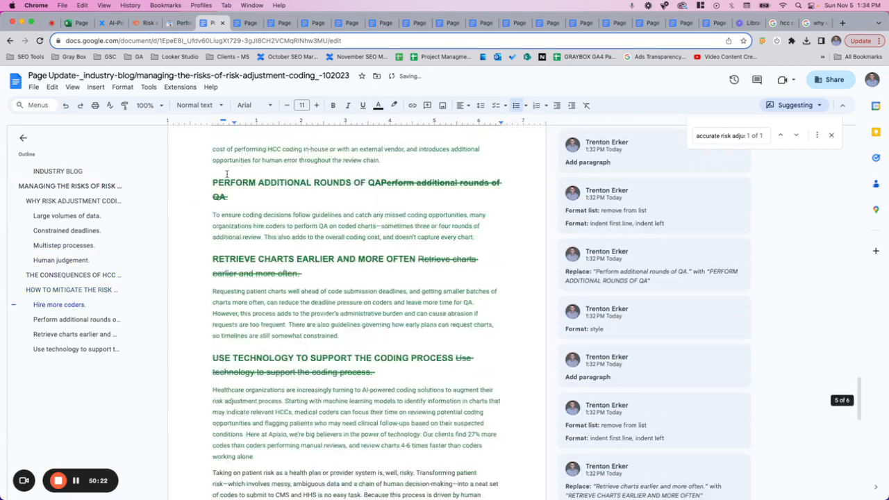
pyautogui.scroll(1, 227, 174)
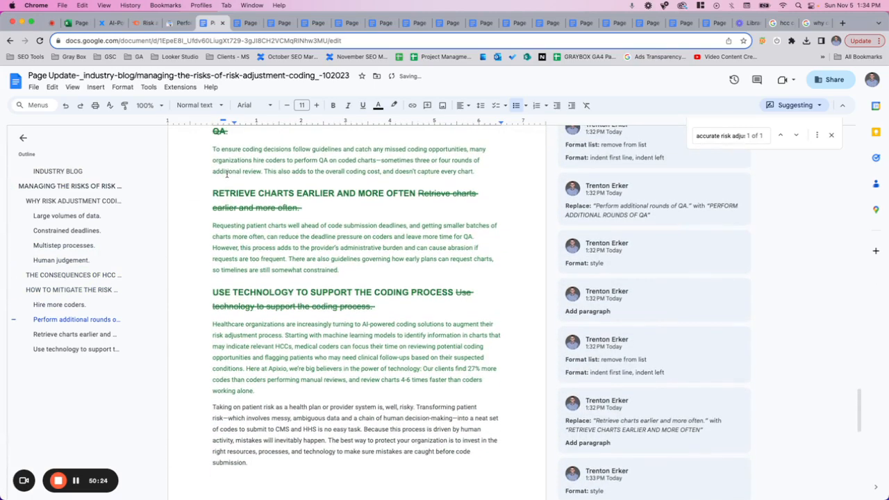
pyautogui.scroll(-3, 227, 174)
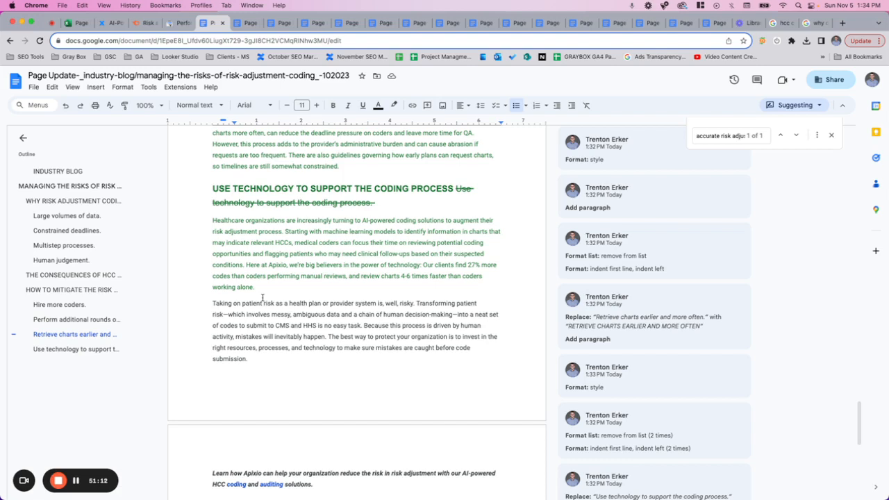
pyautogui.click(246, 264)
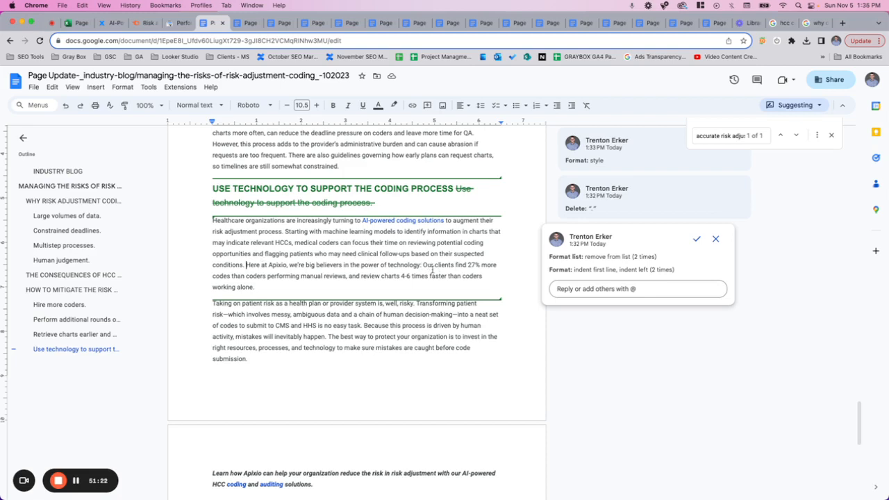
pyautogui.press('Return')
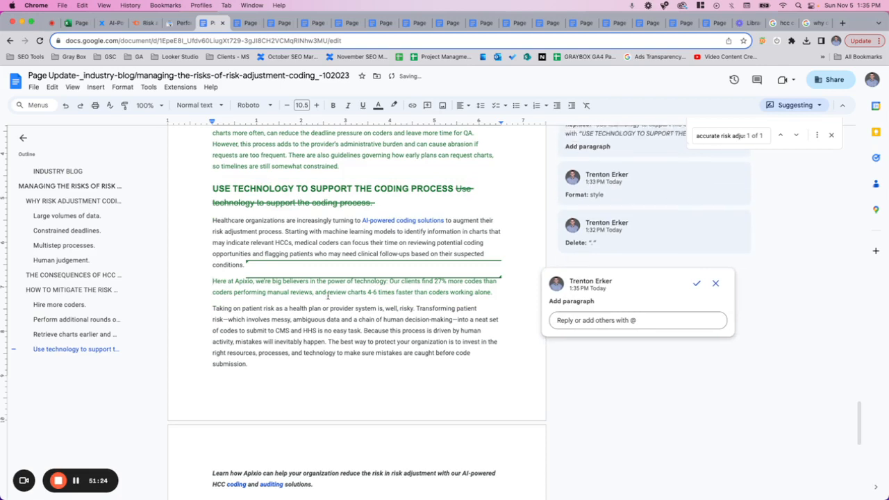
# - Turn the text from "Our clients find 27% more codes" into a two-item bulleted list, with the second bullet starting at "review charts"
pyautogui.click(391, 281)
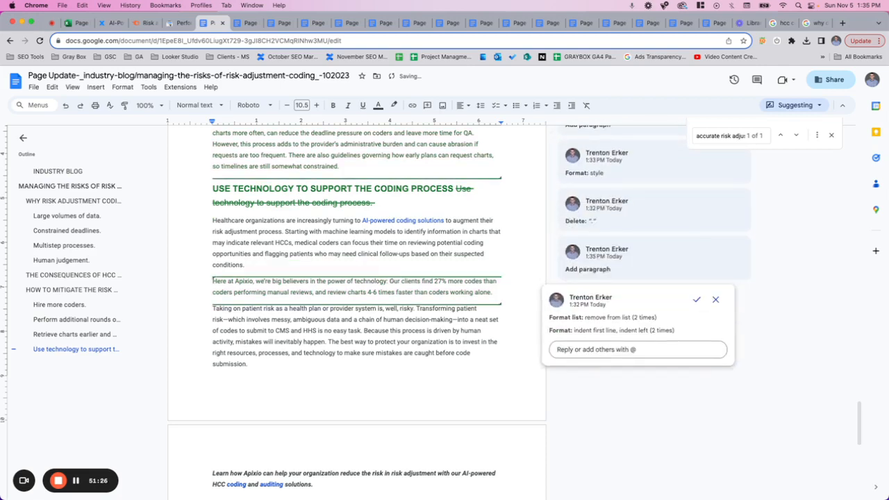
pyautogui.press('Return')
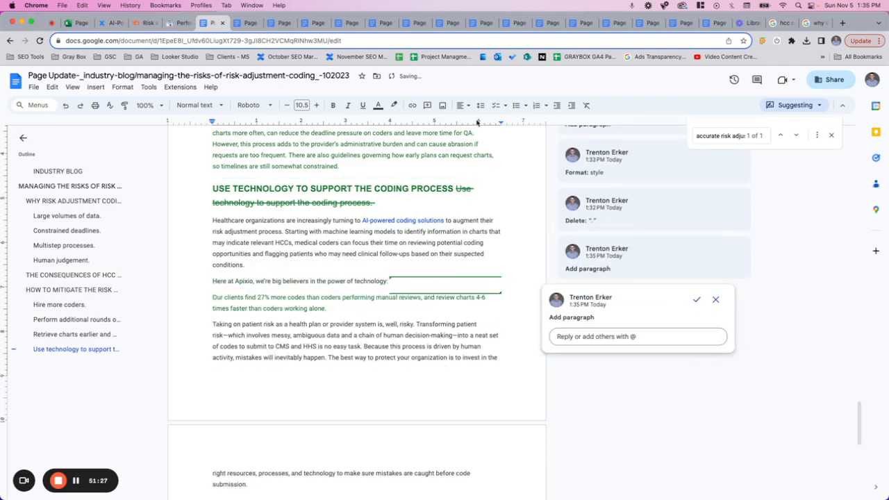
pyautogui.click(516, 106)
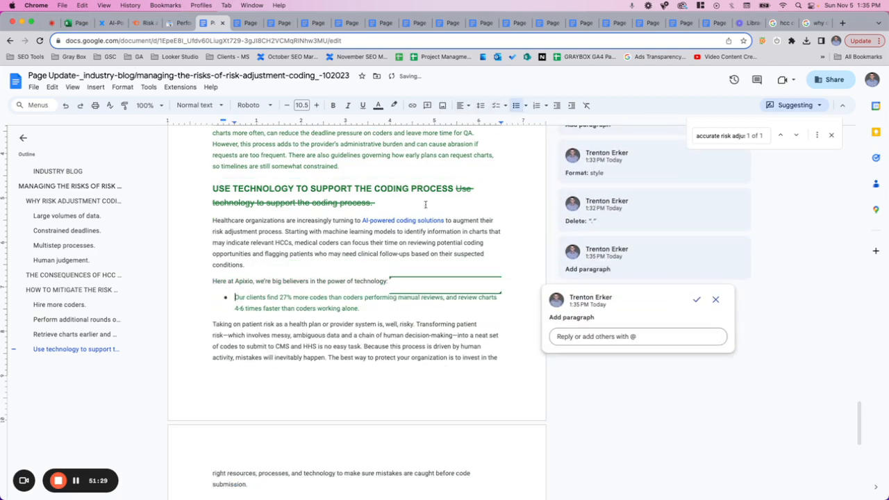
pyautogui.click(458, 297)
pyautogui.press('Return')
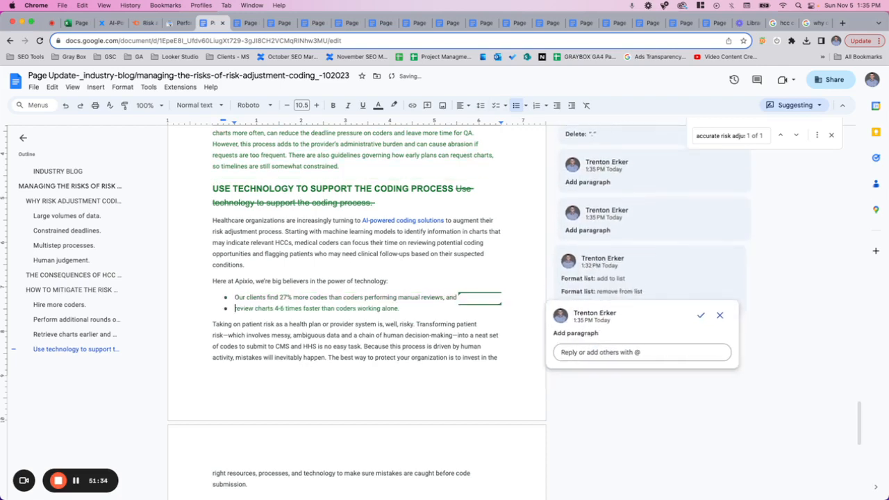
# - Delete ", and" from the first client-results bullet and the final period from the second, and convert both to a numbered list
pyautogui.press('BackSpace')
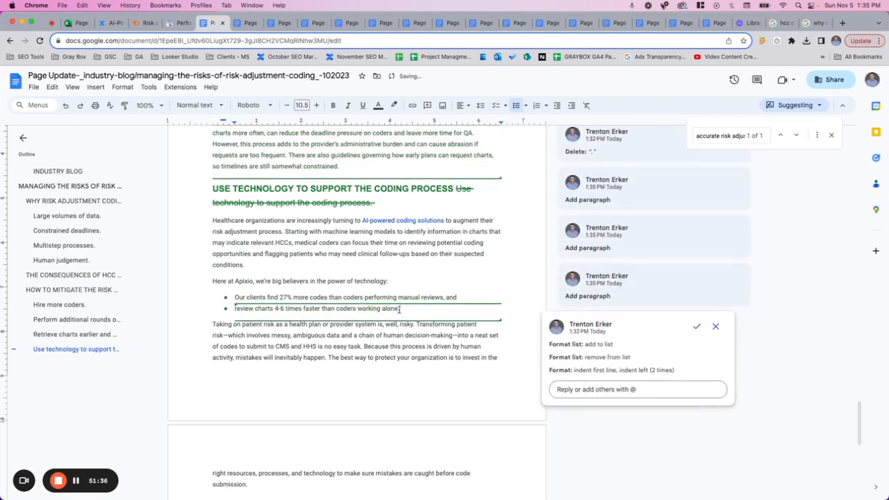
pyautogui.doubleClick(451, 297)
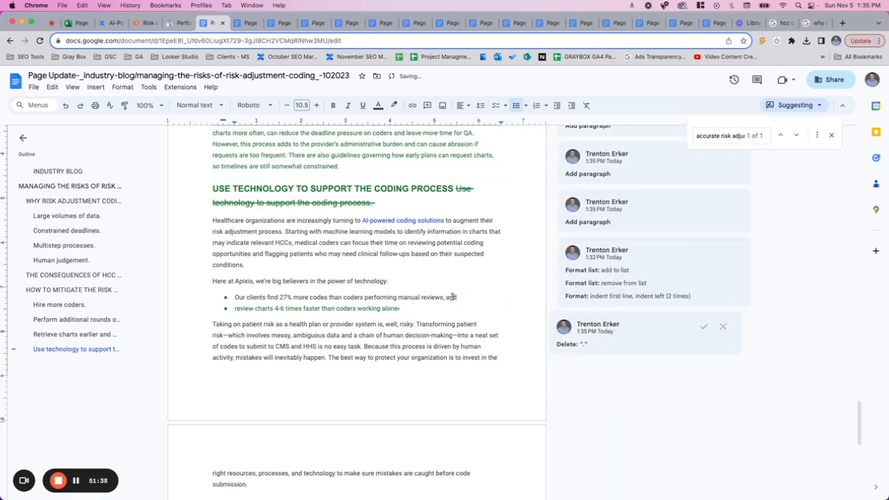
pyautogui.press('BackSpace')
pyautogui.press('BackSpace')
pyautogui.press('BackSpace')
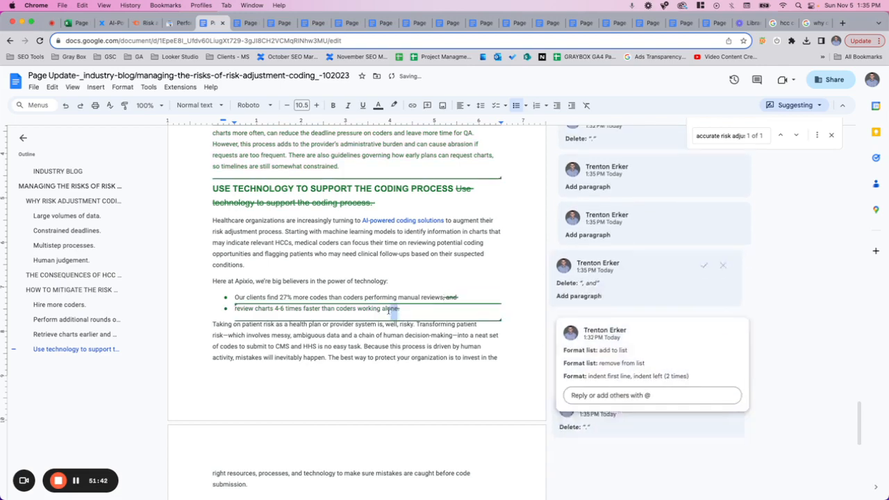
pyautogui.moveTo(401, 315); pyautogui.dragTo(373, 298)
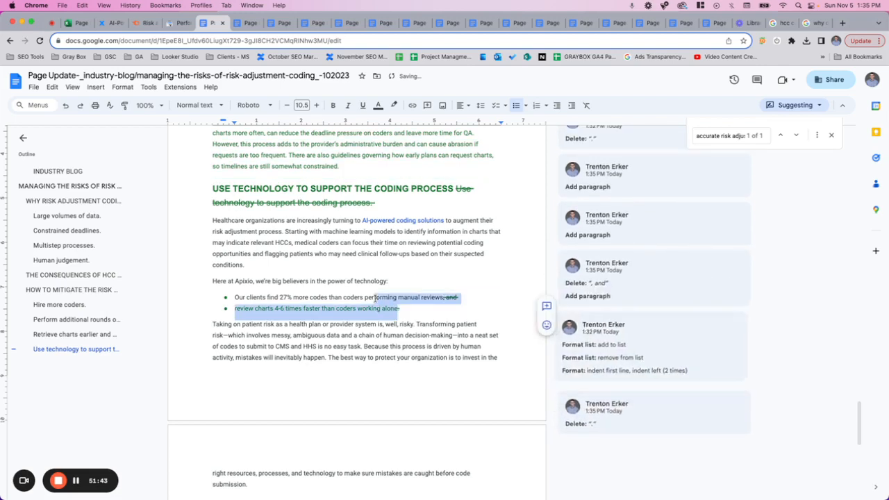
pyautogui.click(536, 105)
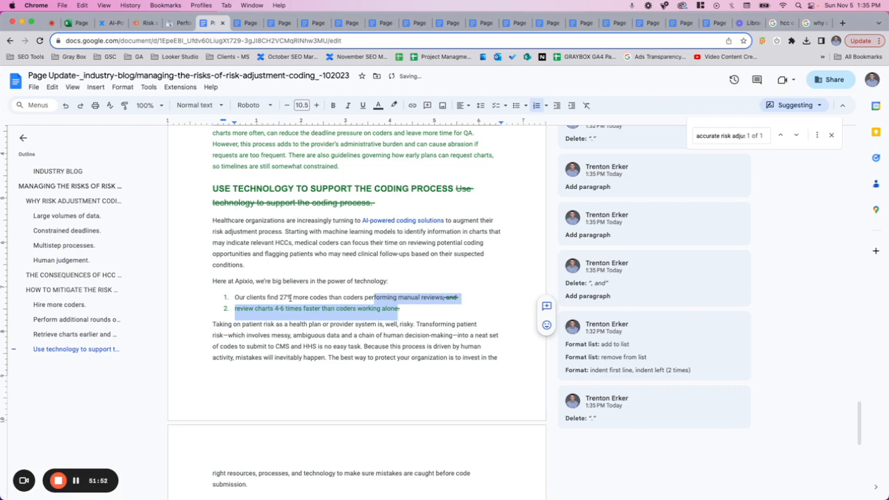
# - End the sentence "Here at Apixio, we're big believers in the power of technology" with a period and add the list lead-in "On average our clients find:"
pyautogui.click(387, 281)
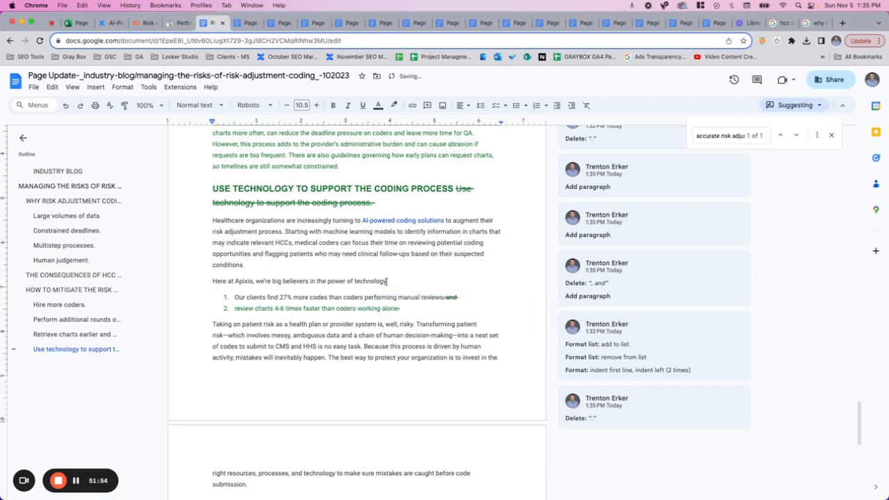
pyautogui.write('.')
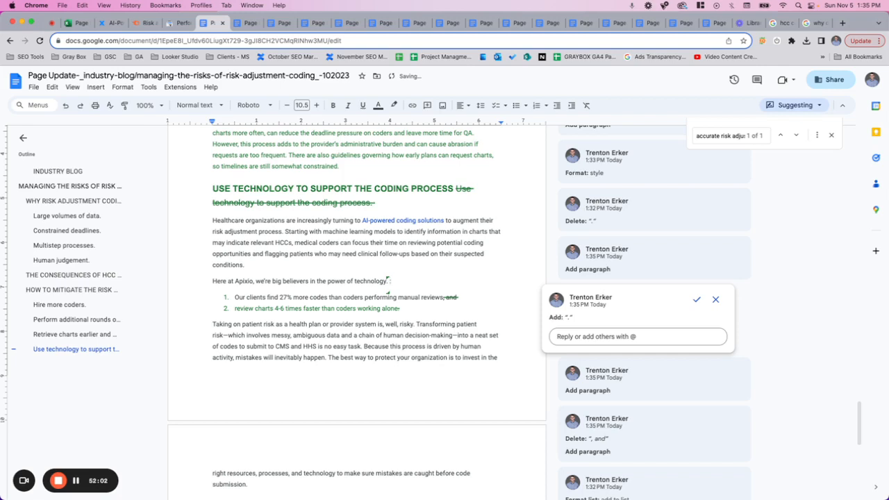
pyautogui.write('On a')
pyautogui.press('BackSpace')
pyautogui.press('BackSpace')
pyautogui.press('BackSpace')
pyautogui.press('BackSpace')
pyautogui.press('BackSpace')
pyautogui.write('On average our clients:')
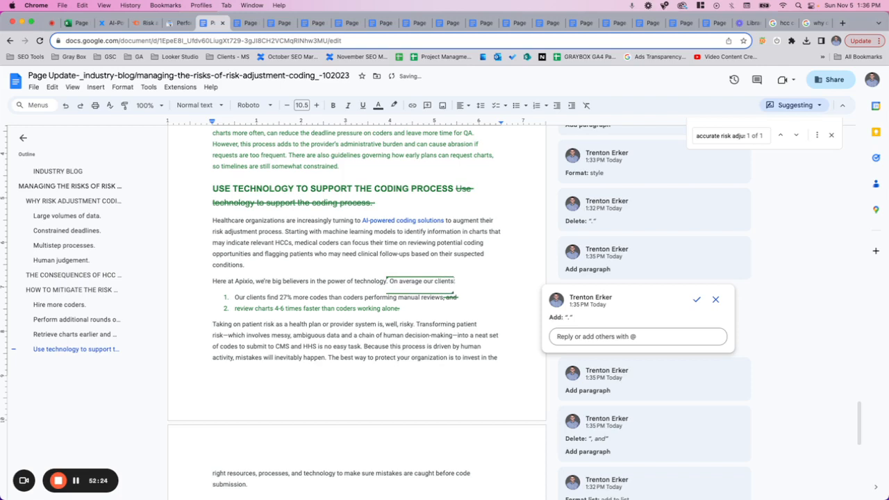
pyautogui.press('BackSpace')
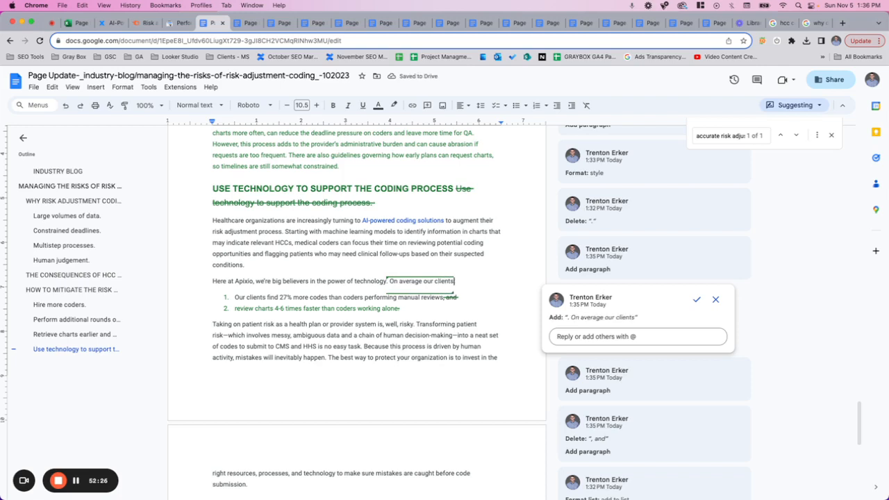
pyautogui.write('find:')
# - Delete "Our clients find" from the first item of the numbered client-results list, leaving the deletion as a pending suggestion
pyautogui.moveTo(279, 297); pyautogui.dragTo(235, 298)
pyautogui.press('BackSpace')
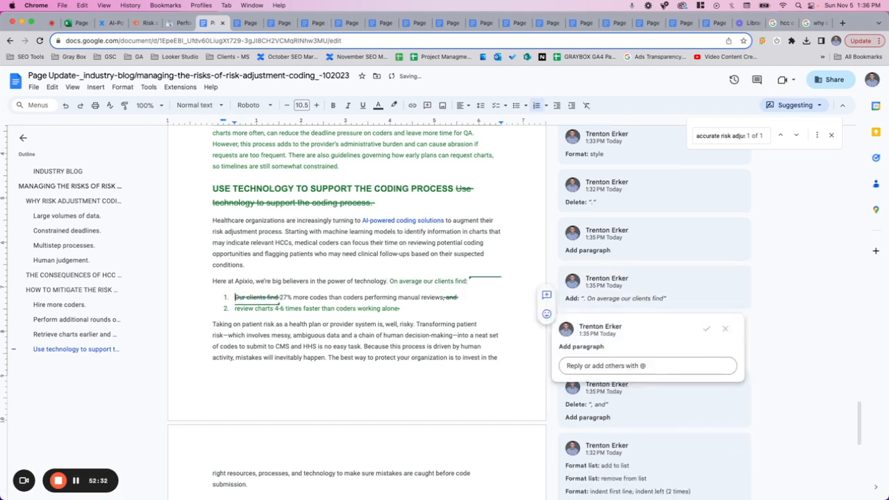
pyautogui.click(697, 300)
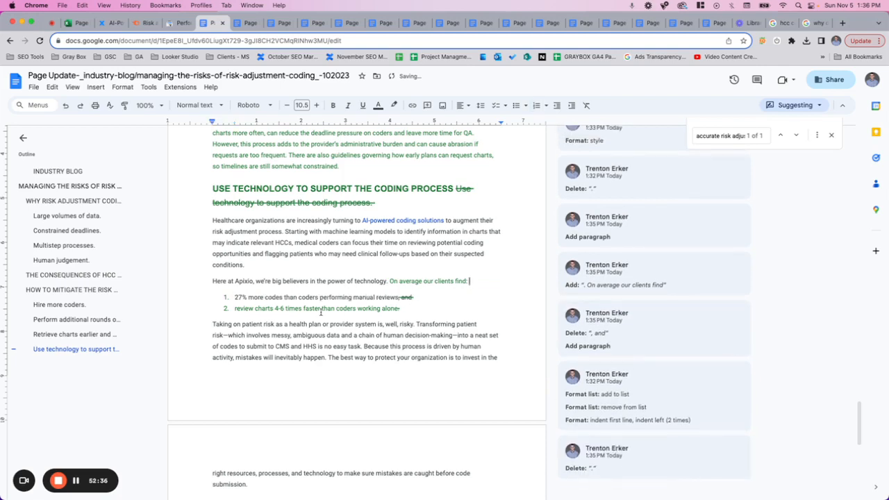
pyautogui.press('super+z')
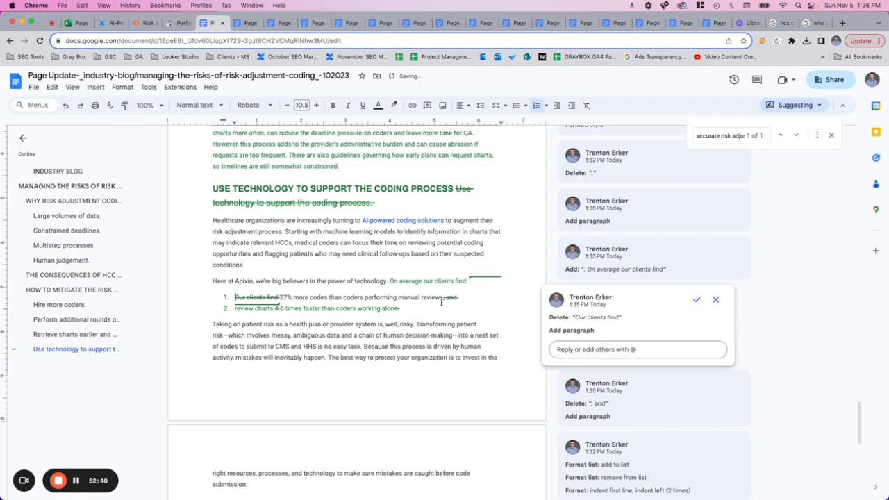
# - Capitalize "Review" at the start of the second client-results item and change "4-6 times" to "4x-6x"
pyautogui.click(237, 308)
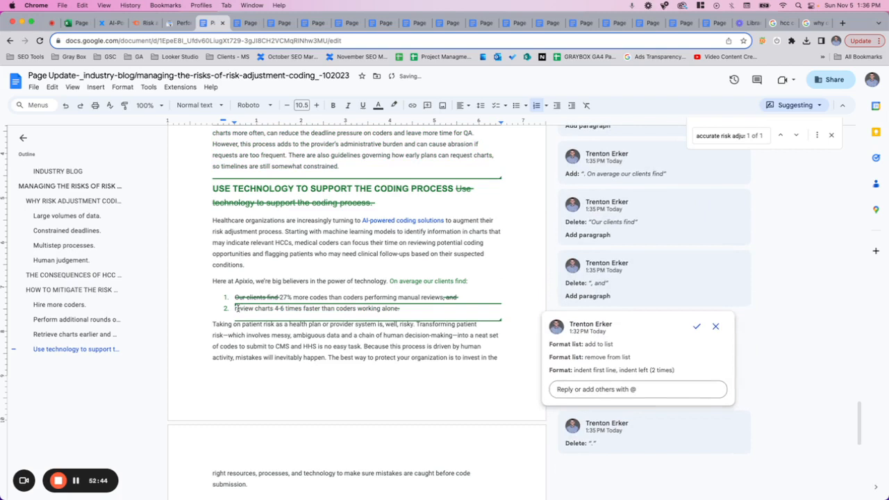
pyautogui.press('Delete')
pyautogui.write('R')
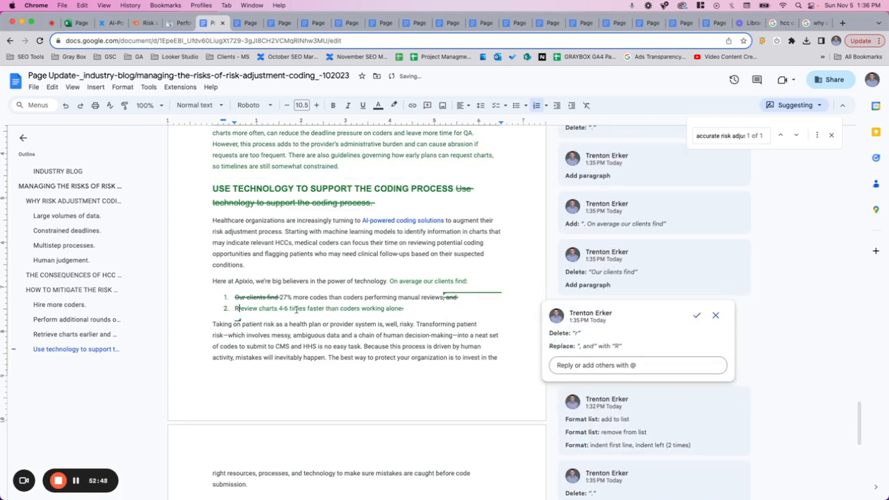
pyautogui.doubleClick(296, 310)
pyautogui.press('Delete')
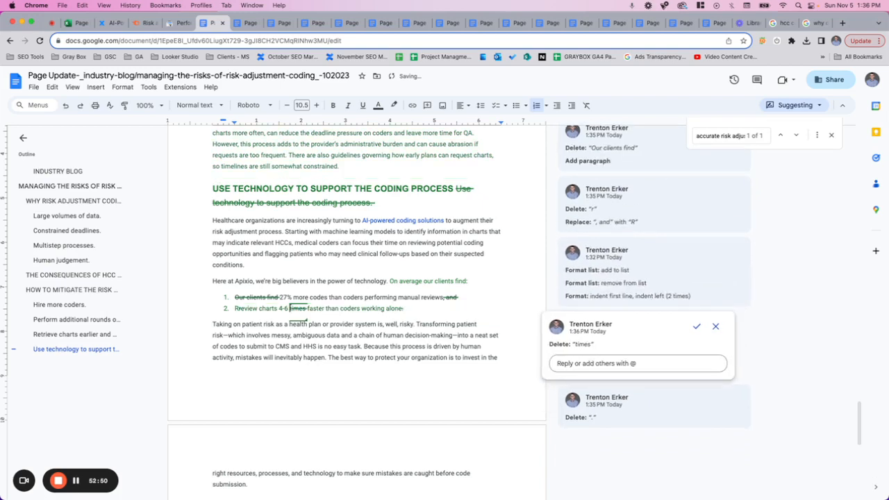
pyautogui.write('x')
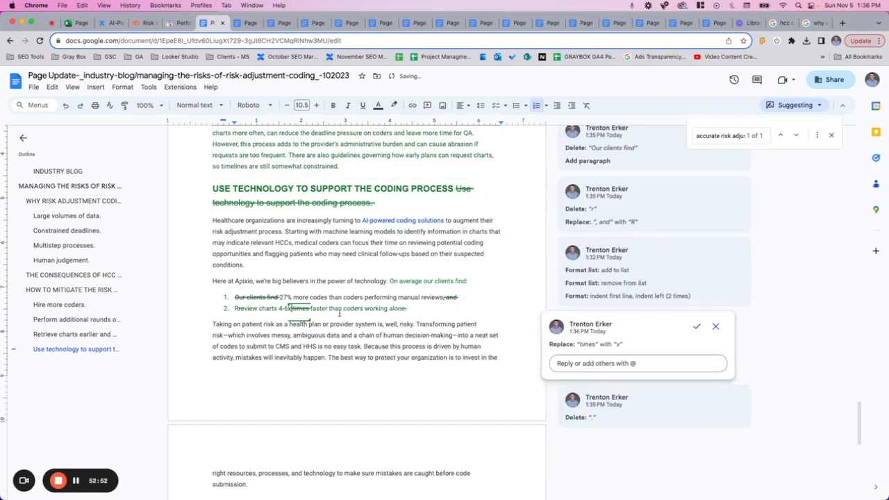
pyautogui.click(281, 310)
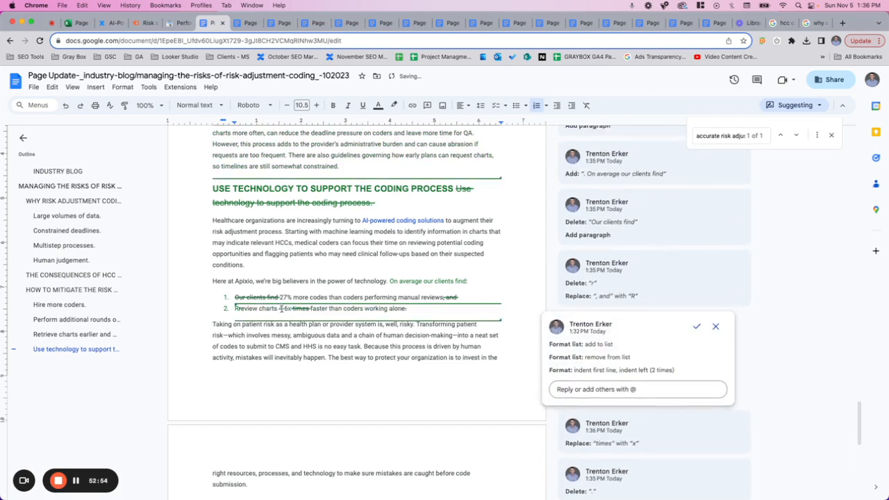
pyautogui.write('x')
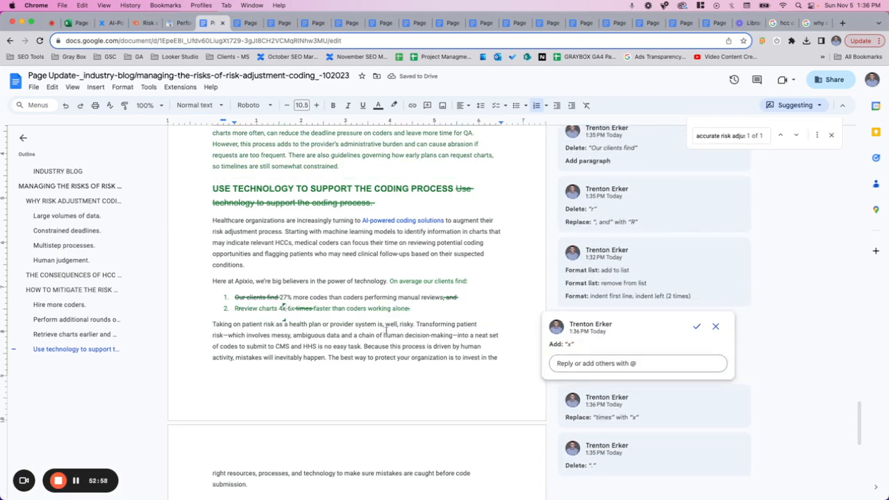
# - Add the line "Risk Adjustment Coding Accuracy Transforms Patient Risk" above the closing paragraph that starts with "Taking on patient risk"
pyautogui.scroll(-3, 387, 331)
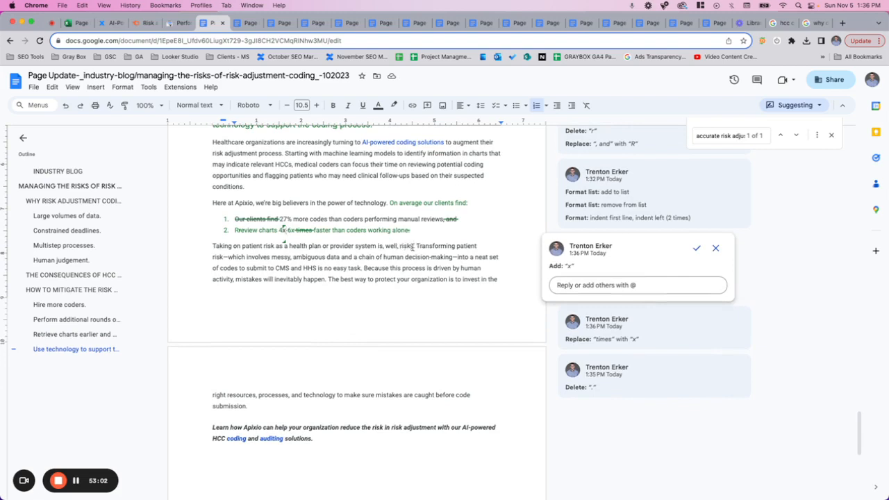
pyautogui.click(213, 245)
pyautogui.press('Return')
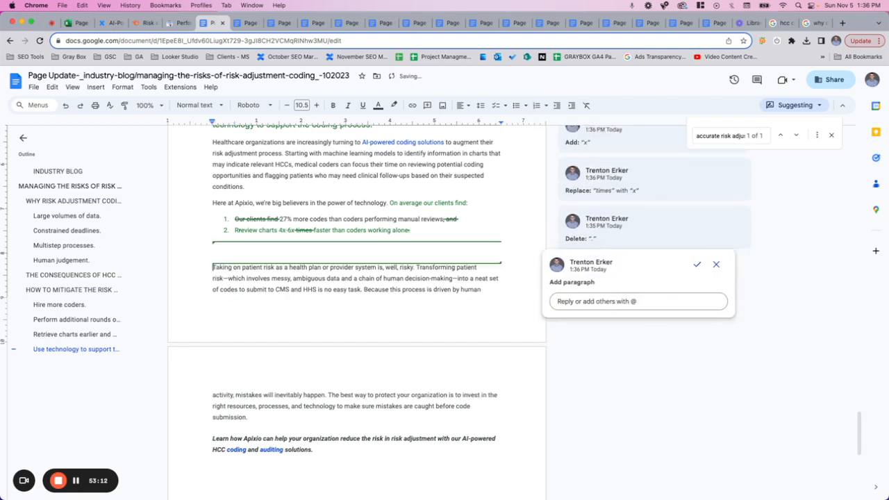
pyautogui.write('Risk')
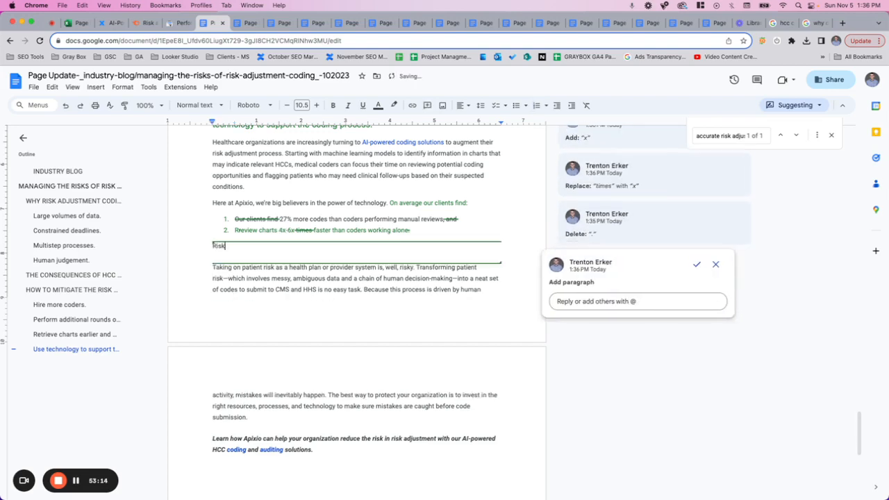
pyautogui.write(' Adjustment Coding ')
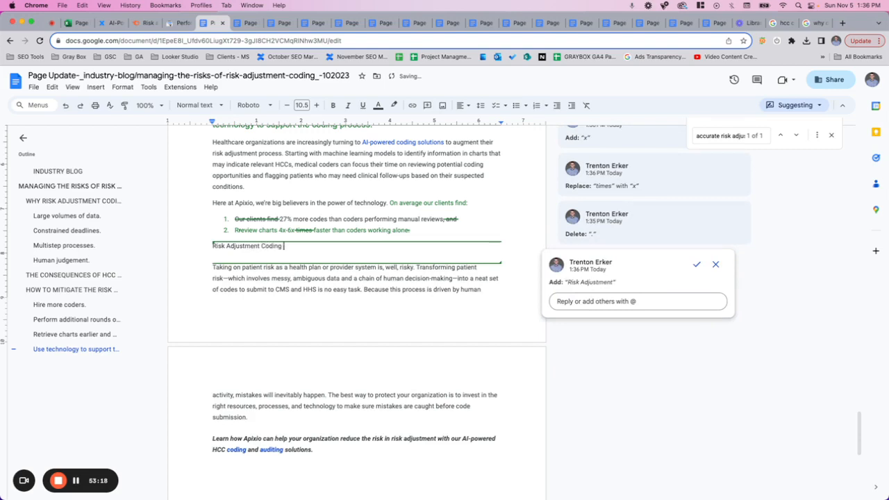
pyautogui.write('Accuracy Tra')
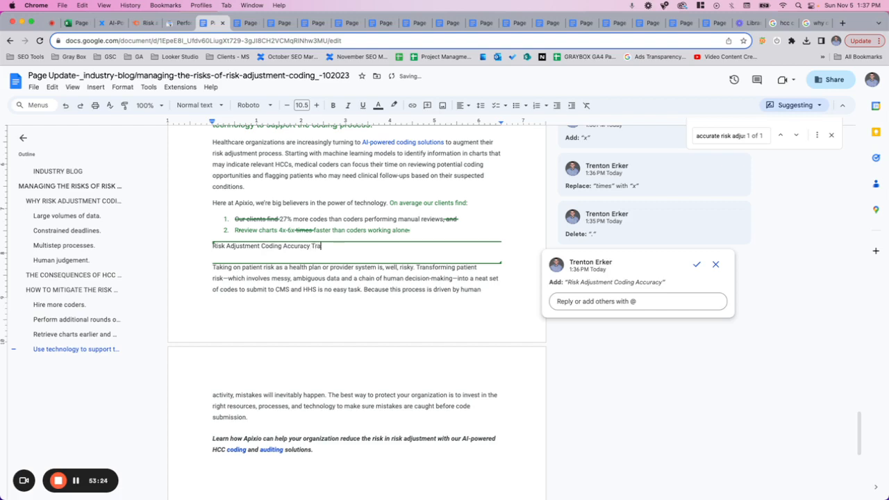
pyautogui.write('nsformsn')
pyautogui.press('BackSpace')
pyautogui.write('atient Risk')
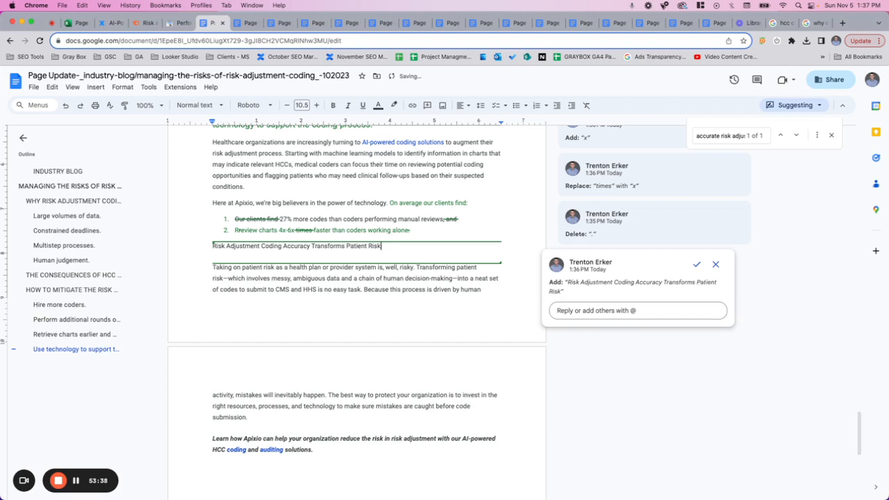
# - Format the new line above the closing paragraph as Heading 2 and convert its text to uppercase
pyautogui.press('super+alt+2')
pyautogui.doubleClick(223, 254)
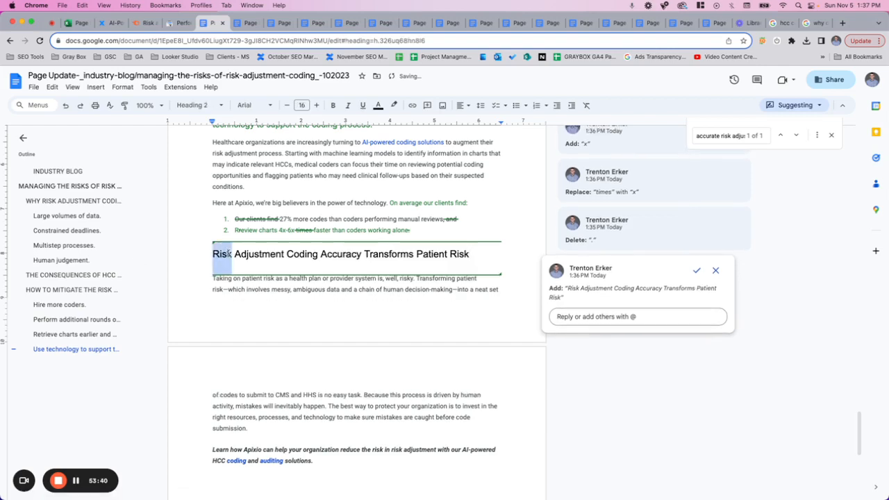
pyautogui.tripleClick(228, 255)
pyautogui.click(122, 86)
pyautogui.moveTo(132, 103)
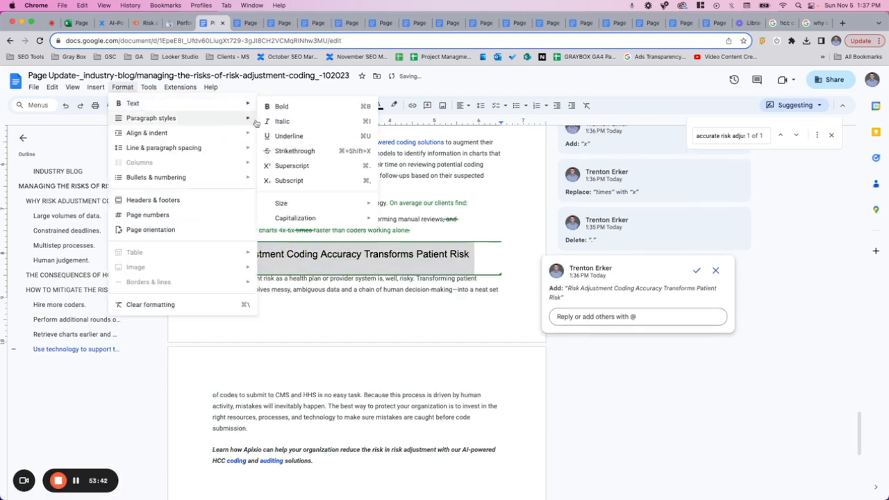
pyautogui.moveTo(298, 219)
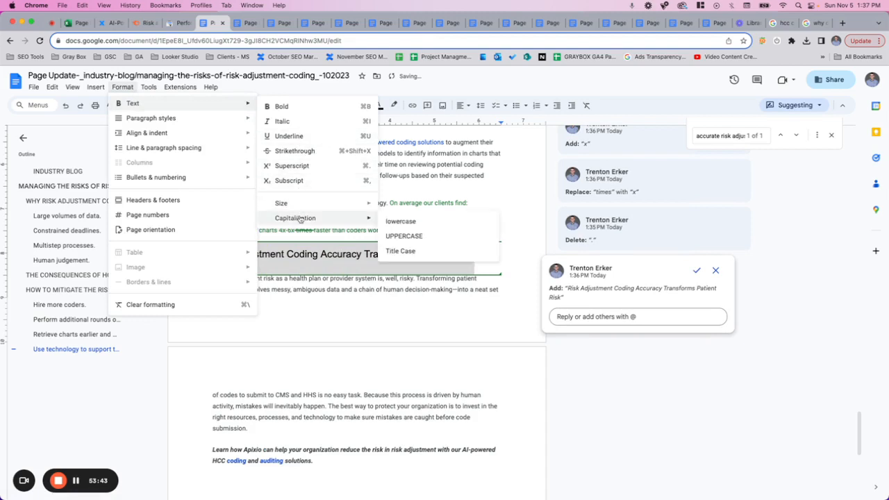
pyautogui.click(399, 237)
pyautogui.scroll(-2, 331, 367)
pyautogui.click(331, 367)
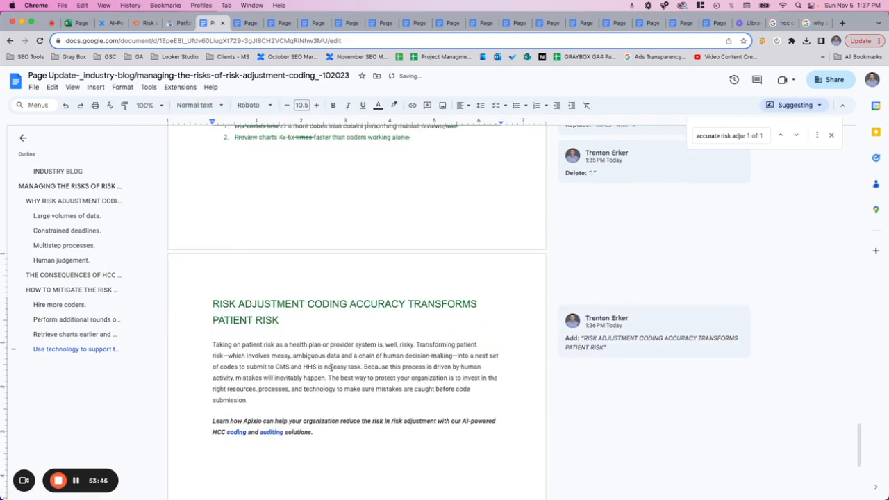
# - Review the new closing heading and the target keyword list at the start of the document
pyautogui.scroll(-1, 332, 367)
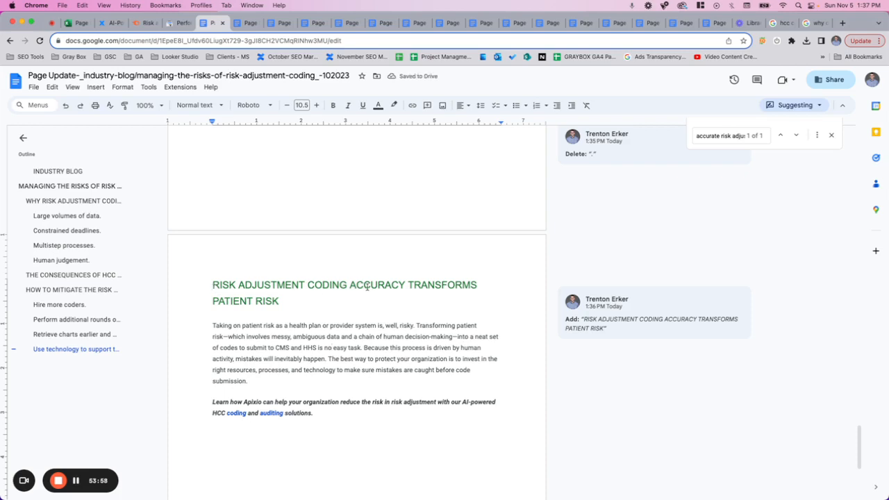
pyautogui.scroll(20, 343, 325)
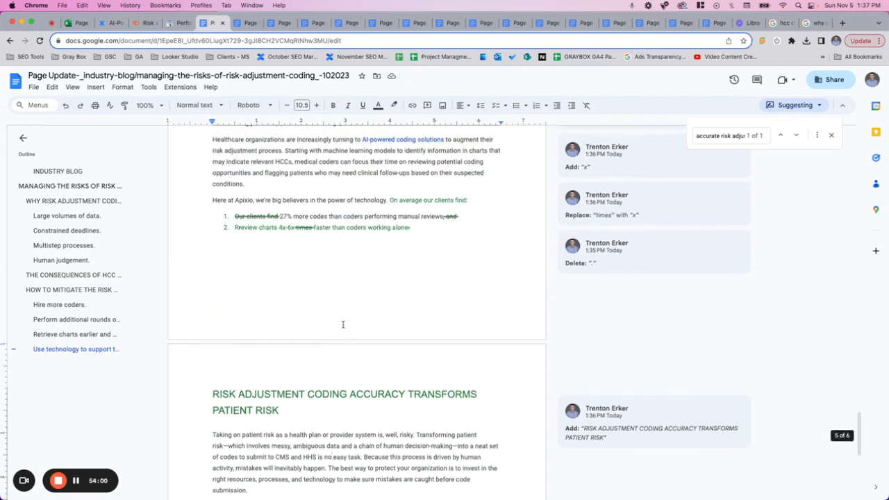
pyautogui.scroll(10, 342, 324)
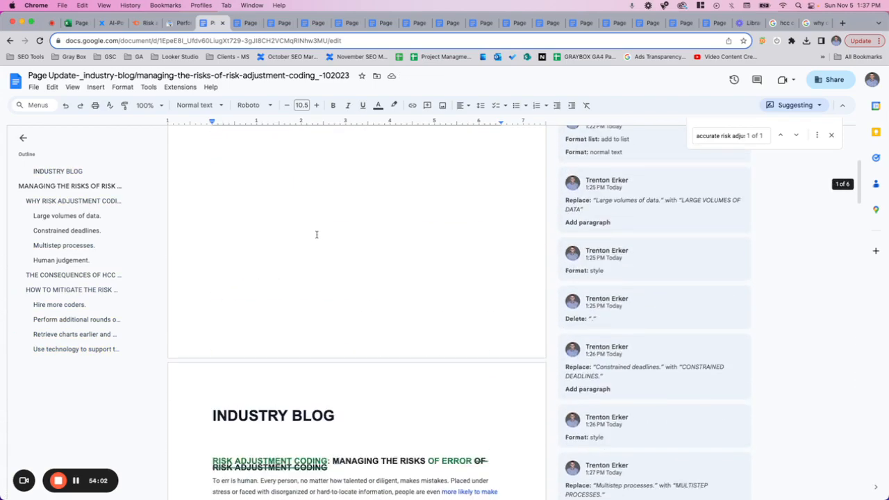
pyautogui.scroll(5, 314, 232)
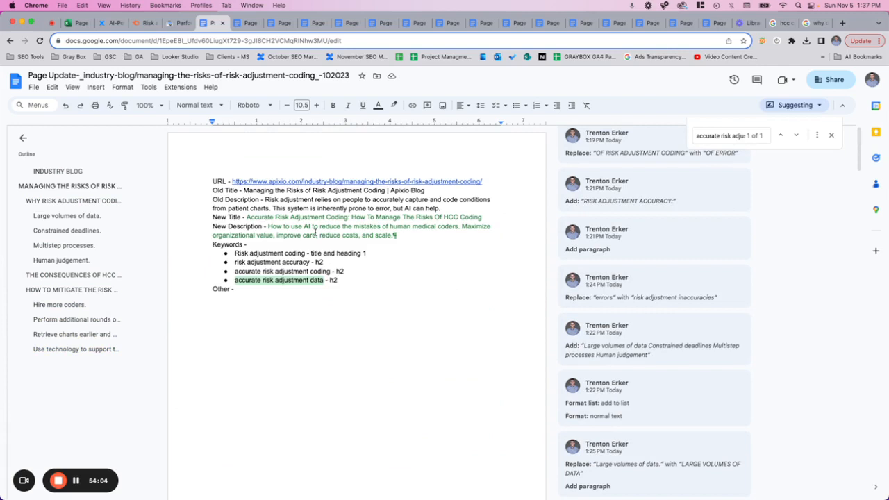